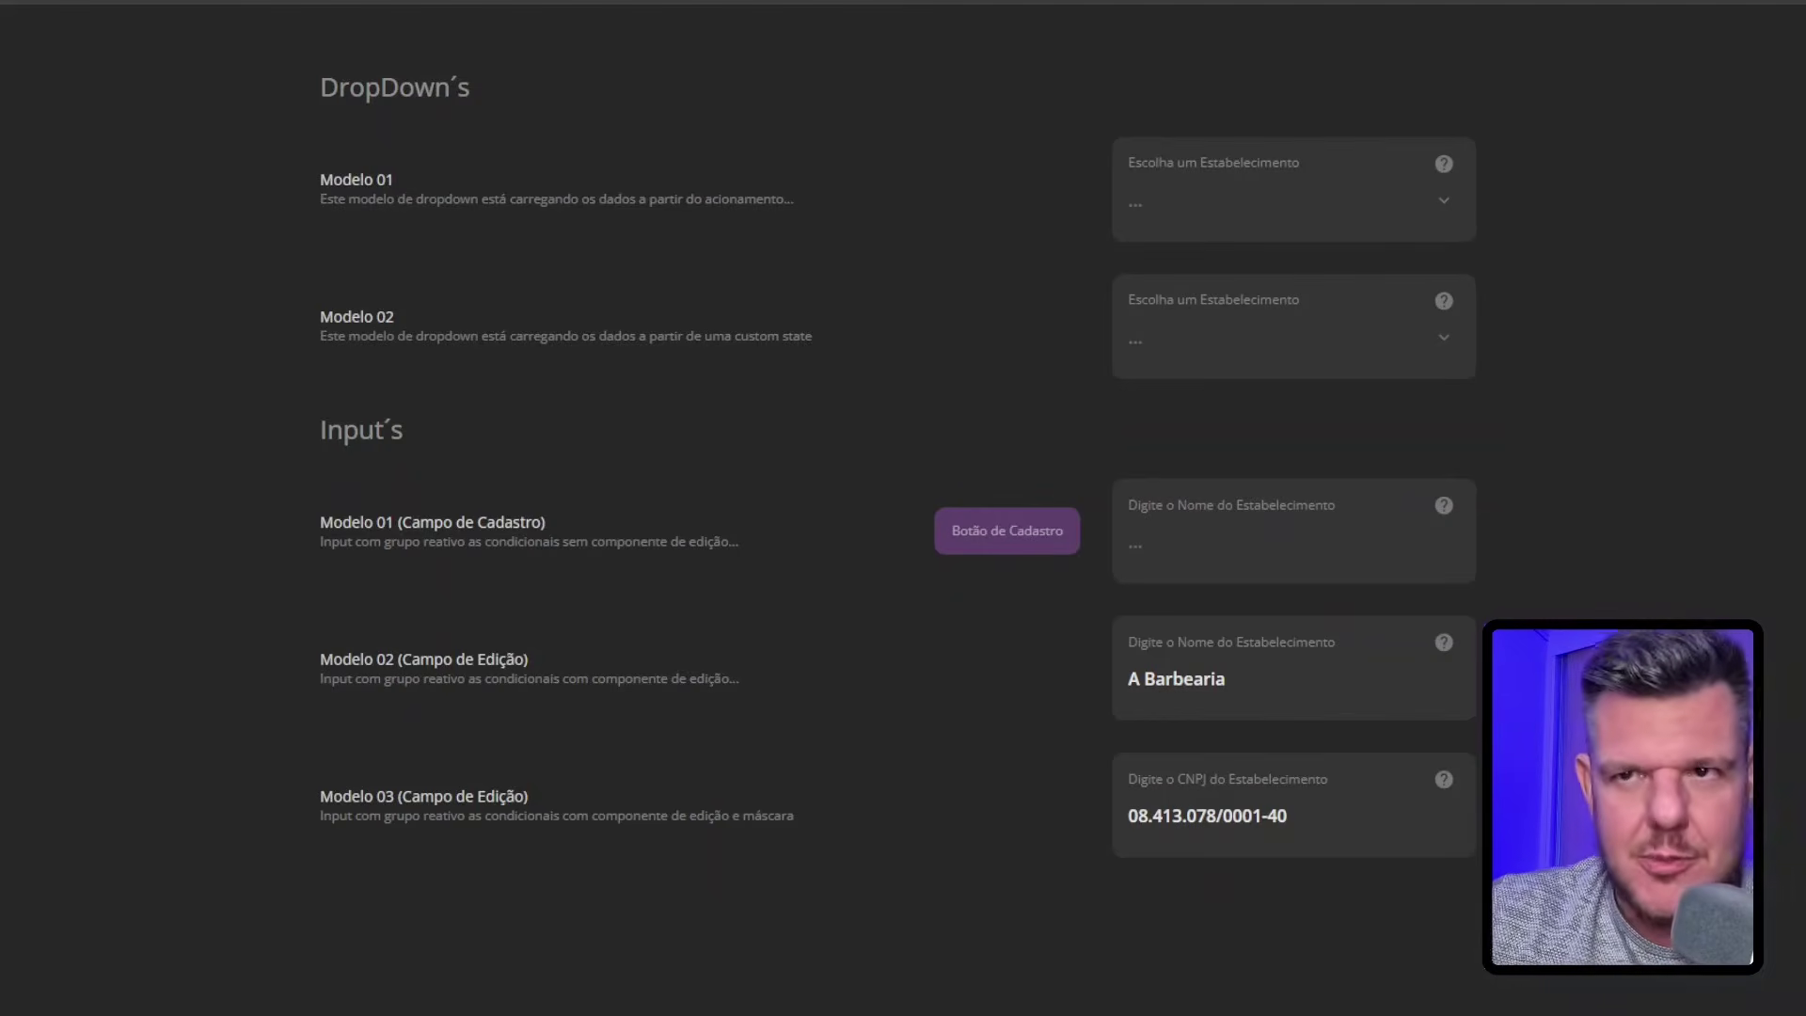
Examine the label and help tooltip of the Modelo 01 establishment dropdown on the preview page
left_click_drag(1128, 161, 1301, 162)
left_click(1382, 108)
mouse_move(1445, 165)
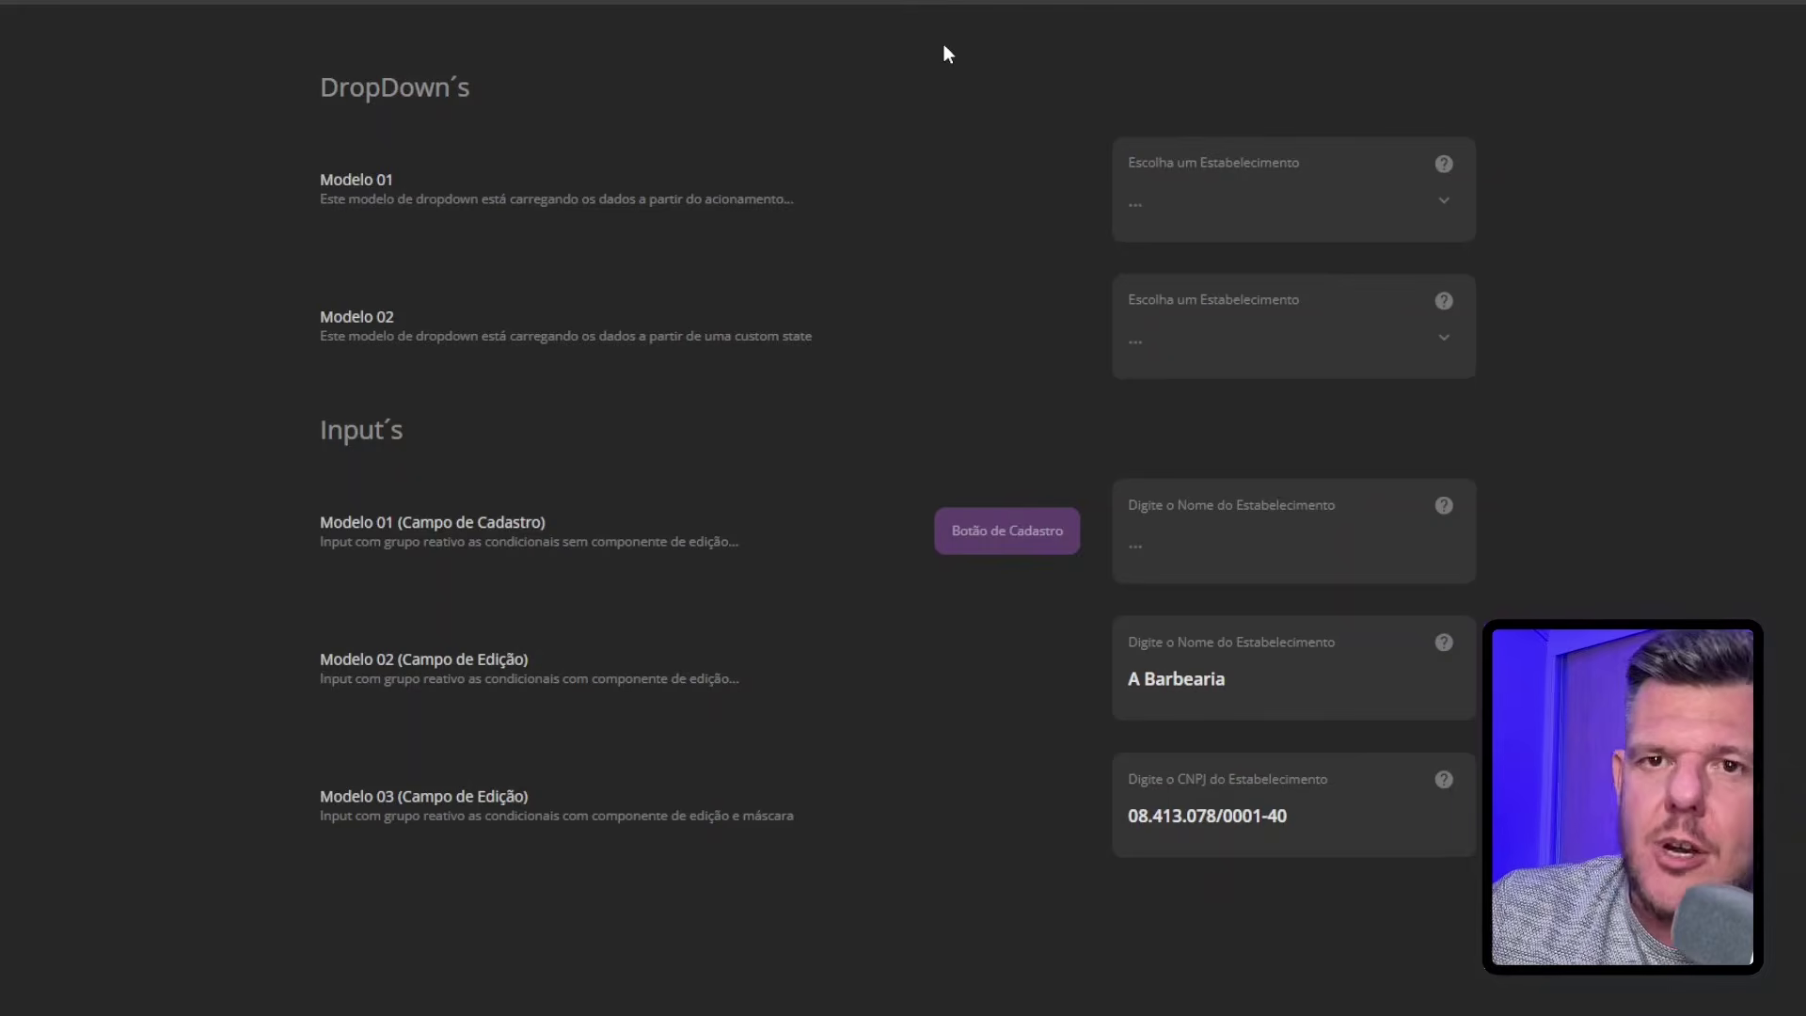
left_click(1232, 183)
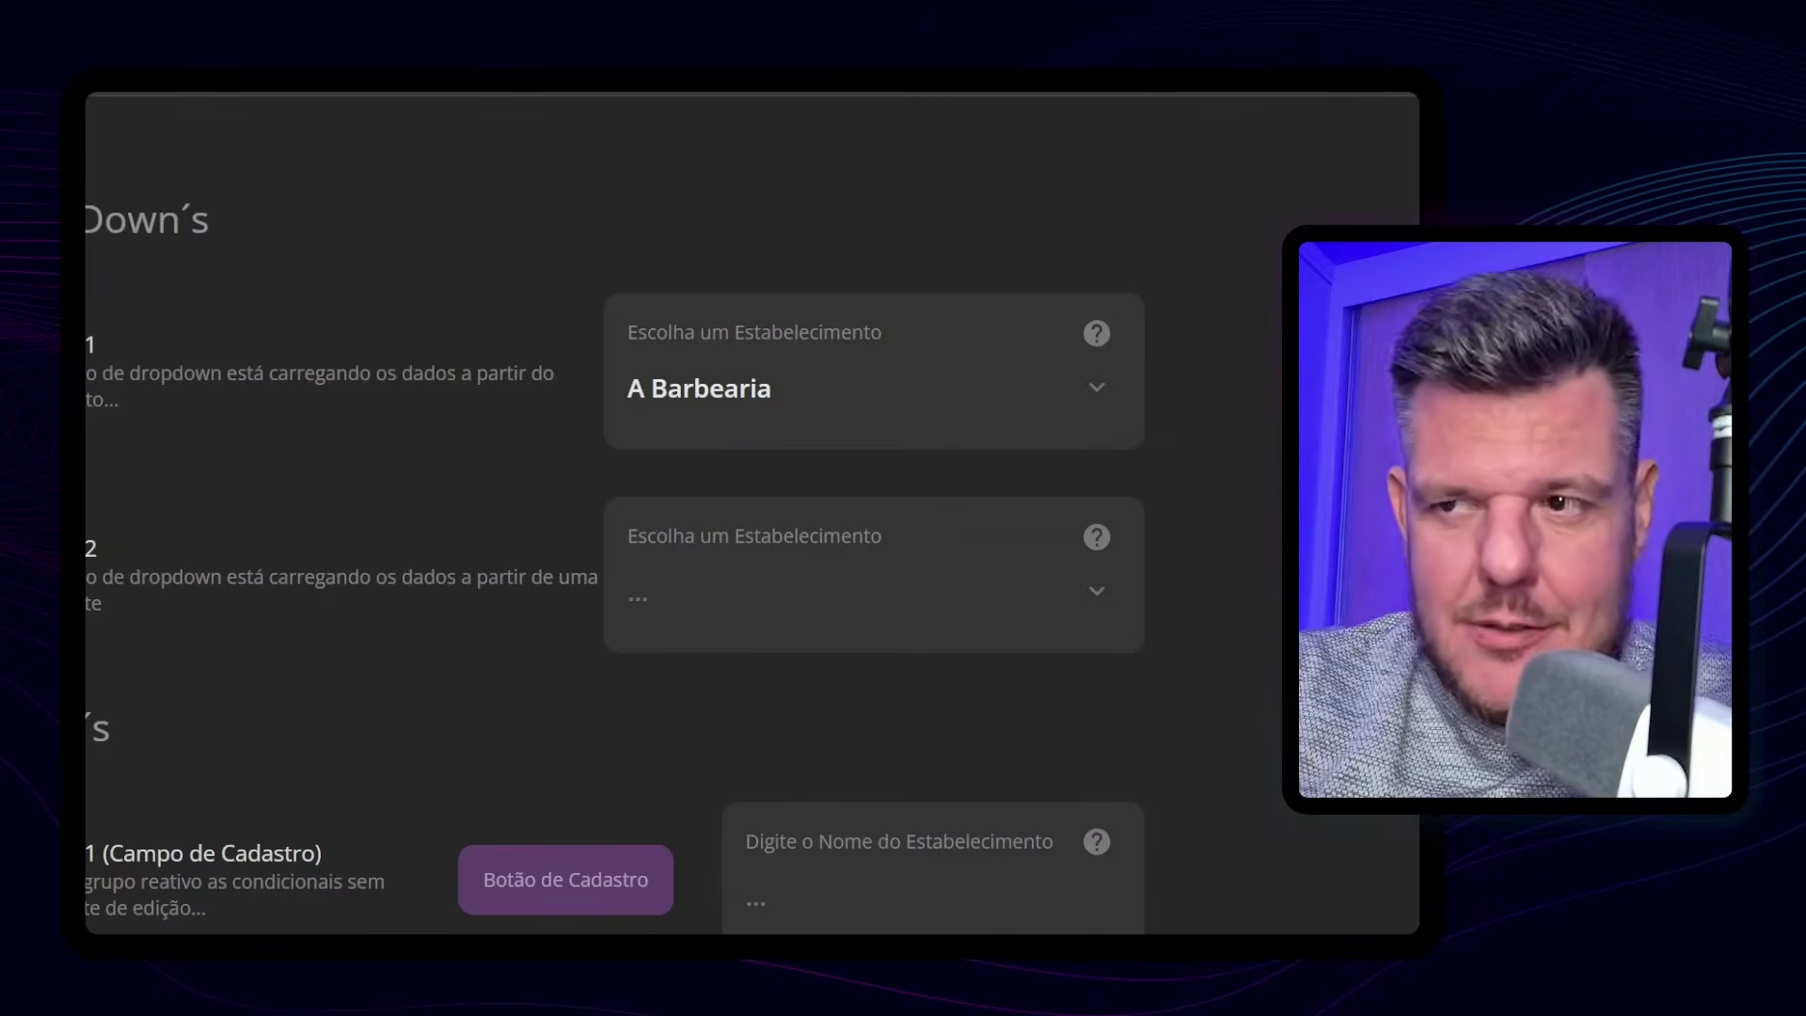
Open and close the Modelo 01 dropdown repeatedly to examine its option list and arrow behaviour
left_click(873, 388)
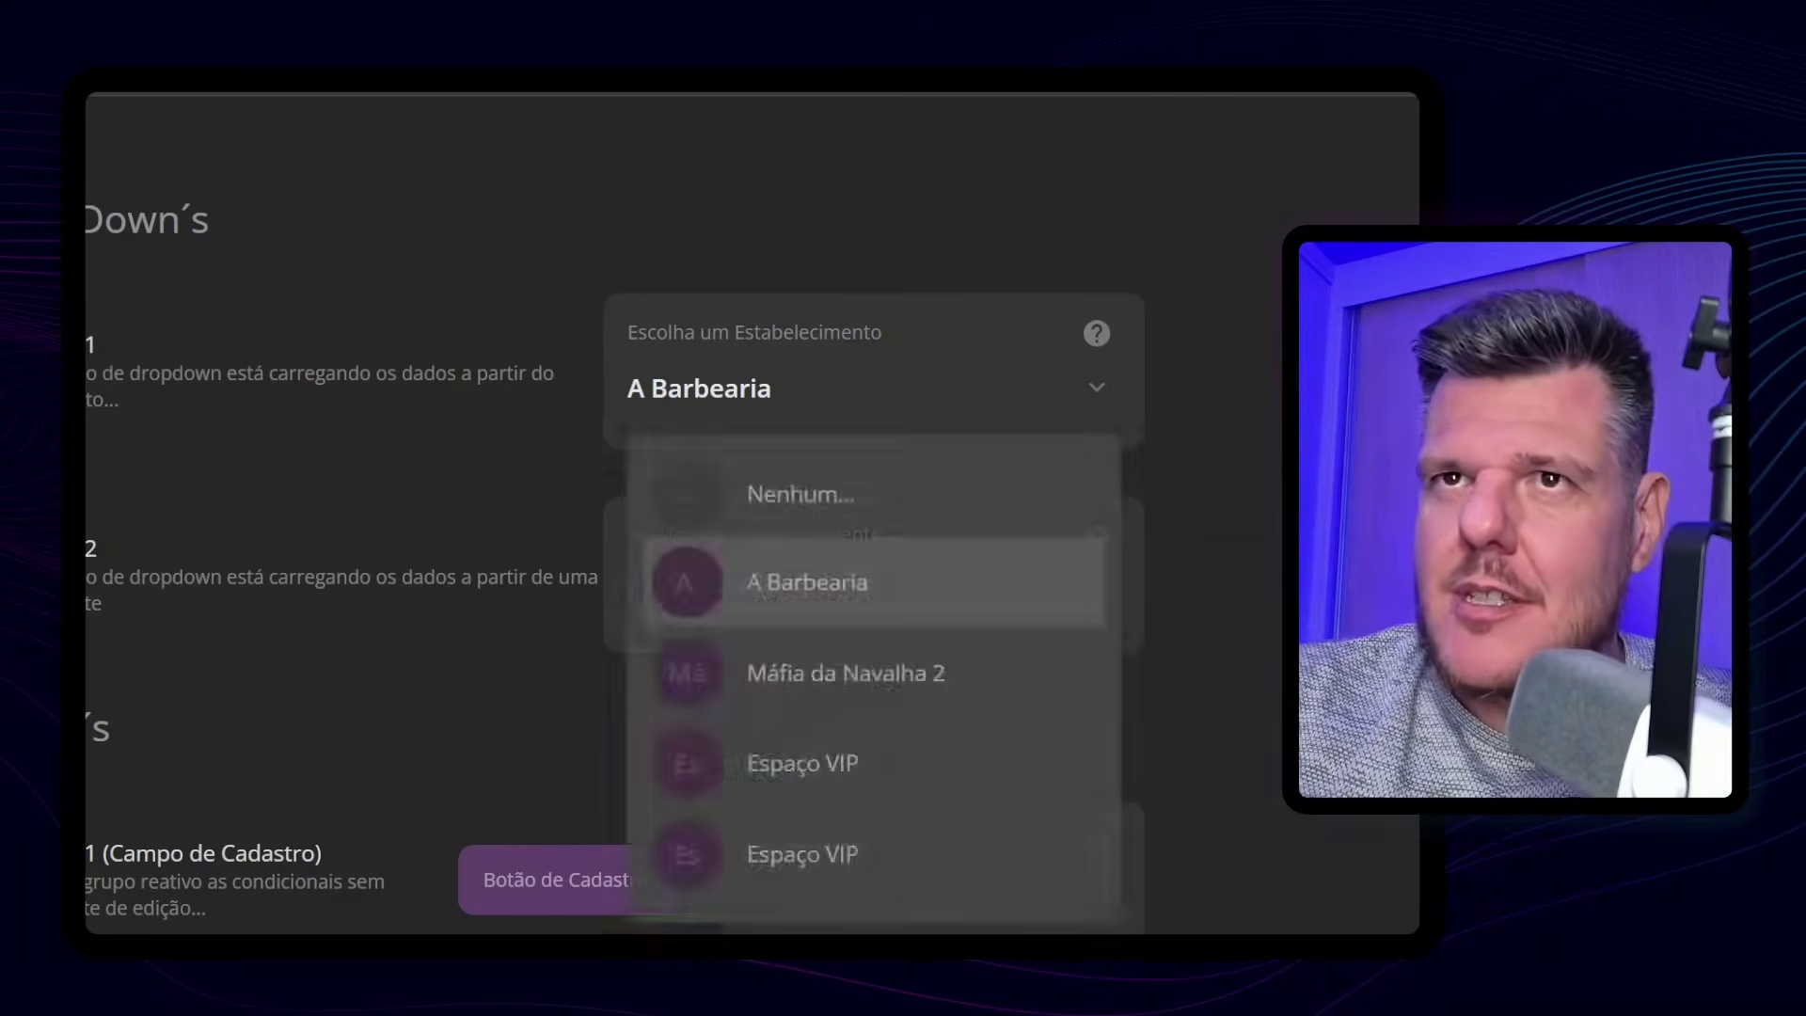
left_click(872, 387)
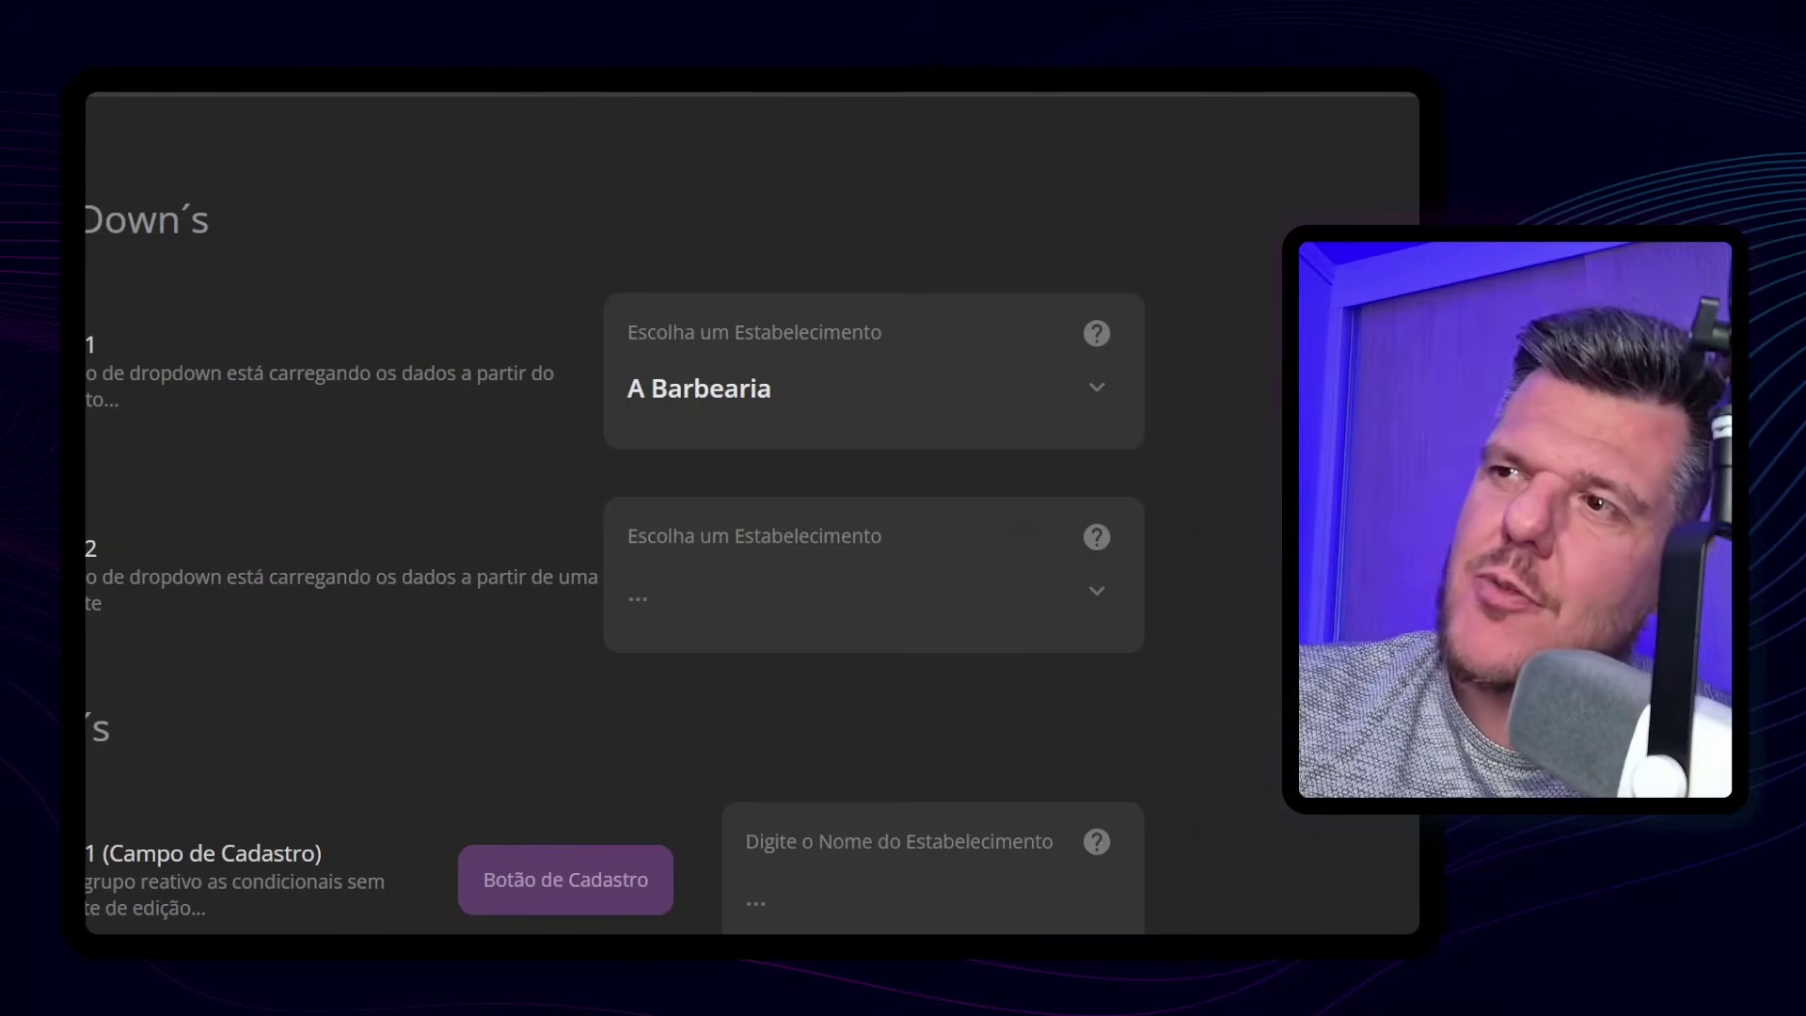
left_click(874, 387)
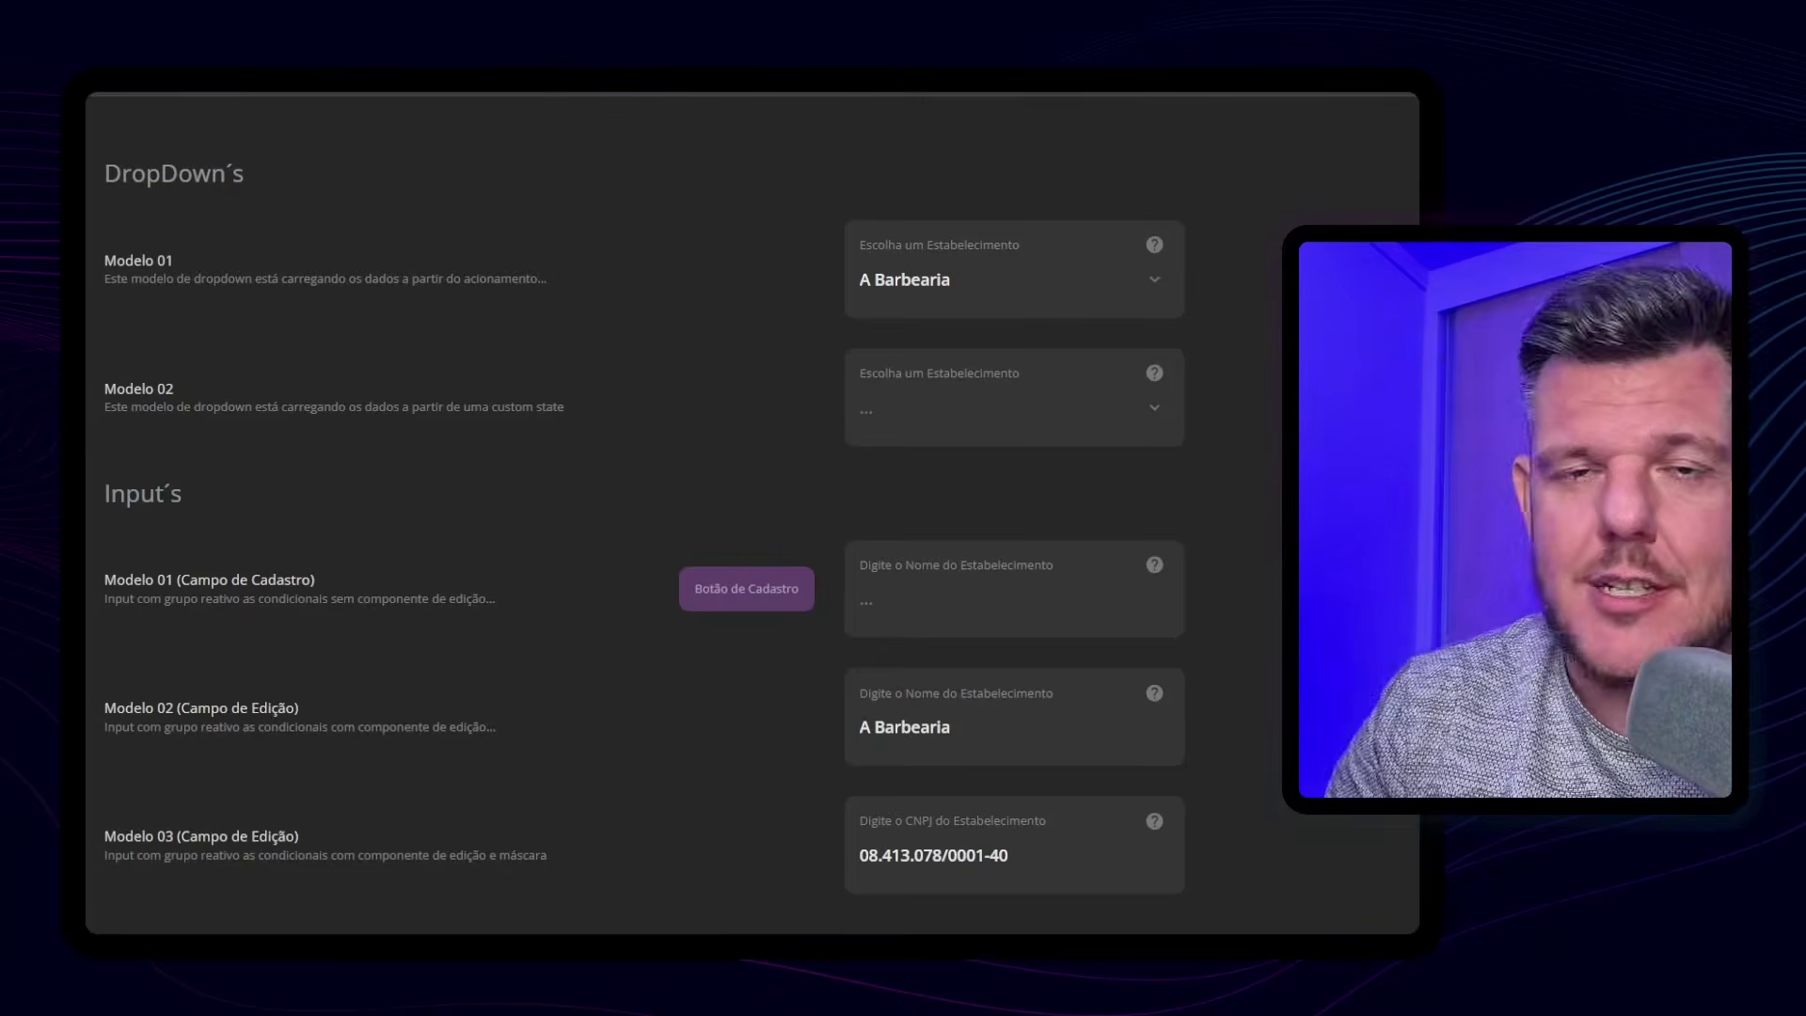
left_click(1153, 280)
left_click(1154, 279)
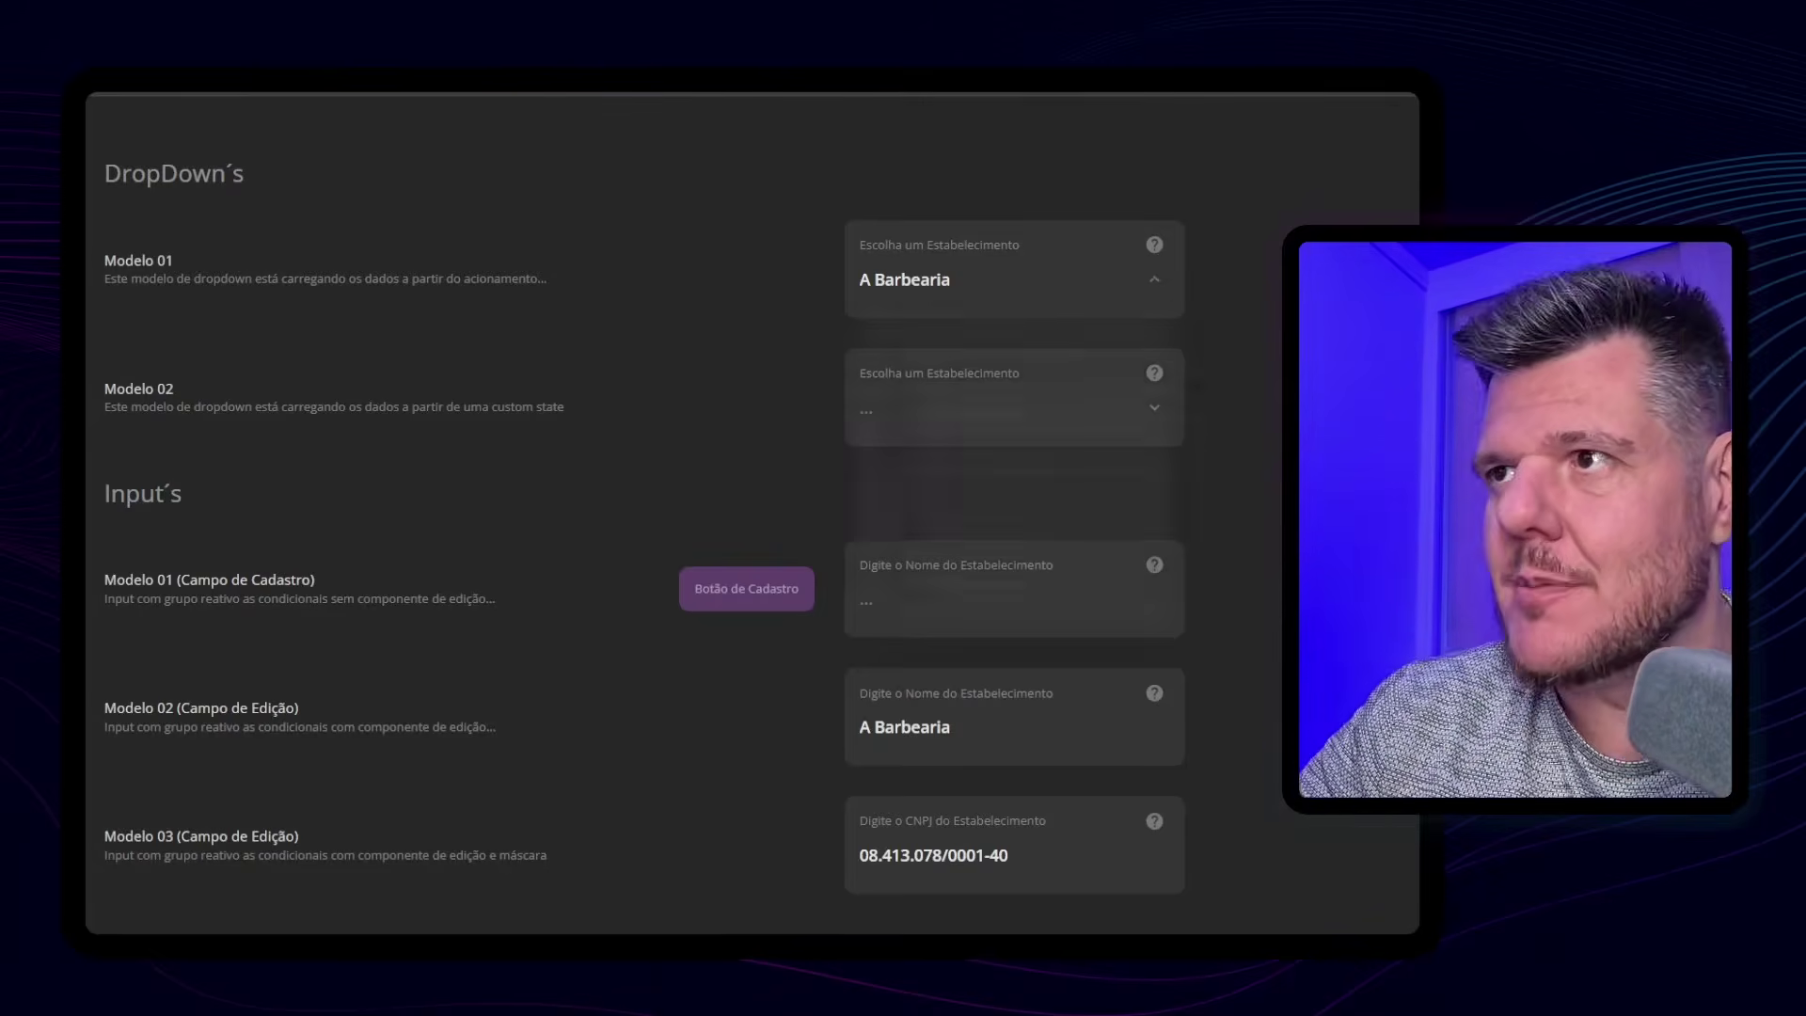
left_click(1154, 279)
left_click(1154, 280)
left_click(1154, 280)
left_click(1153, 280)
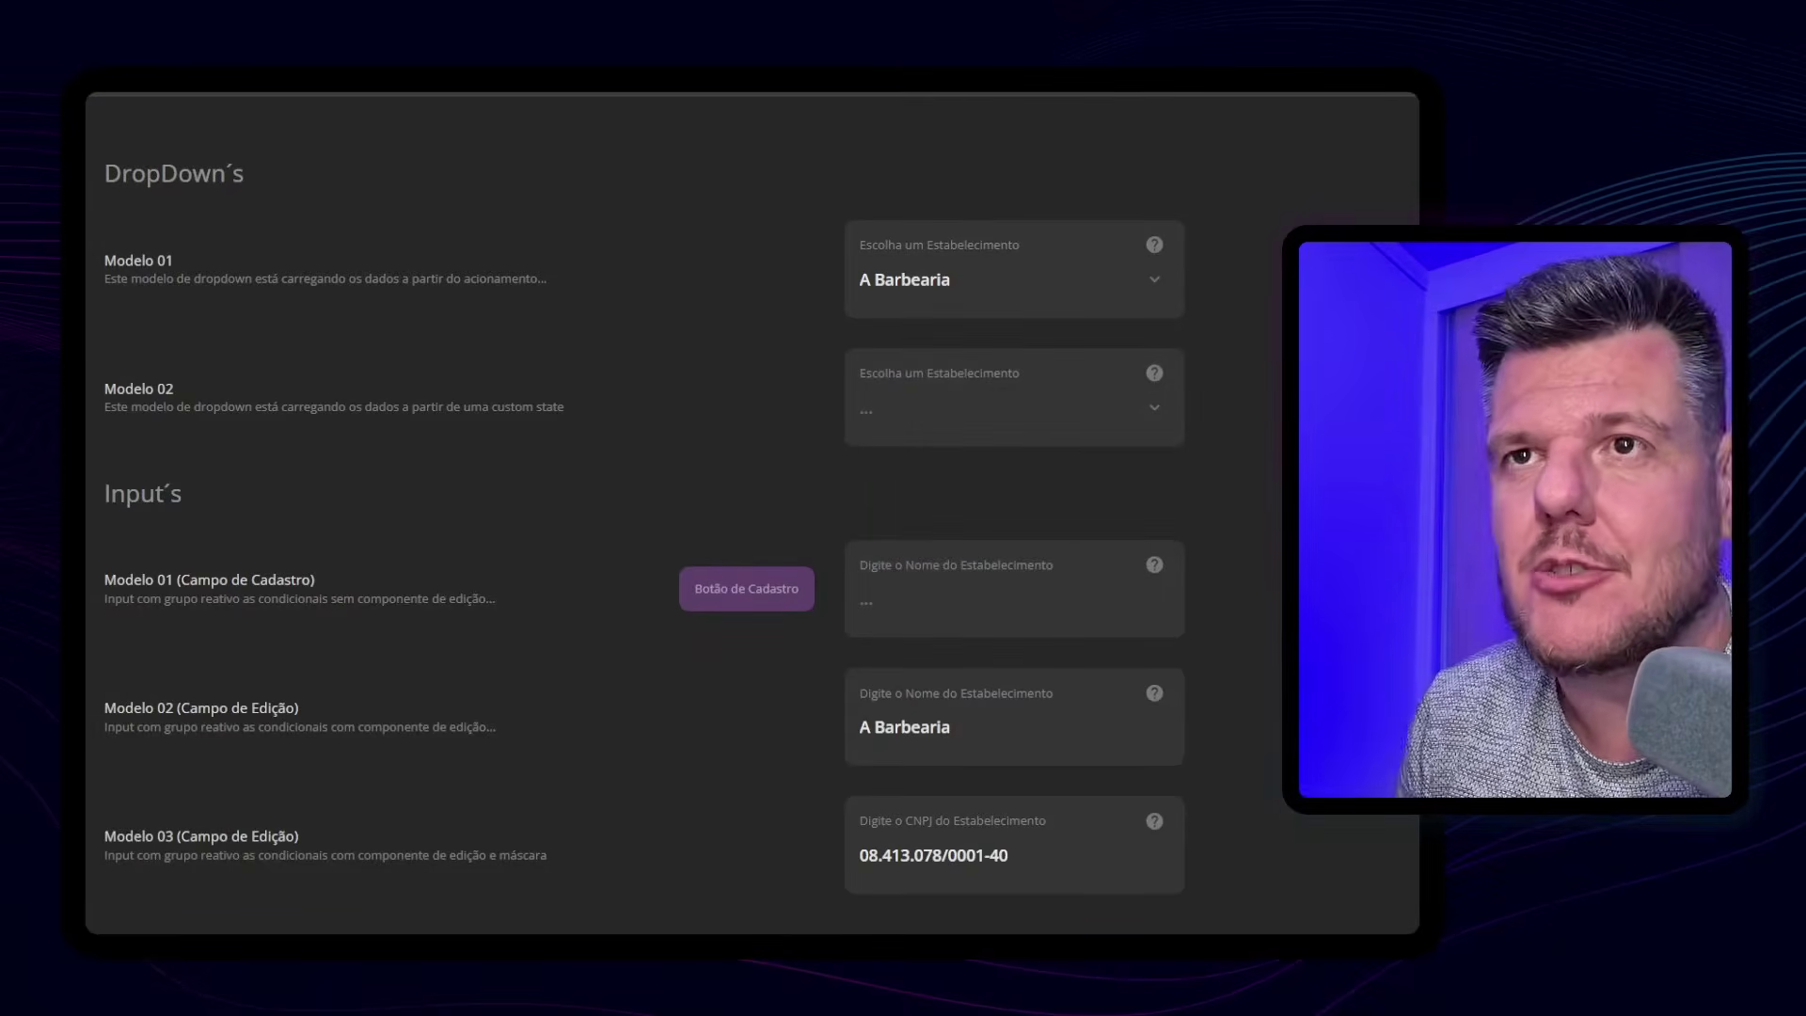
Test the Modelo 01 dropdown by switching between establishments, finishing with Máfia da Navalha 2 selected
left_click_drag(124, 262, 553, 290)
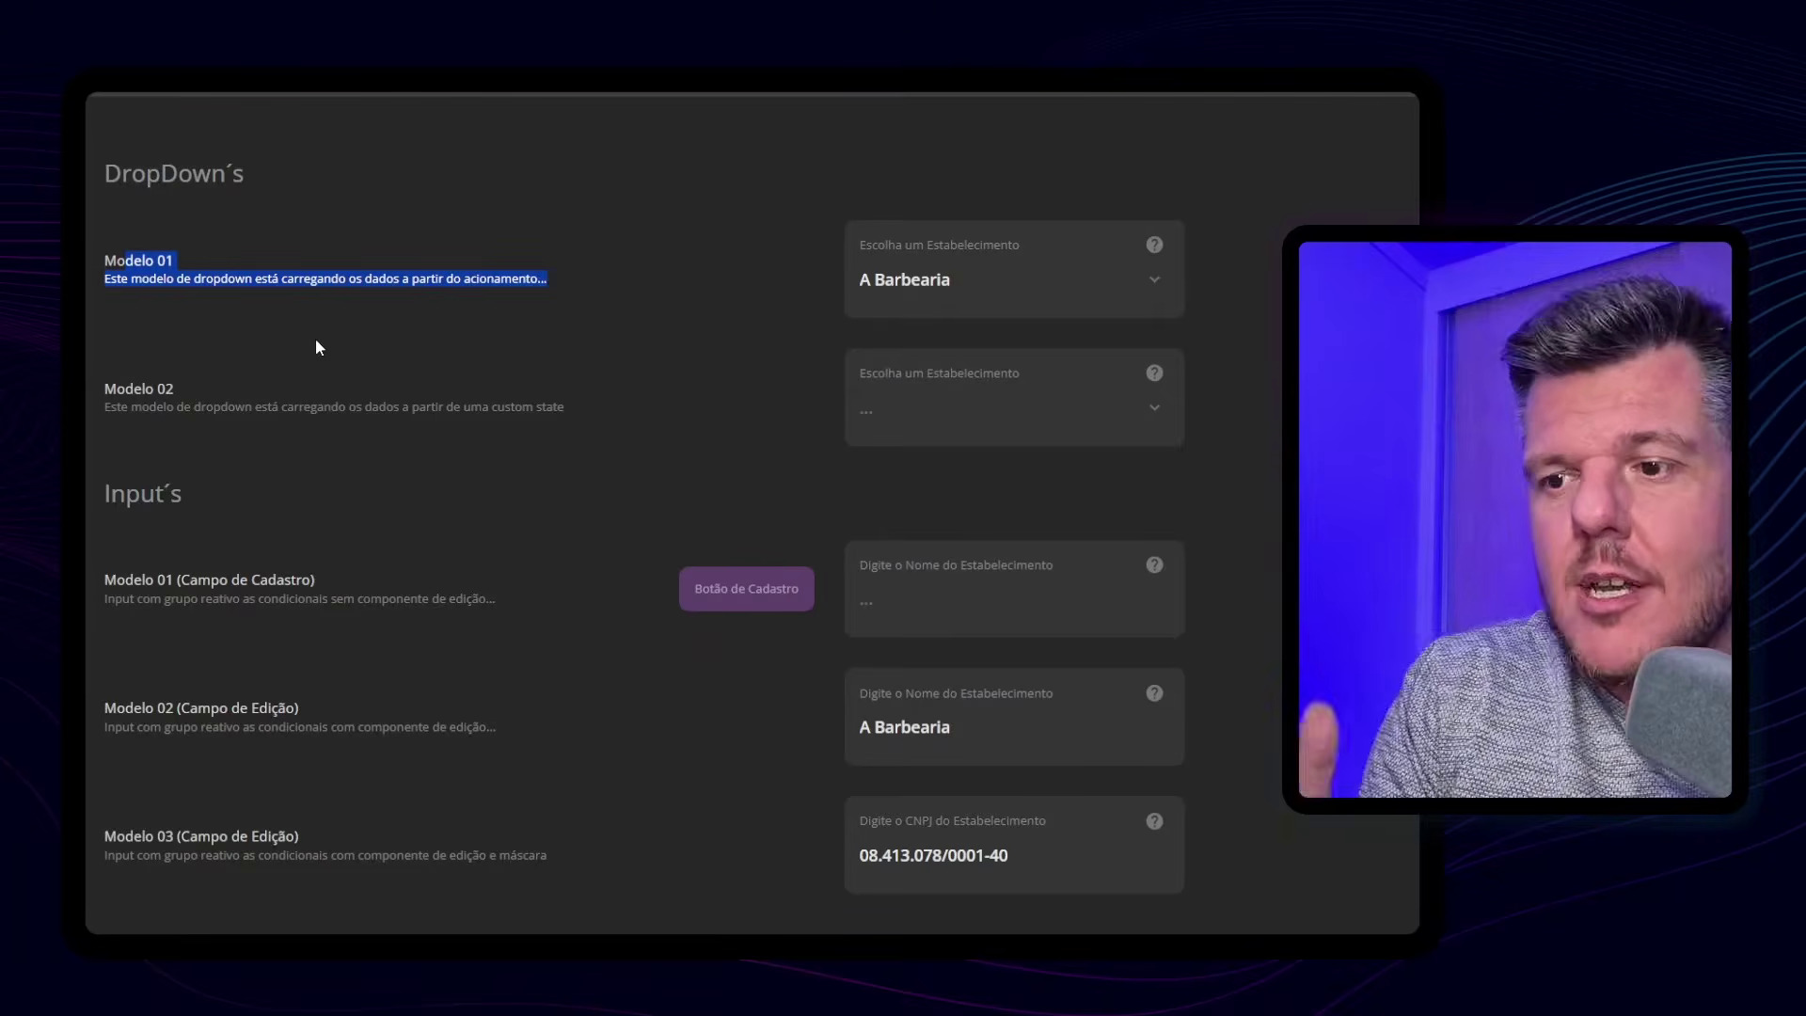
left_click(1070, 292)
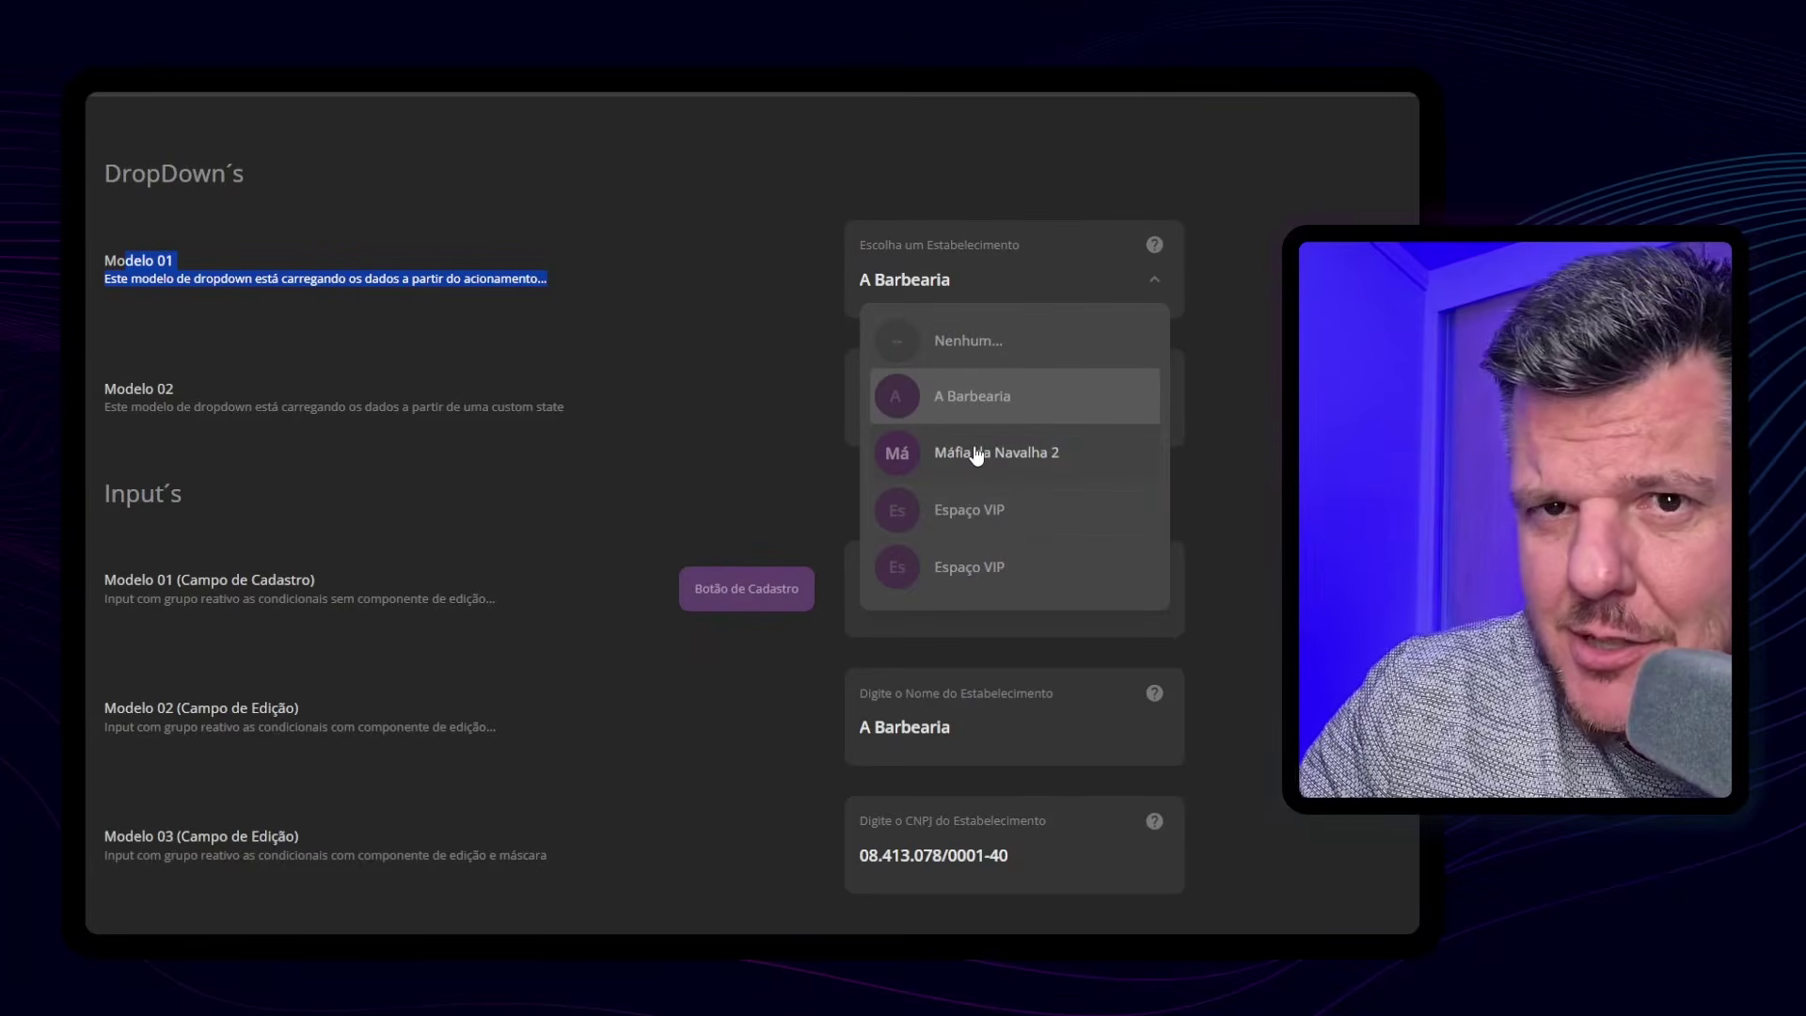
left_click(976, 455)
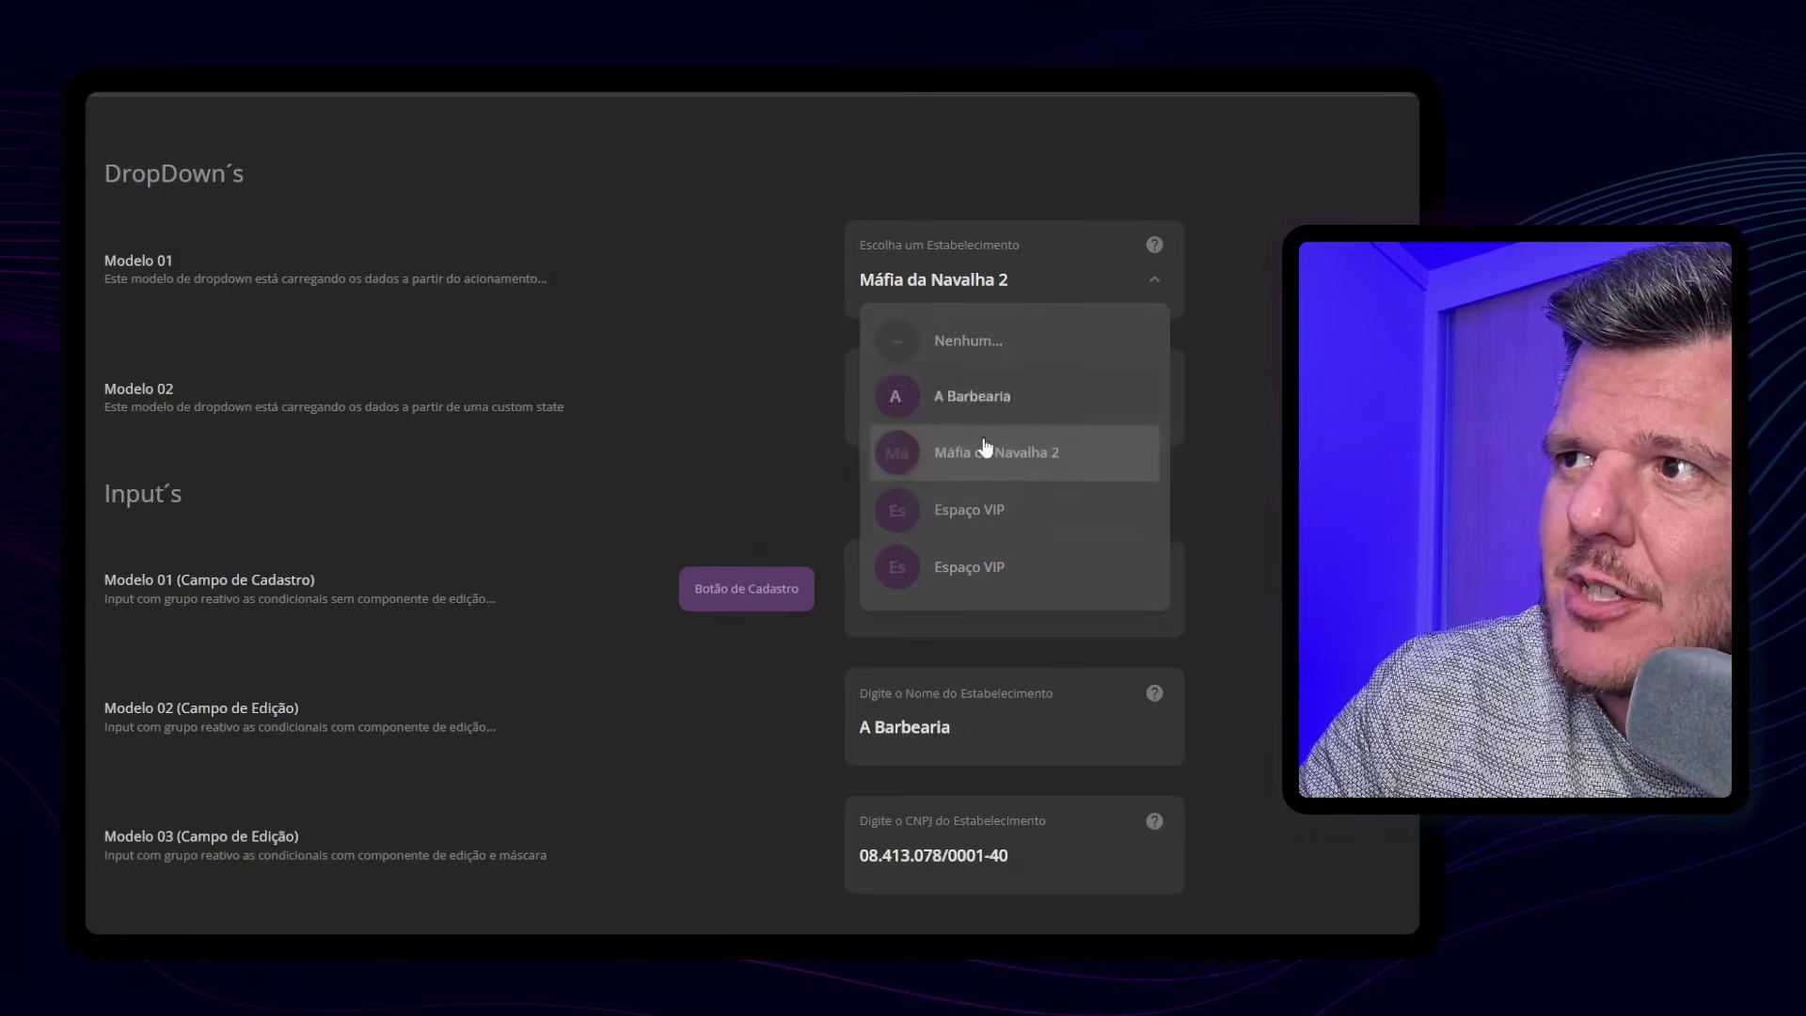
left_click(989, 522)
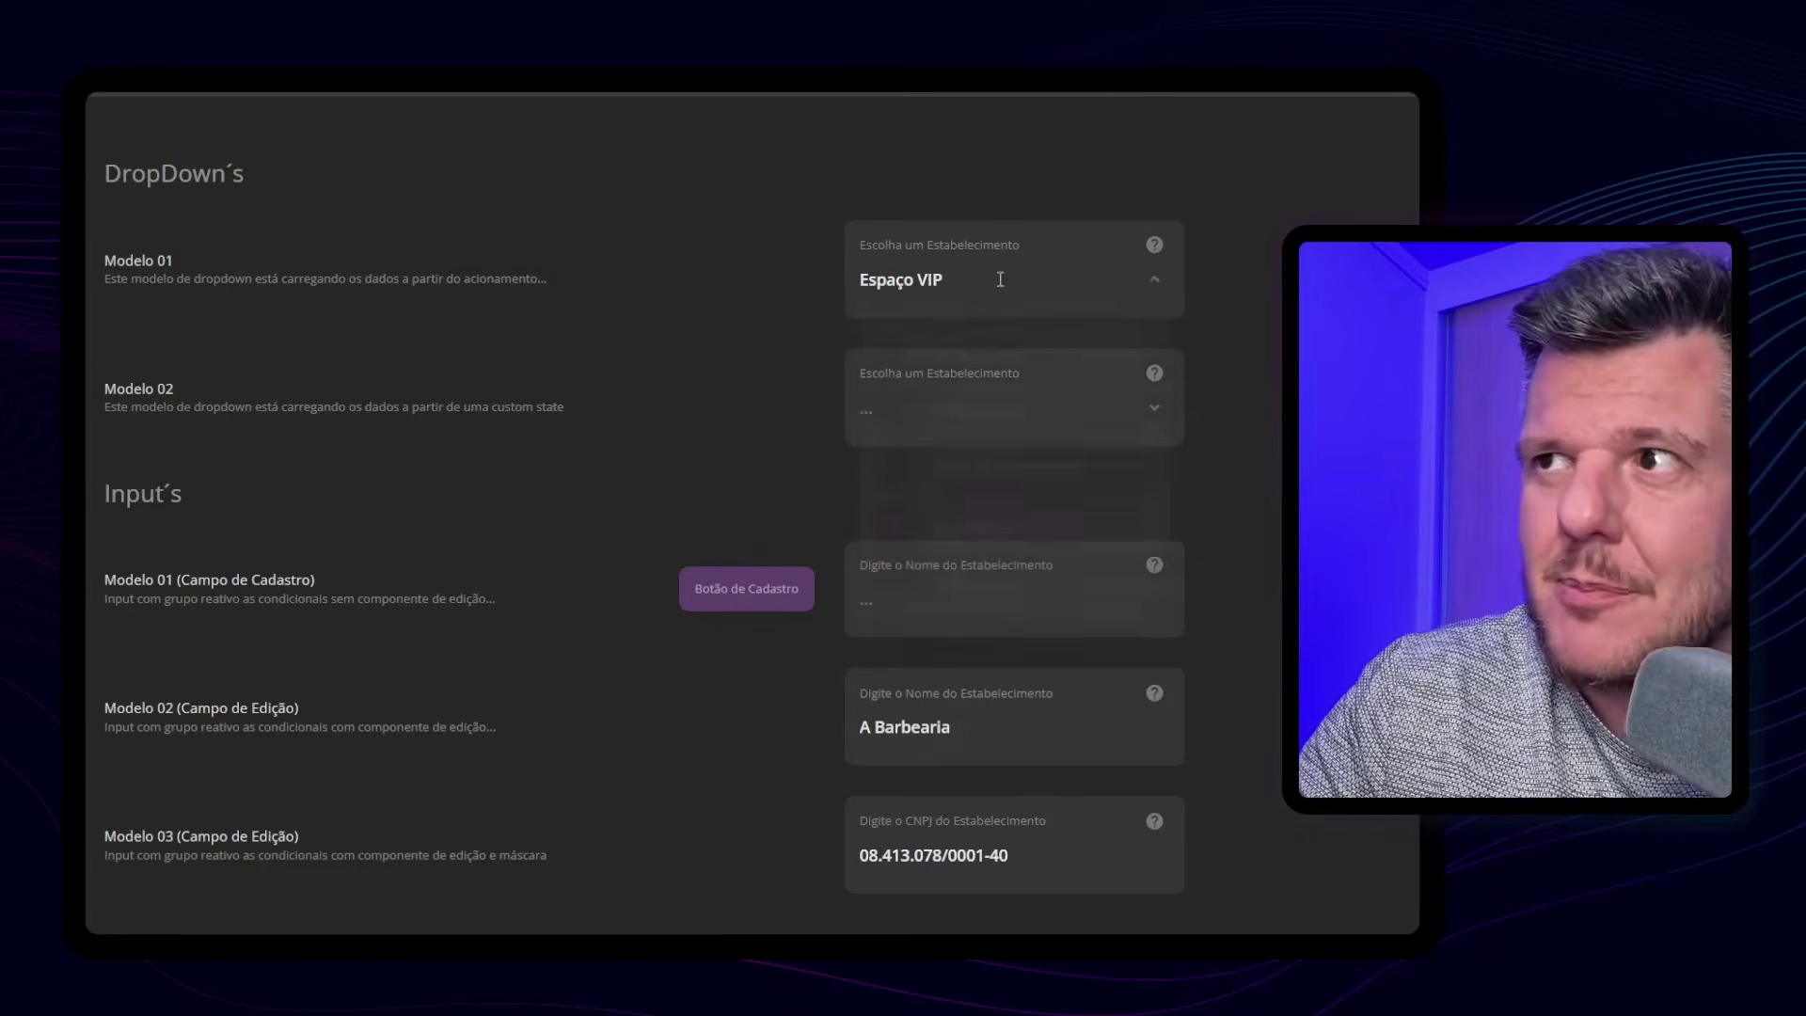
left_click(1000, 280)
left_click(1014, 282)
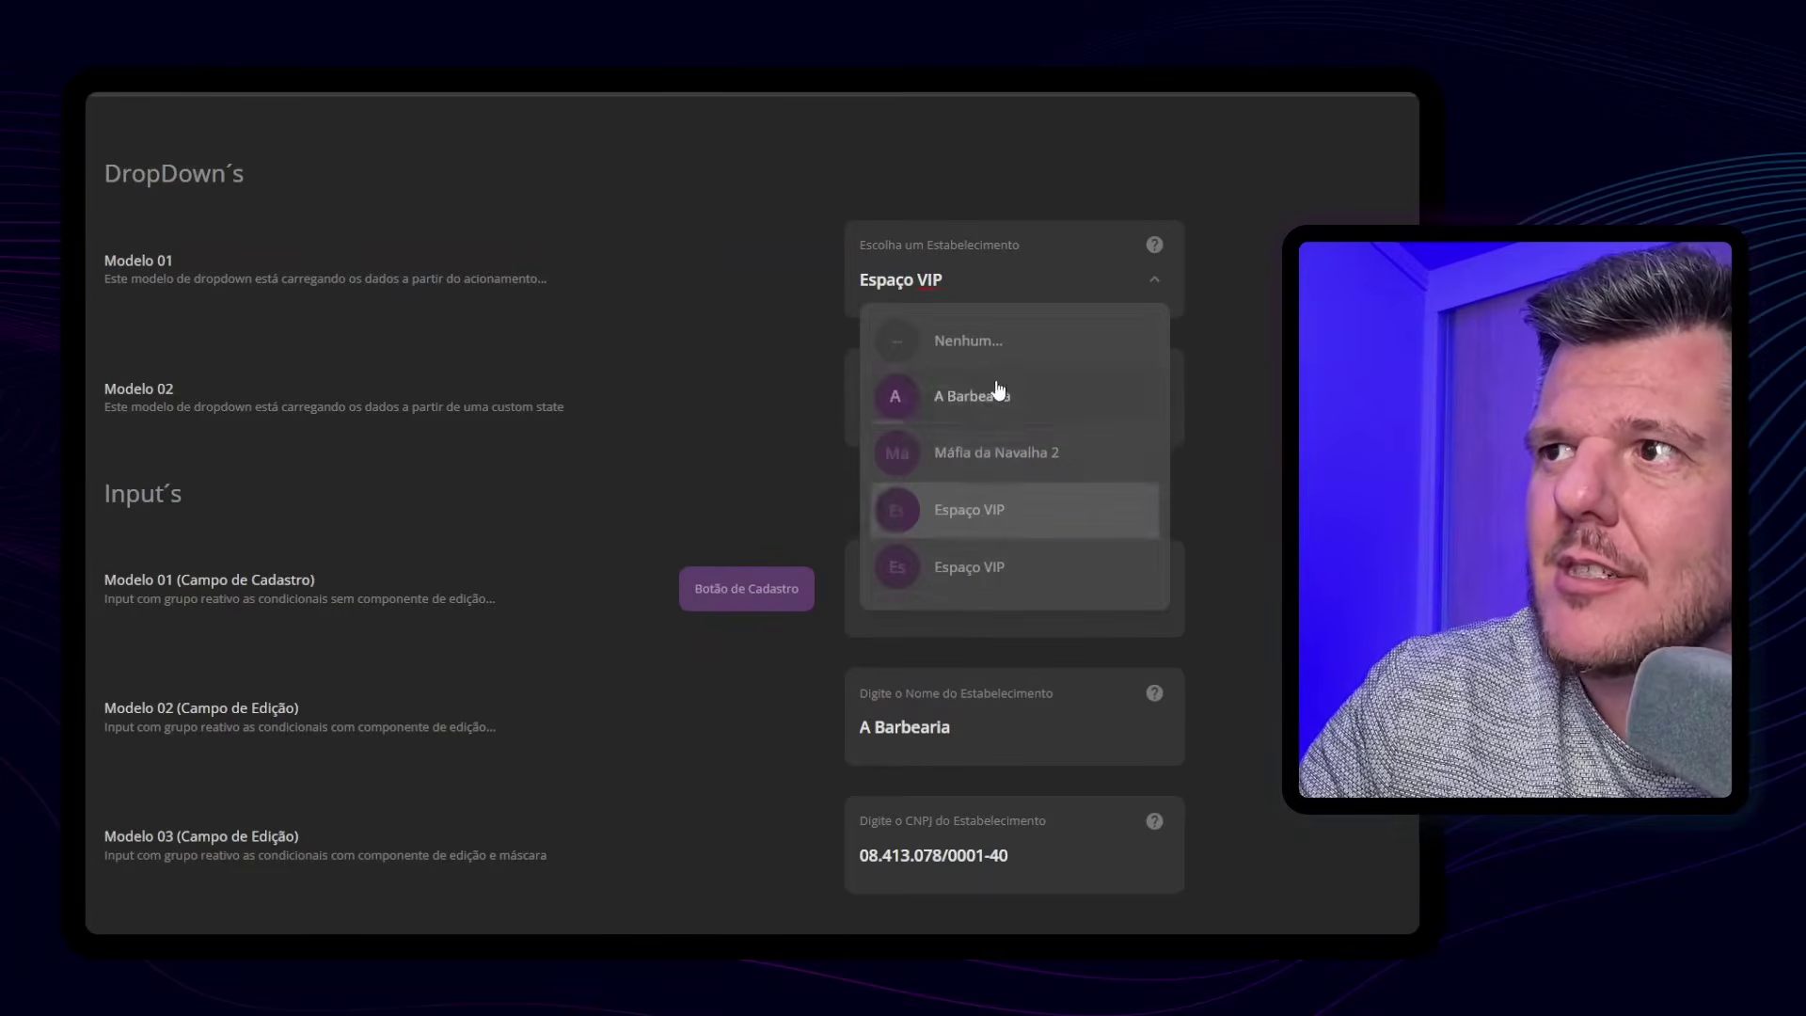
left_click(1008, 397)
left_click(992, 583)
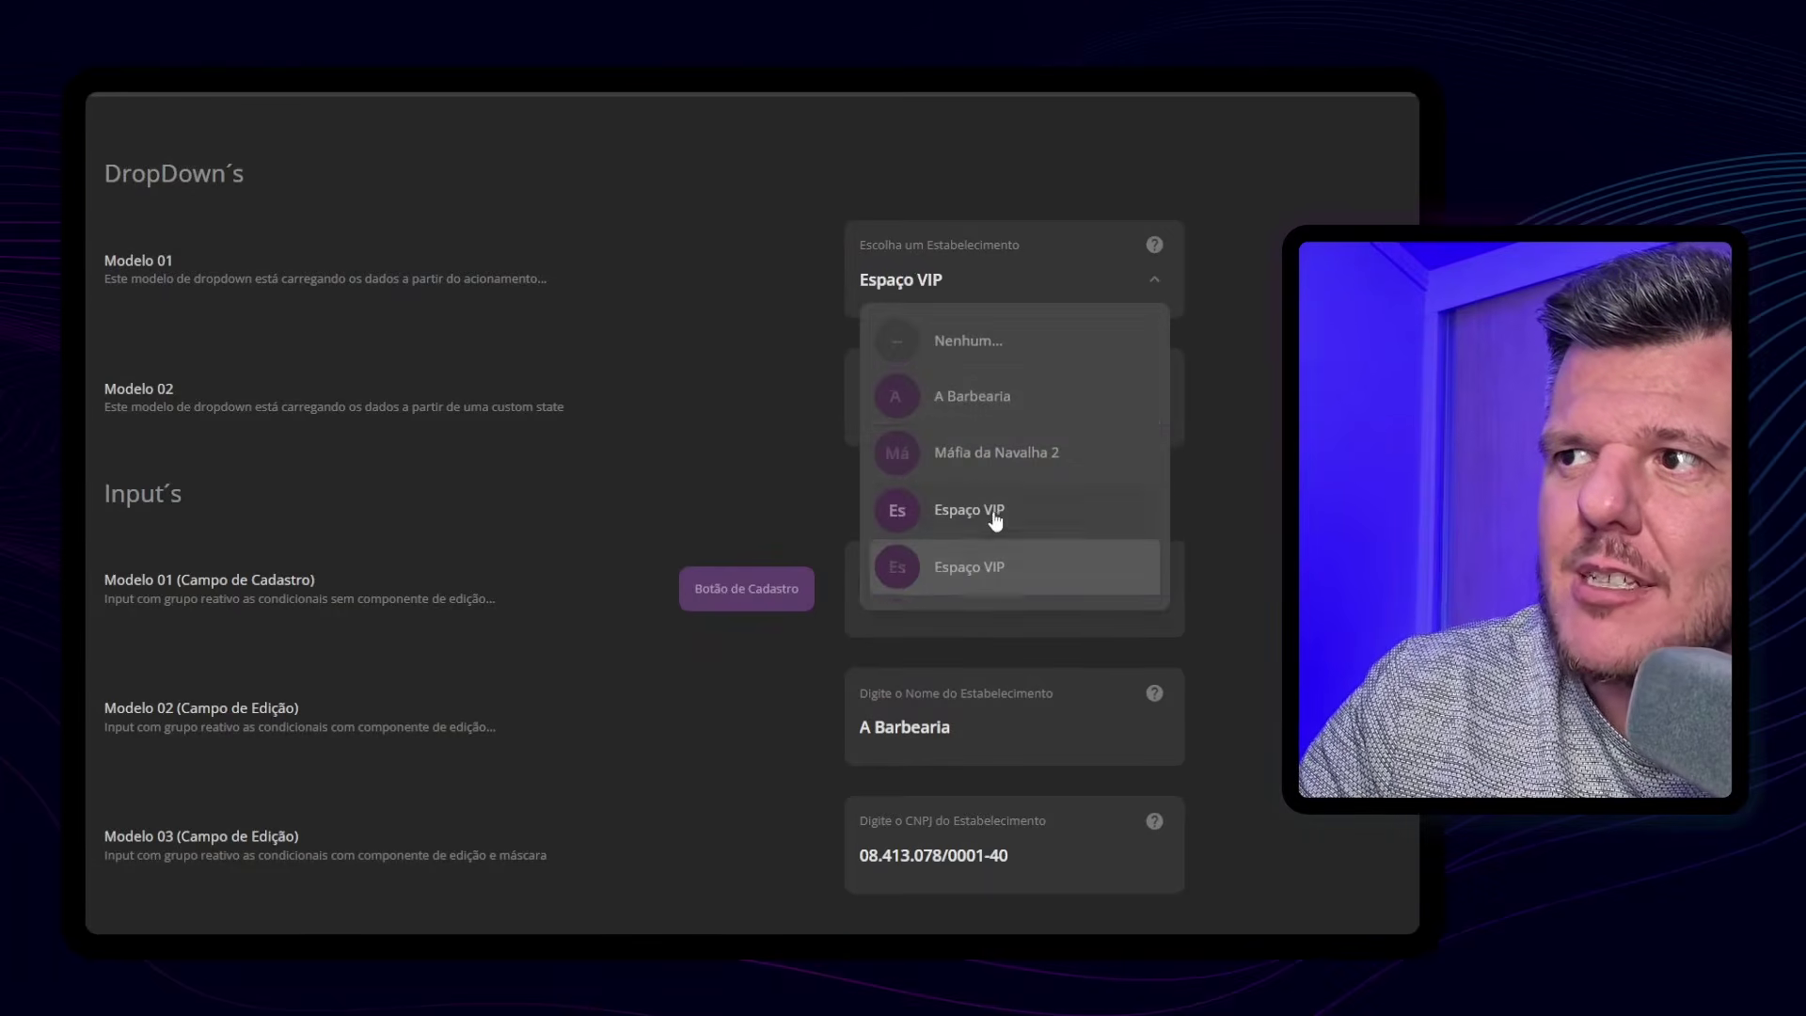
left_click(995, 513)
left_click(1008, 460)
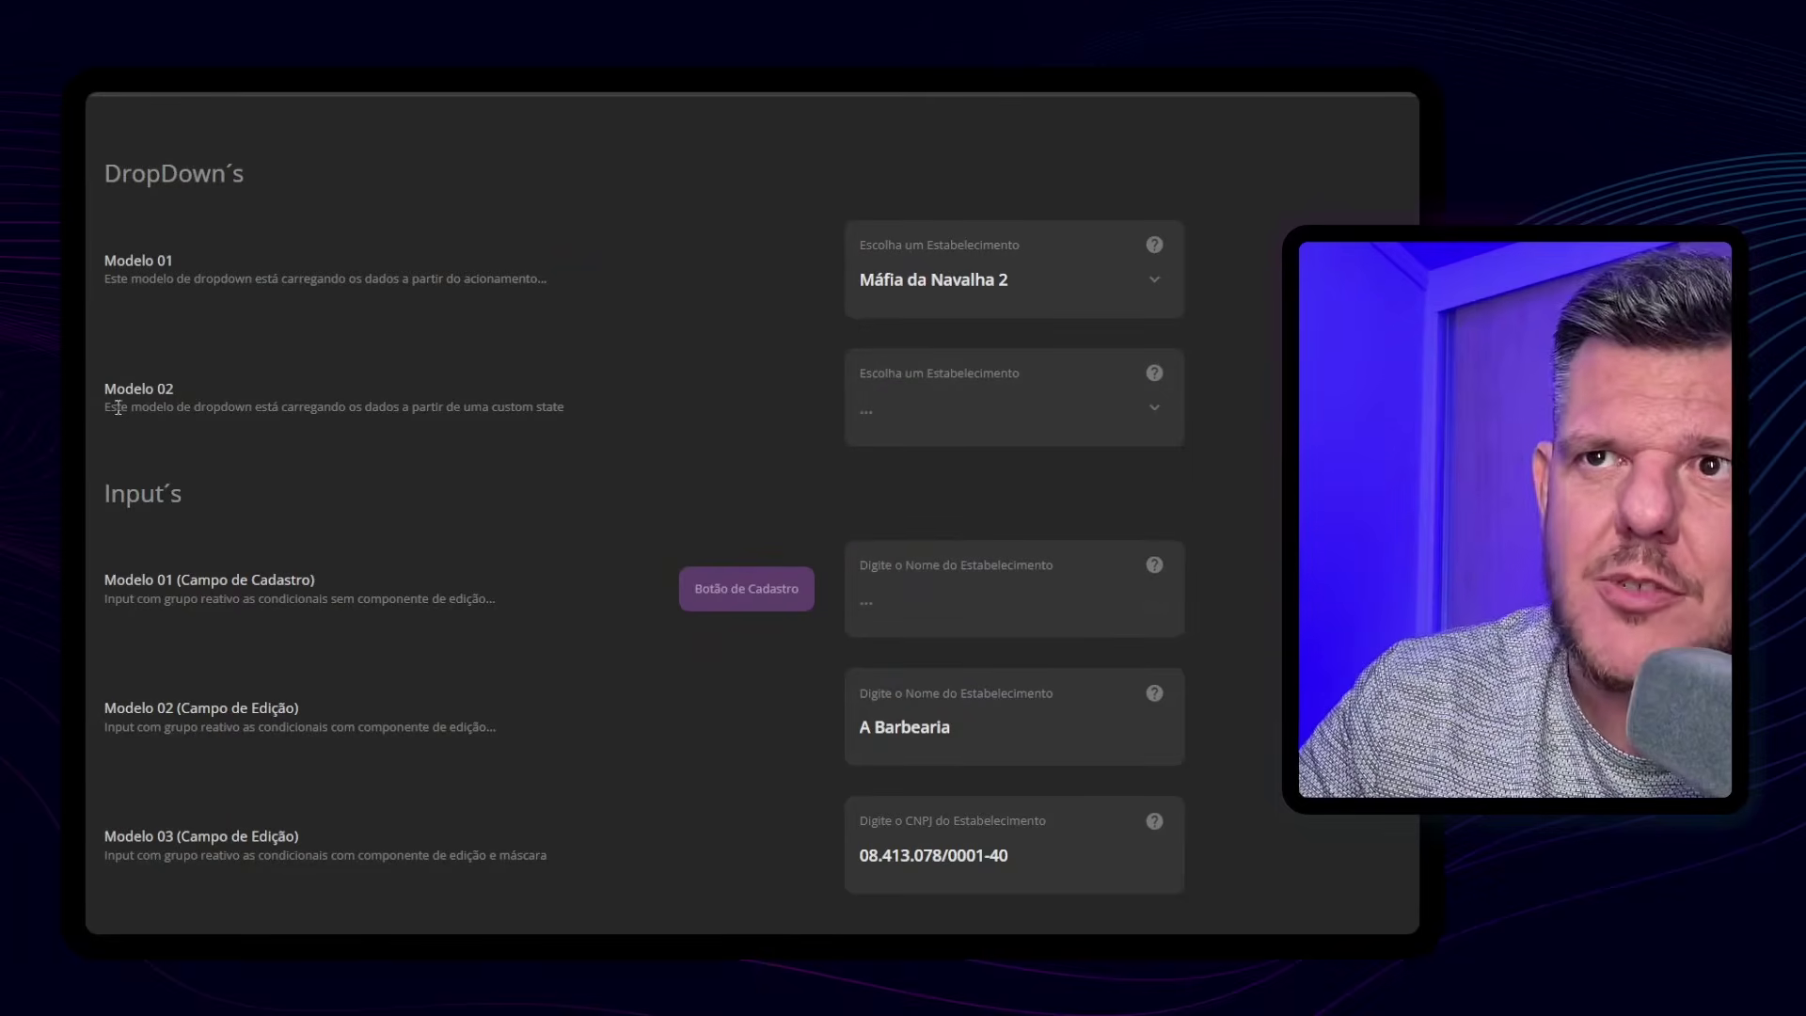
left_click_drag(121, 406, 538, 415)
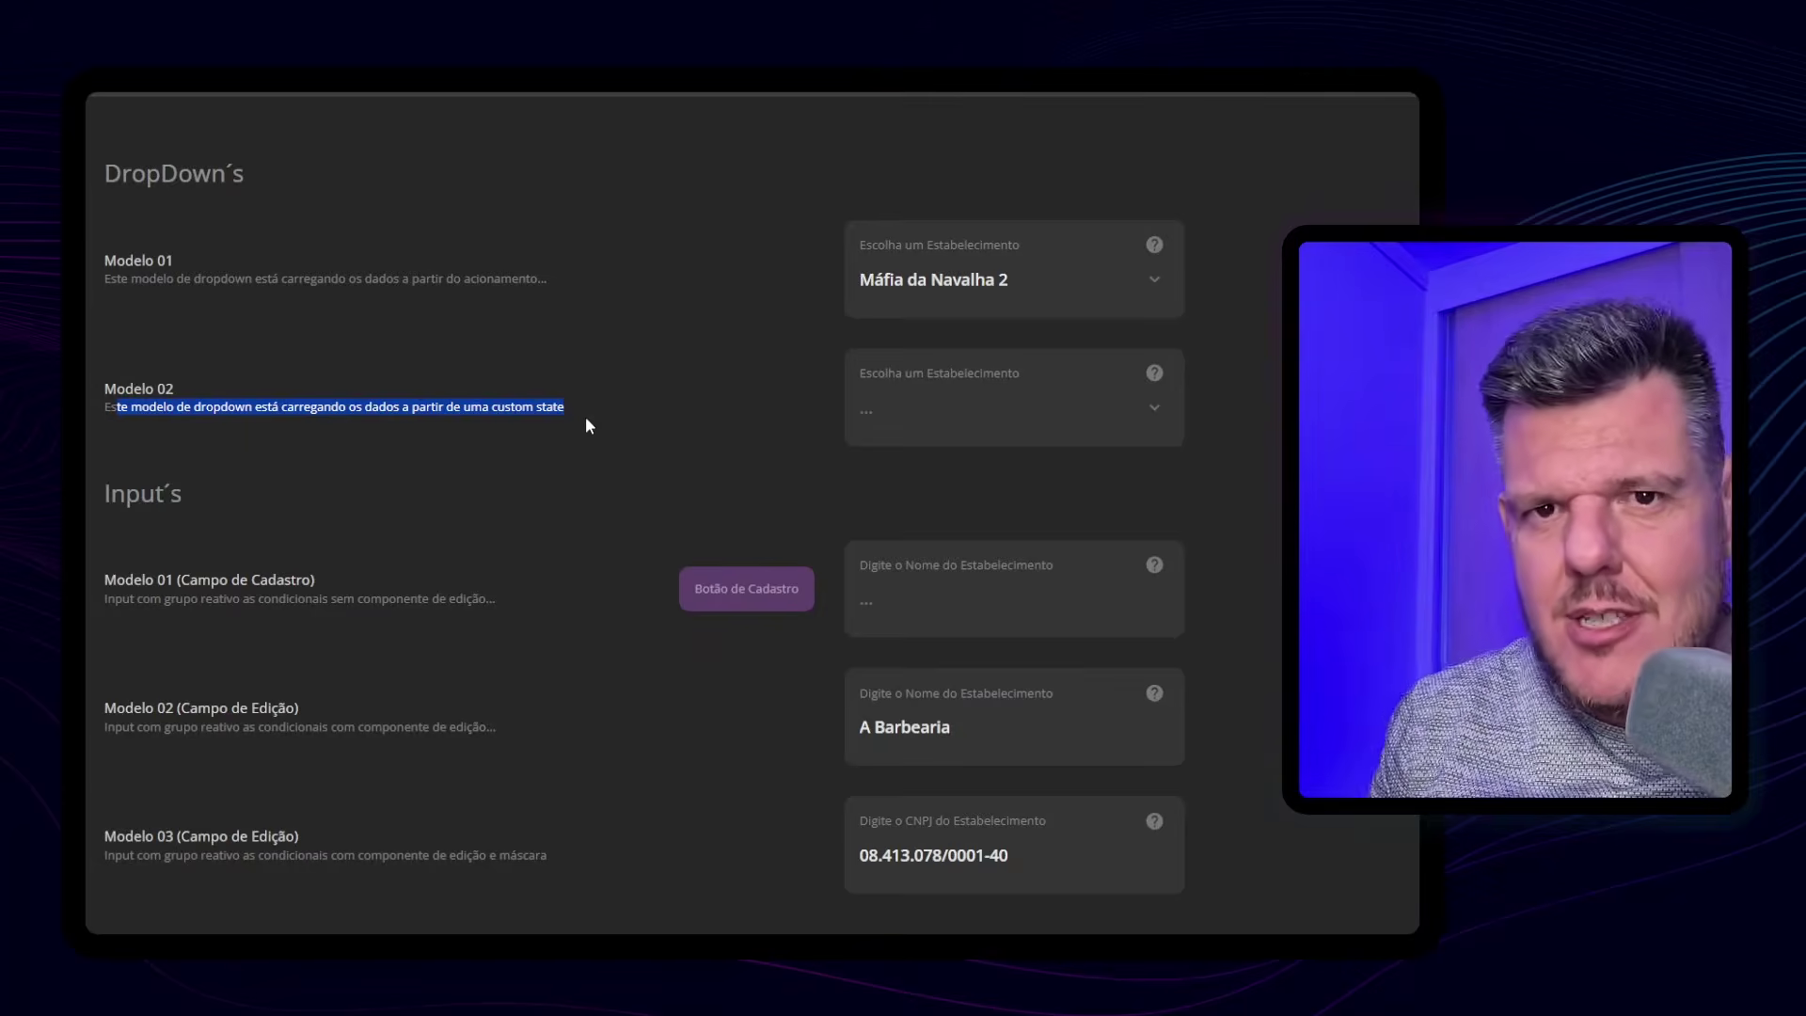
left_click(406, 323)
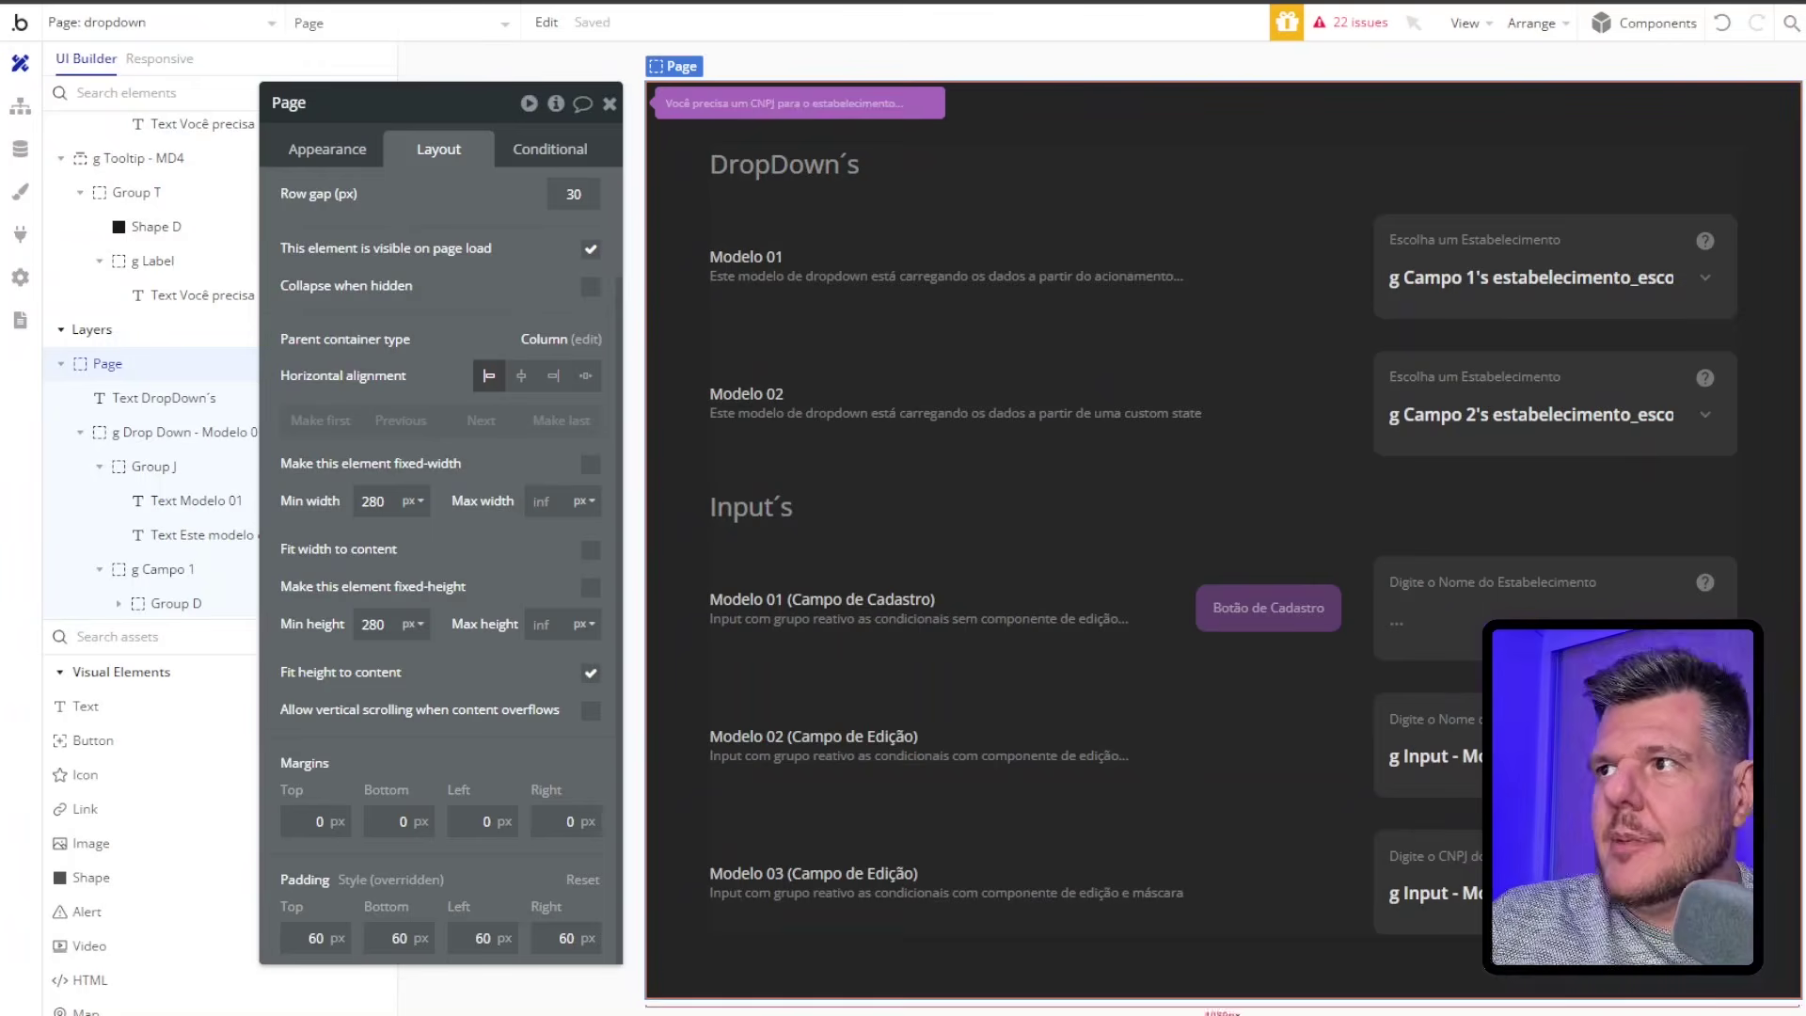
Switch to the Bubble editor and check the reference element choices of the g Drop - MD1 overlay
left_click(1379, 245)
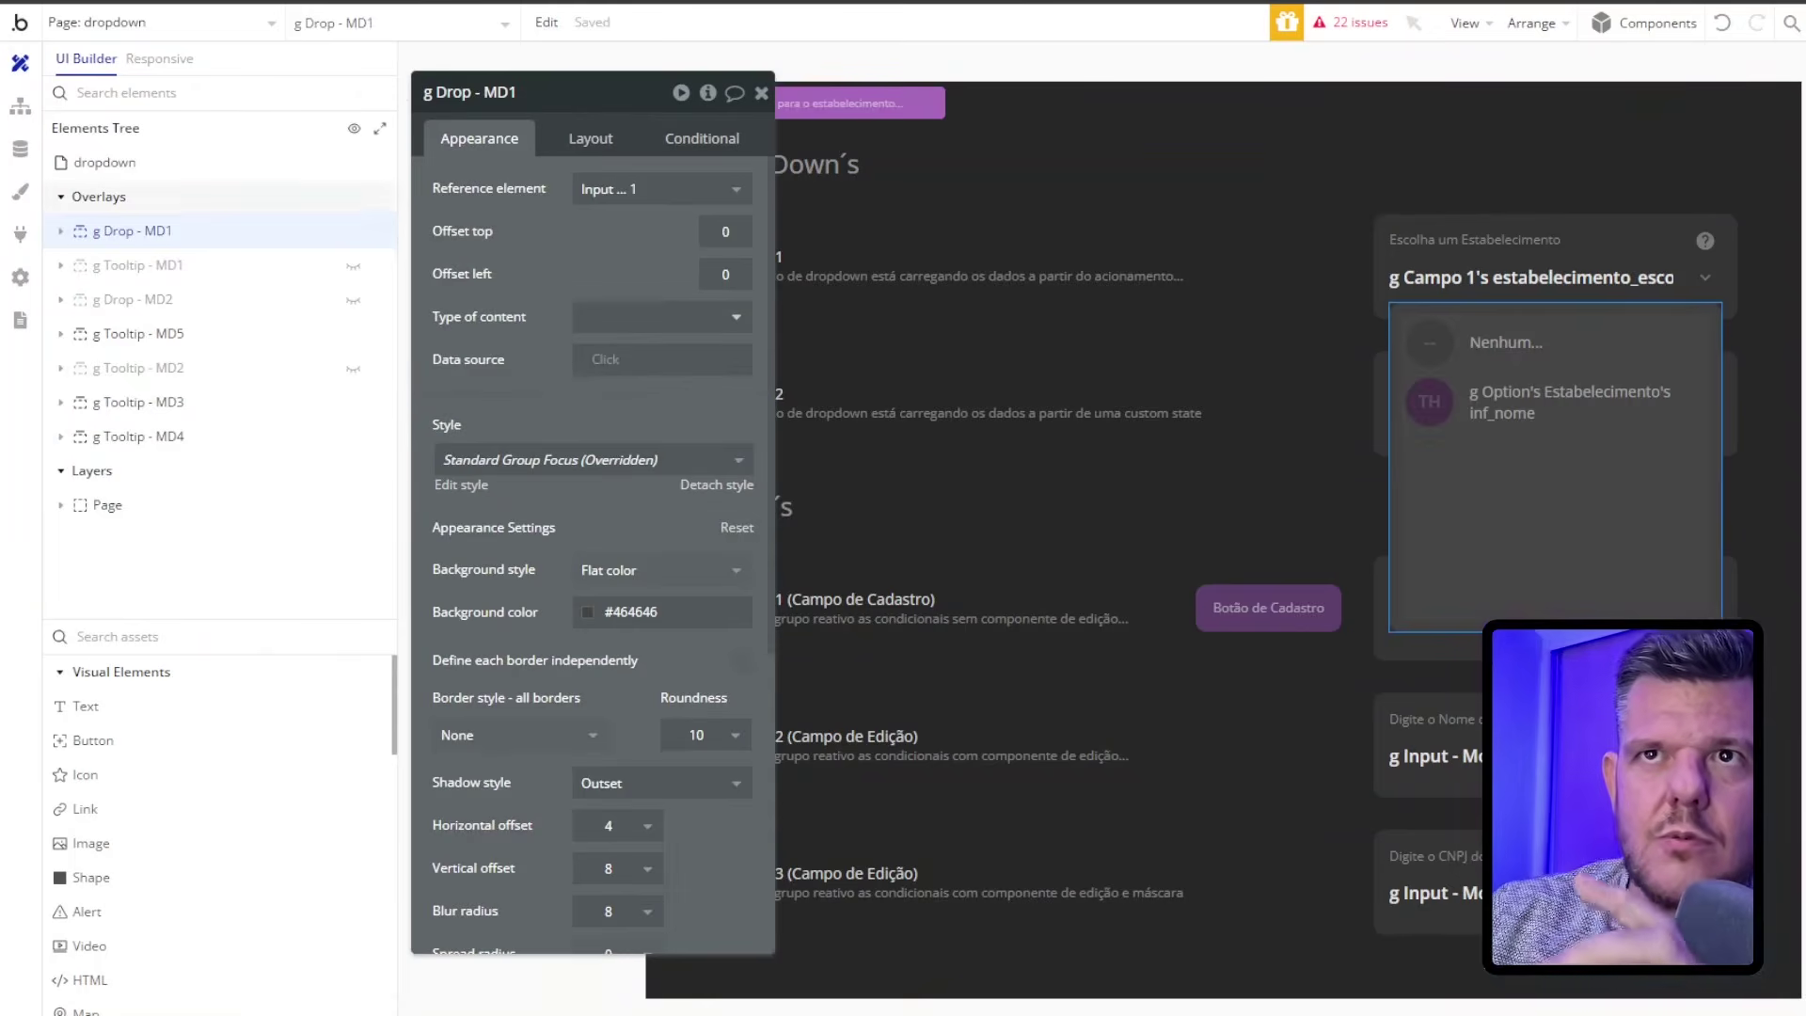
mouse_move(132, 231)
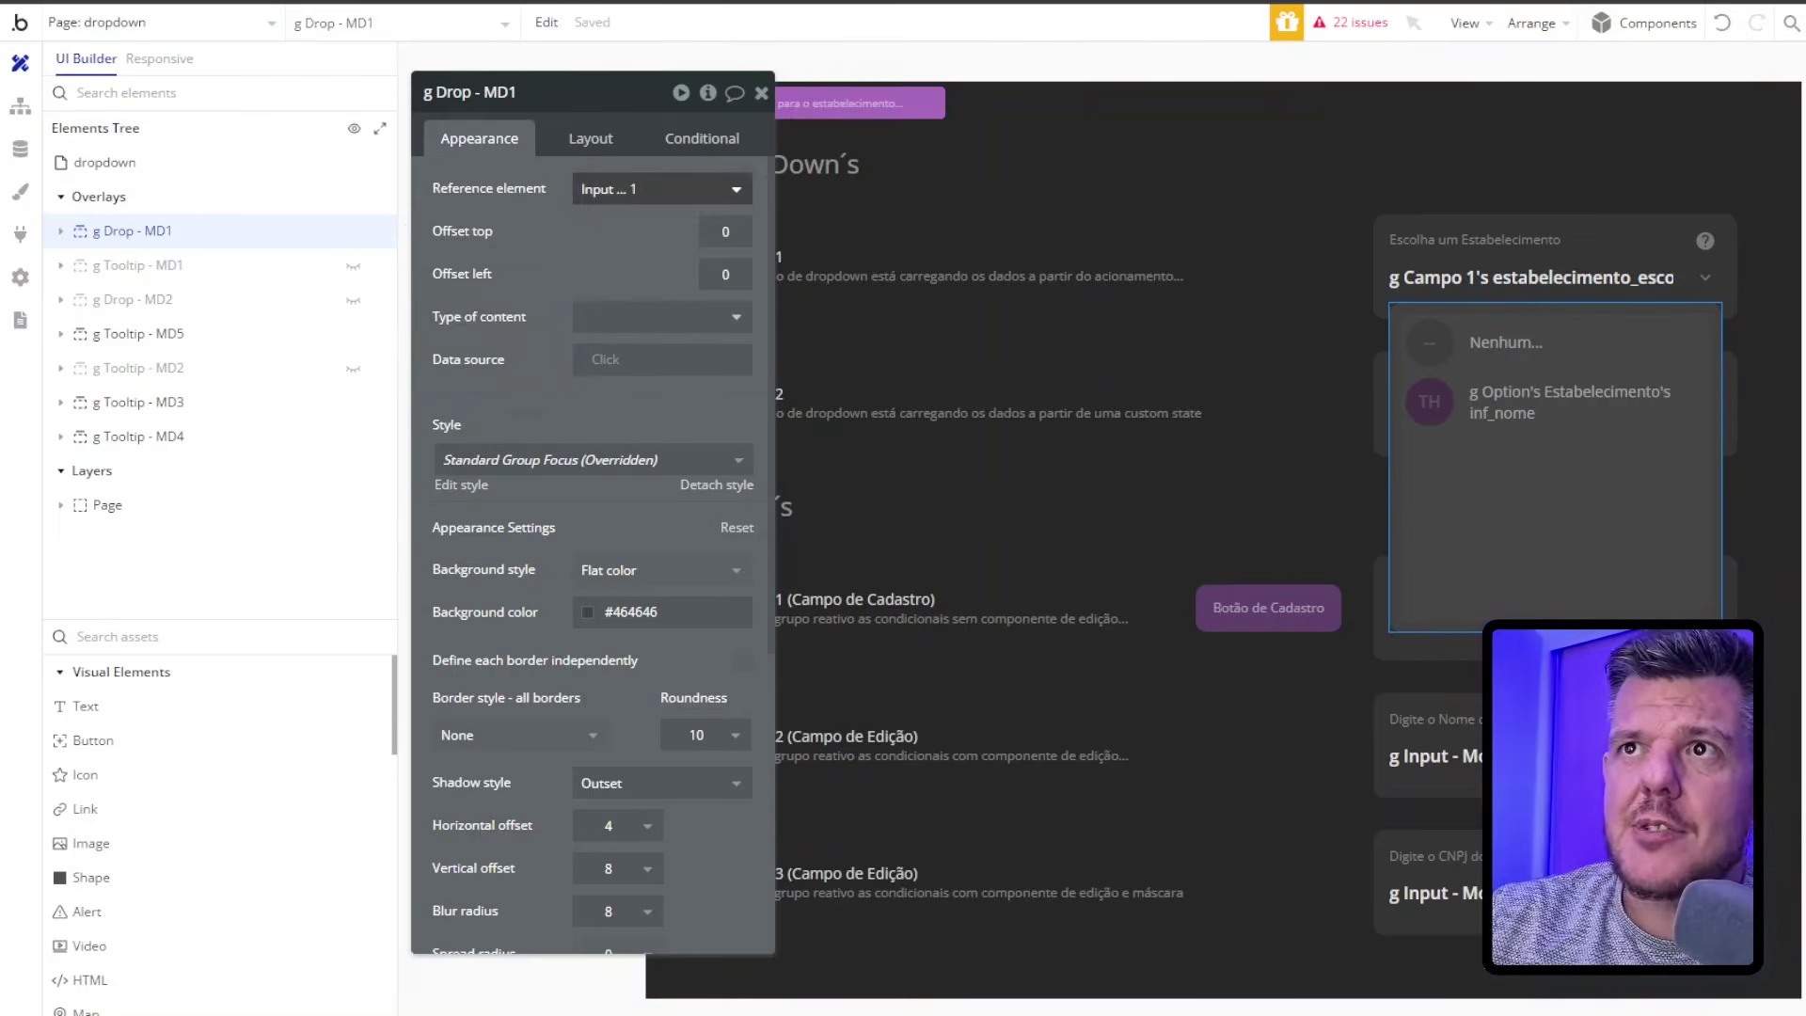
left_click(611, 189)
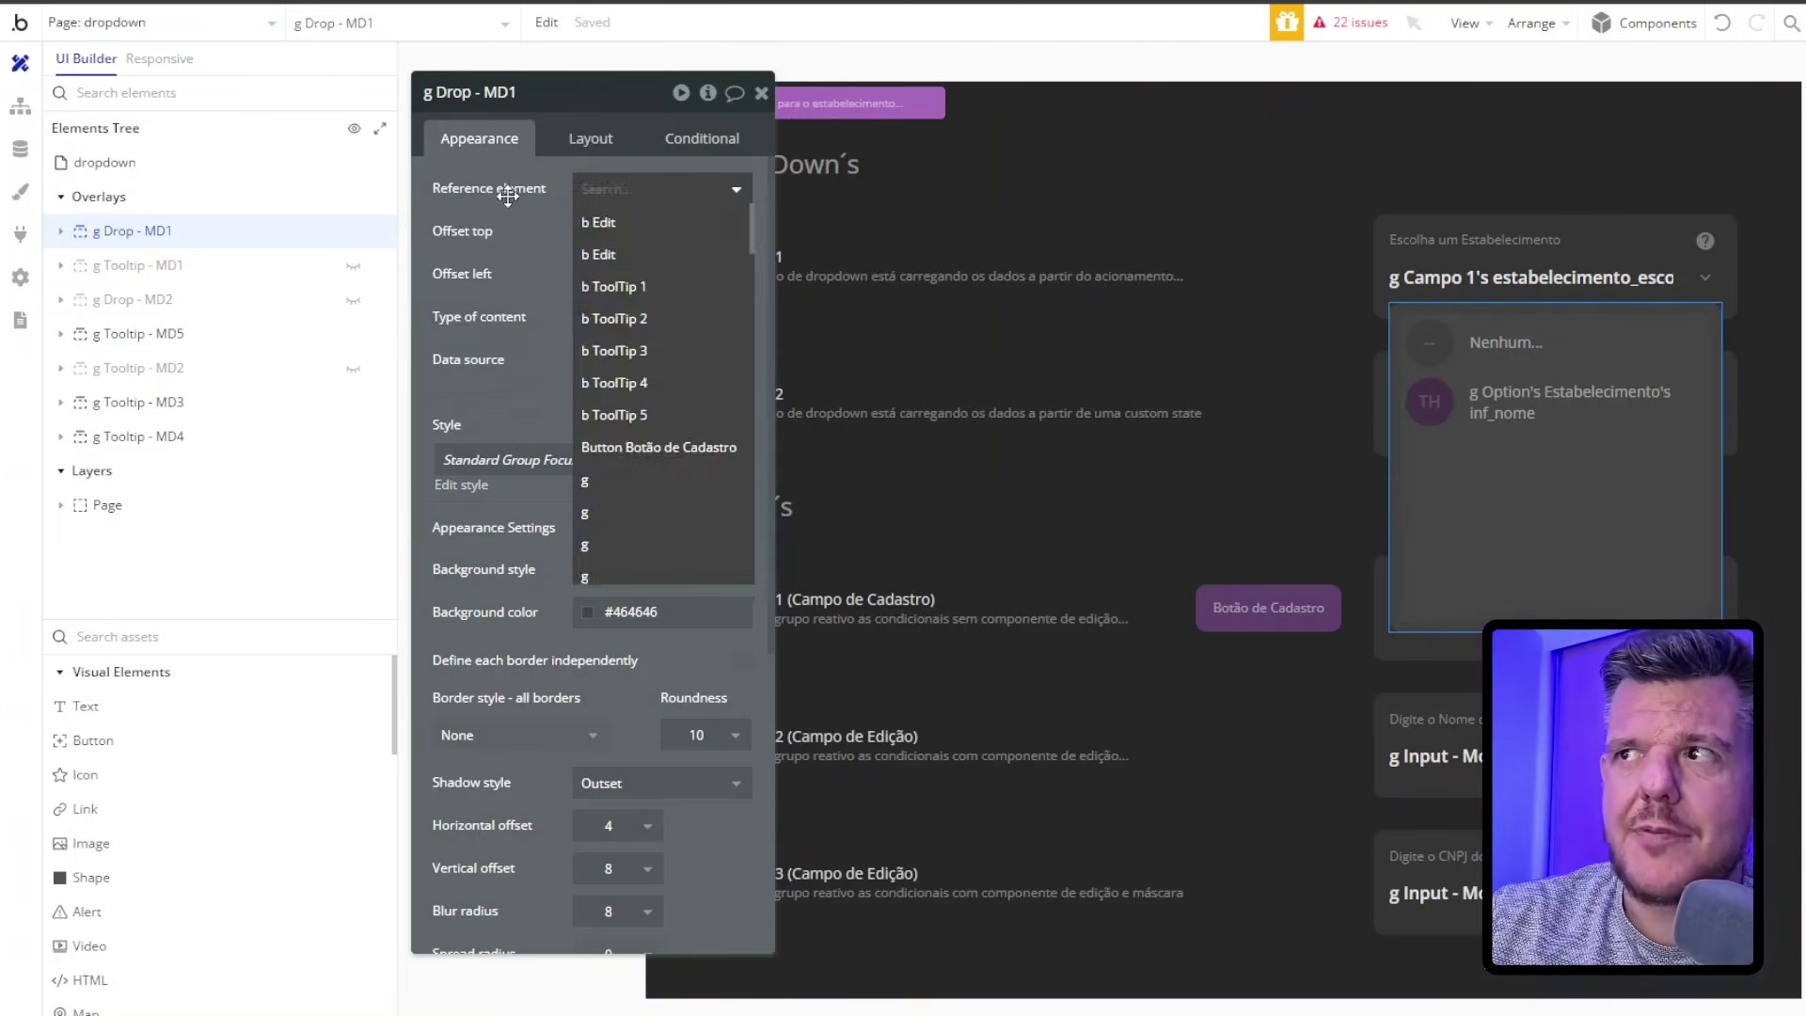
left_click(508, 195)
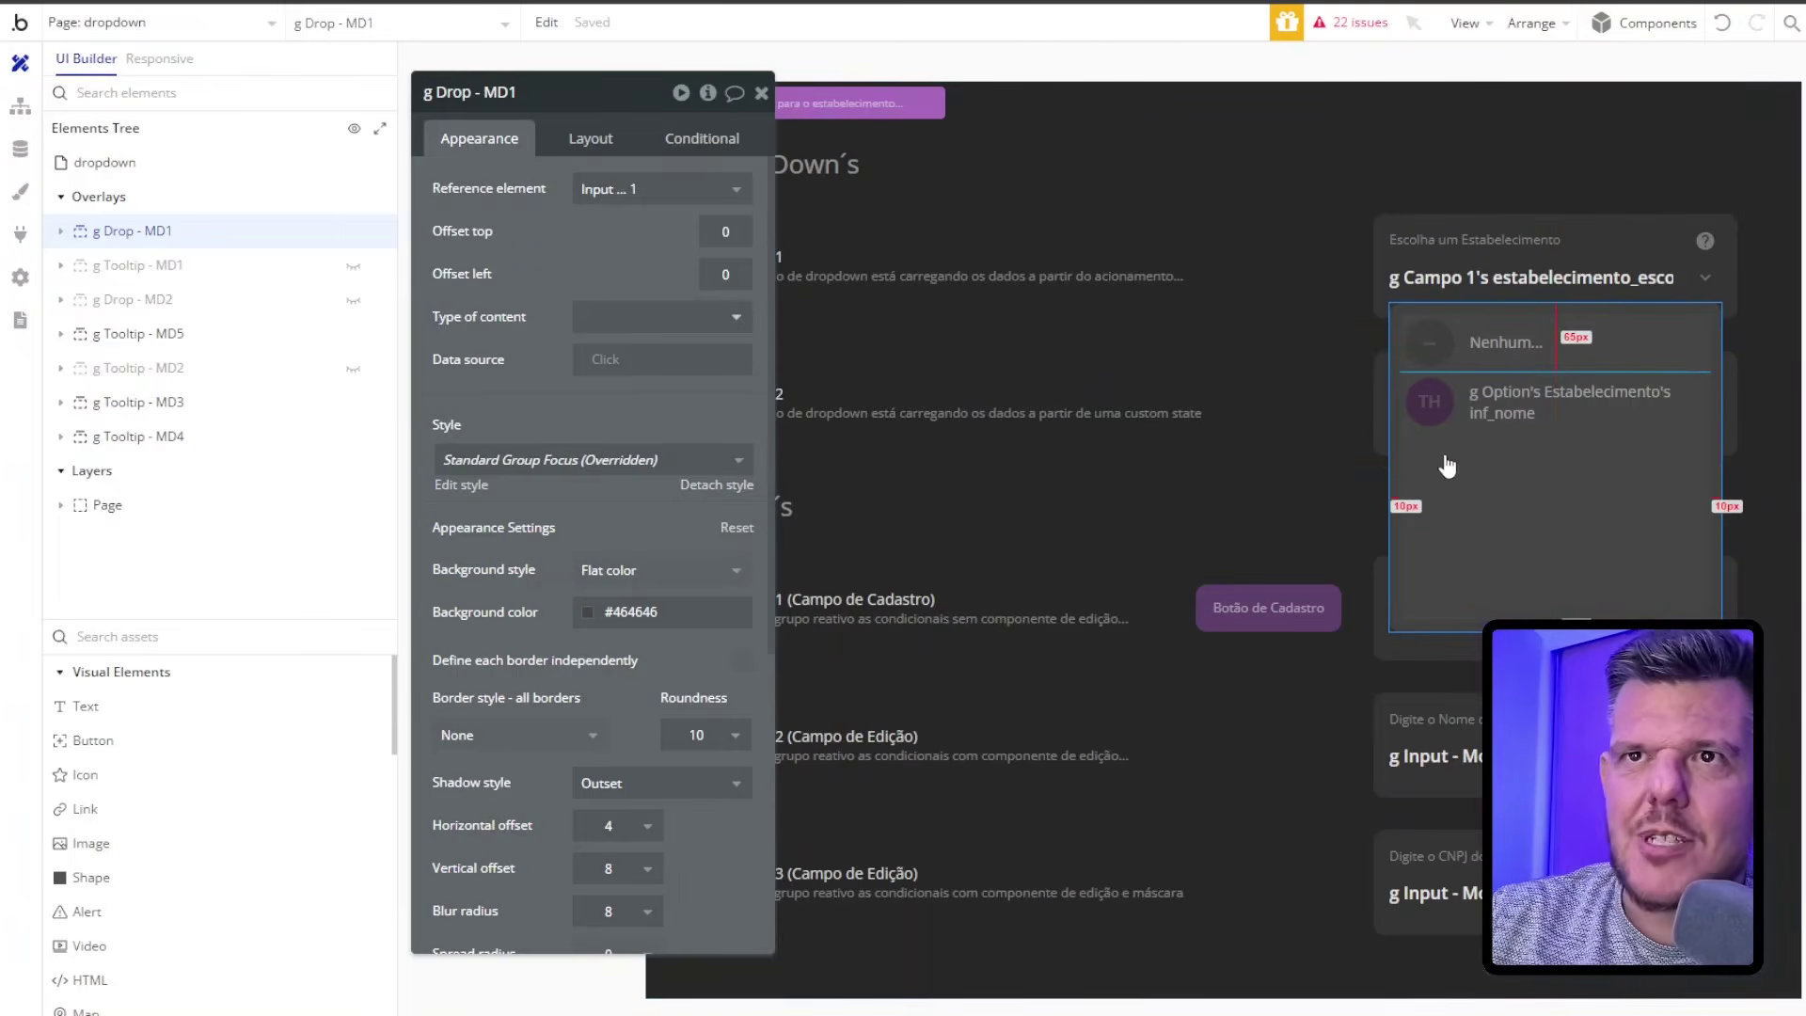
Inspect the rg - Lista de Categorias repeating group and the g Option Clear group inside the dropdown overlay
left_click(1462, 488)
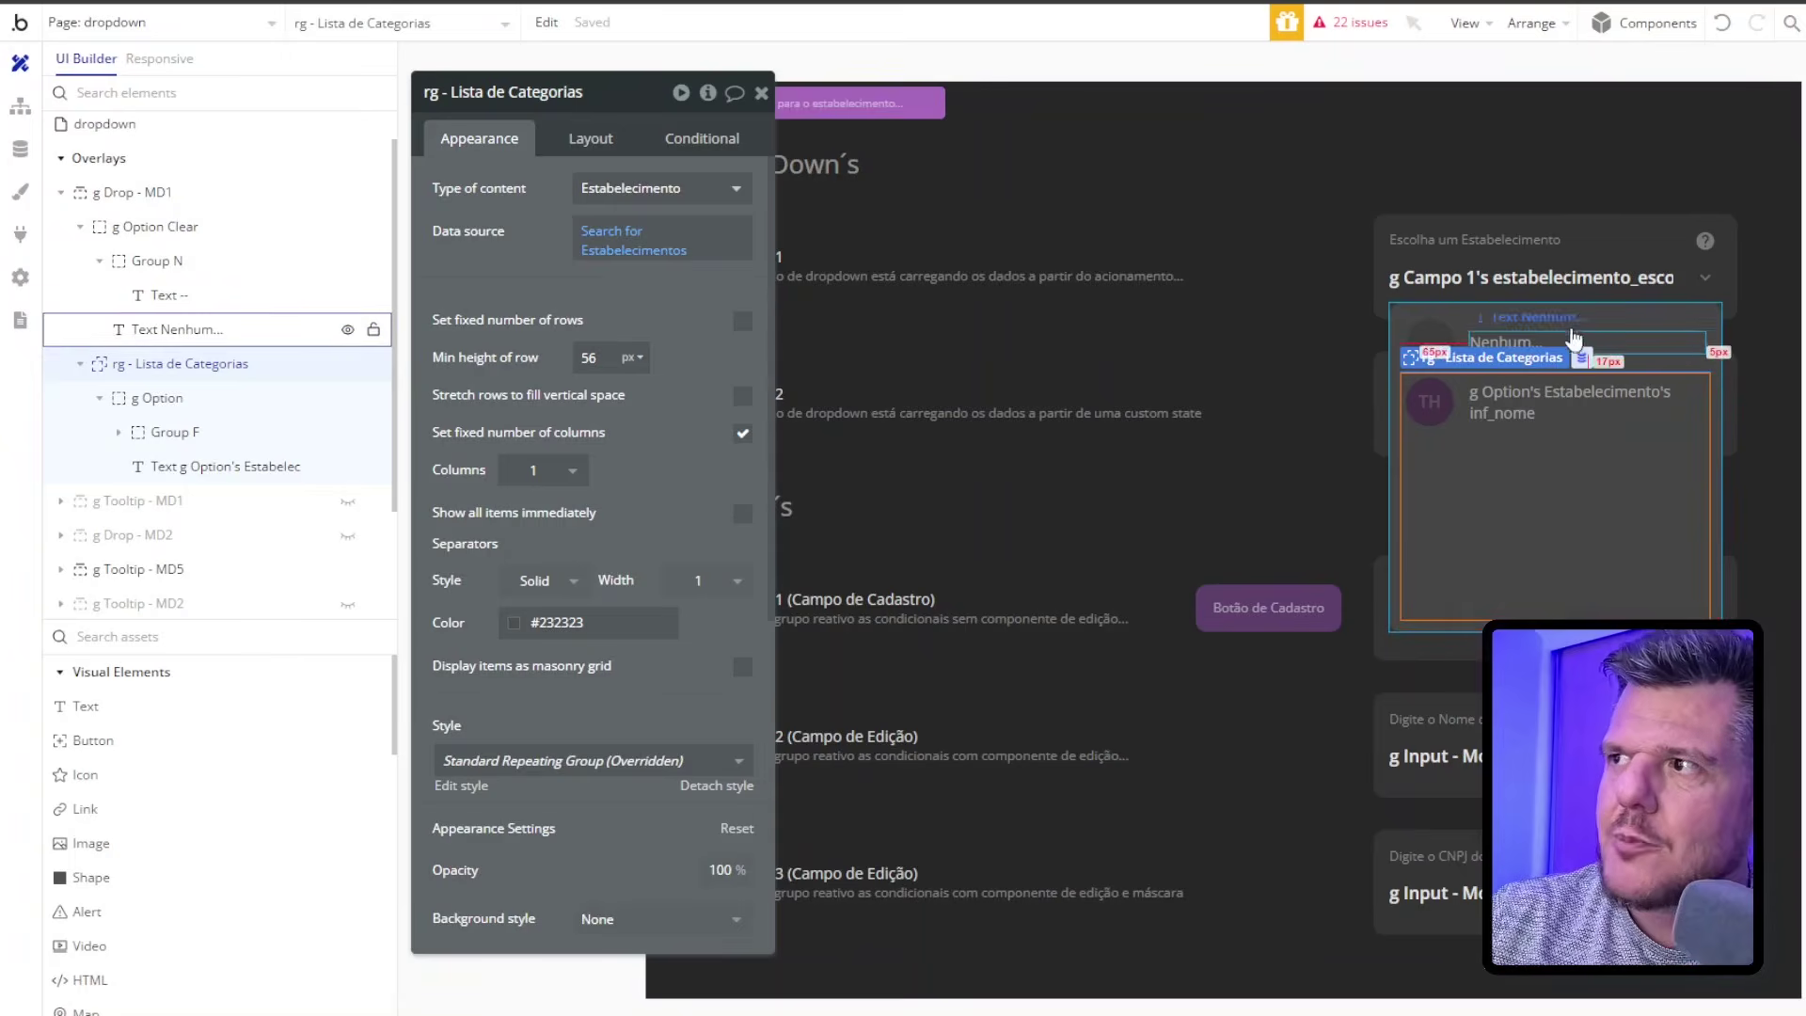
left_click(1630, 367)
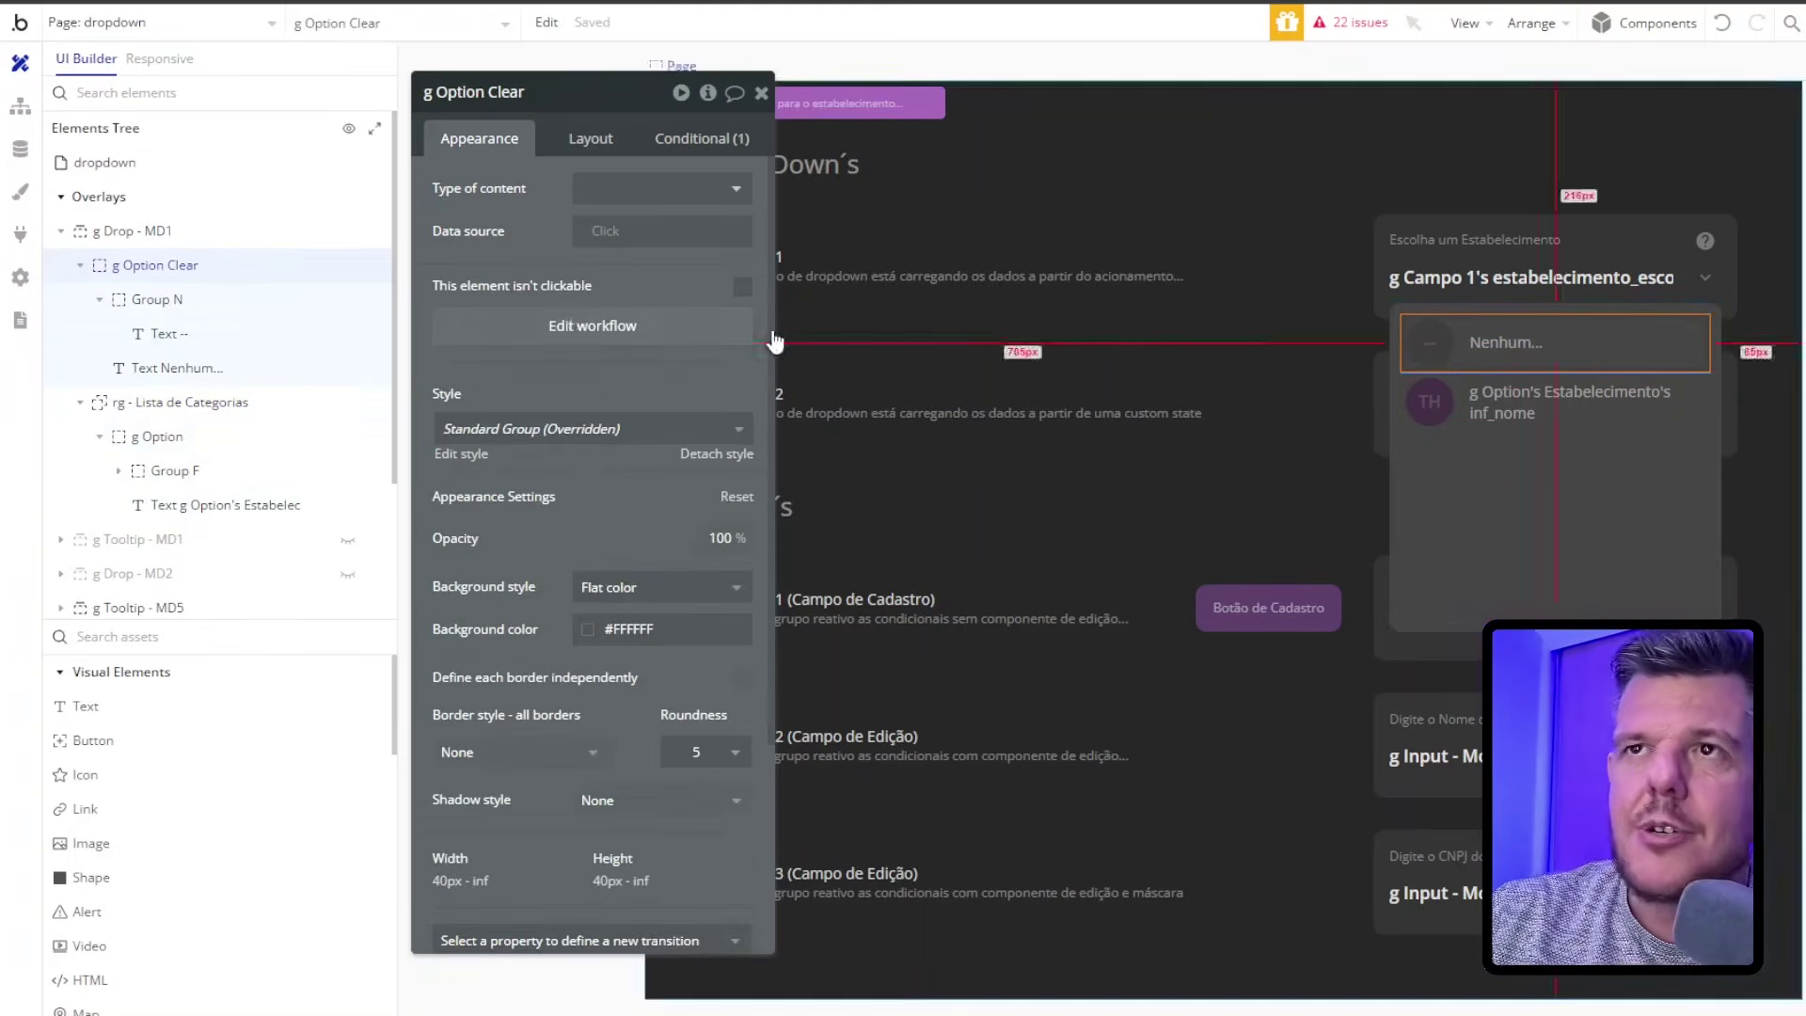
left_click(475, 90)
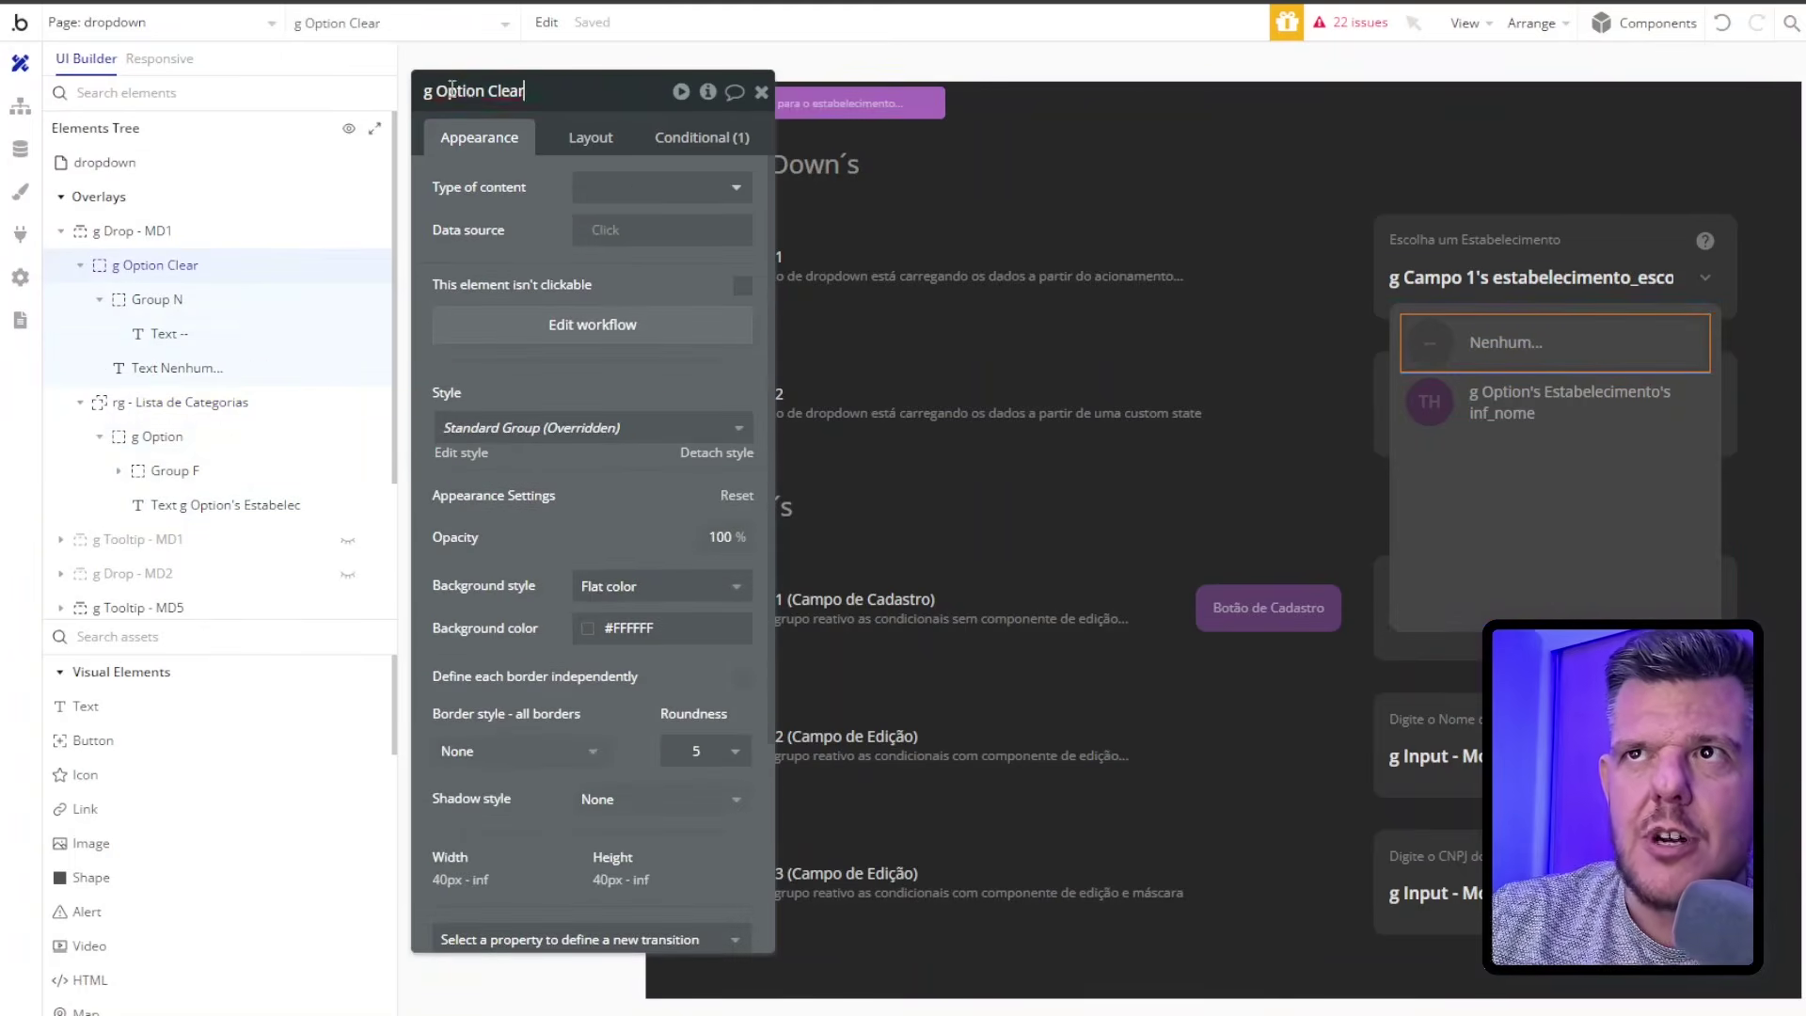
left_click(509, 196)
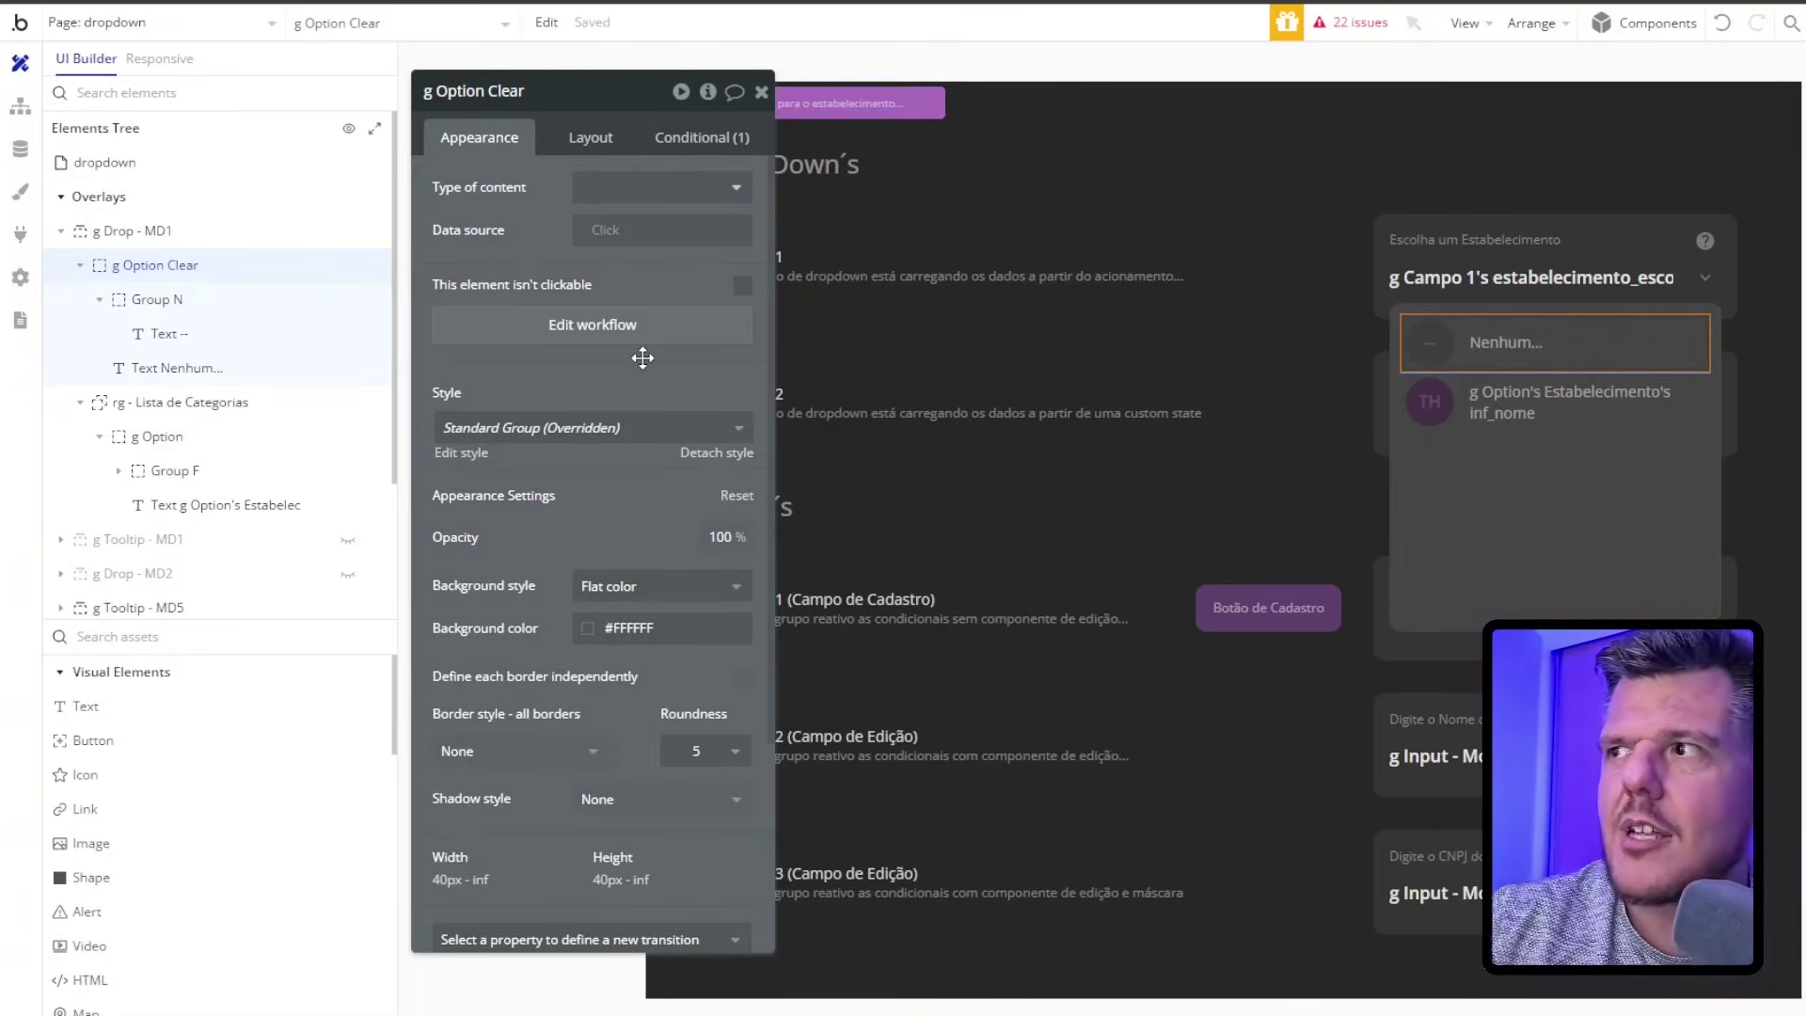
Review the data source of rg - Lista de Categorias and the conditions defined on its g Option group
left_click(180, 401)
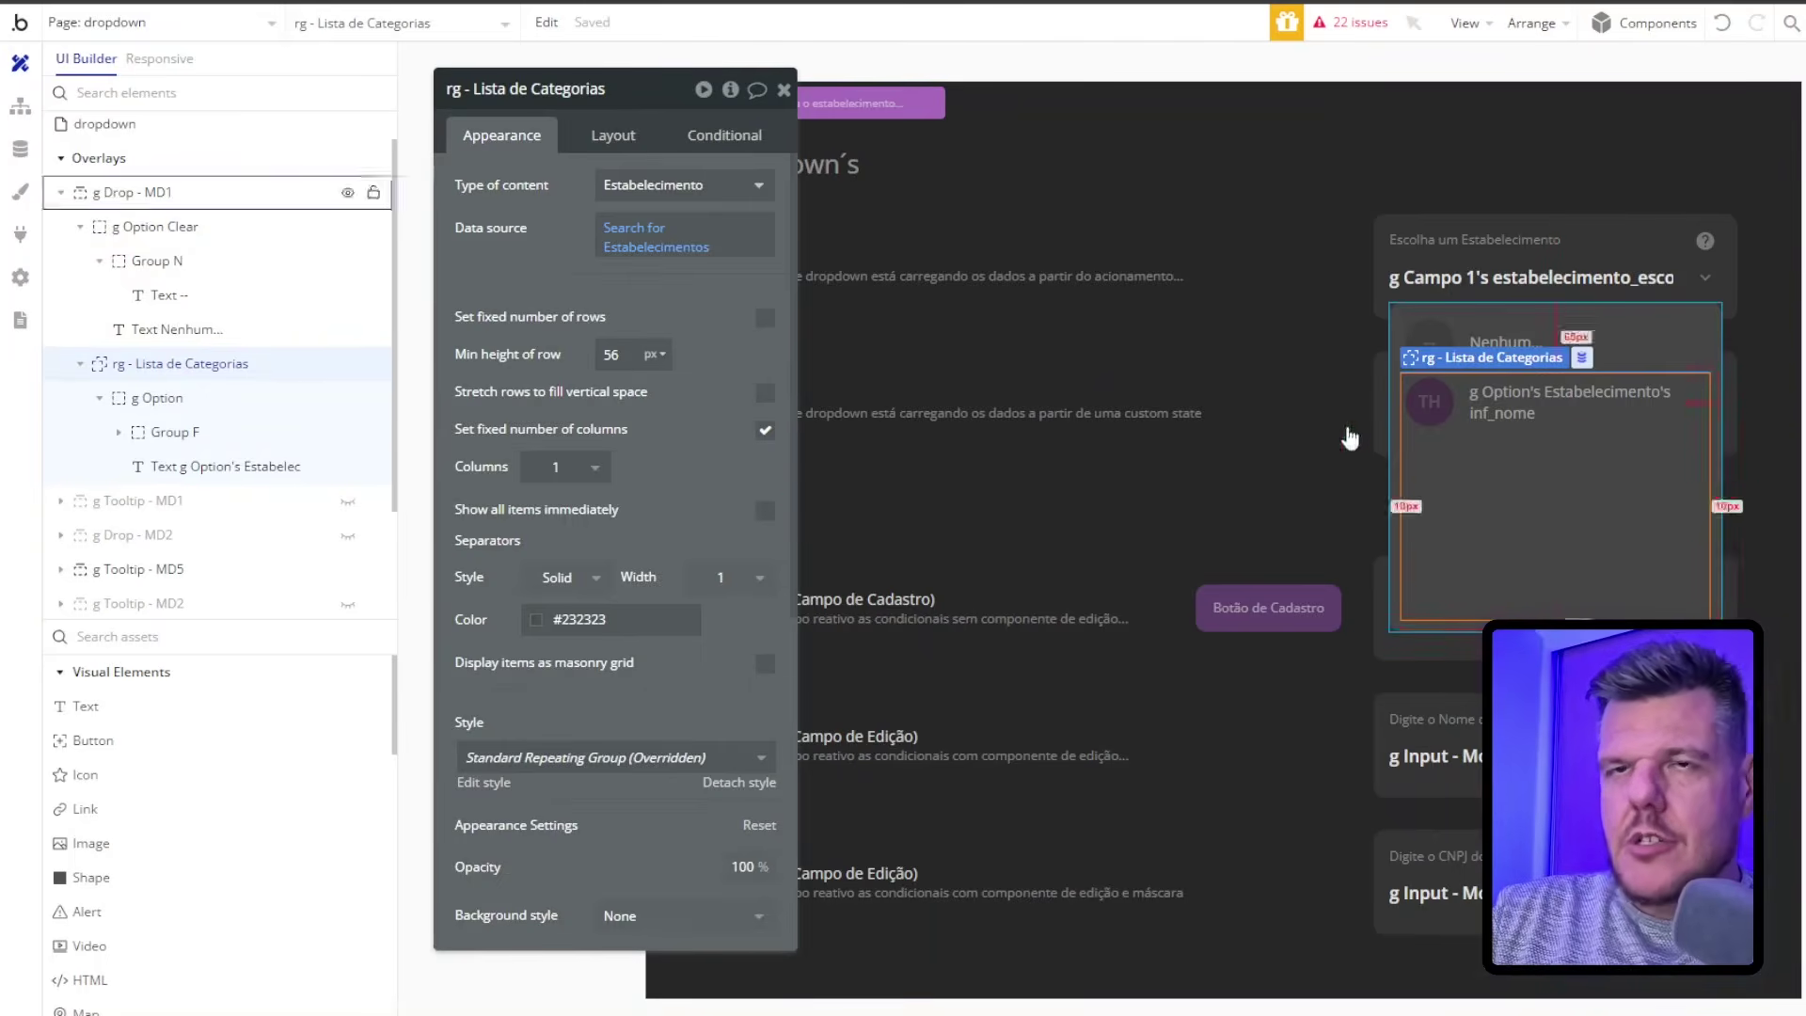
mouse_move(259, 374)
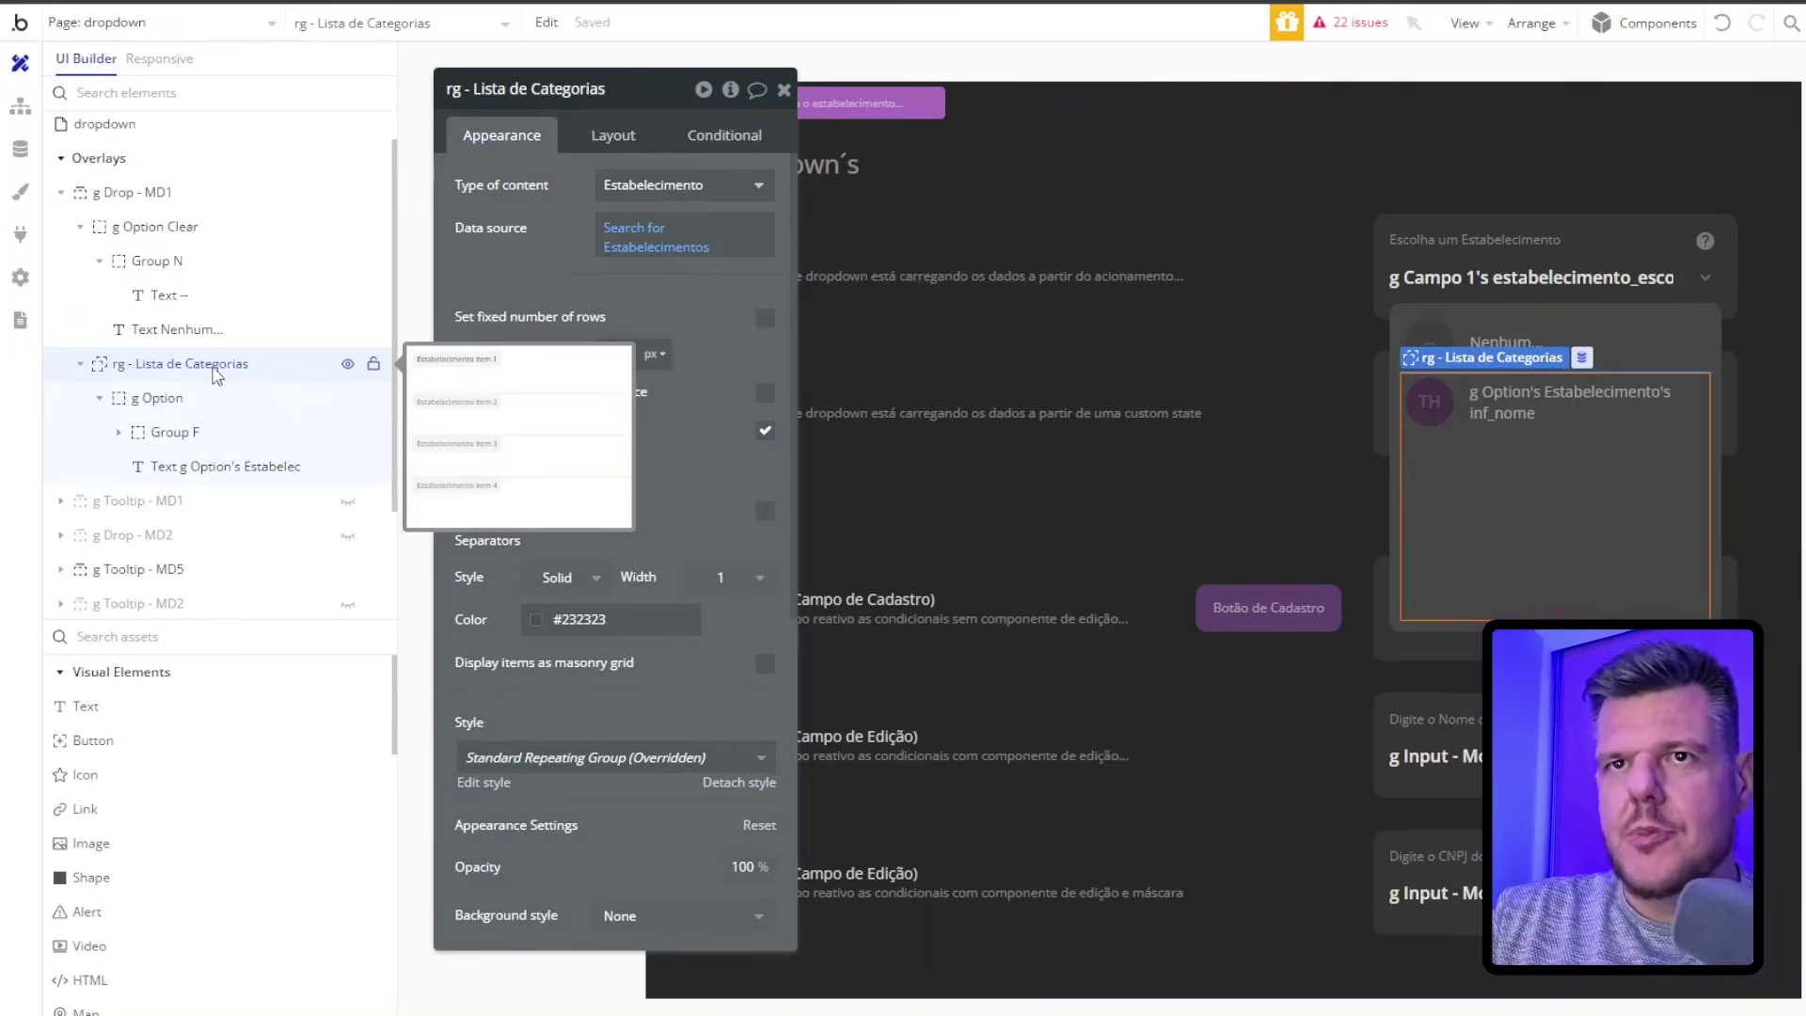
left_click(182, 401)
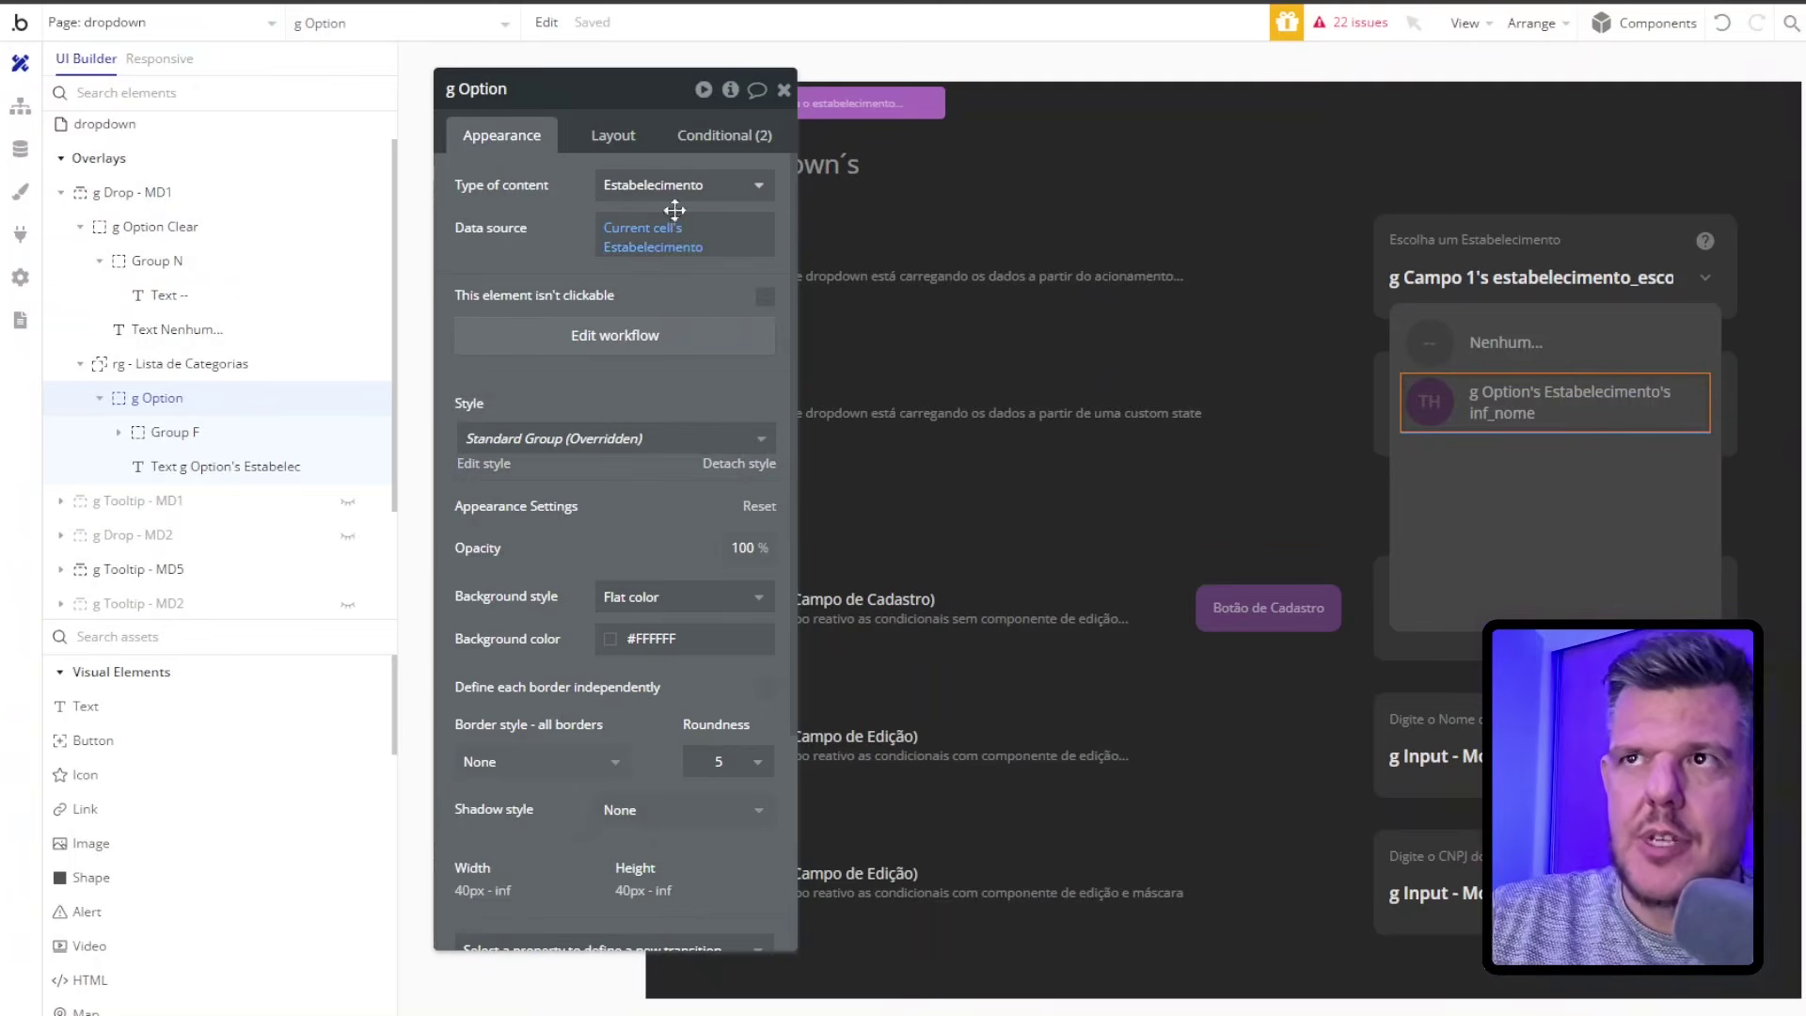
left_click(743, 135)
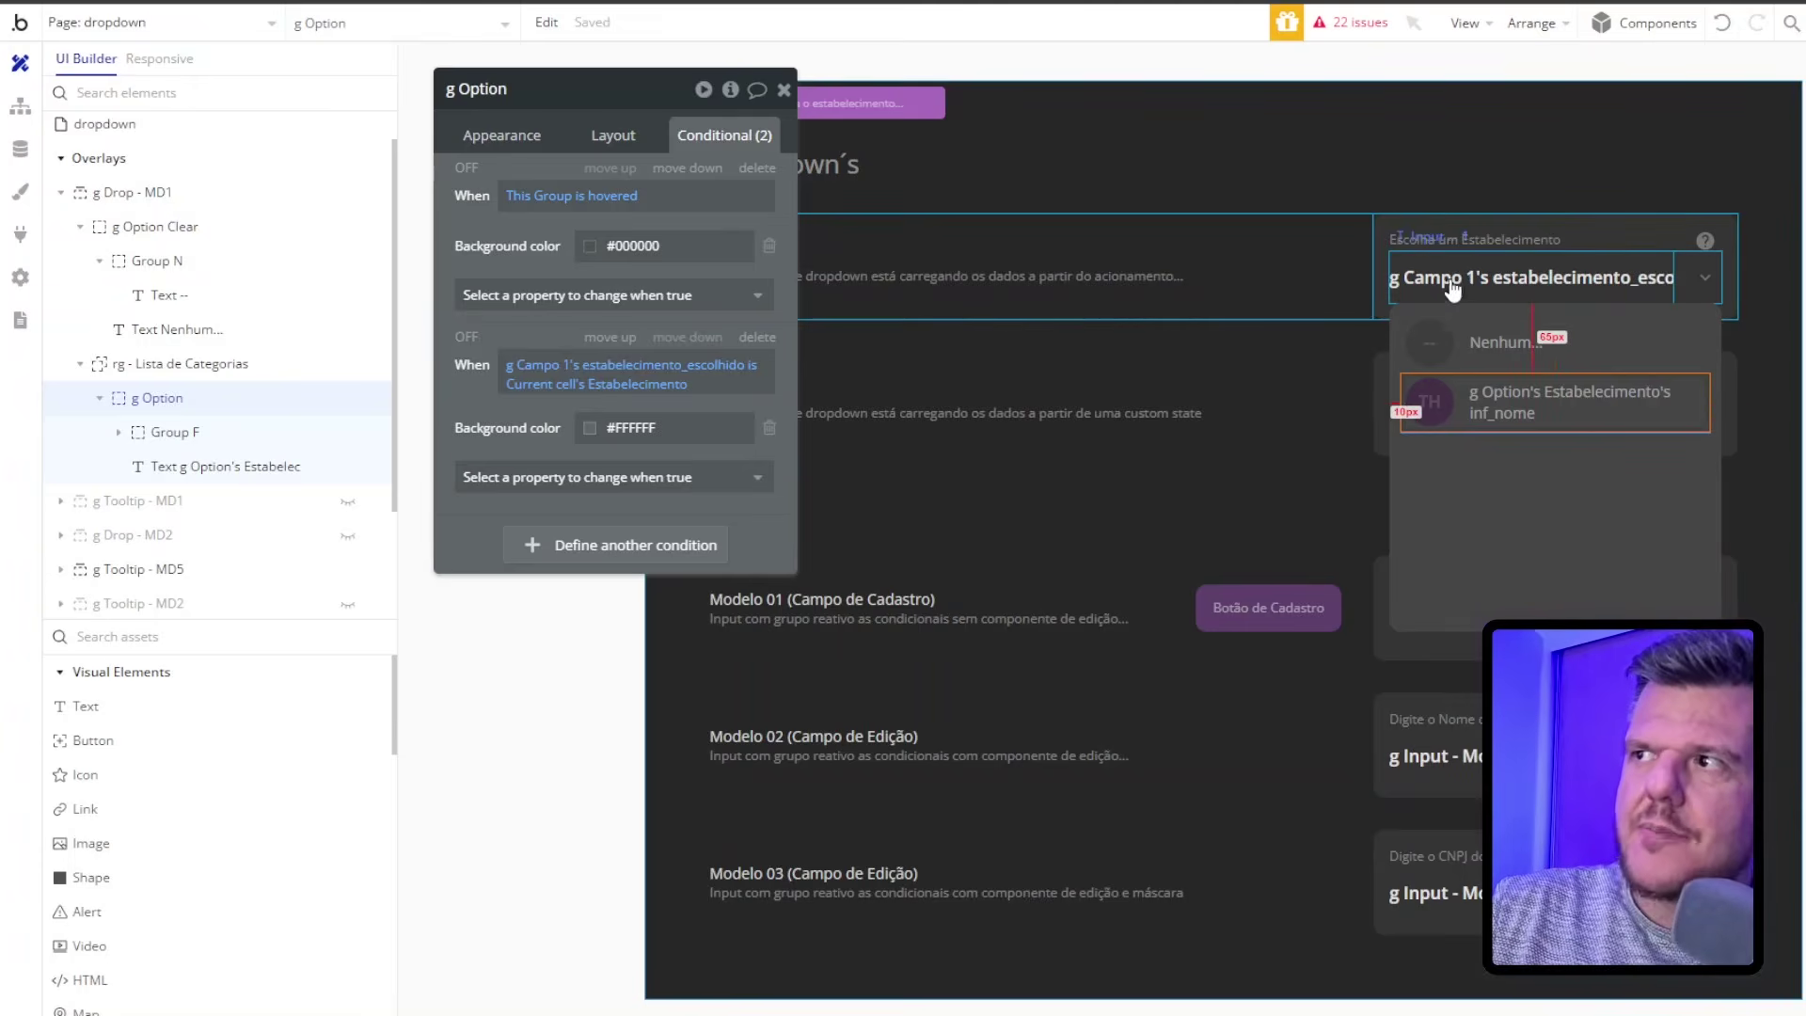
Check the estabelecimento_escolhido custom state of g Campo 1 in the element inspector
left_click(1386, 280)
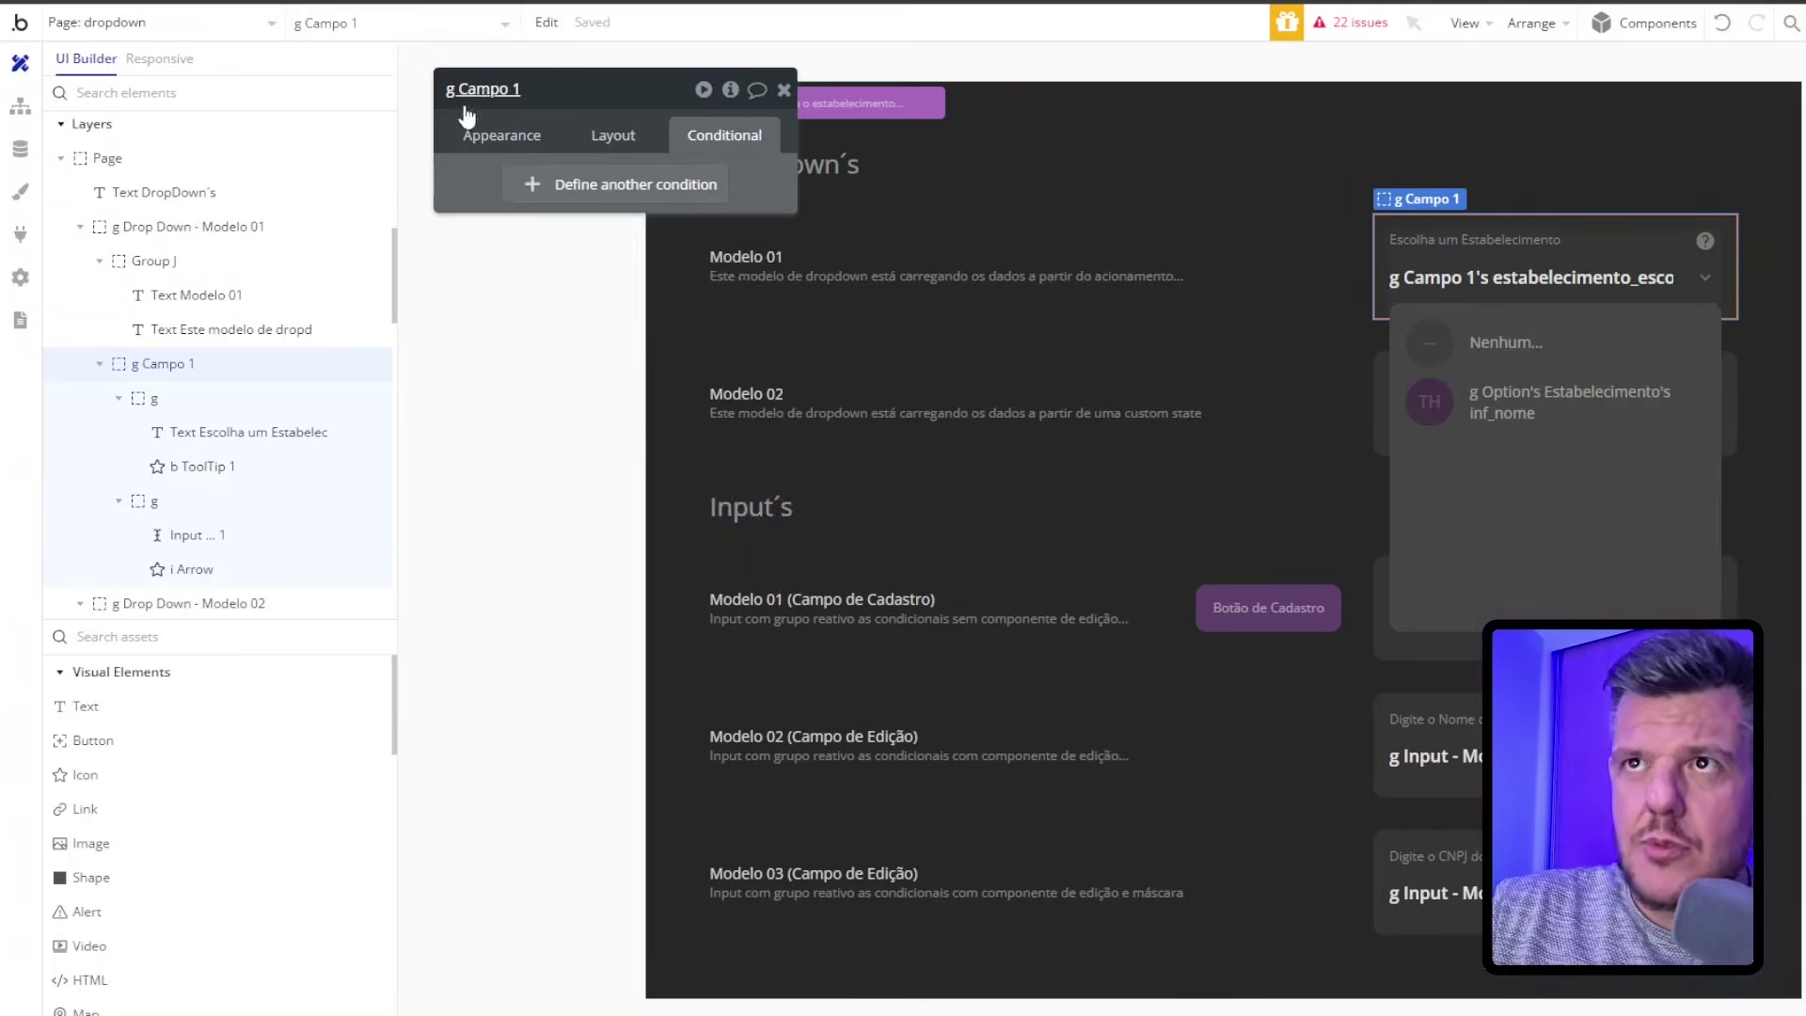
left_click(730, 89)
left_click_drag(857, 158, 935, 174)
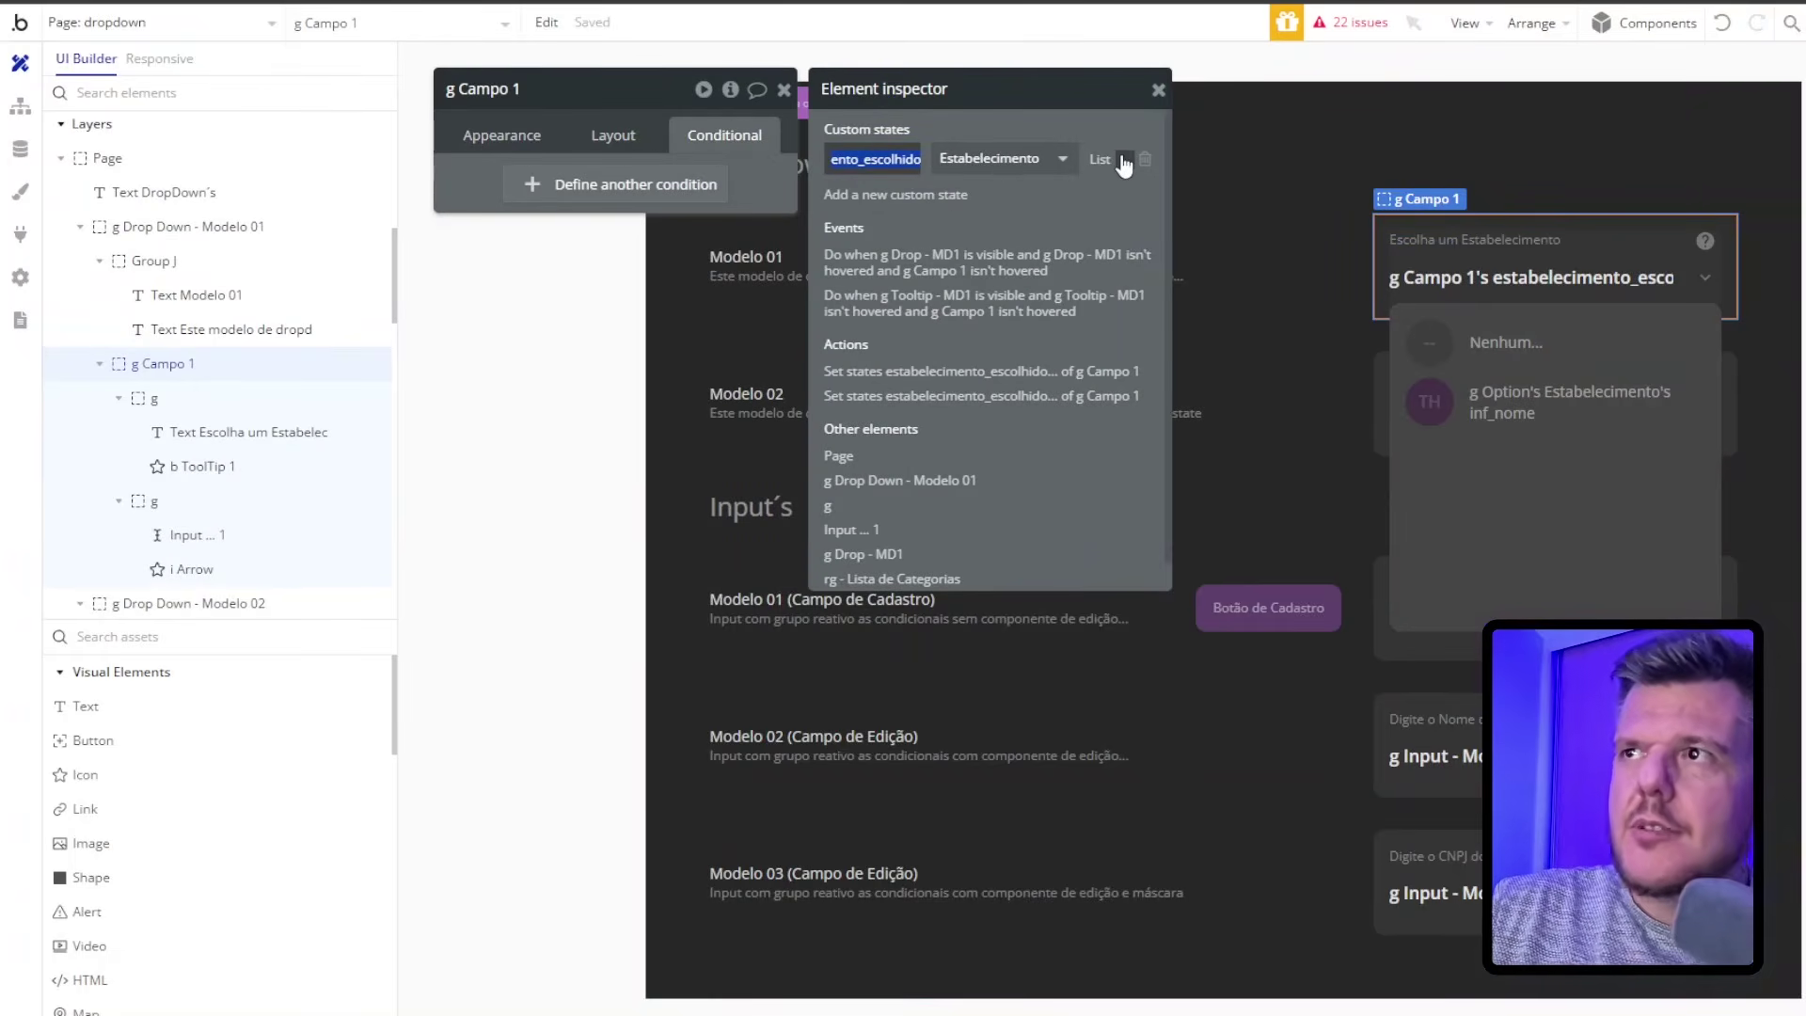
left_click(458, 182)
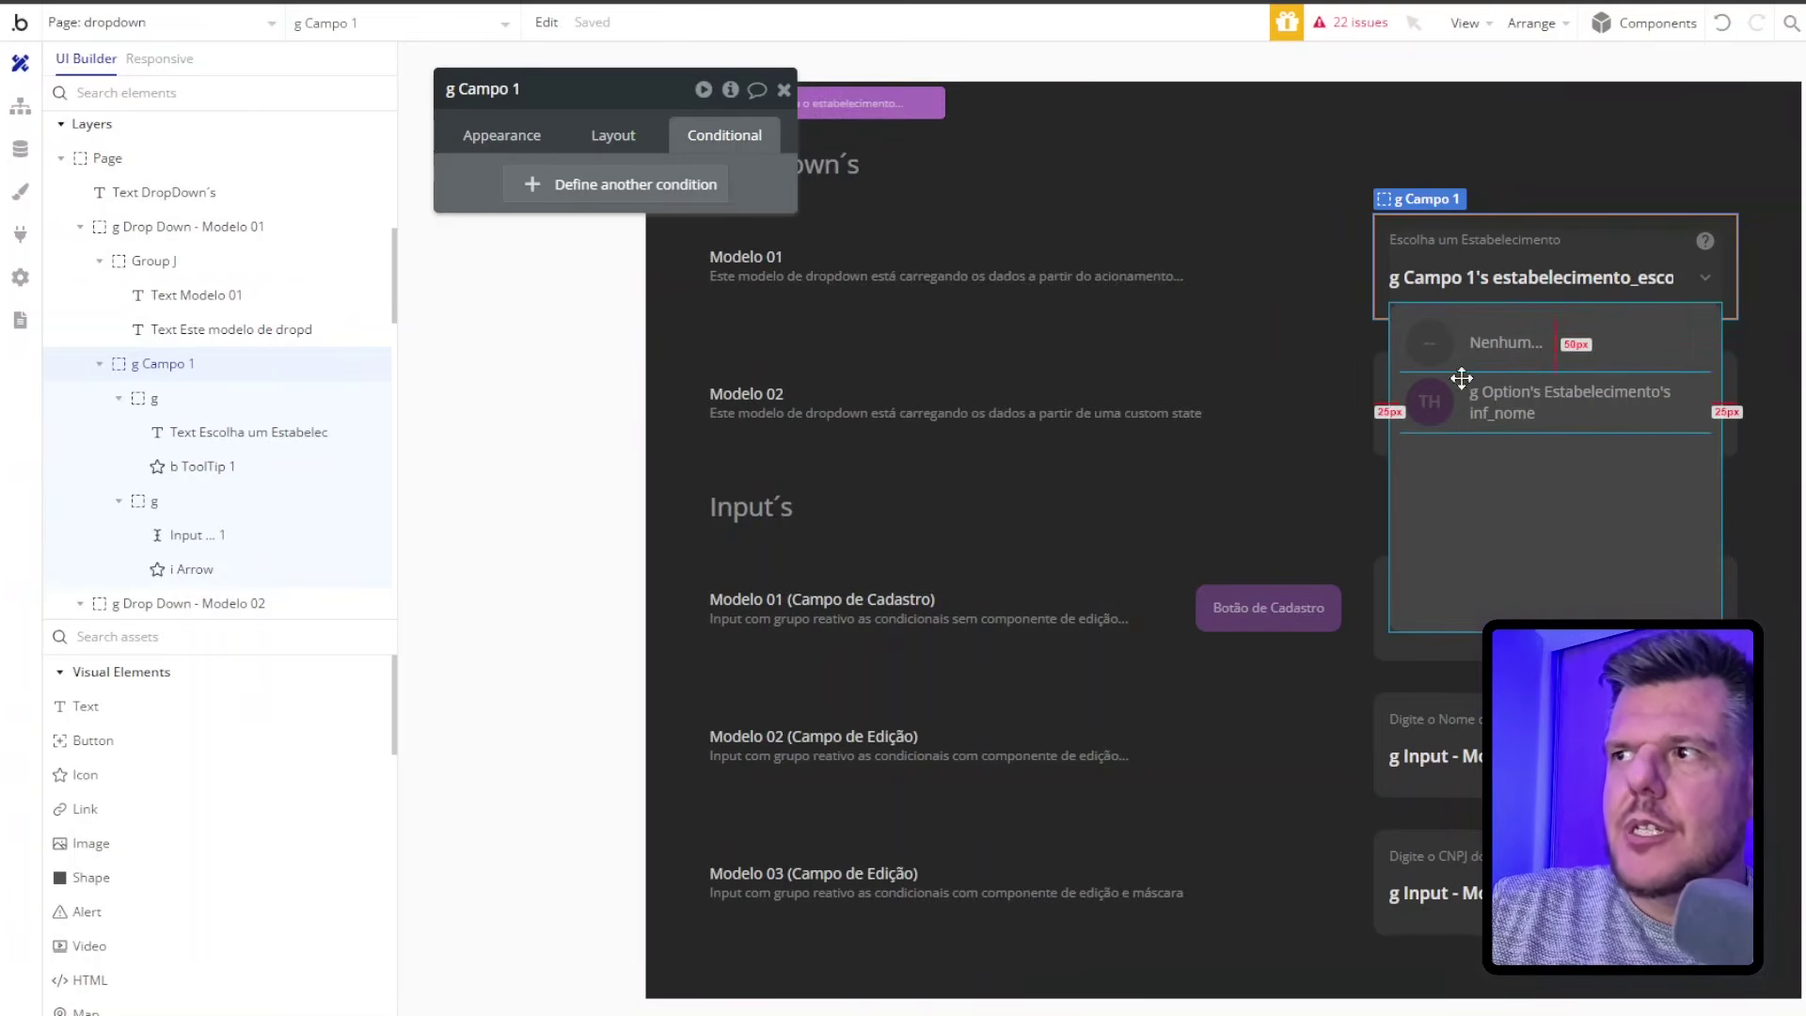
Compare the appearance and data settings of the g Option group with those of g Campo 1
left_click(1462, 385)
left_click(498, 135)
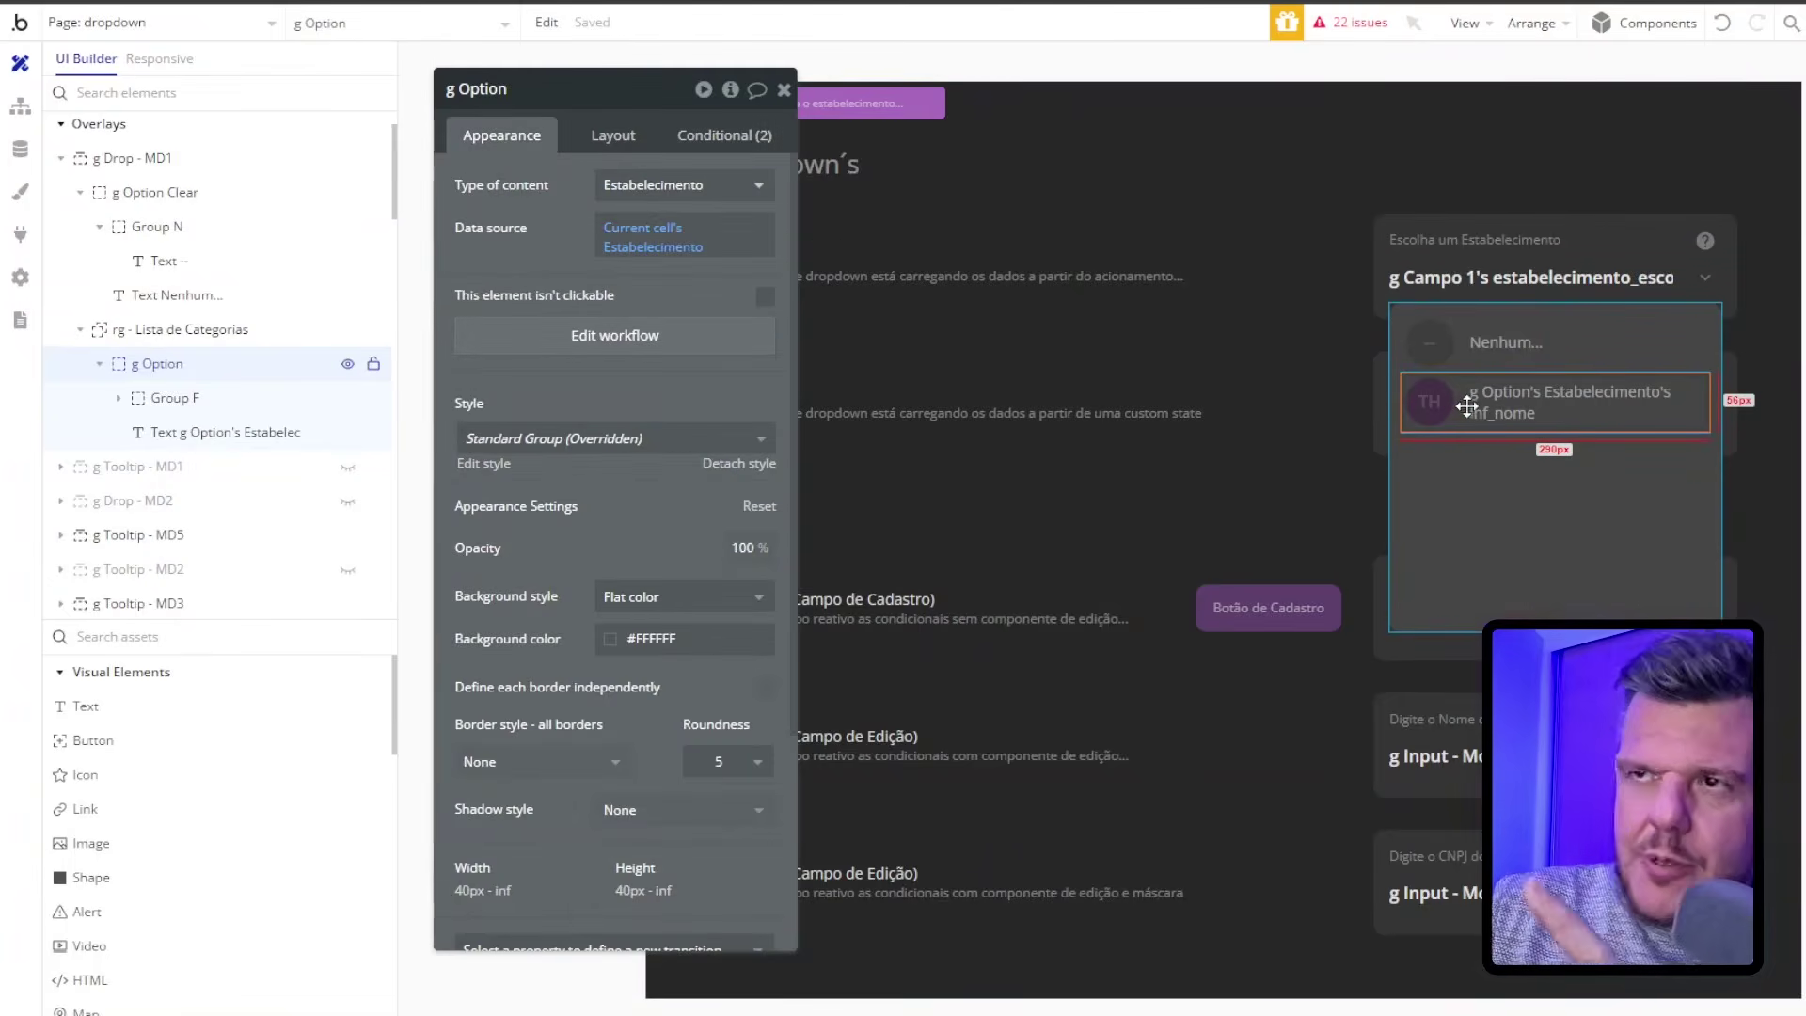
left_click(1610, 223)
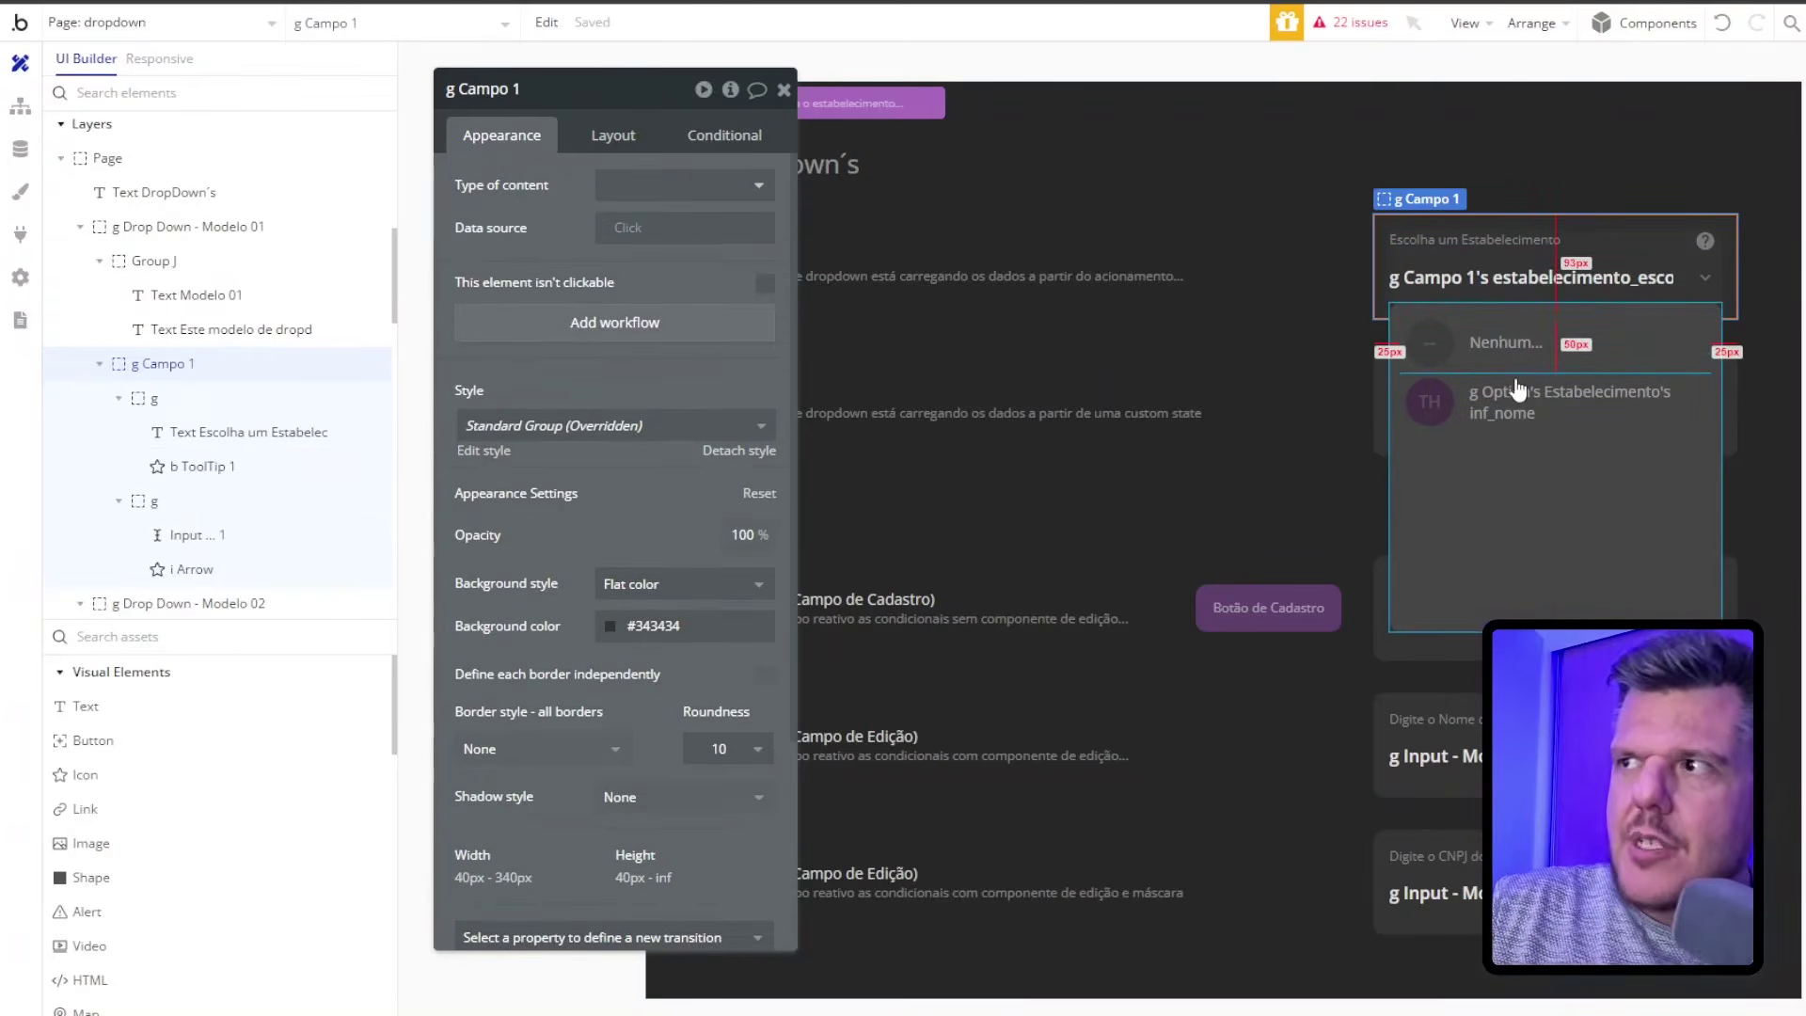
left_click(1563, 422)
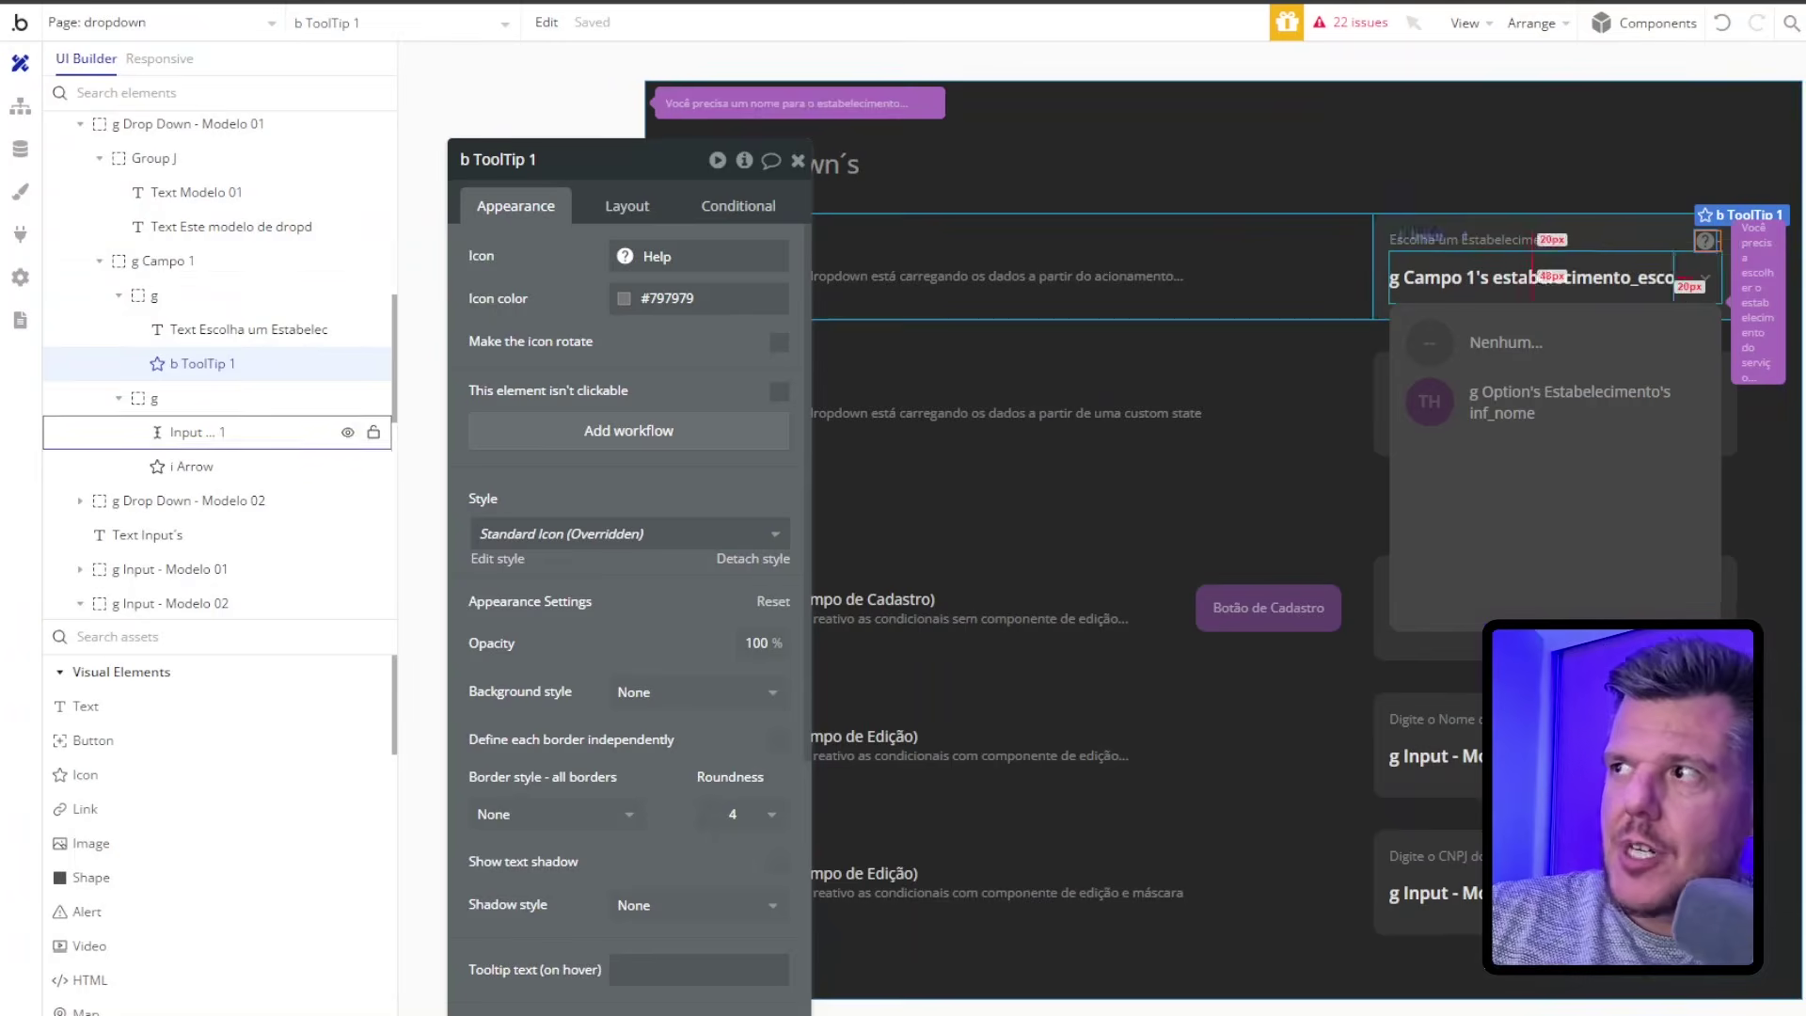
Inspect the b ToolTip 1 icon and Group G inside the g Tooltip - MD1 overlay
left_click(1657, 182)
left_click(1702, 239)
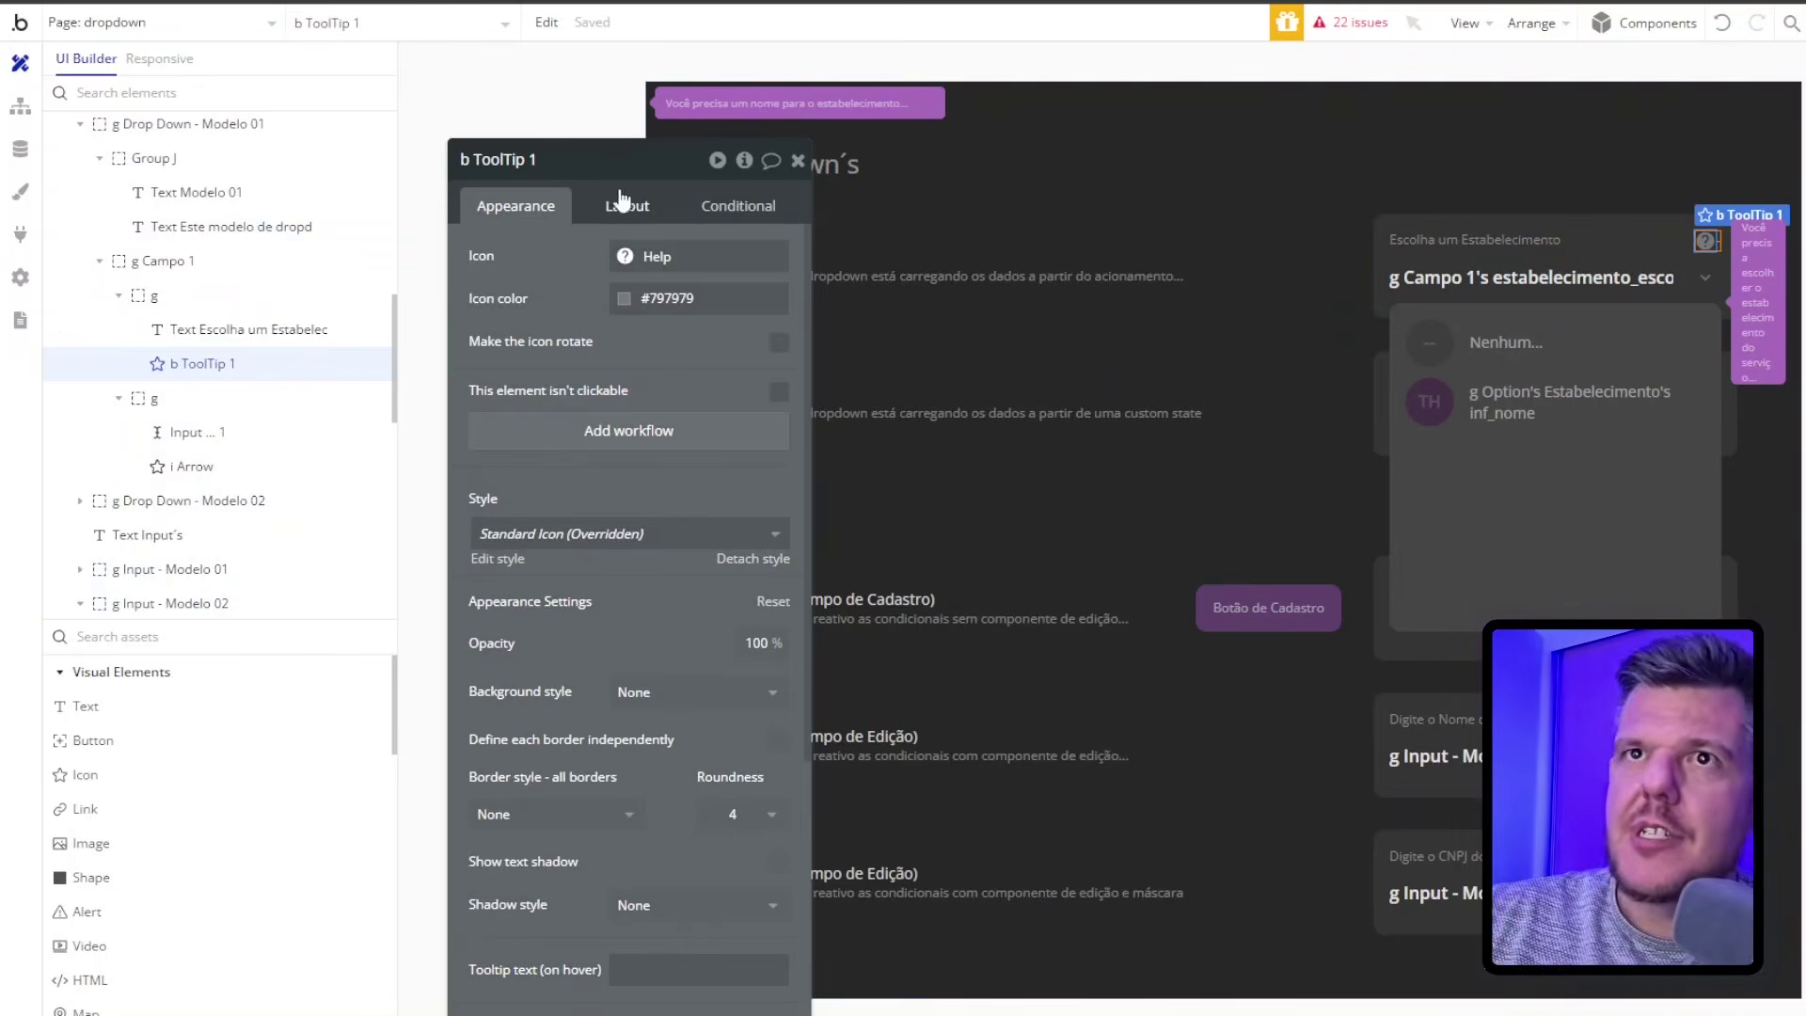
left_click(1736, 384)
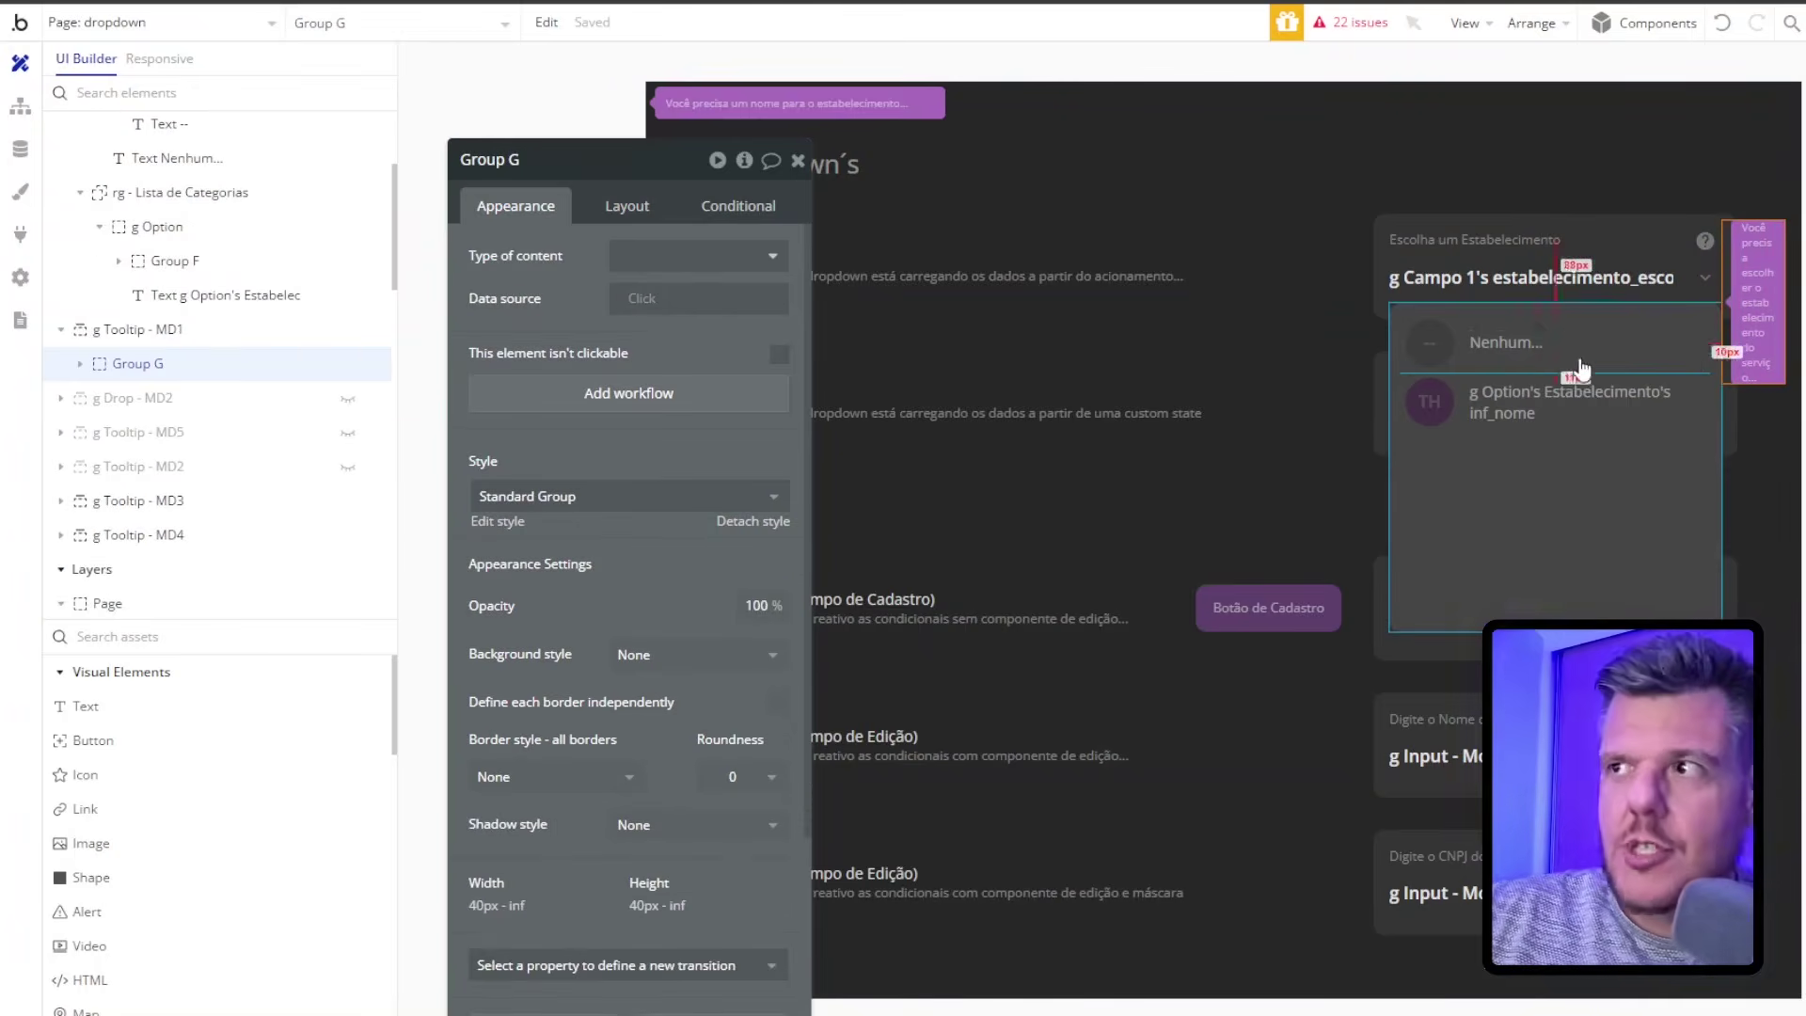
Open the page's workflows and review the event that runs when Input ... 1 is hovered
left_click(18, 115)
left_click_drag(573, 244, 1552, 414)
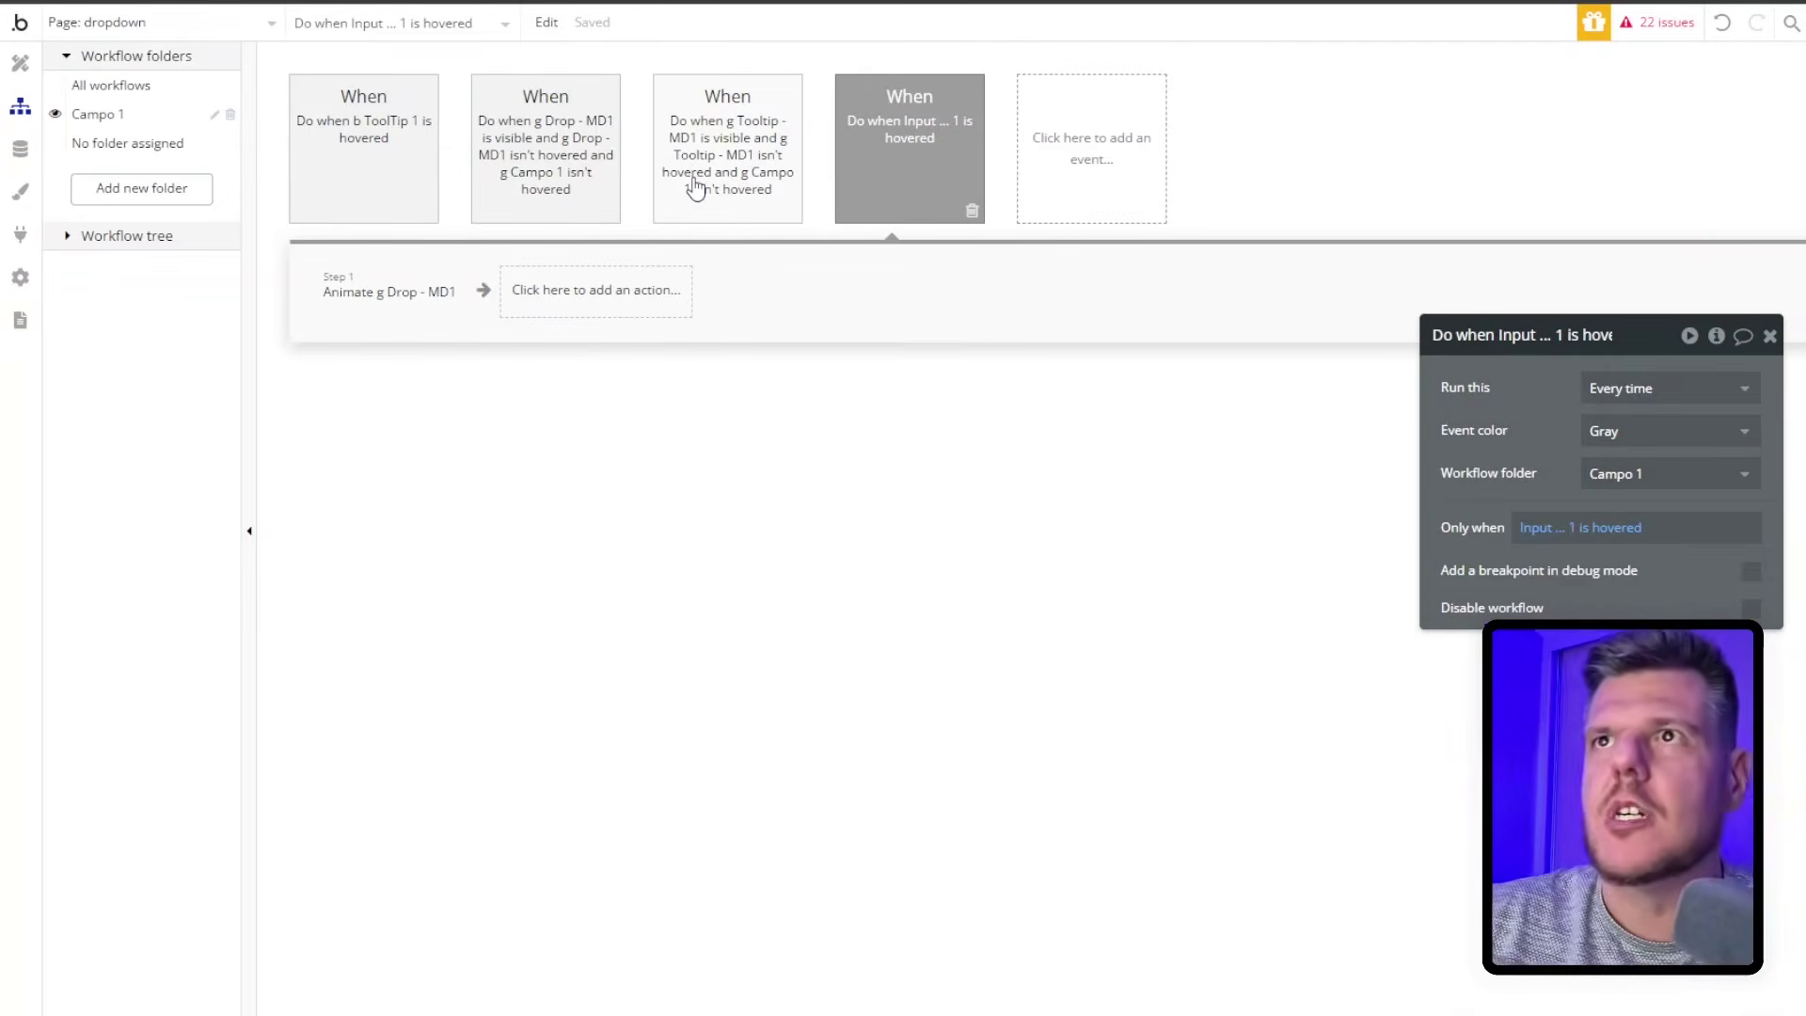
Switch to the preview page and test how the Modelo 01 dropdown's establishment list opens and closes
left_click(905, 1)
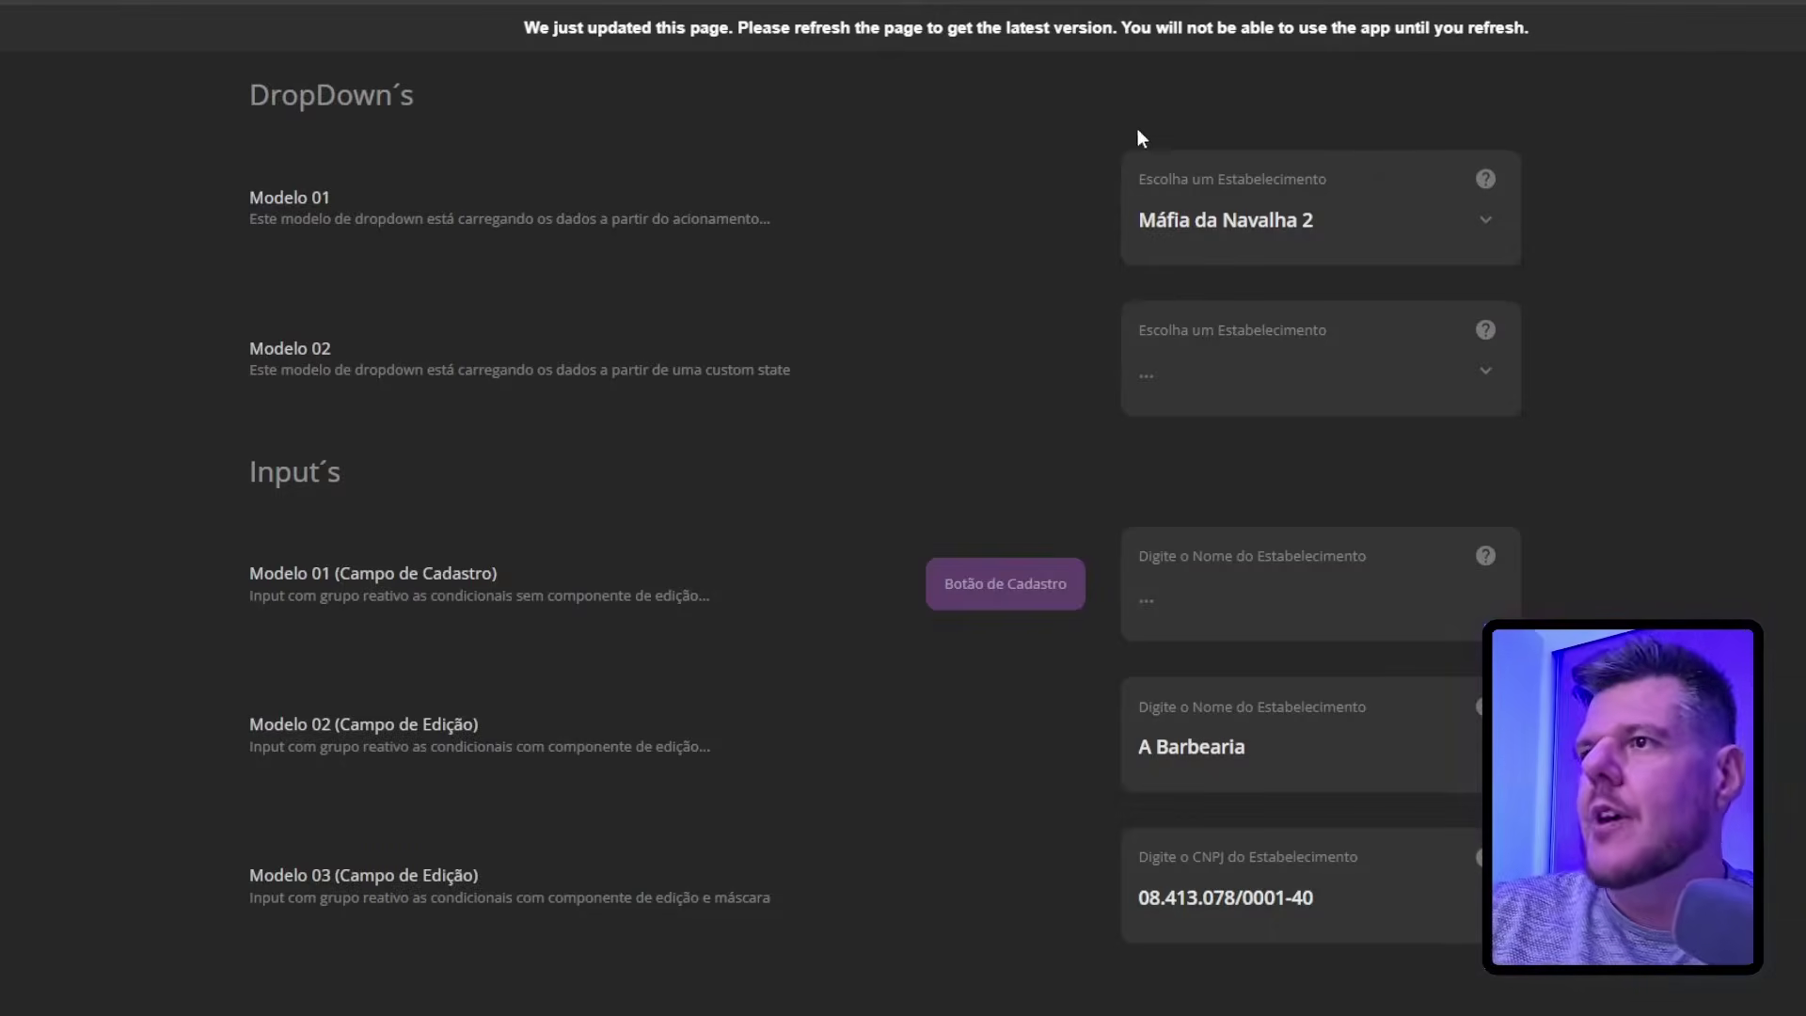
left_click(1187, 223)
left_click(1054, 205)
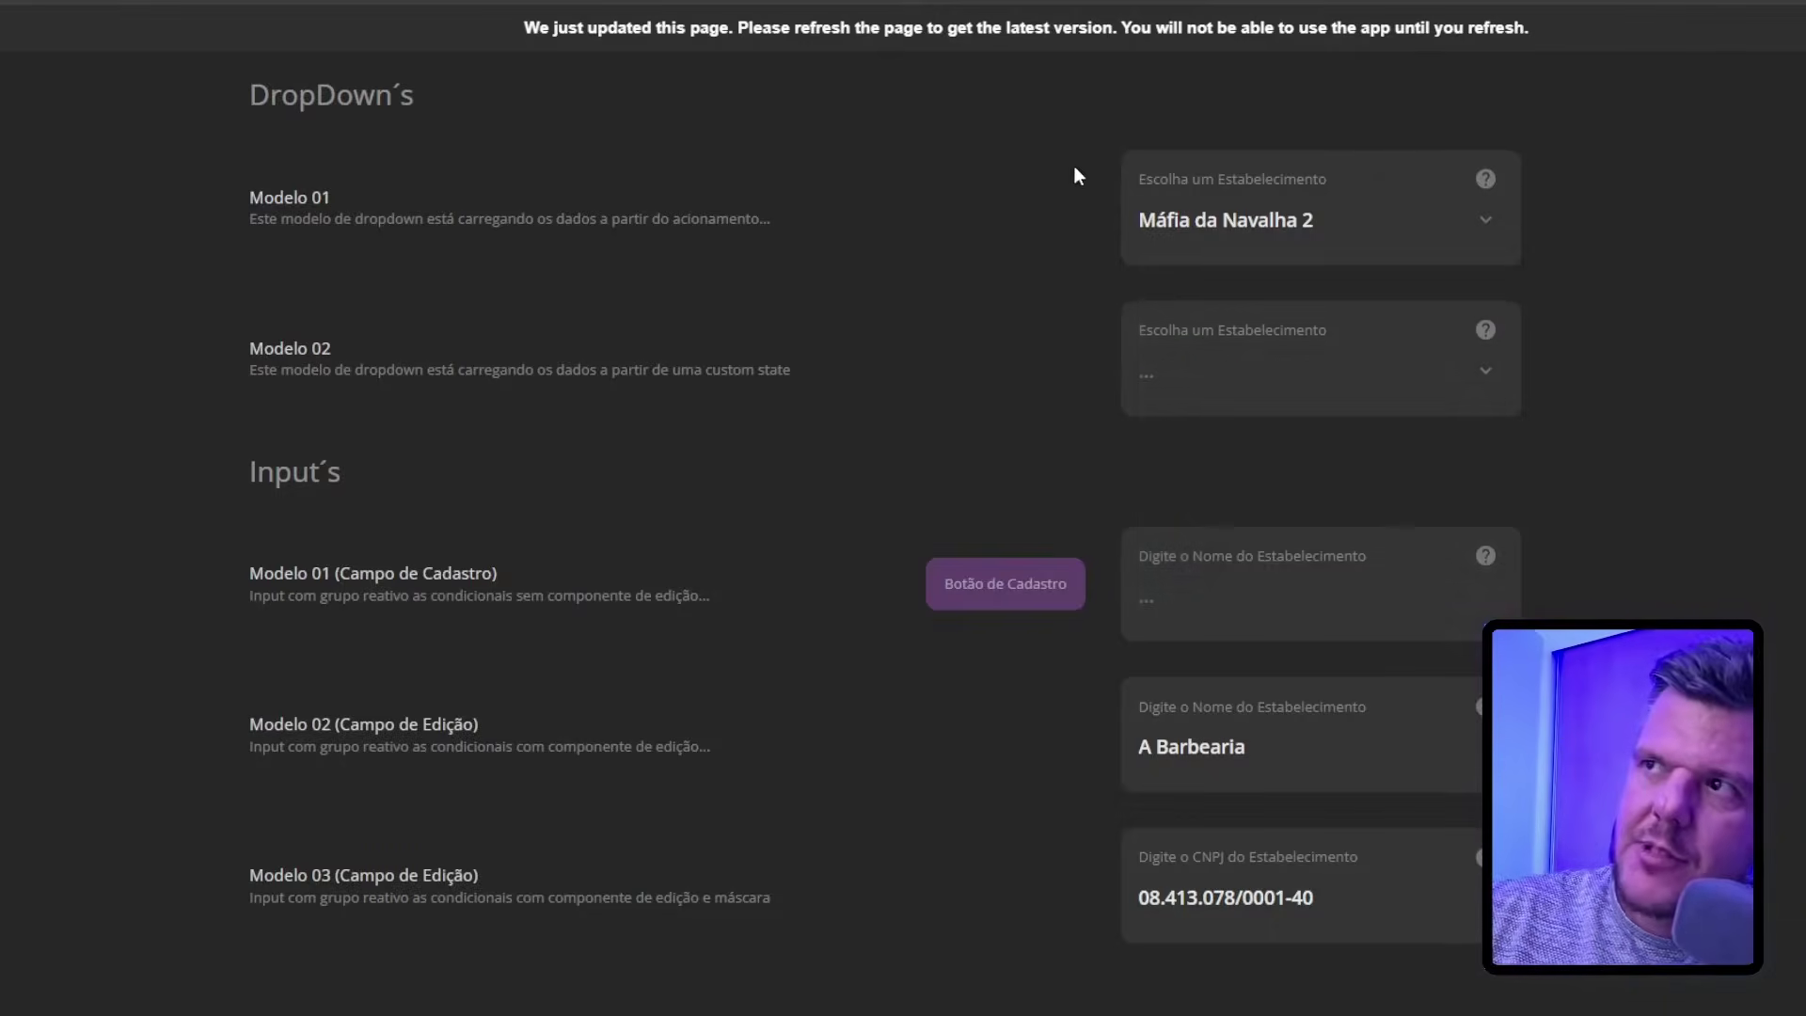
left_click(1335, 218)
left_click(1380, 141)
left_click(1345, 216)
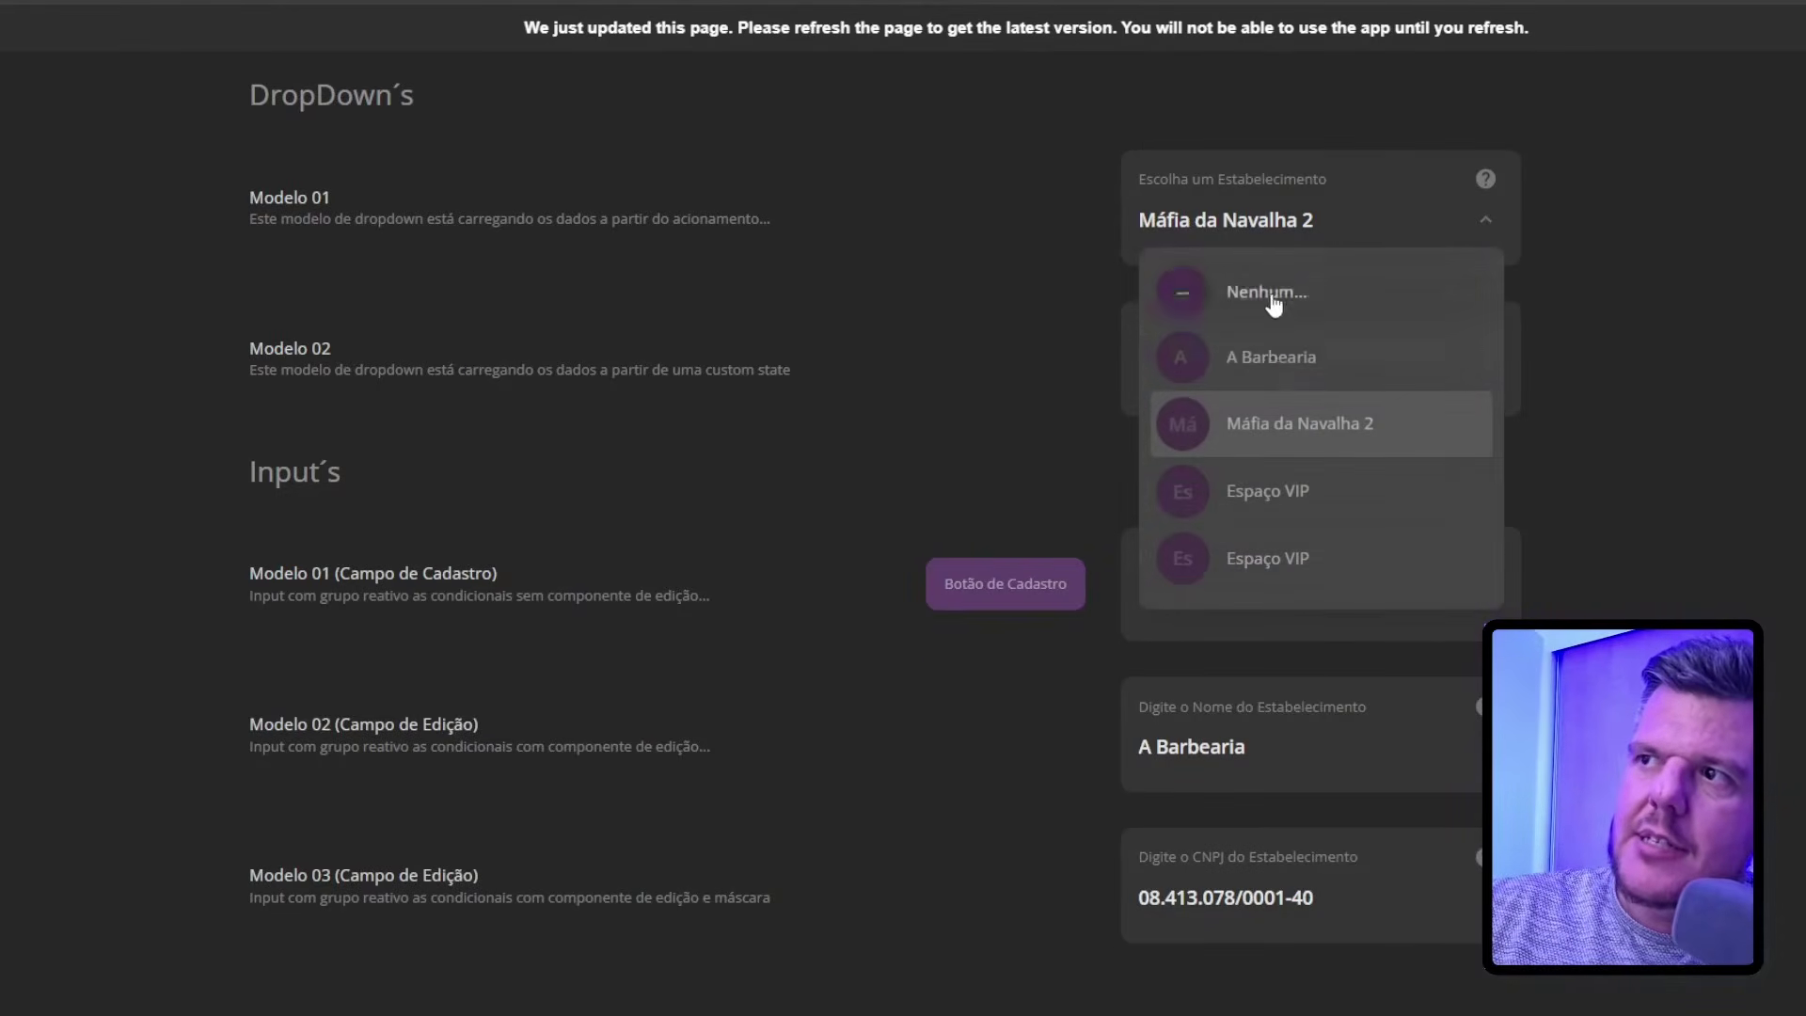
left_click(1304, 485)
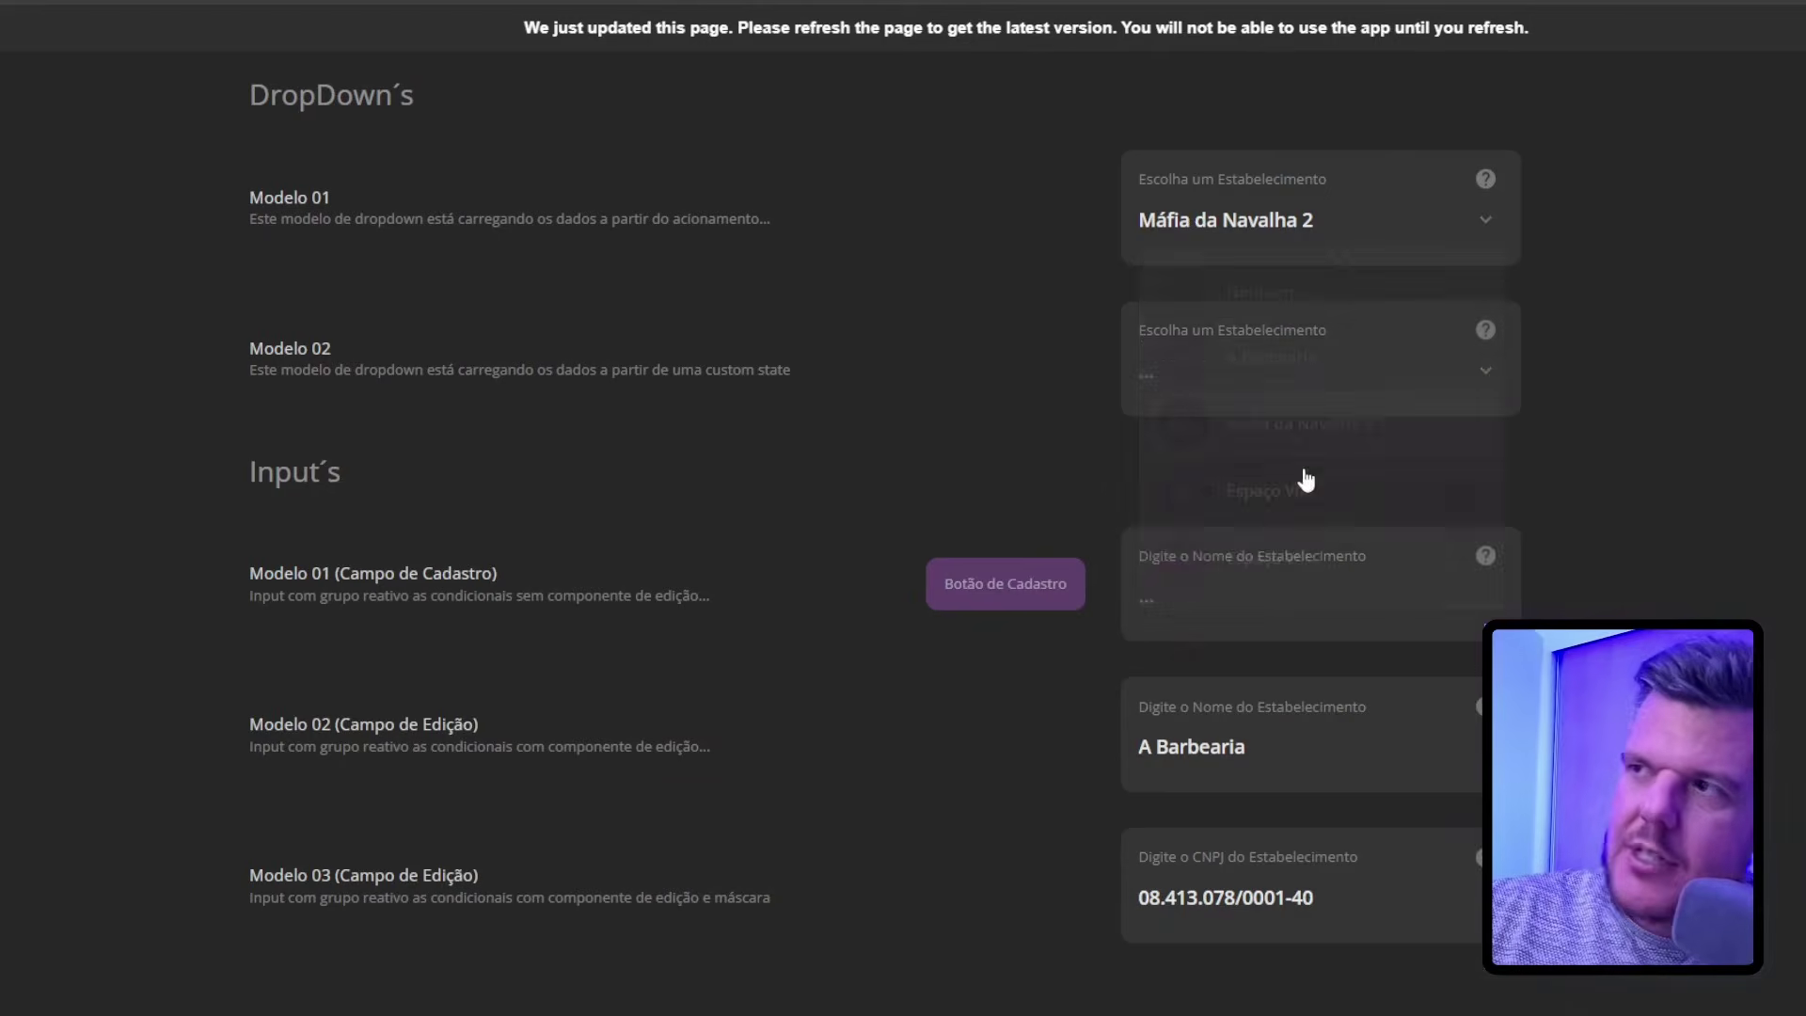
left_click(1295, 199)
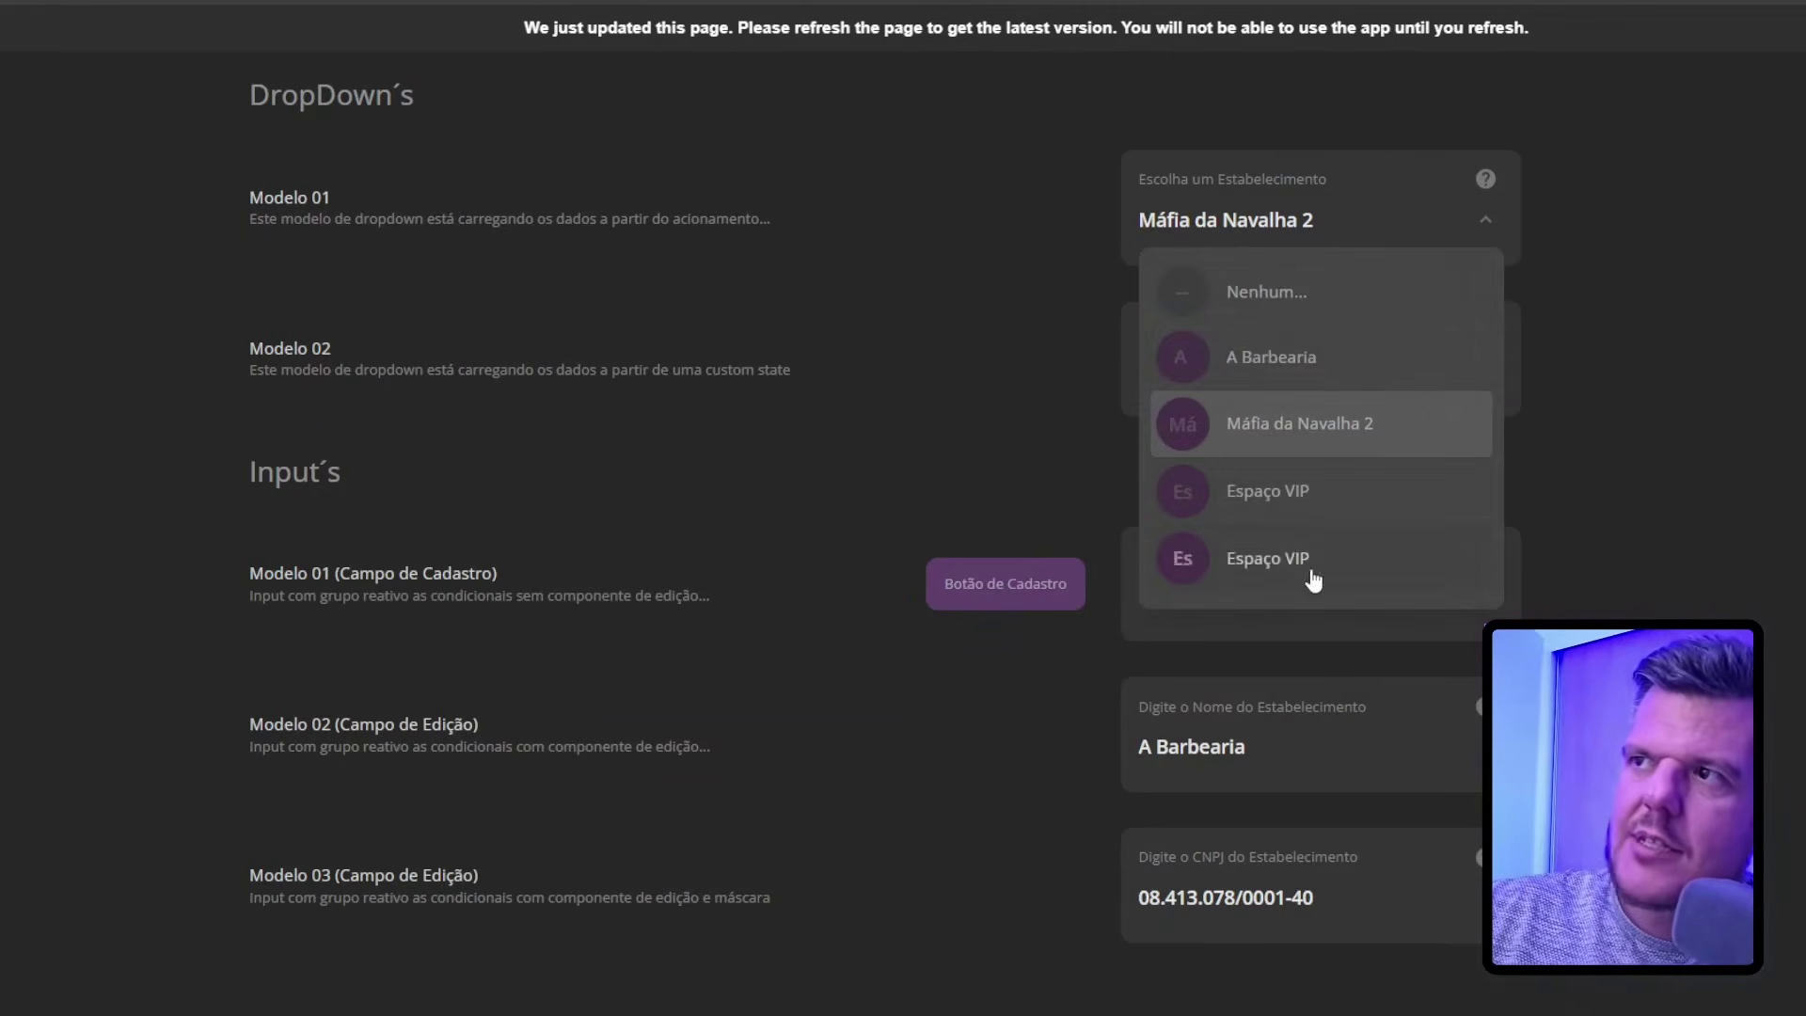
left_click(936, 313)
Return to the Bubble editor and examine the Animate g Drop - MD1 action and the condition of its hover event
key("ctrl+shift+Tab")
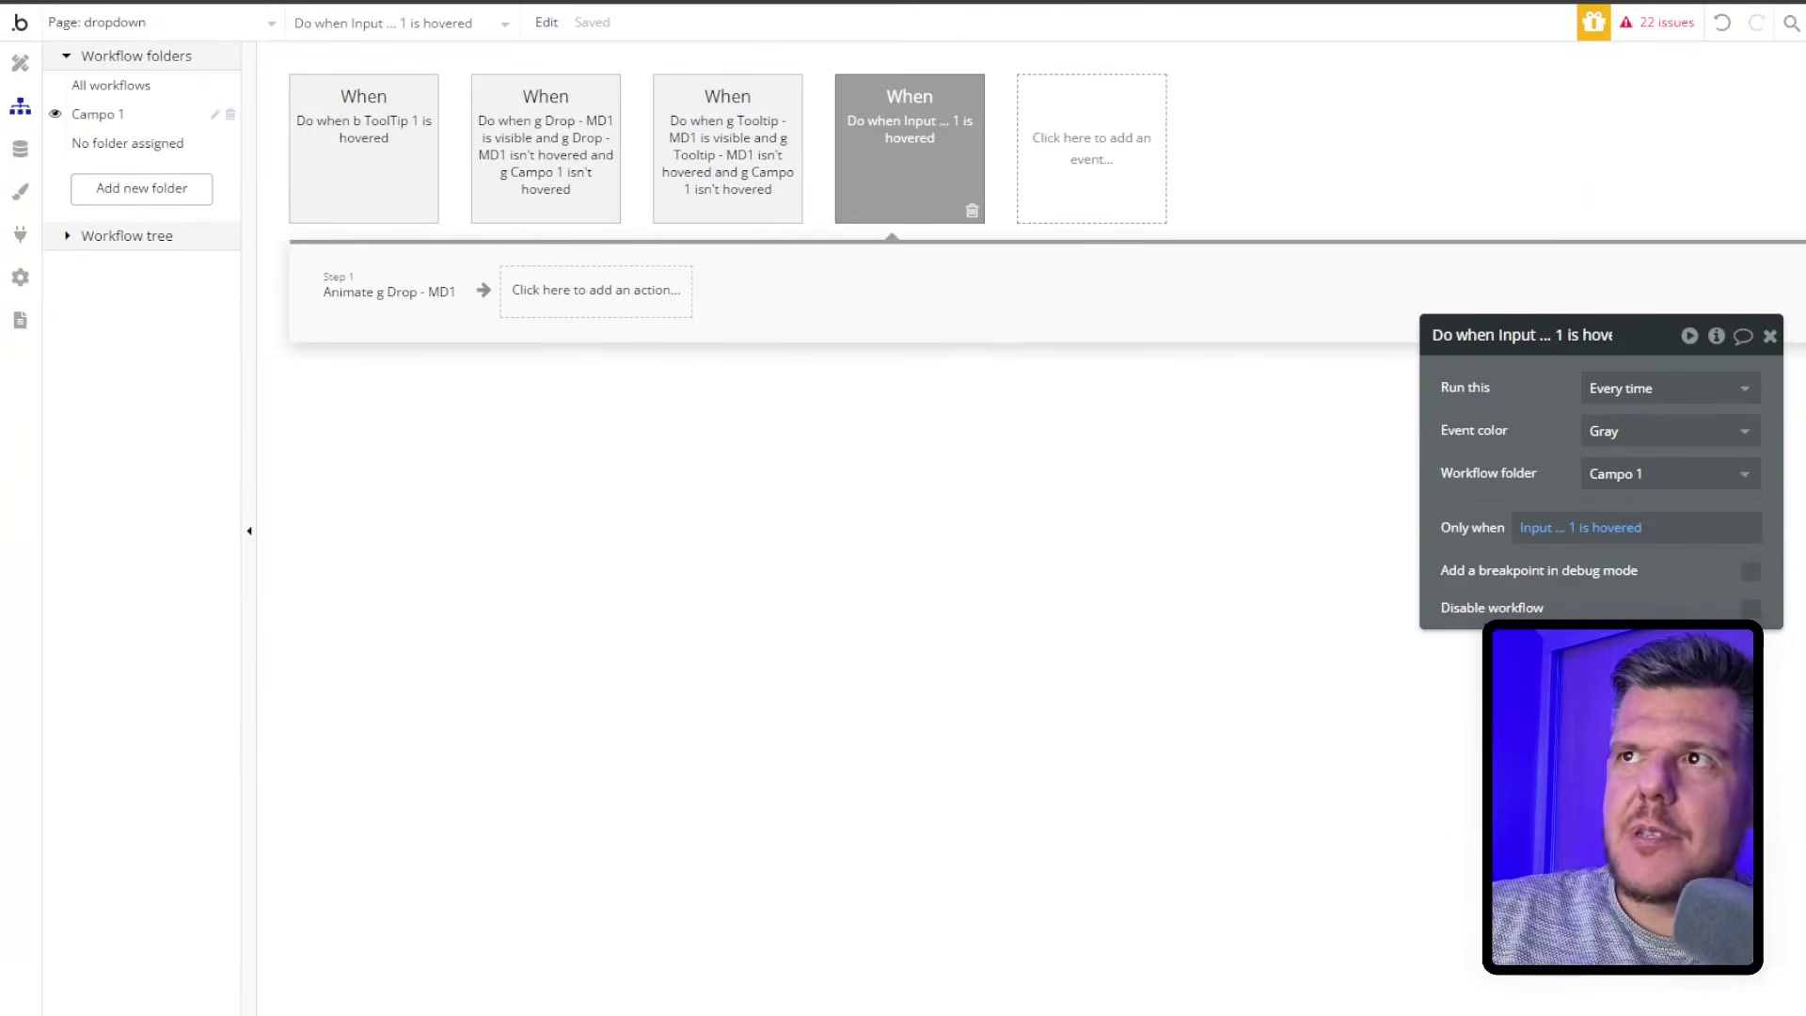
left_click(389, 293)
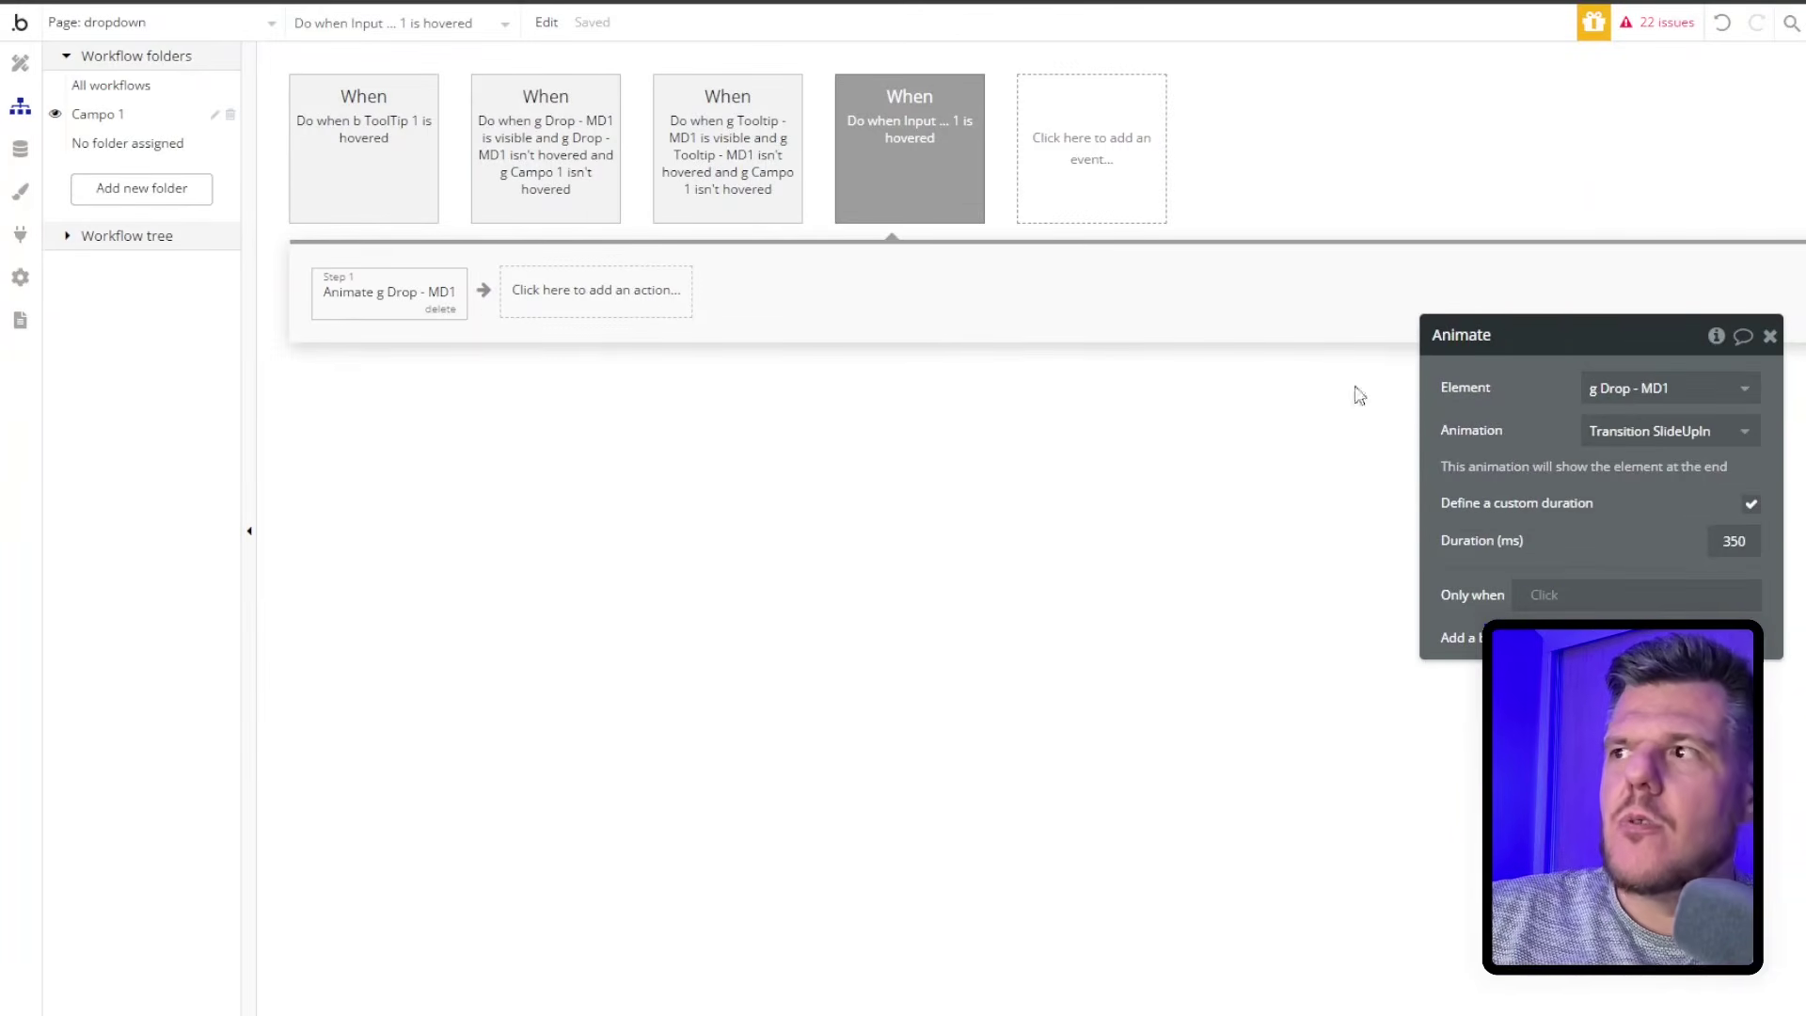
left_click_drag(1679, 408, 831, 475)
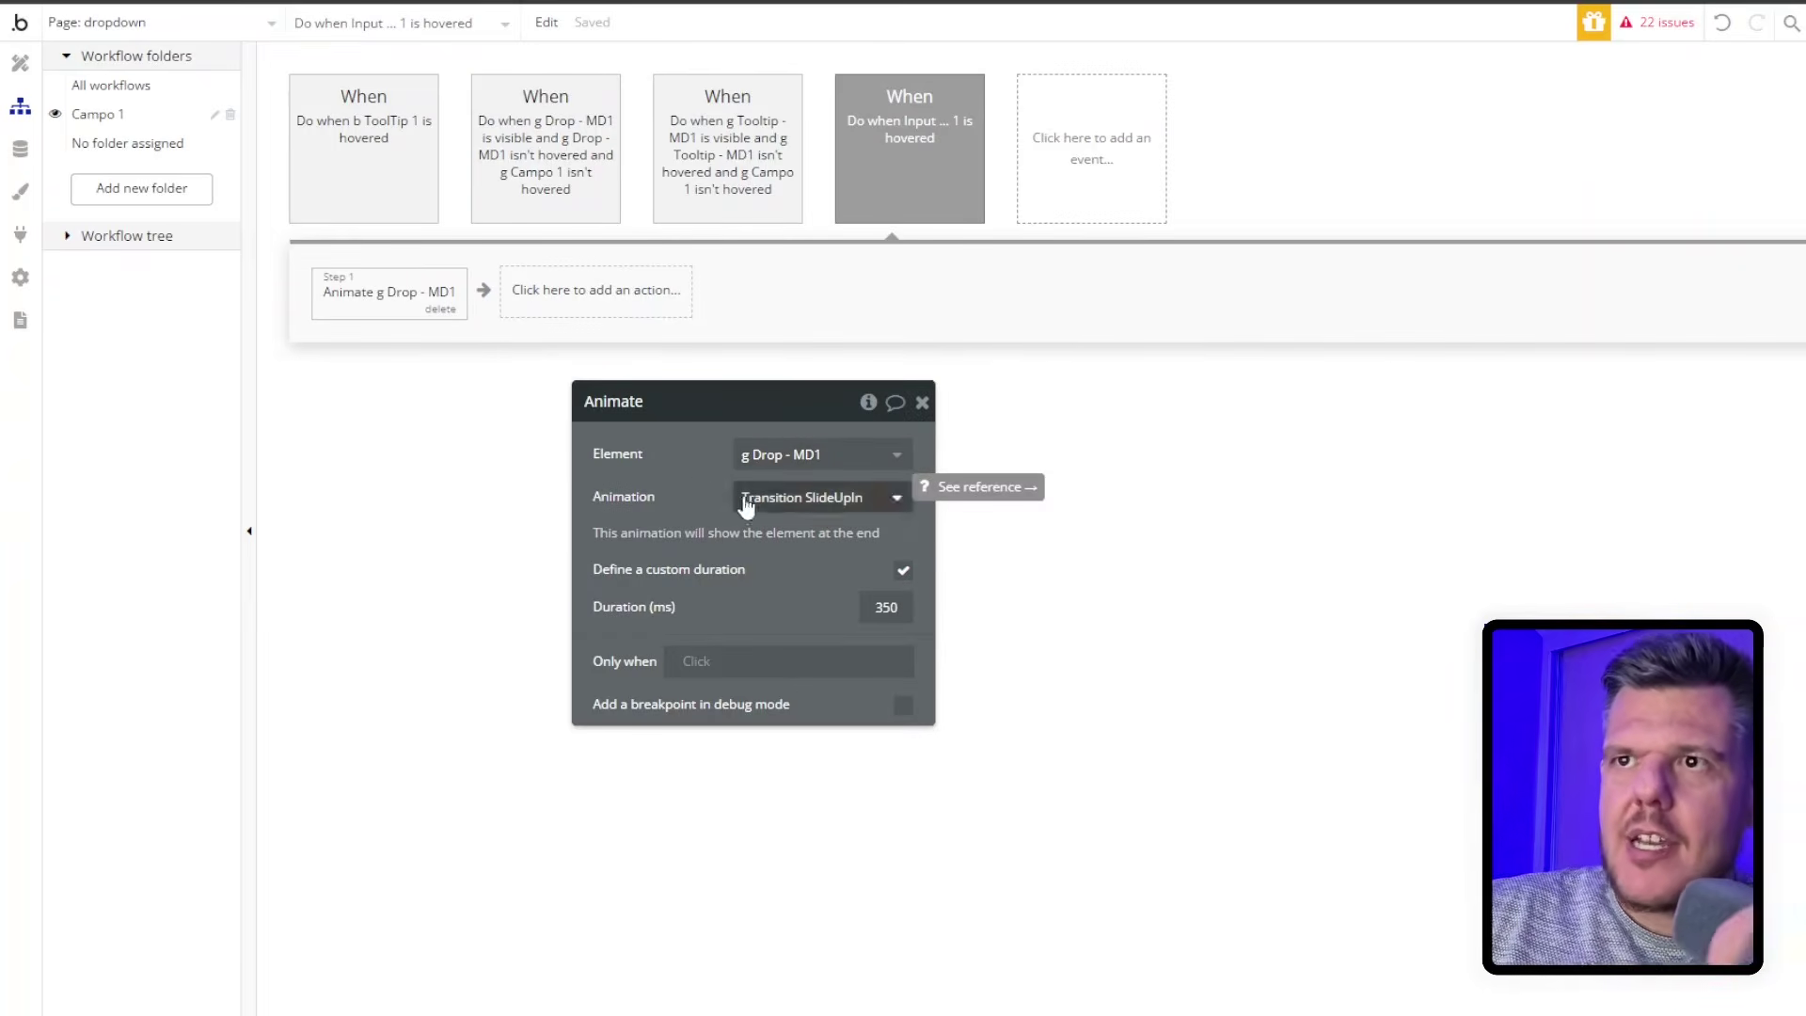
left_click(922, 145)
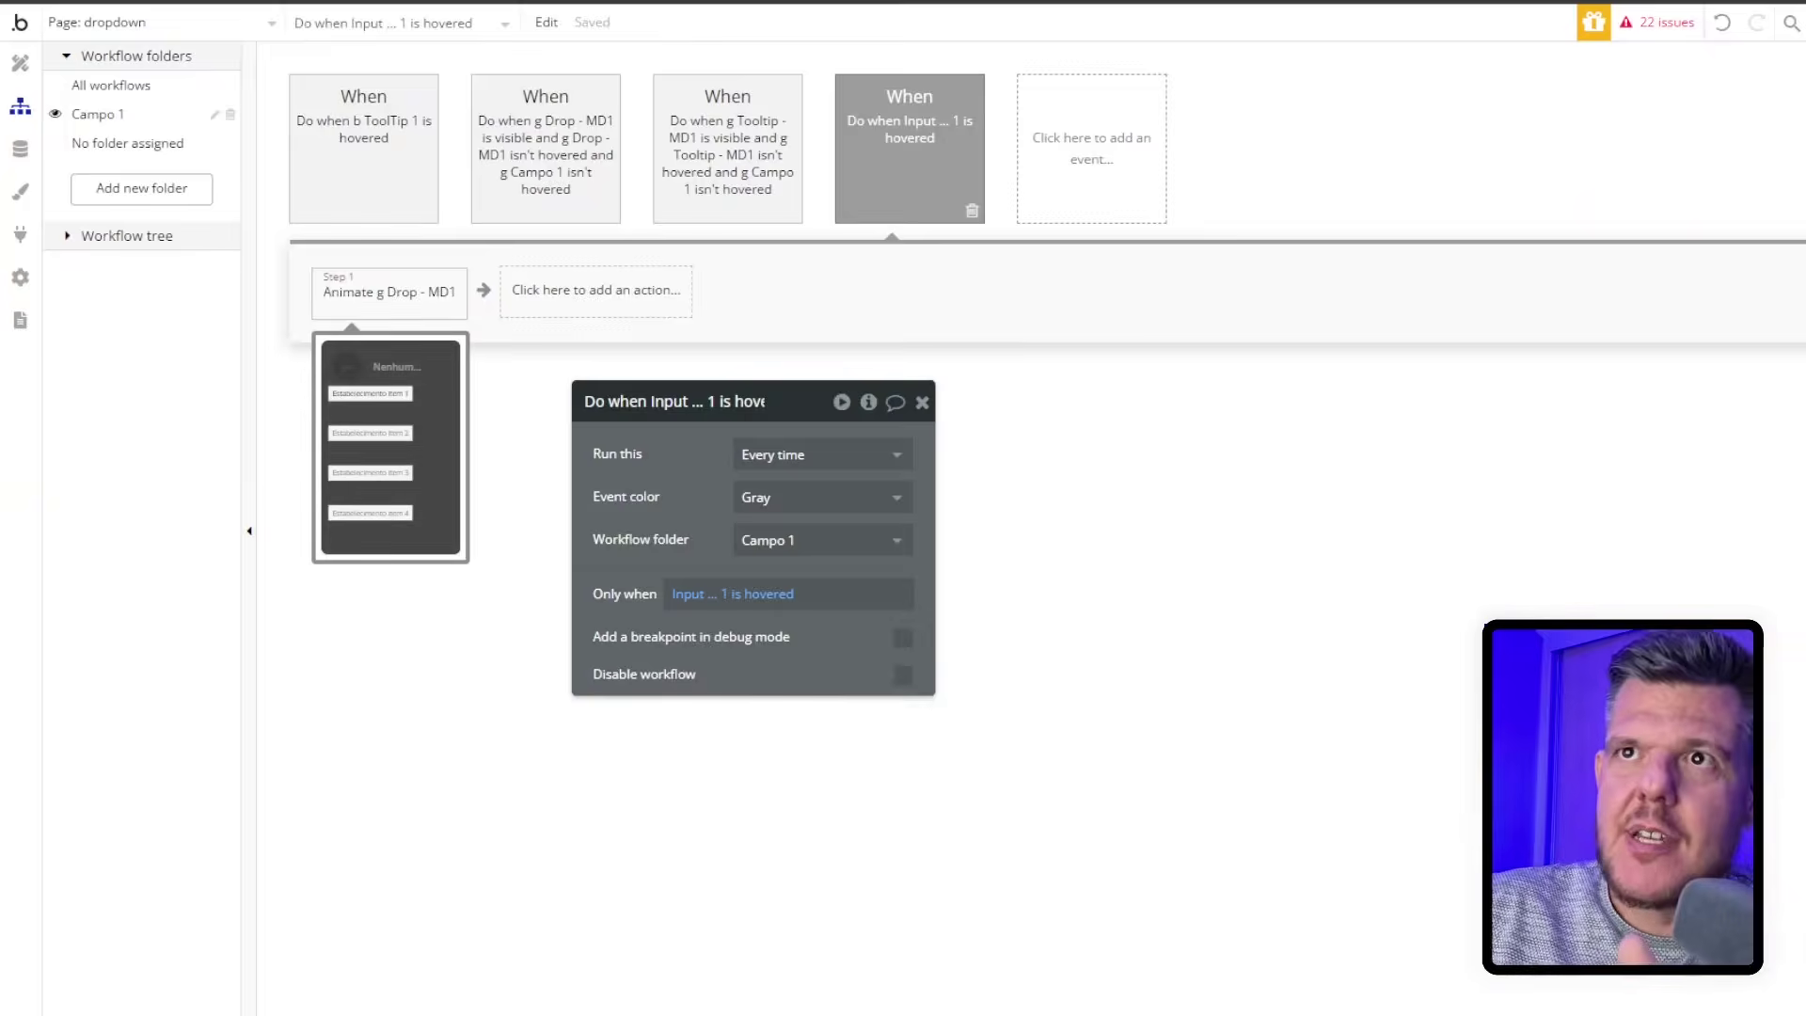
left_click(390, 294)
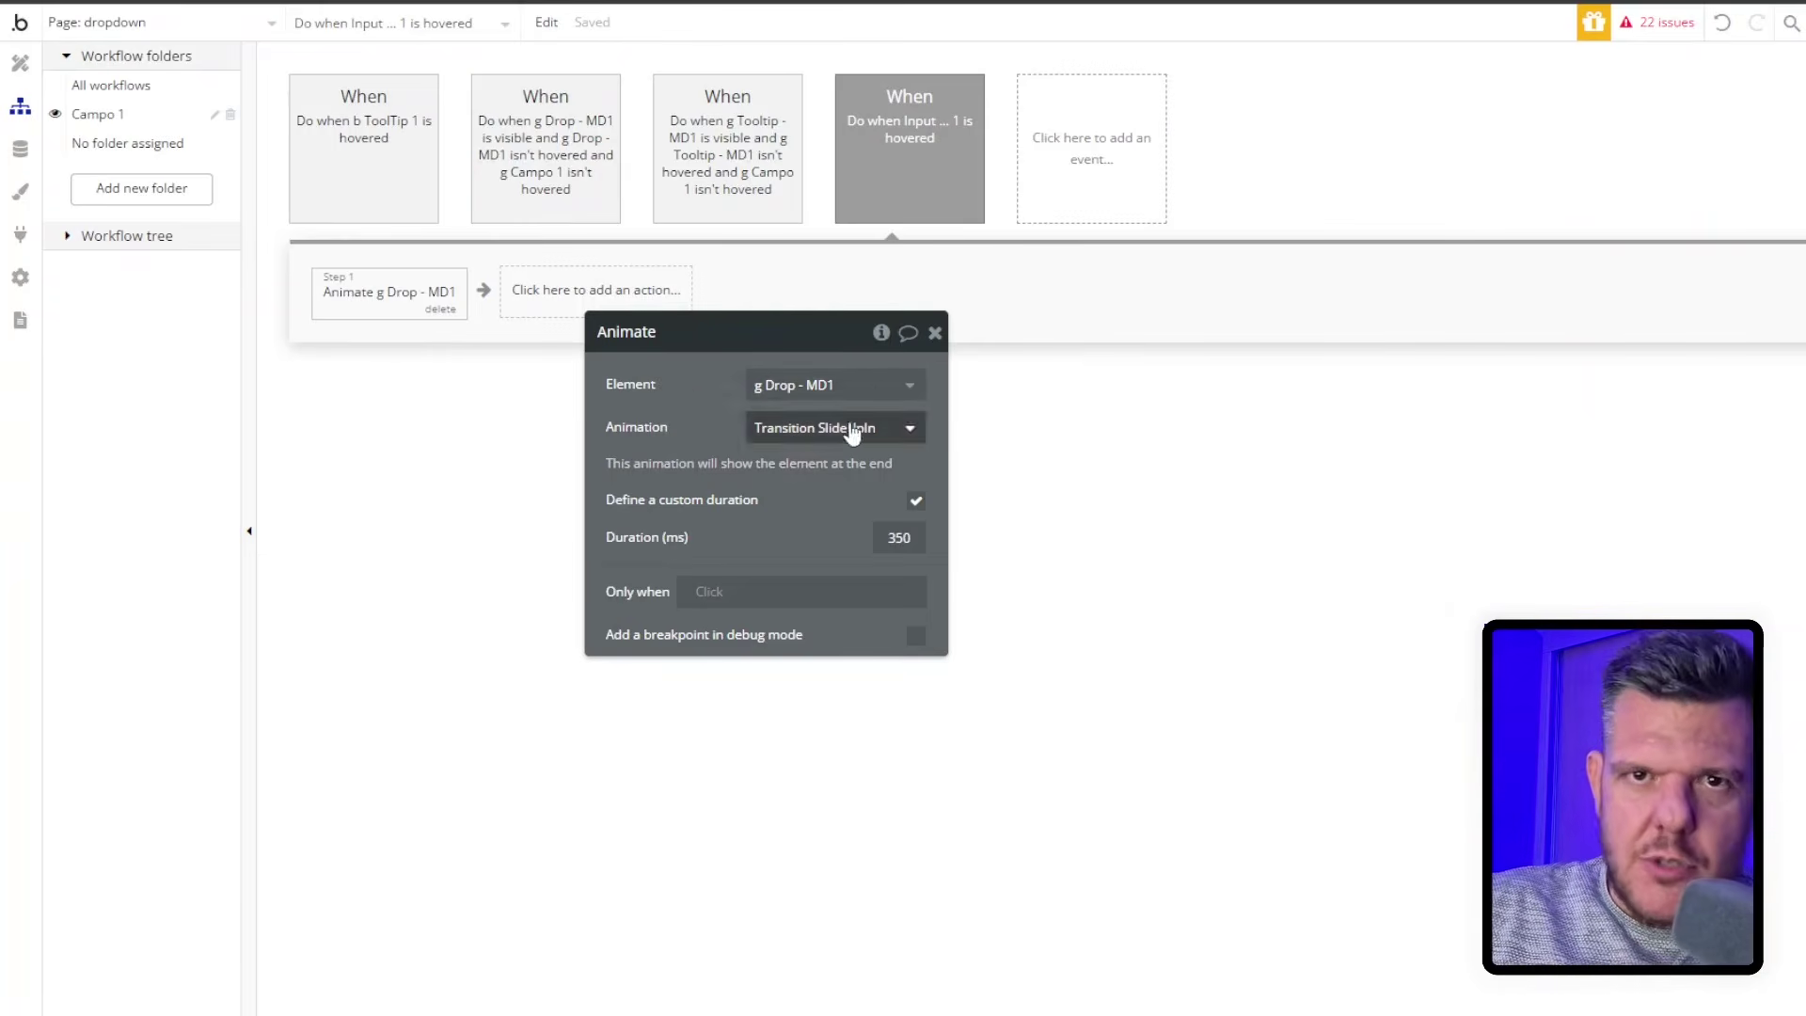
Review the available animation types and the custom duration of the Animate g Drop - MD1 action
left_click(799, 380)
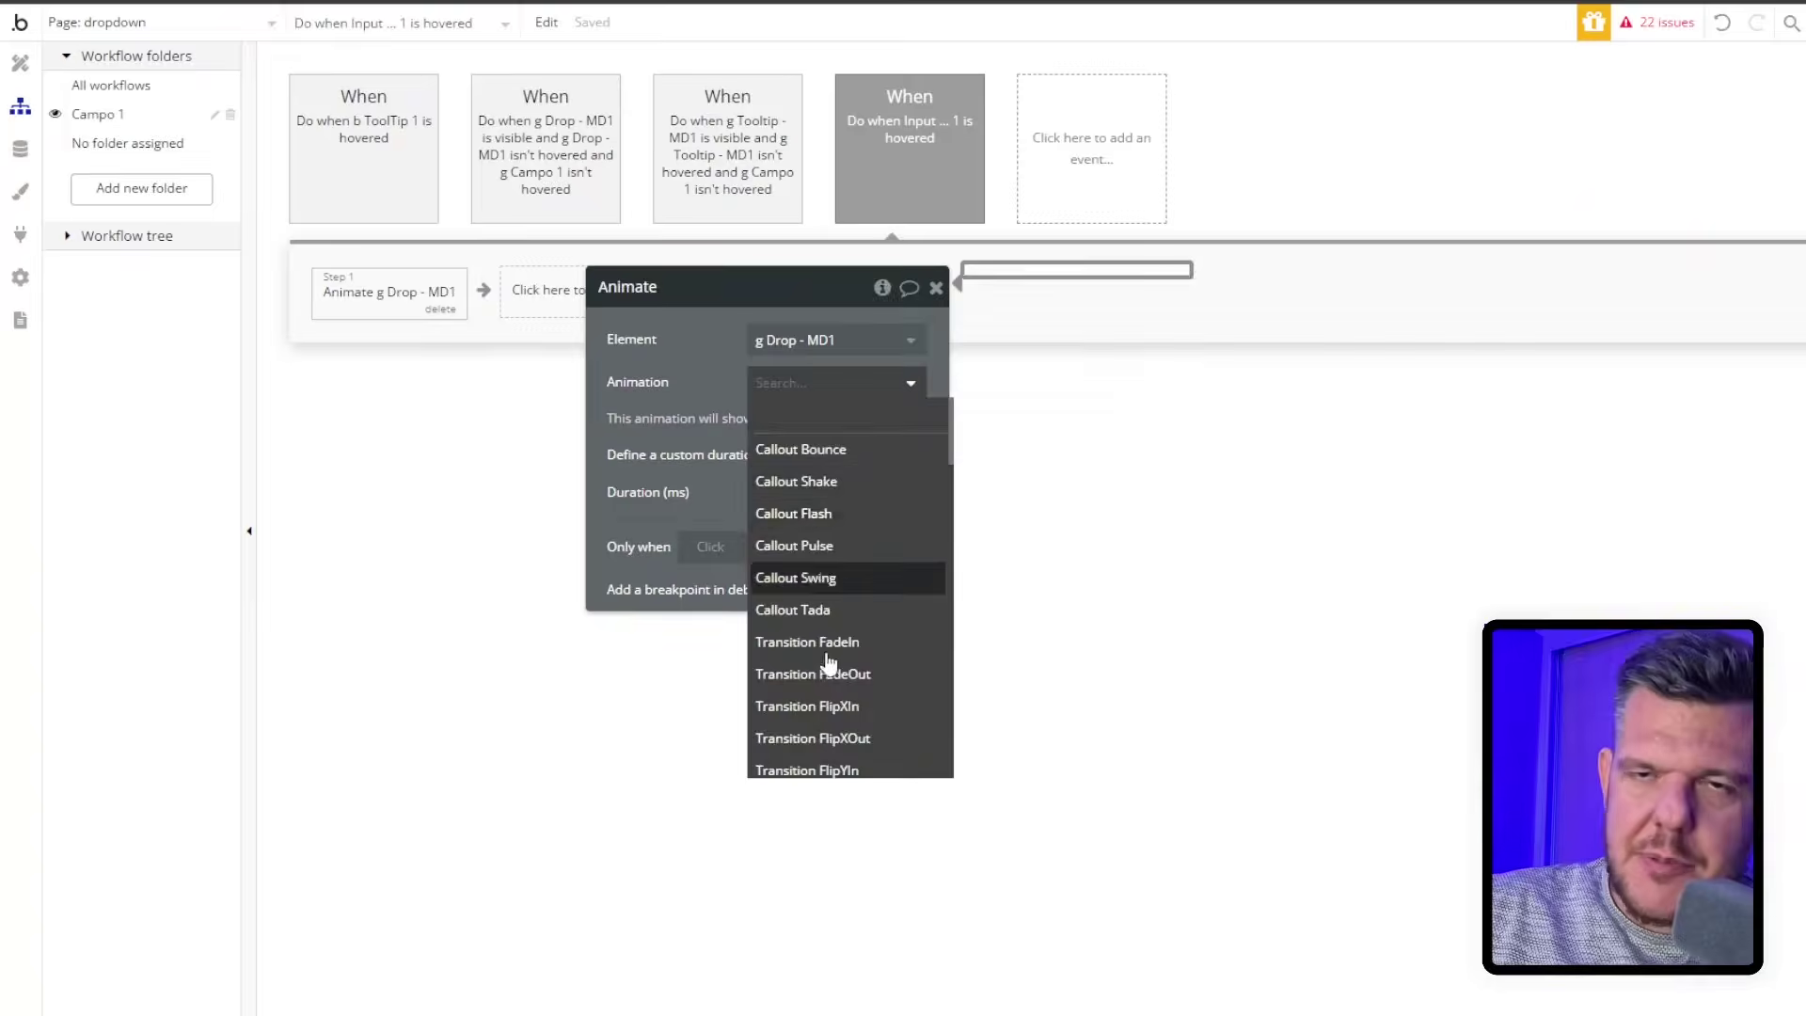
left_click(688, 422)
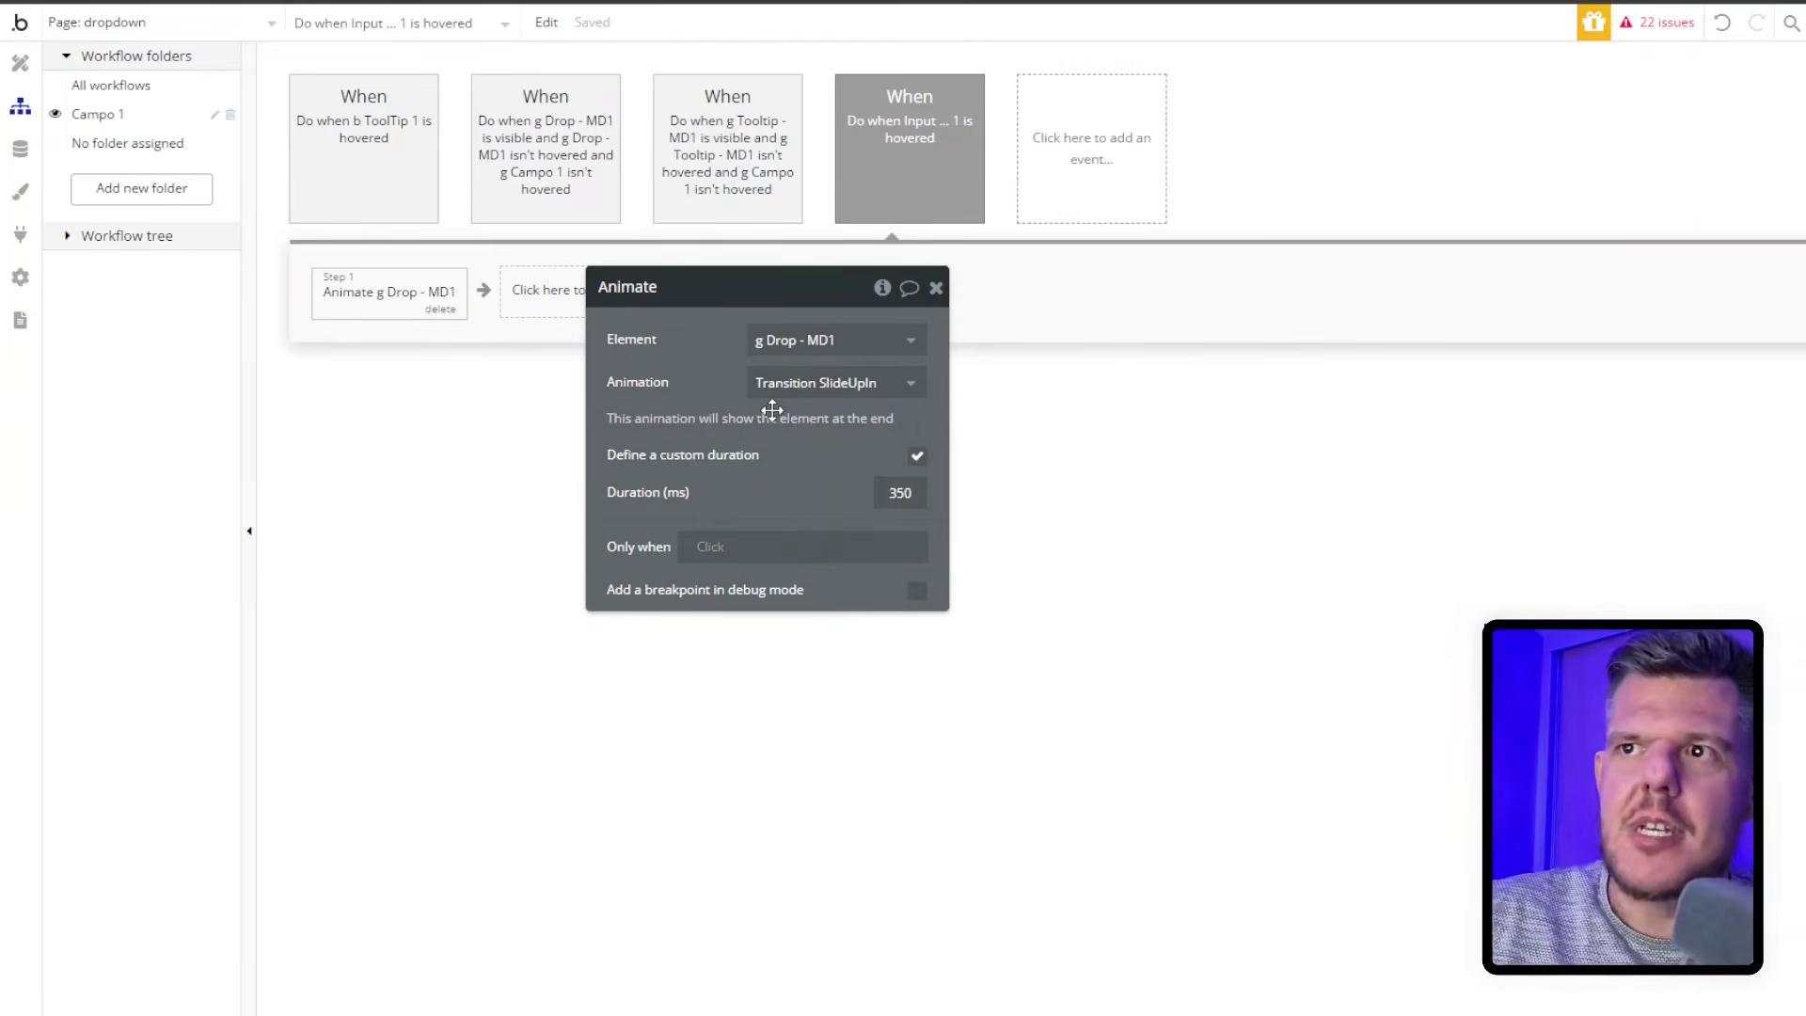
left_click(908, 494)
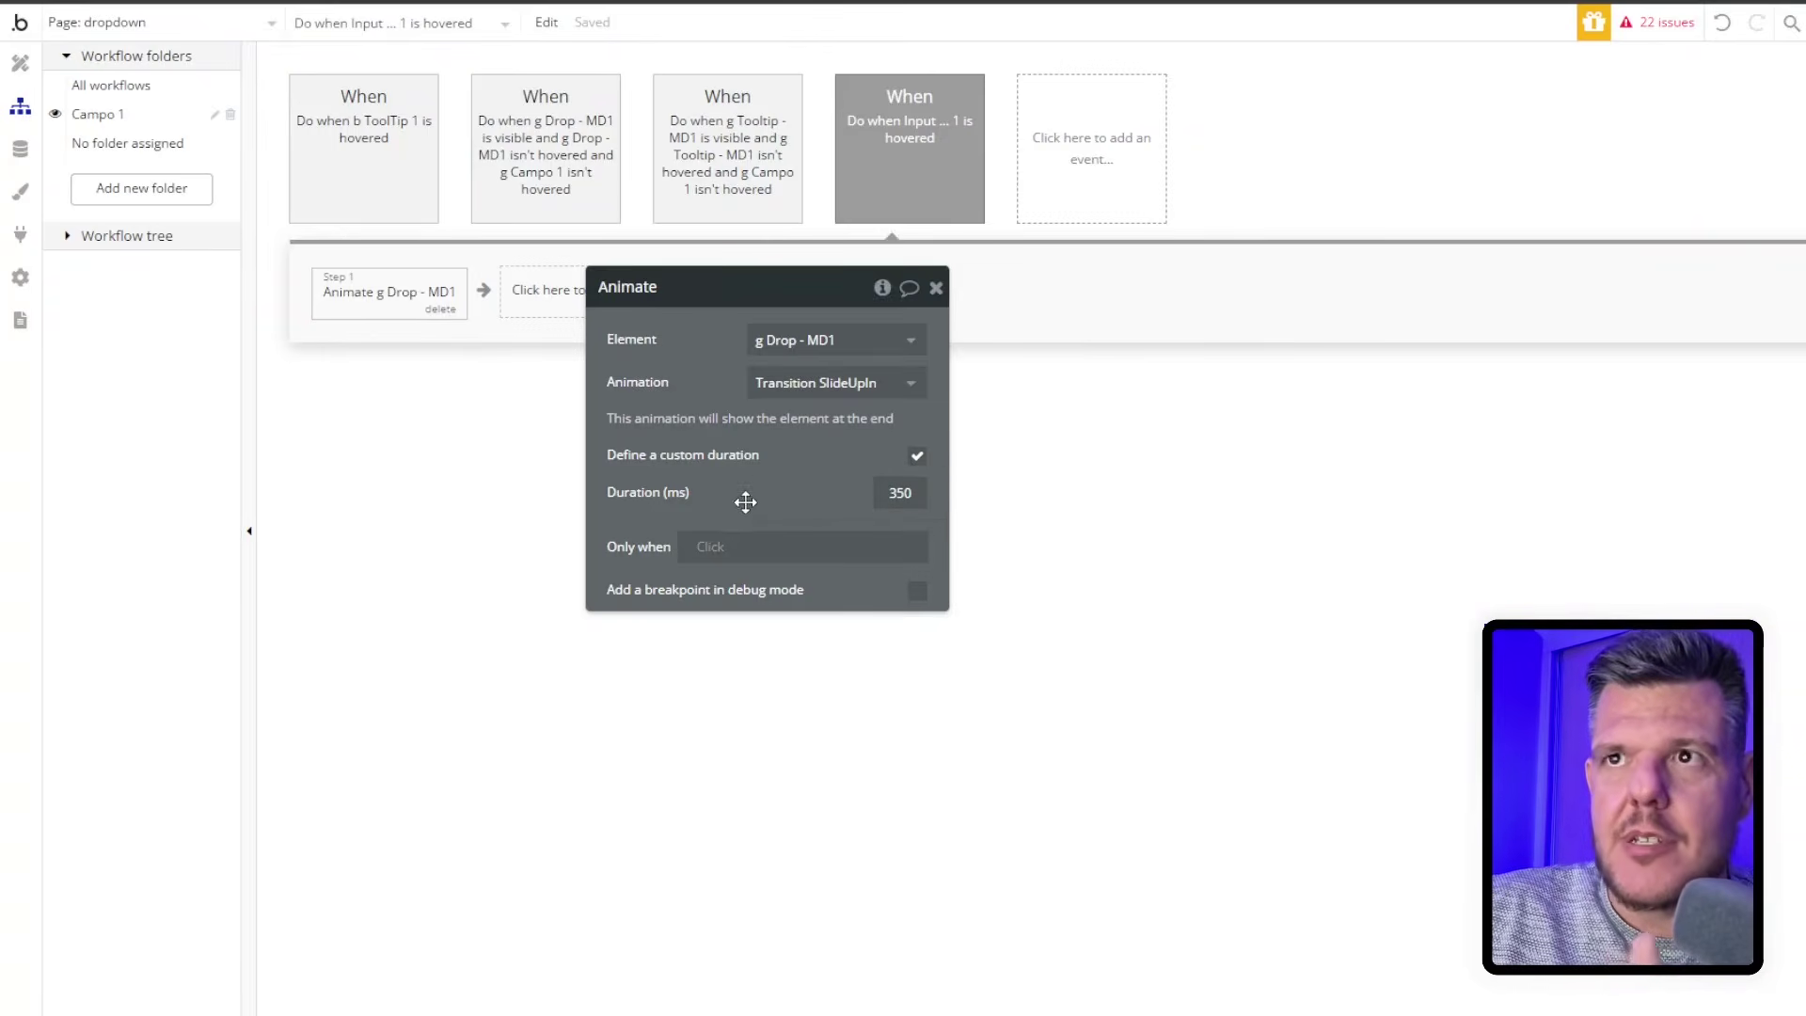
left_click_drag(752, 490, 789, 494)
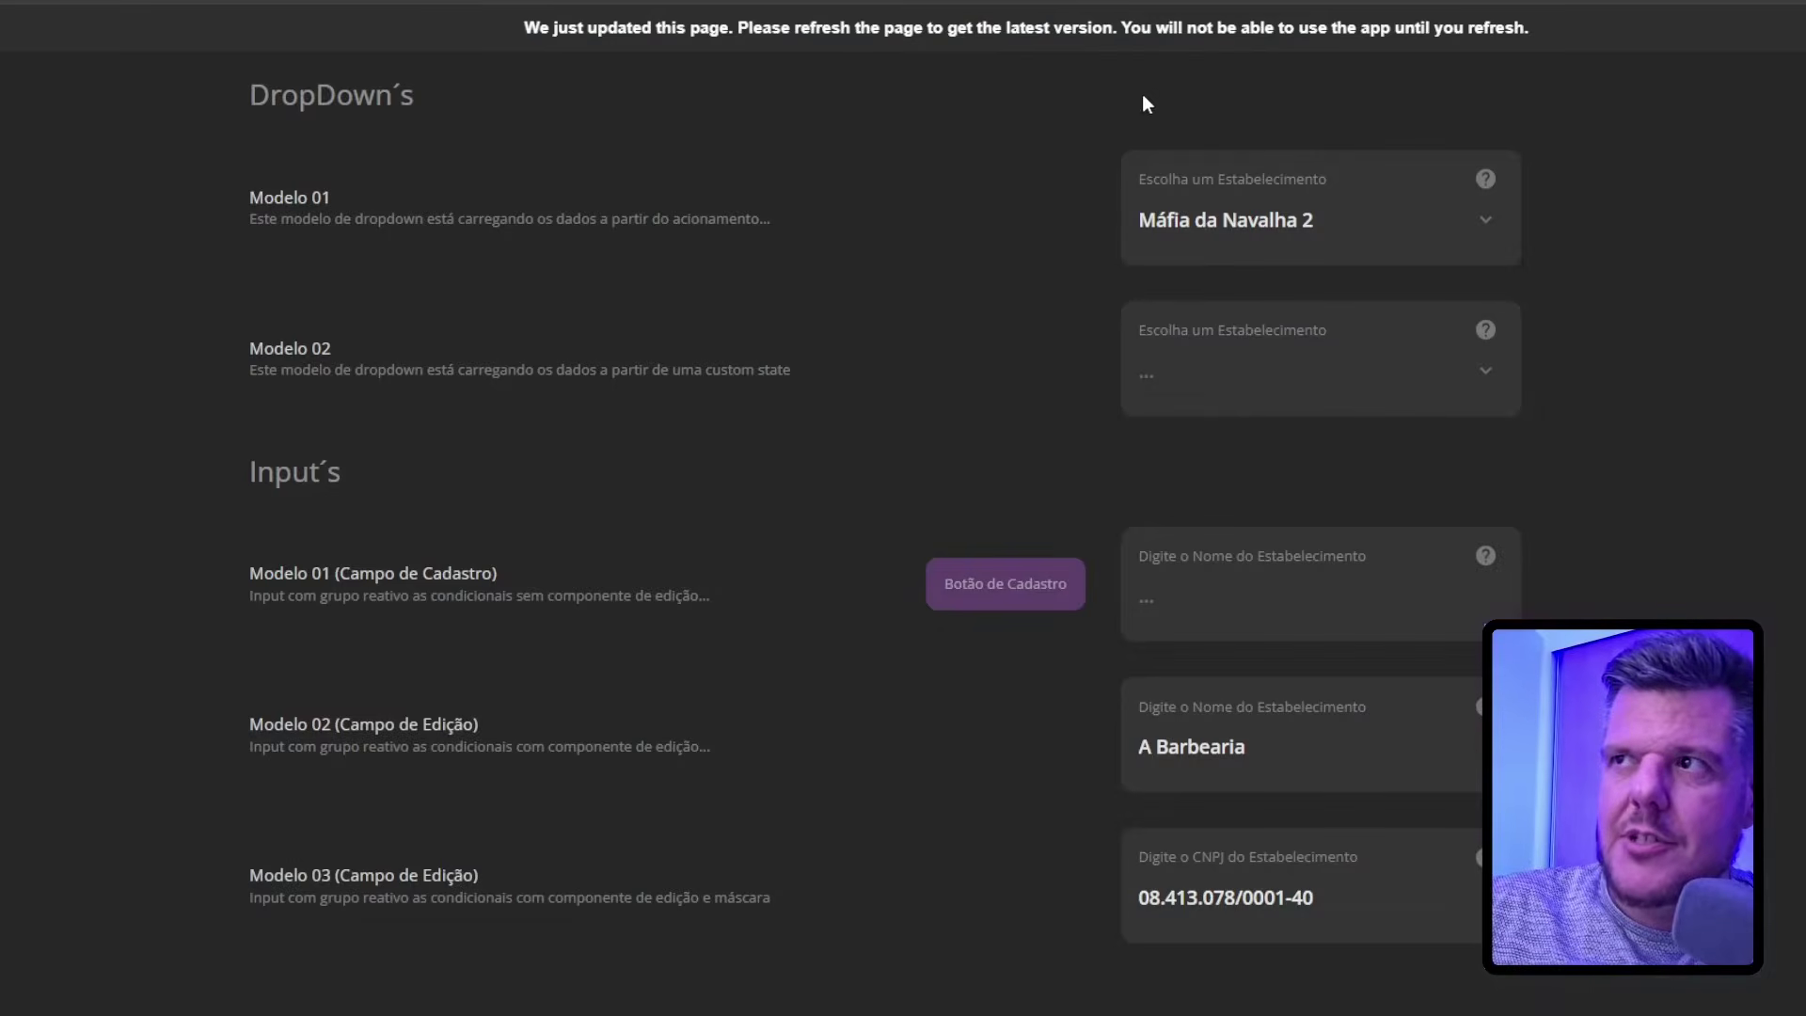
Open and close the Modelo 01 dropdown repeatedly on the preview page to check its slide animation
left_click(1223, 216)
left_click(1147, 147)
left_click(1278, 219)
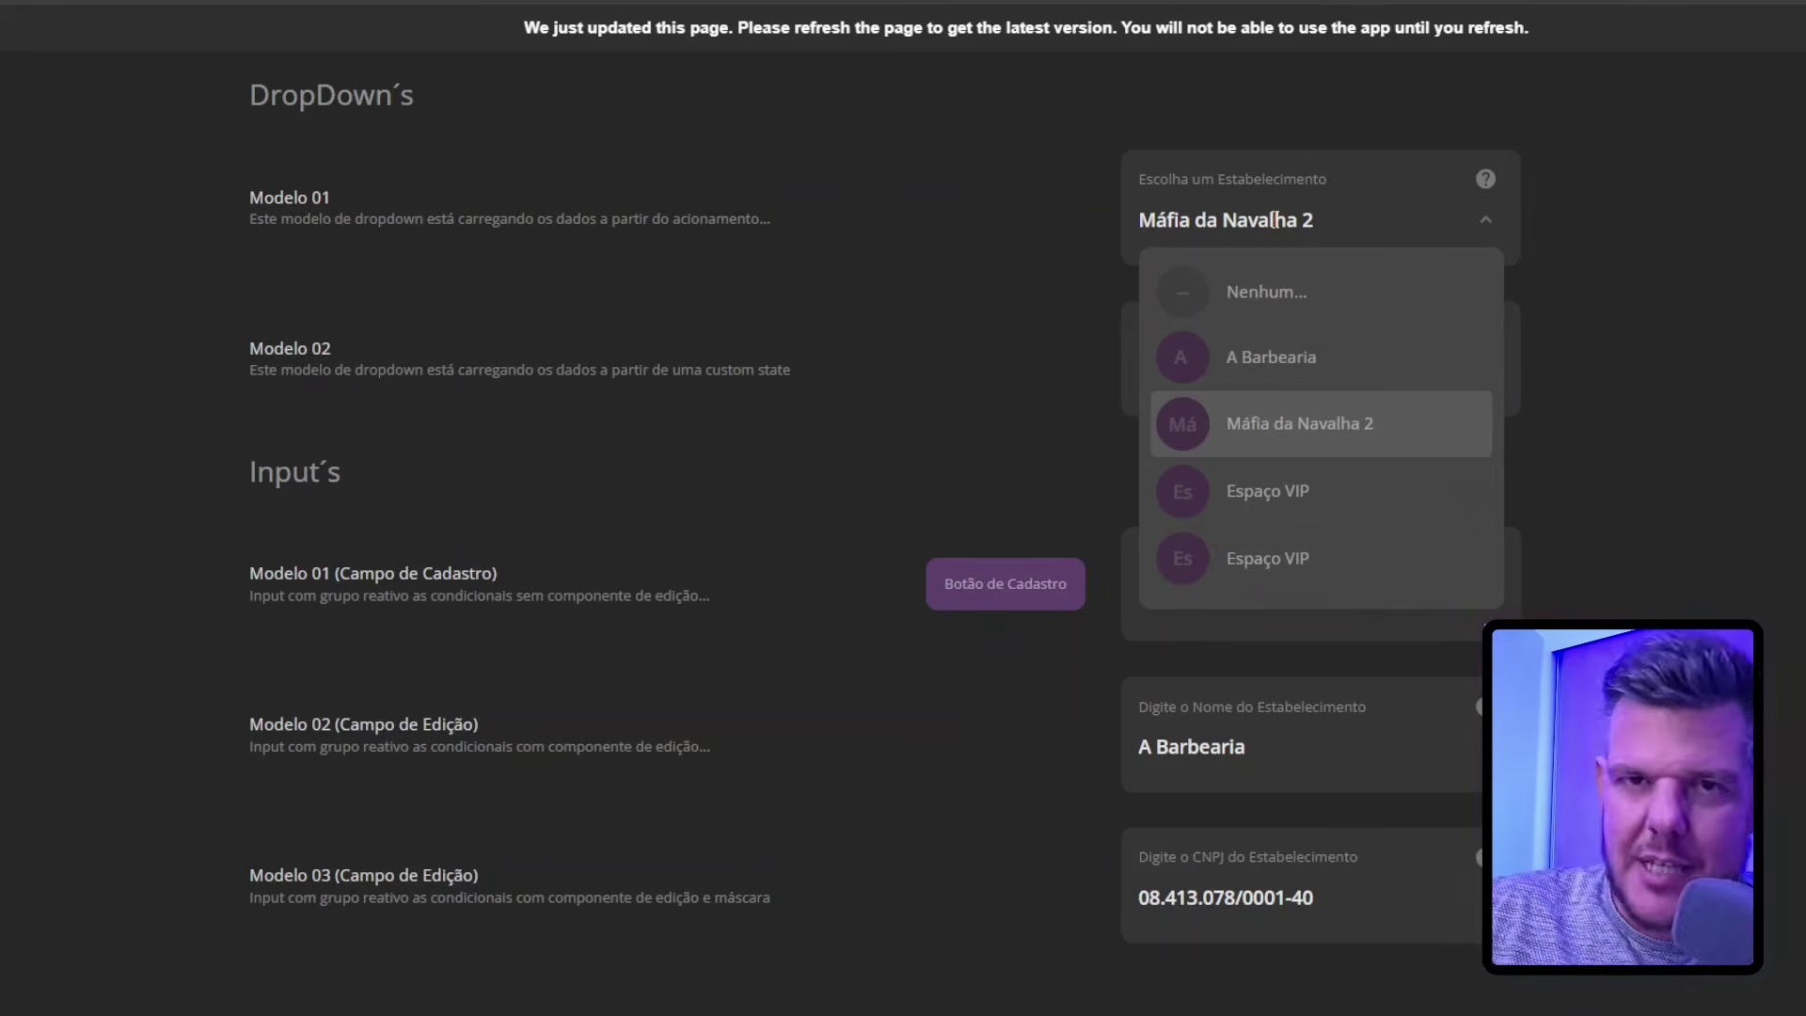
left_click(1125, 286)
left_click(1169, 217)
left_click(1104, 301)
left_click(1182, 227)
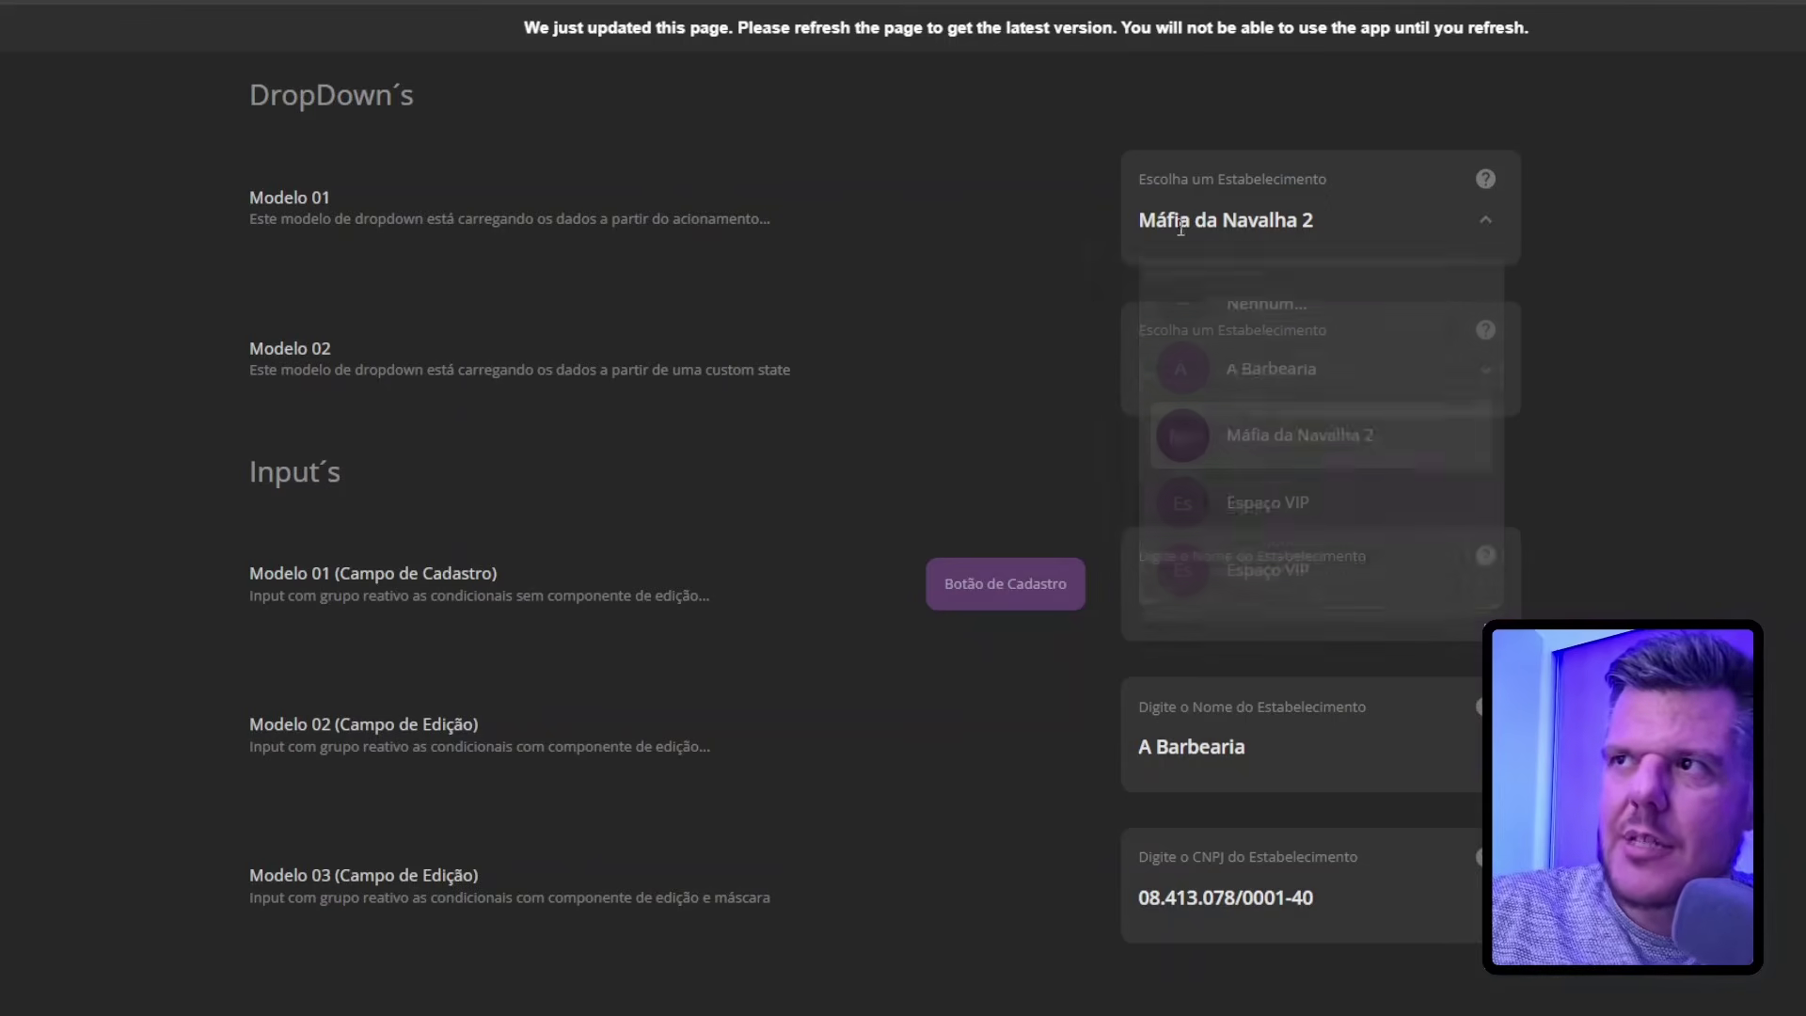
left_click(1082, 299)
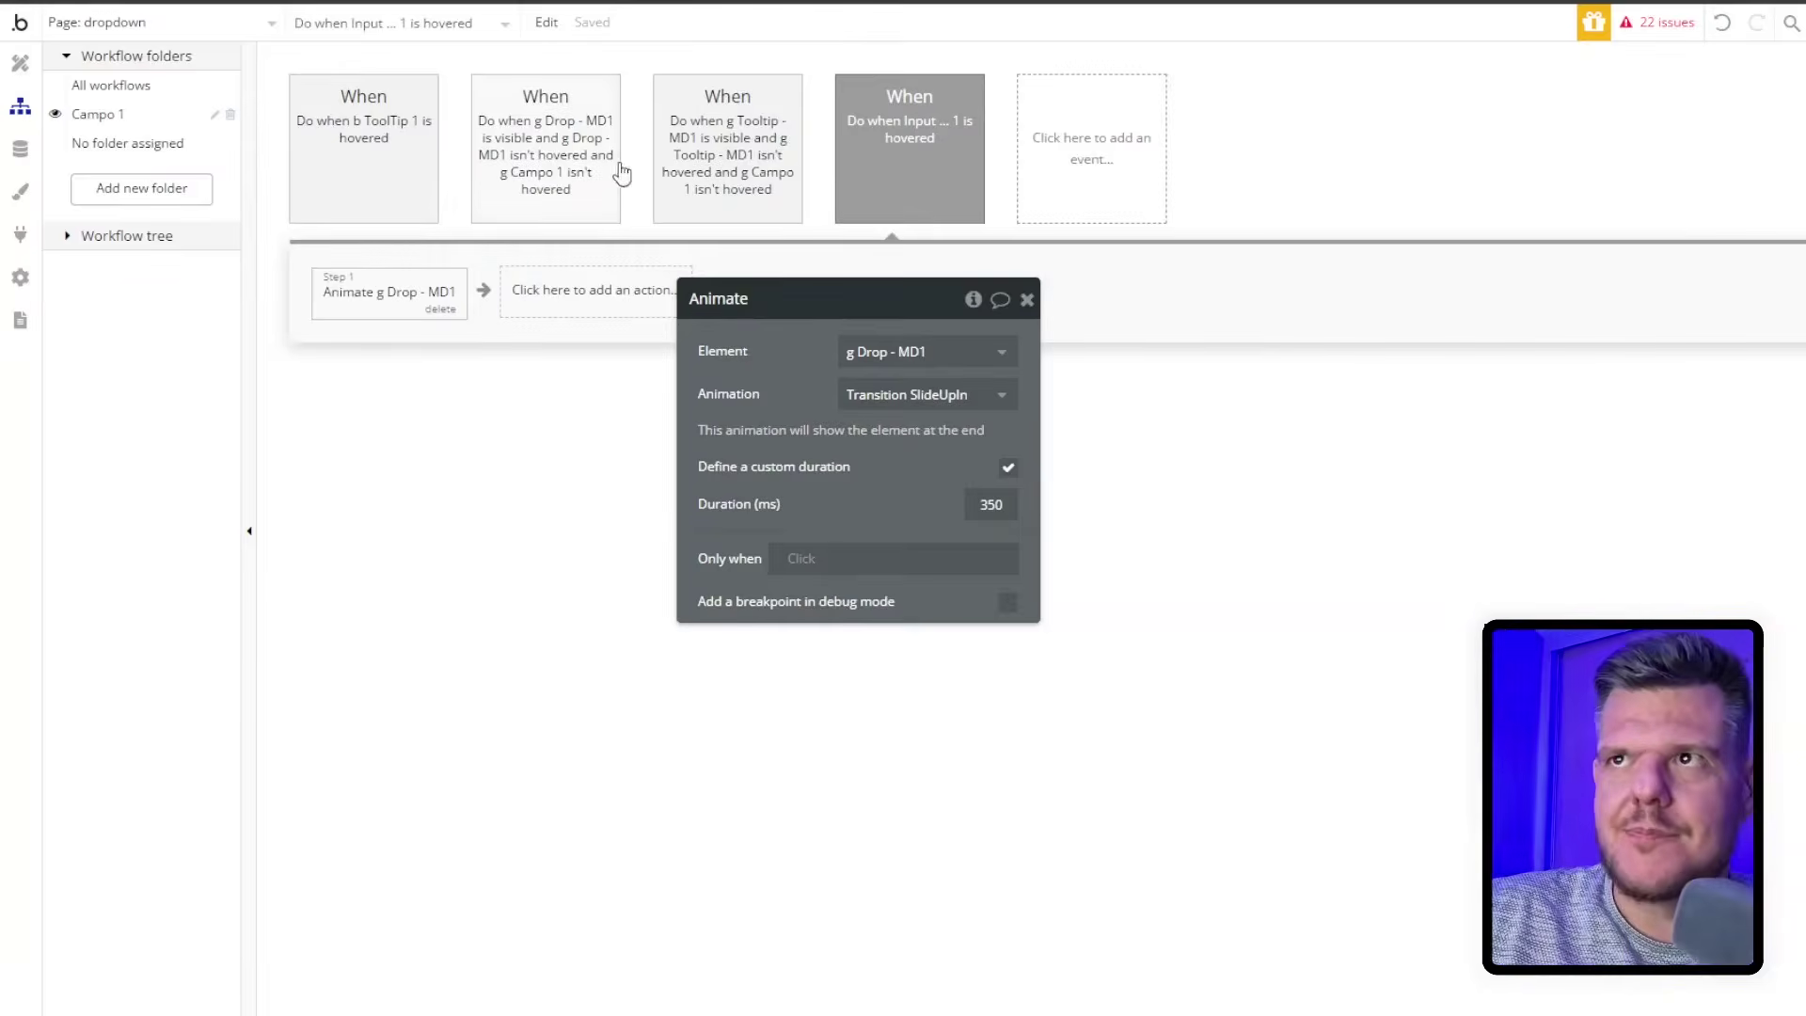
Set the event color to Blue for the Input ... 1 hovered event and the g Drop - MD1 isn't hovered event
left_click(592, 170)
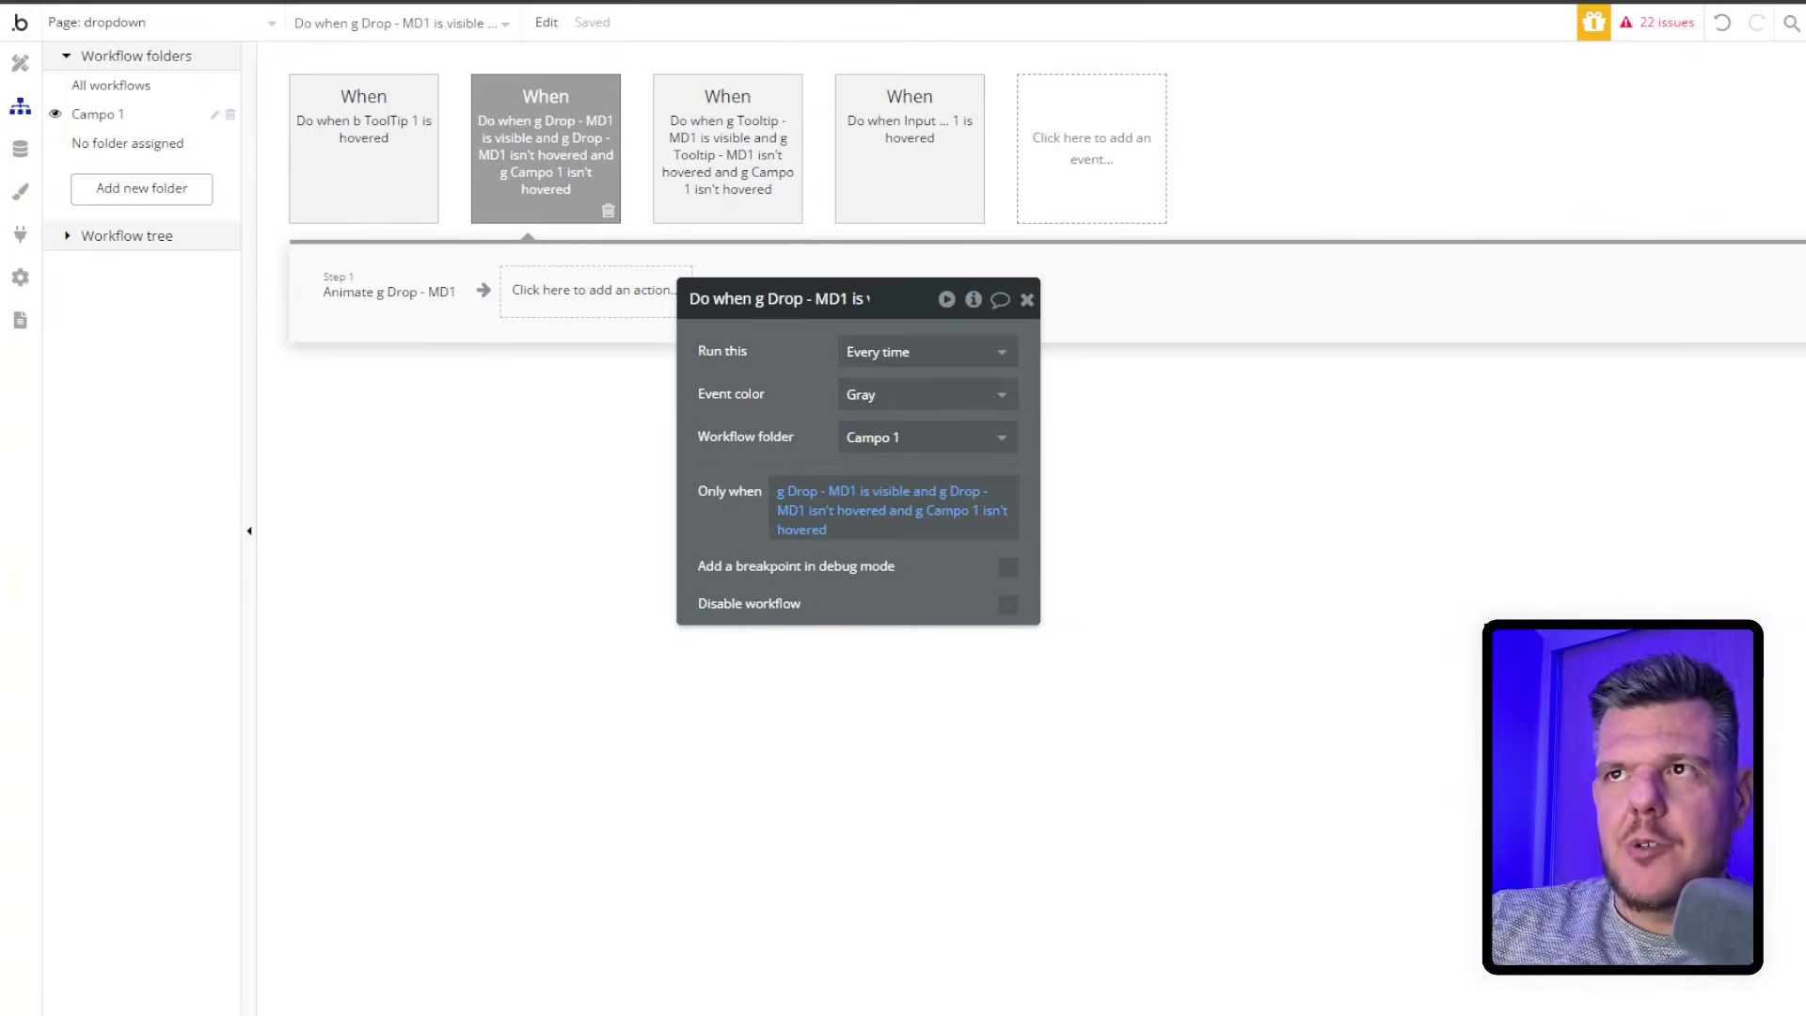
left_click(898, 203)
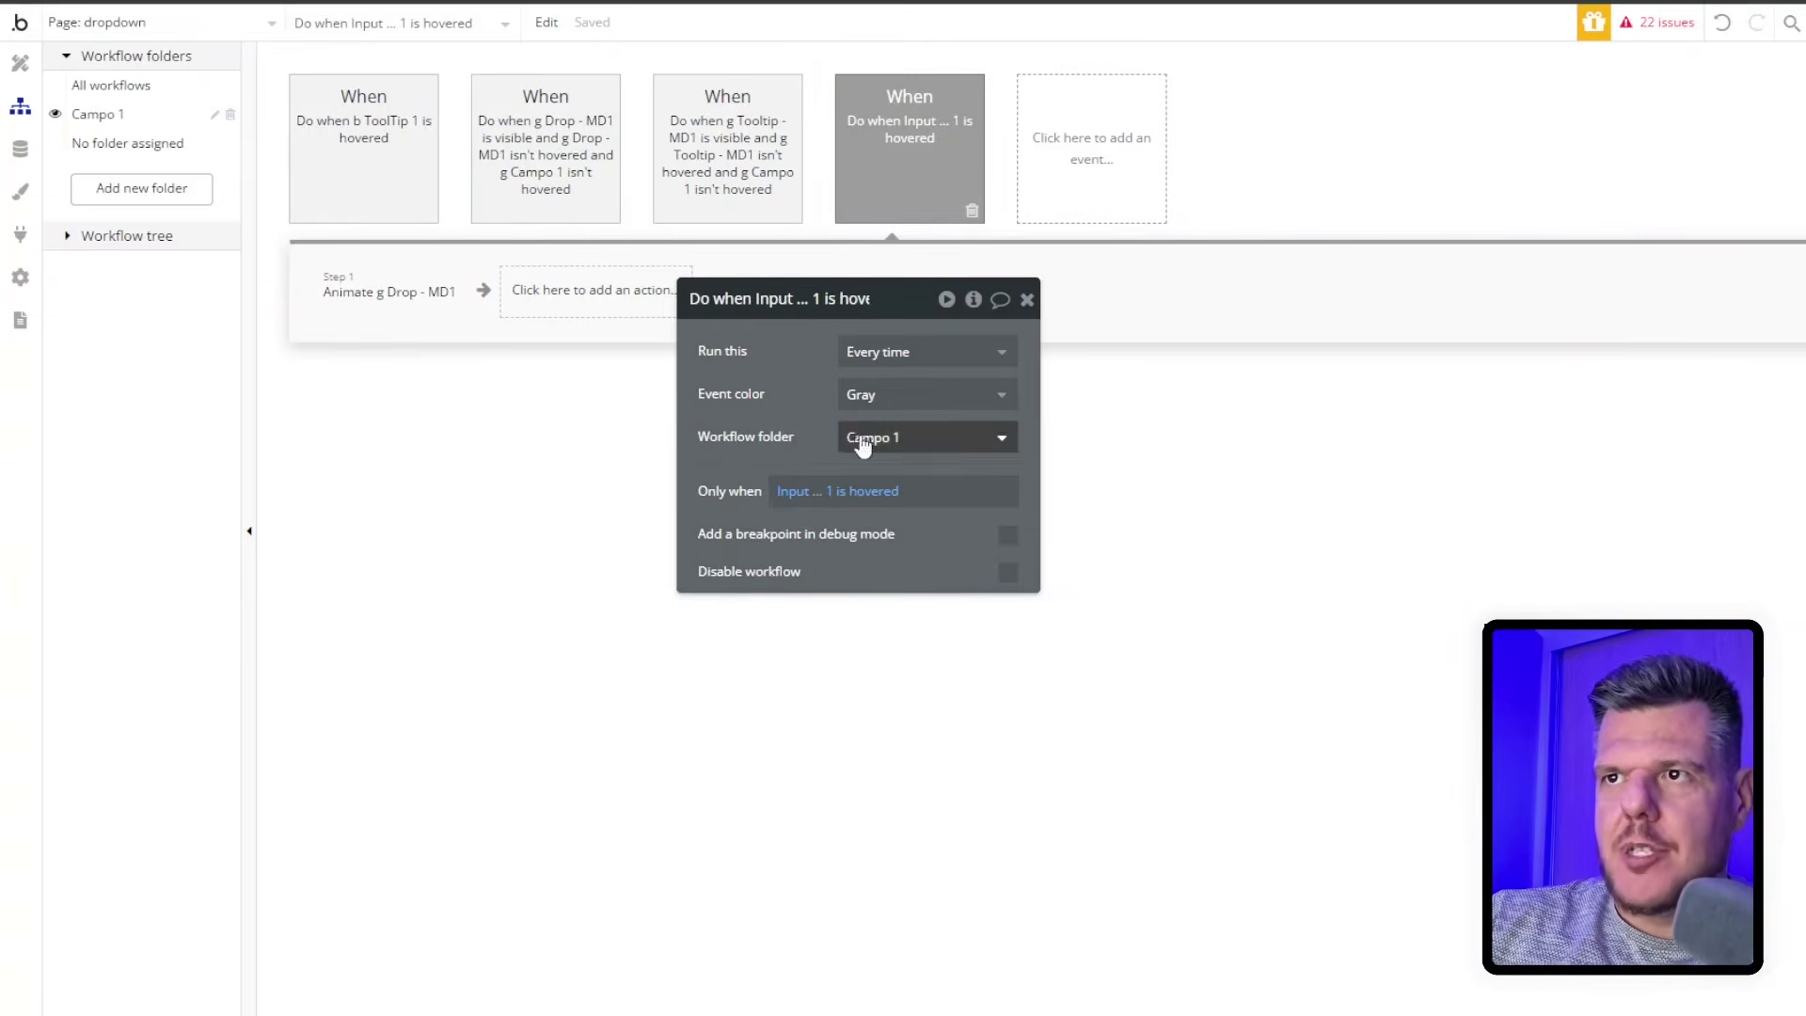
left_click(867, 406)
left_click(880, 492)
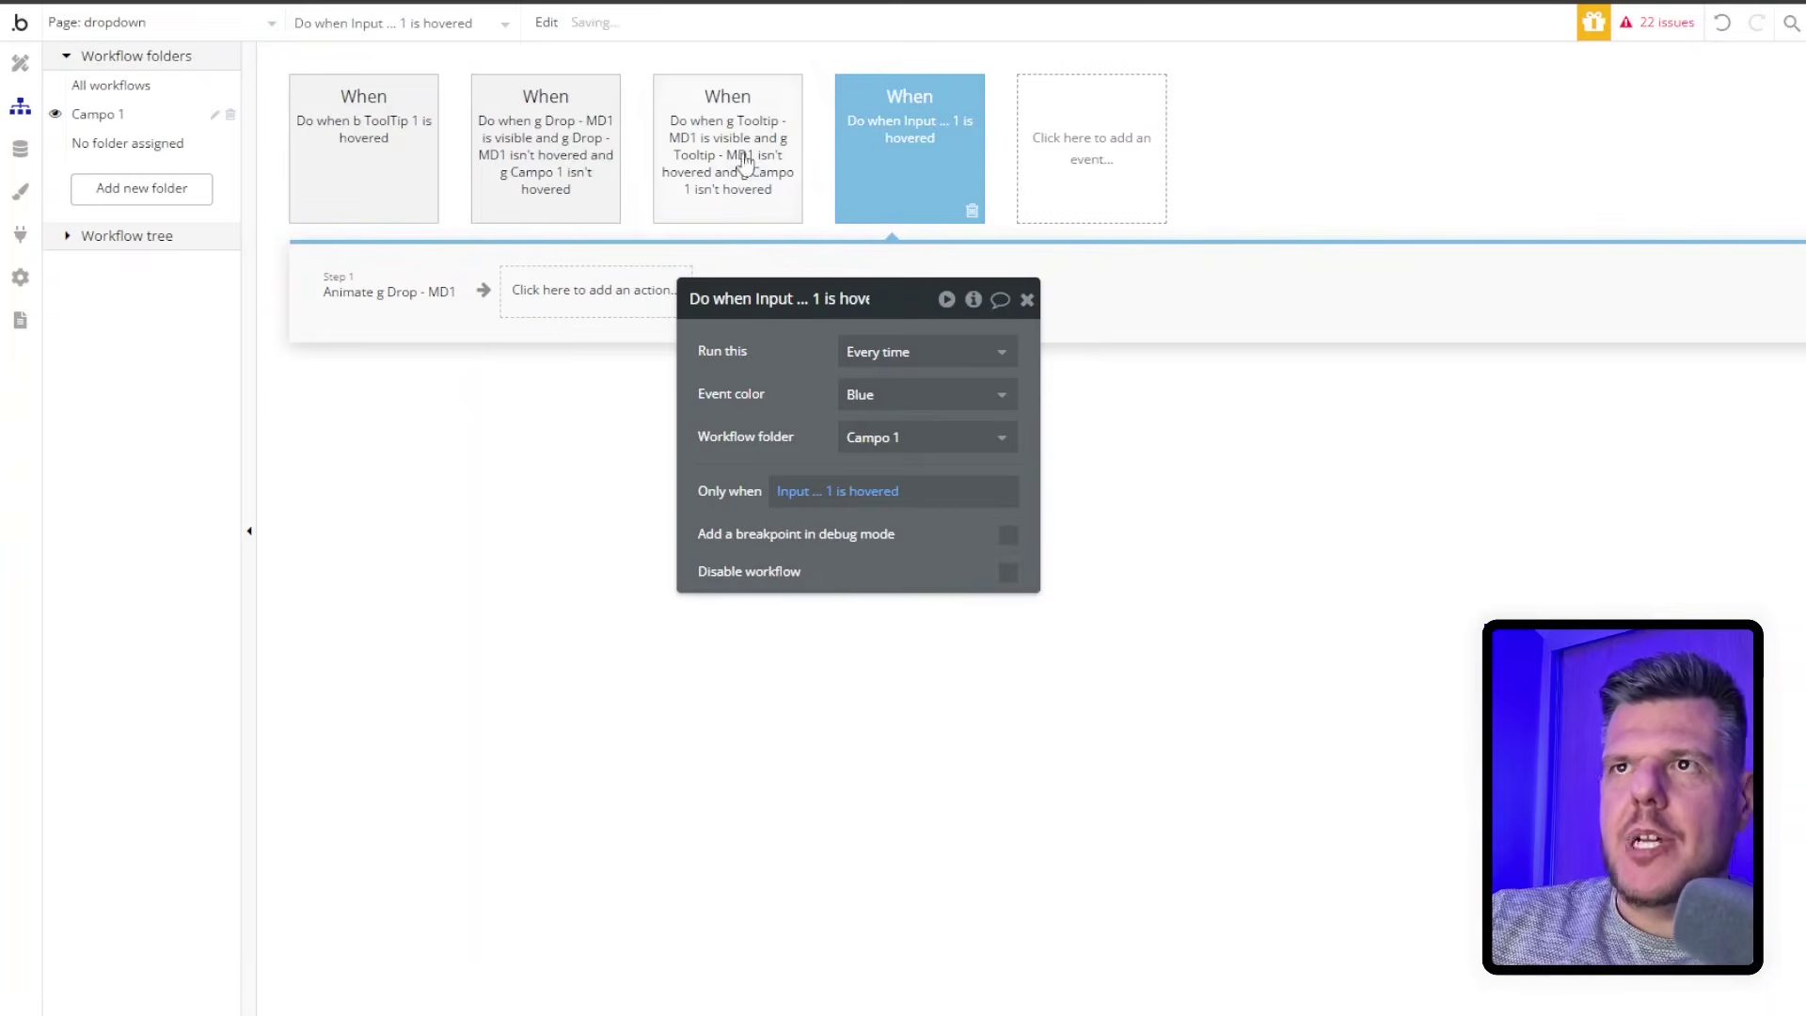
left_click(549, 174)
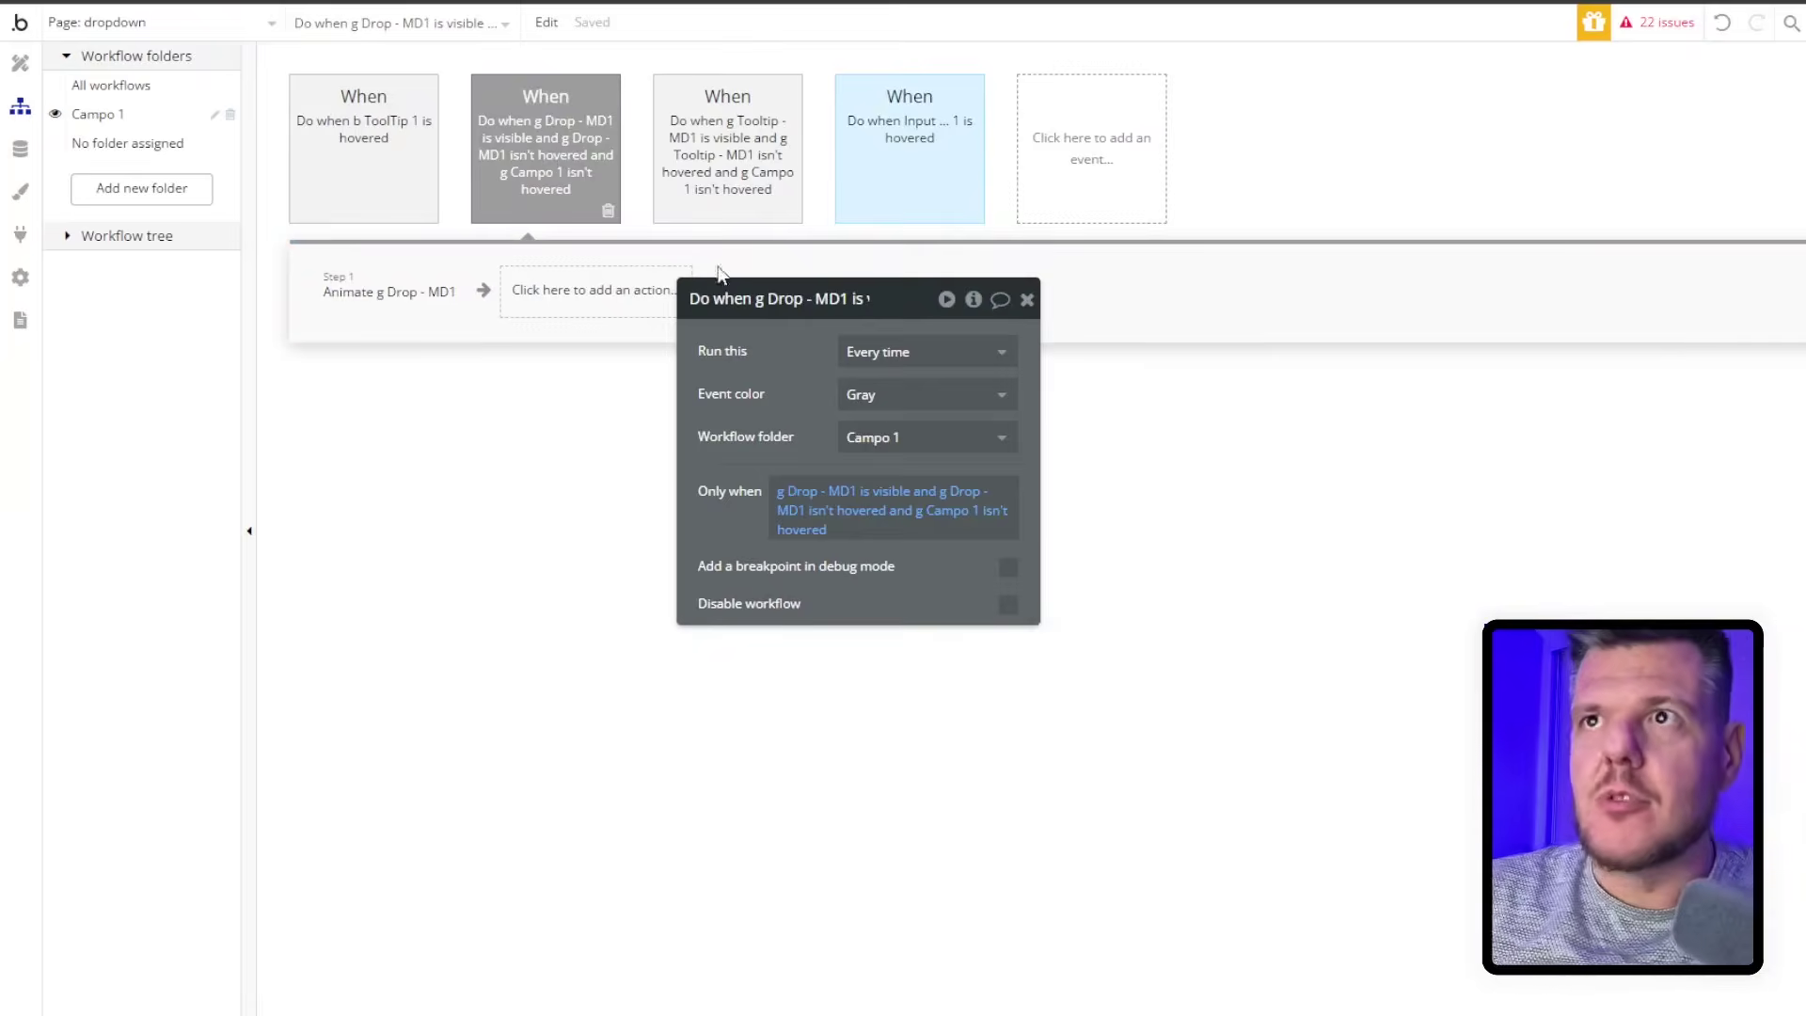
left_click(875, 395)
Set the event color to Green for the g Tooltip - MD1 isn't hovered event and the b ToolTip 1 hovered event
left_click(727, 155)
left_click(874, 394)
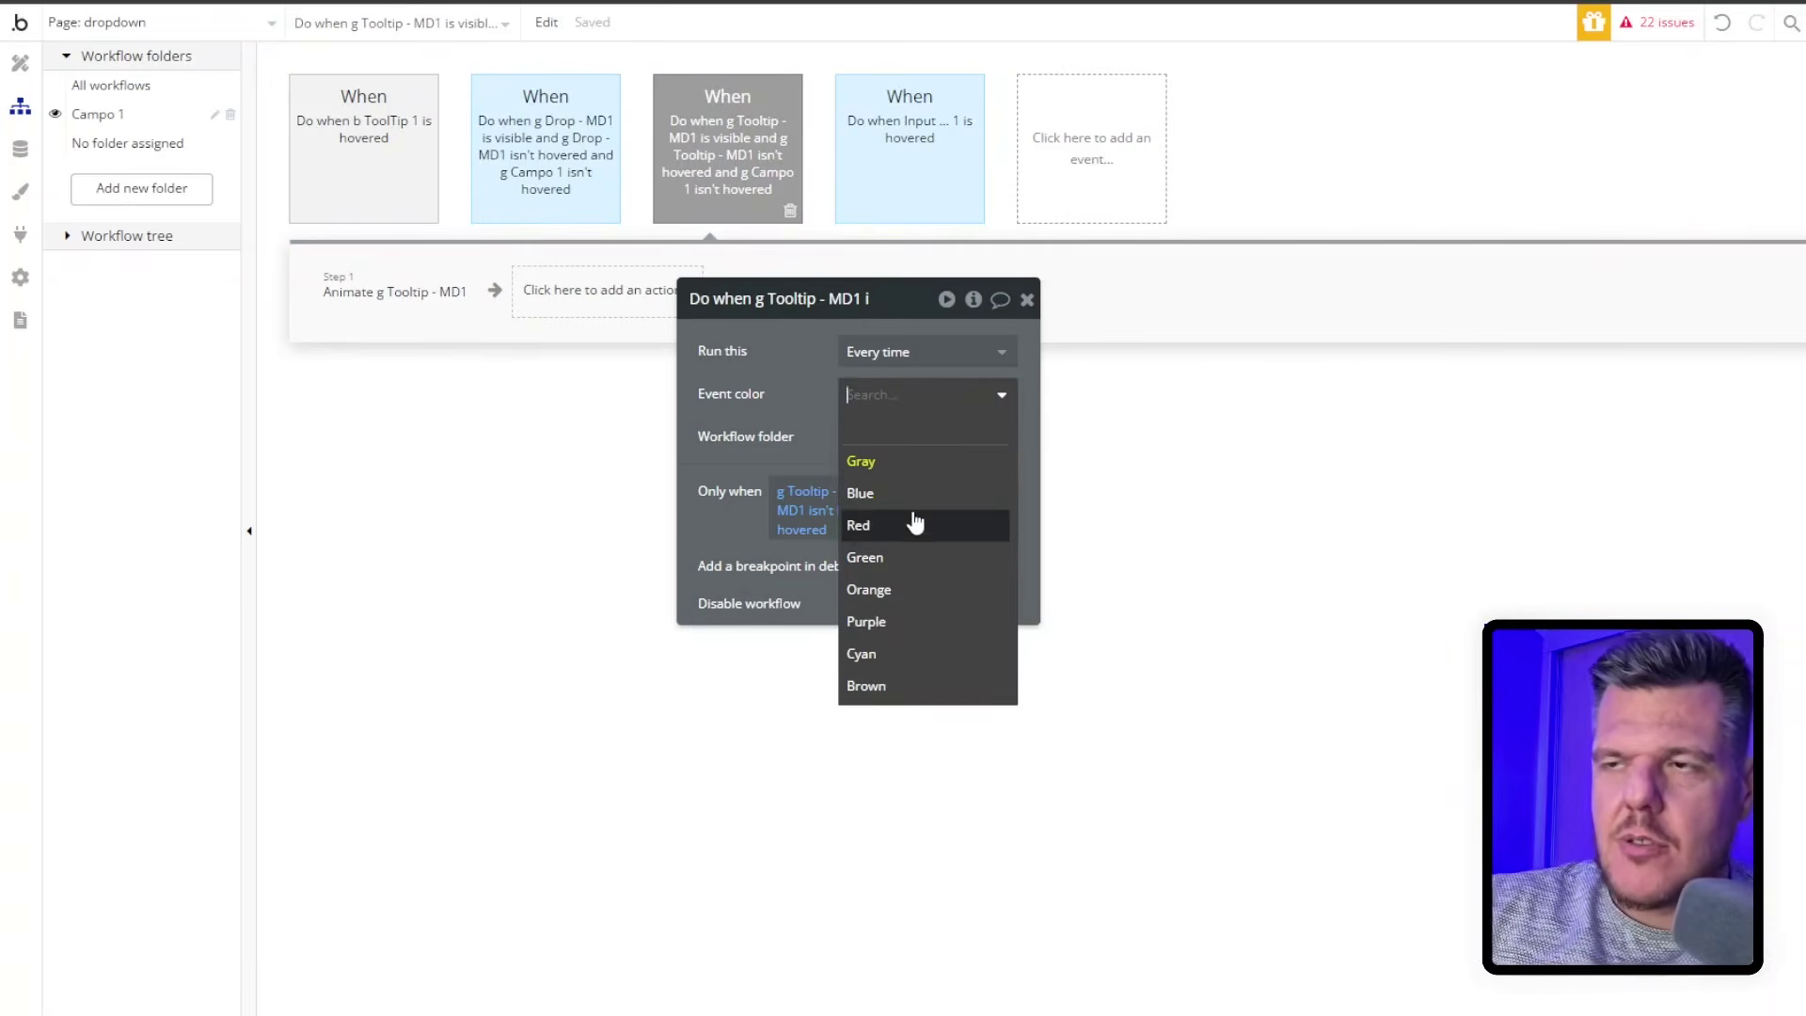
left_click(917, 557)
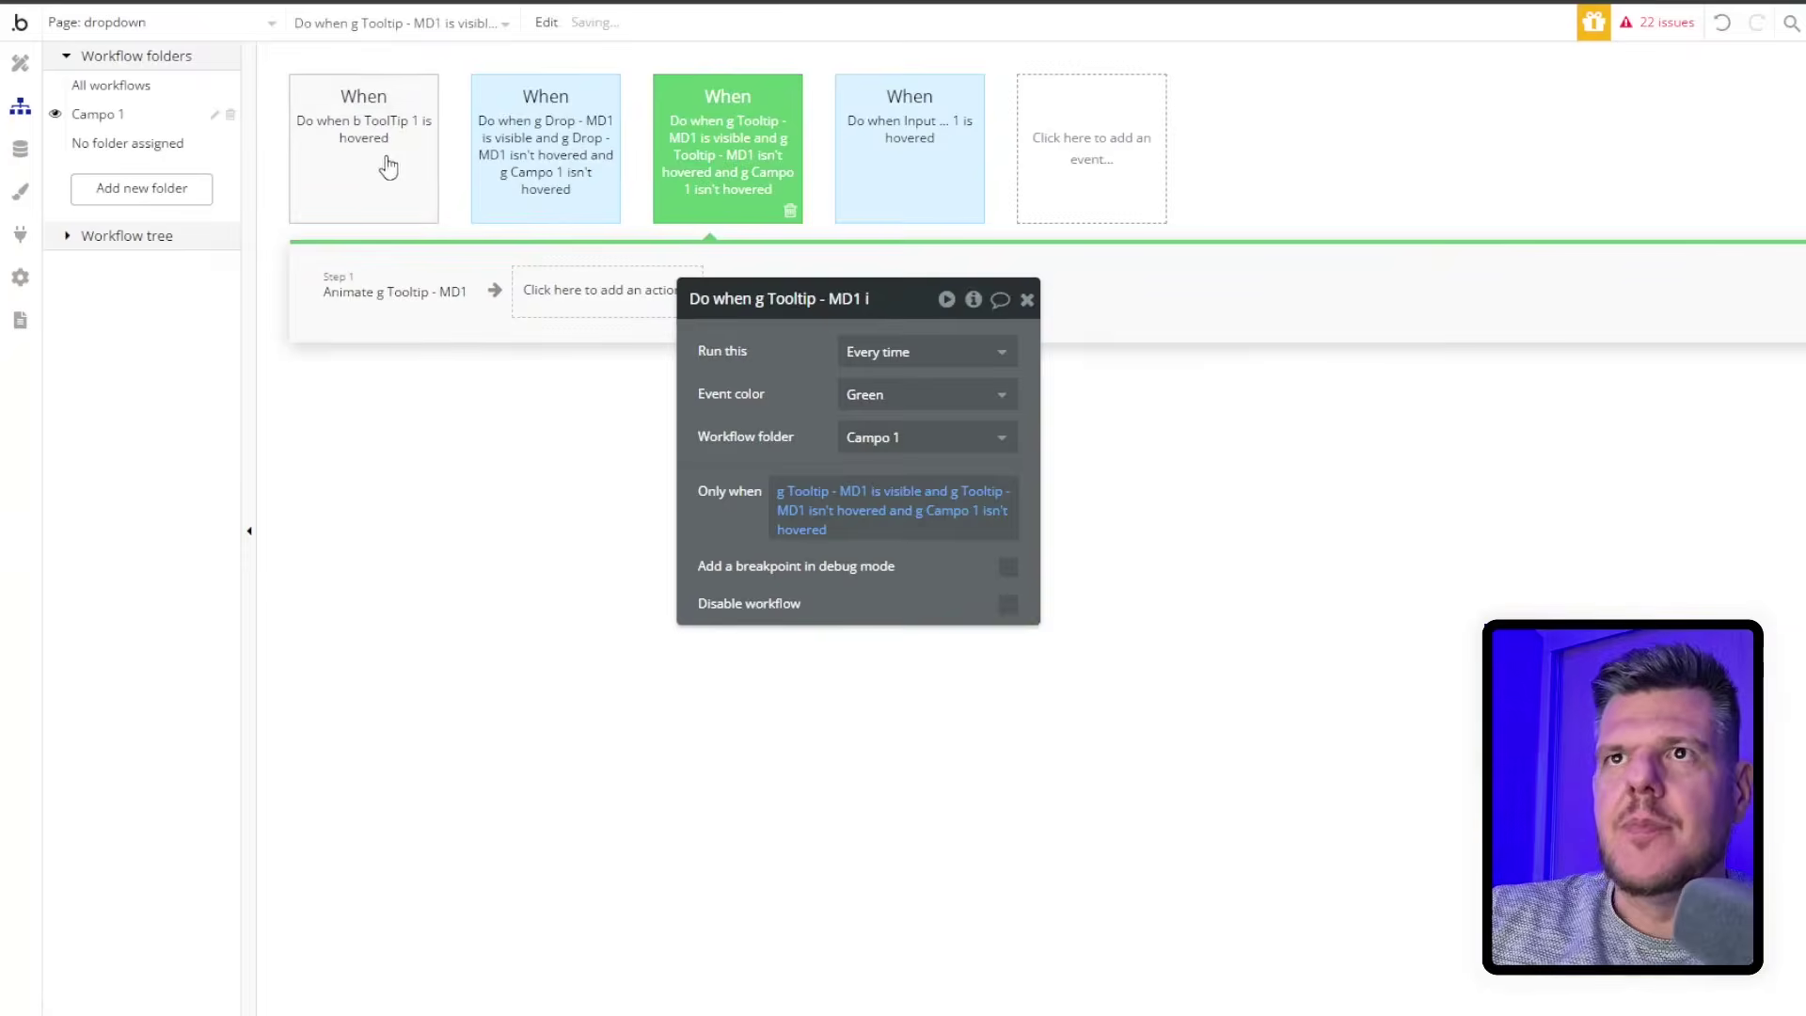
left_click(388, 167)
left_click(896, 399)
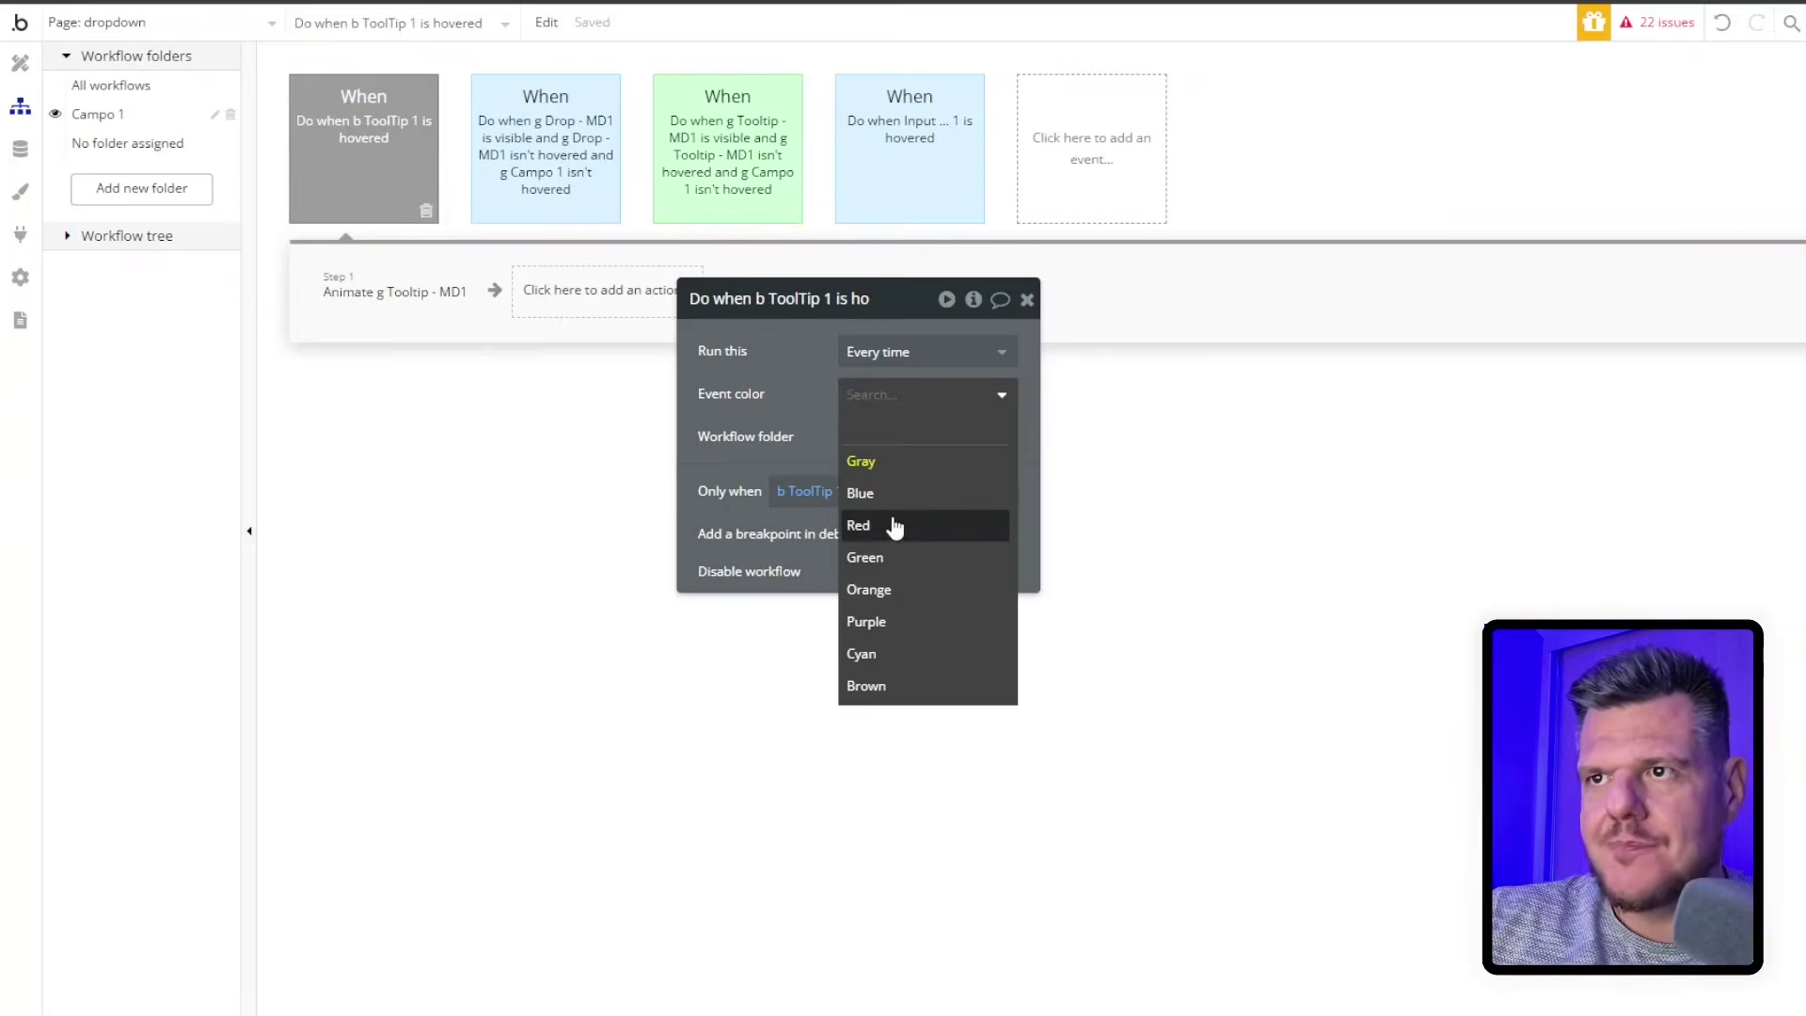
left_click(891, 556)
Review the Only when condition of the g Drop - MD1 isn't hovered event and its Animate action
left_click(512, 137)
left_click_drag(772, 378, 842, 350)
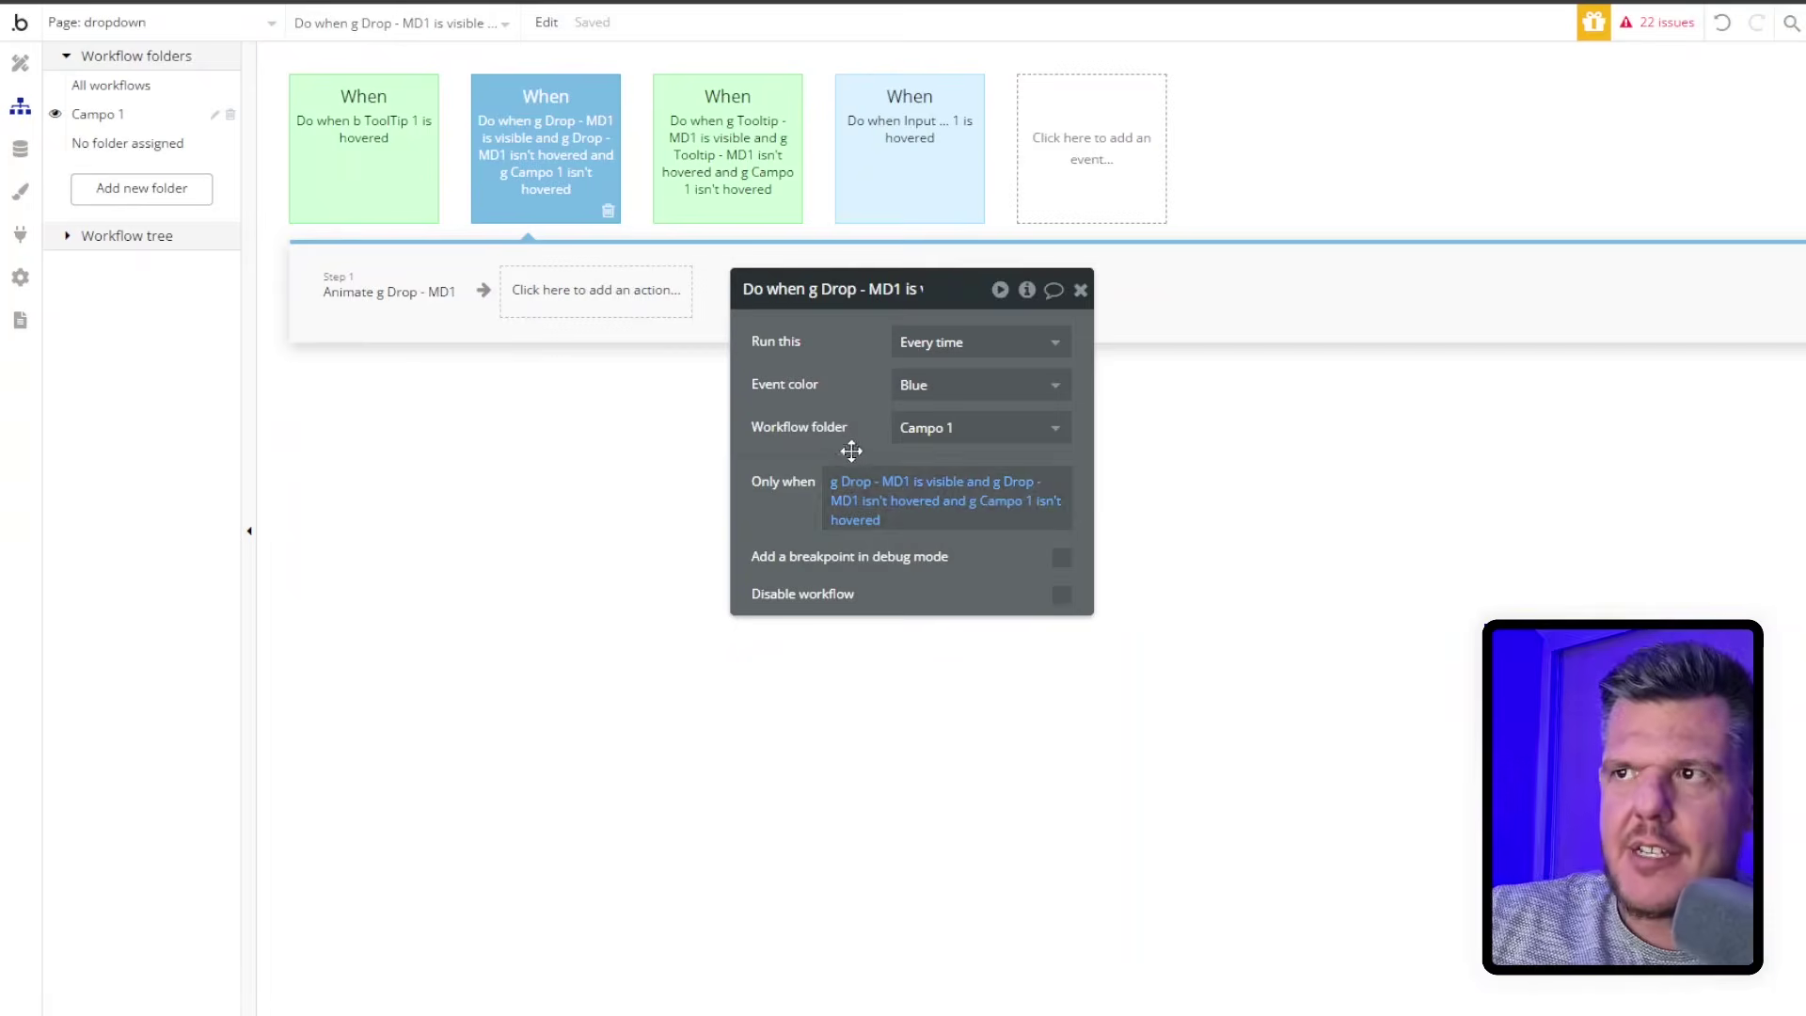
left_click(1019, 508)
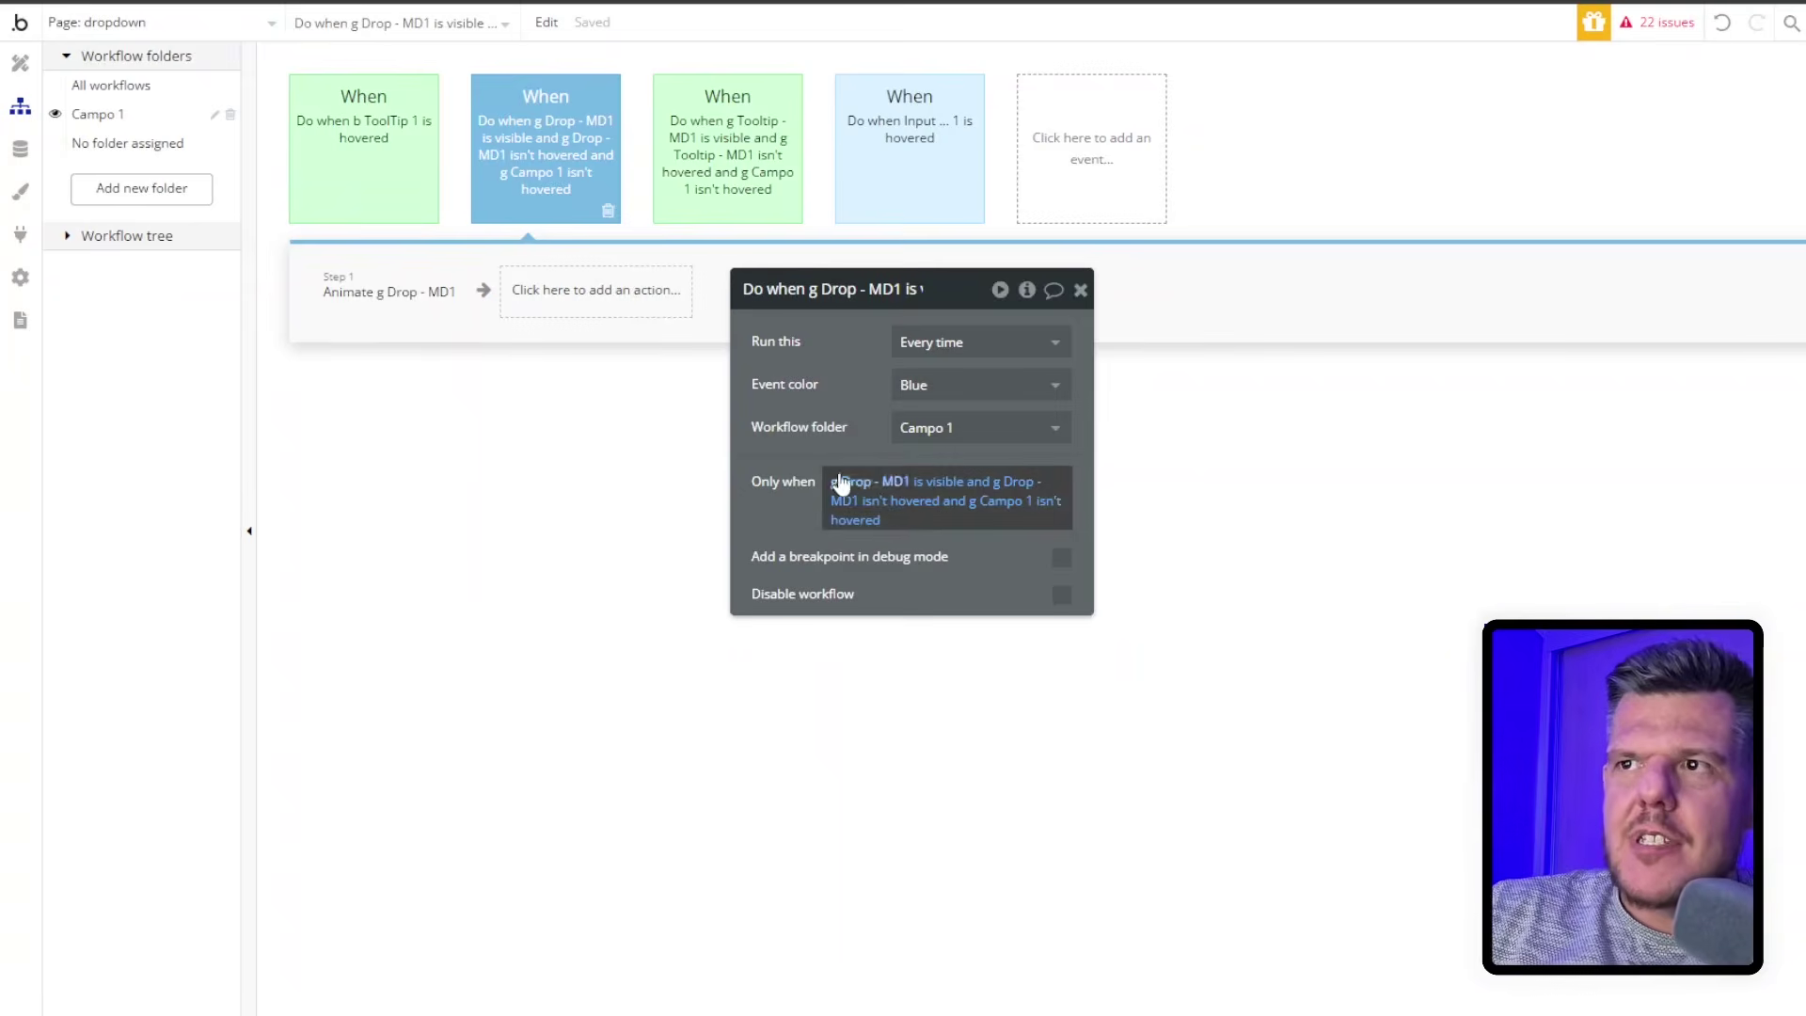
left_click(385, 306)
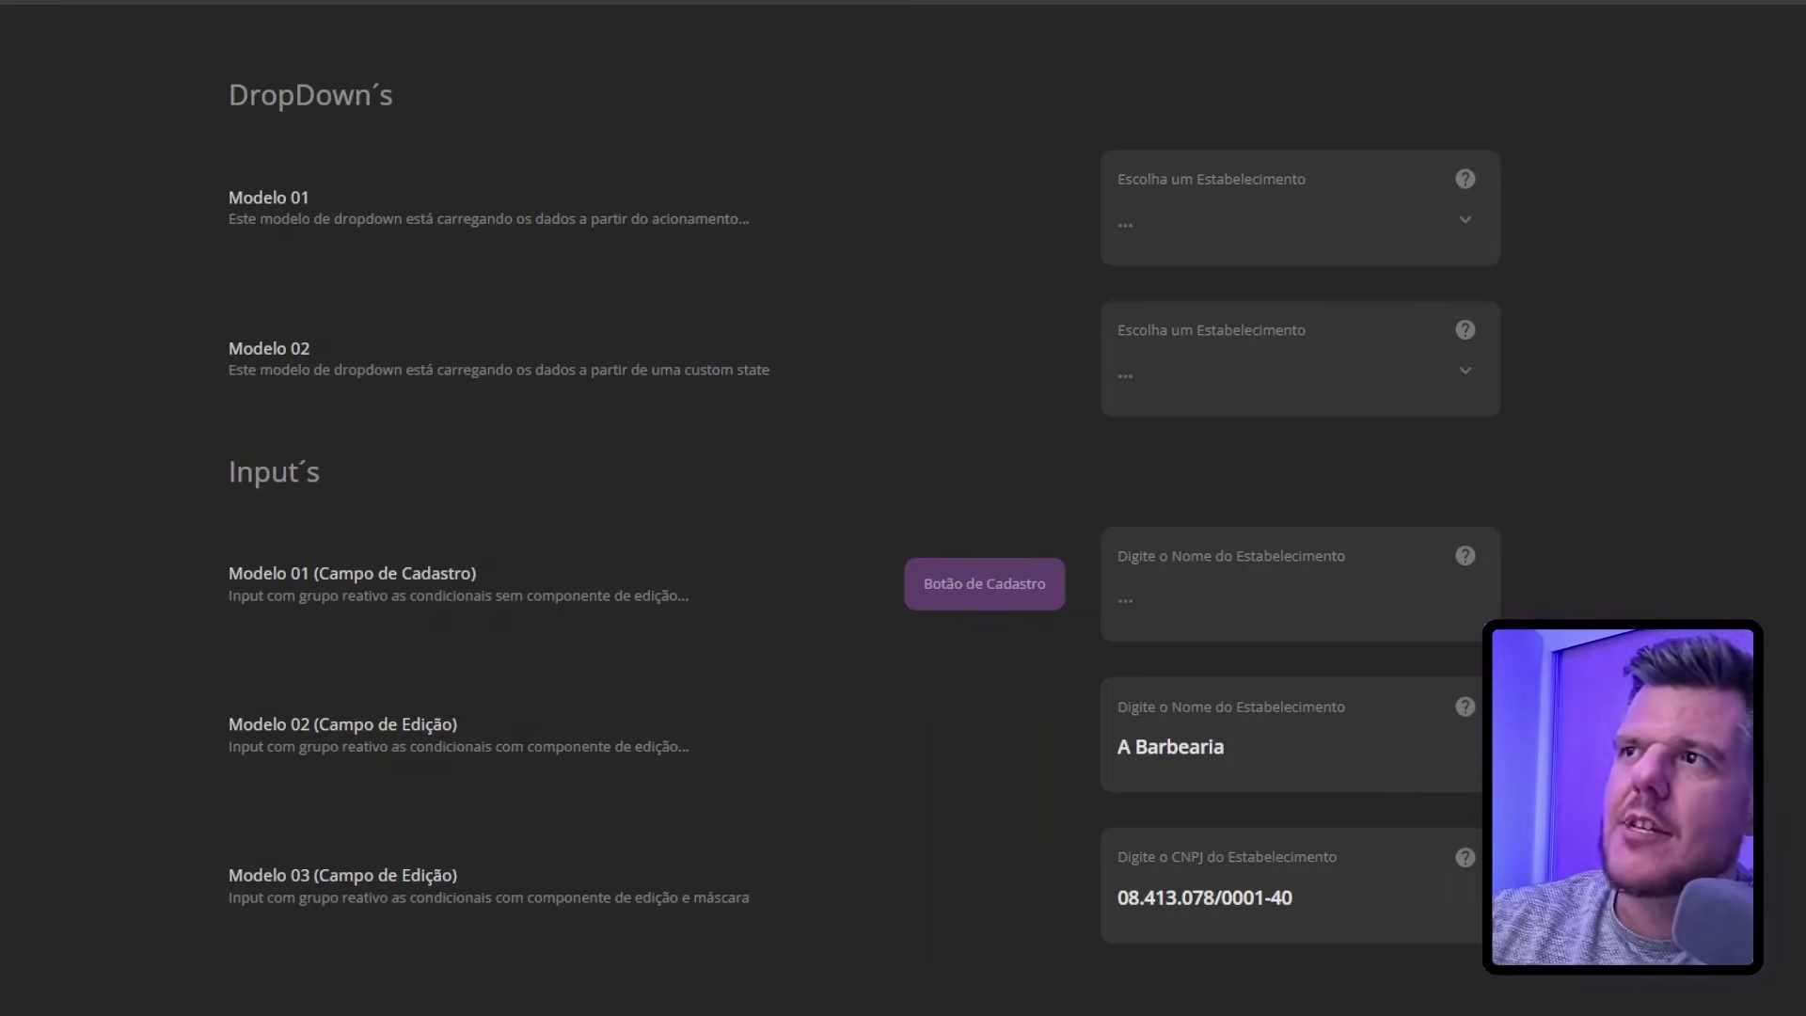
Open and close the Modelo 01 and Modelo 02 dropdowns in turn on the preview page
left_click(1463, 220)
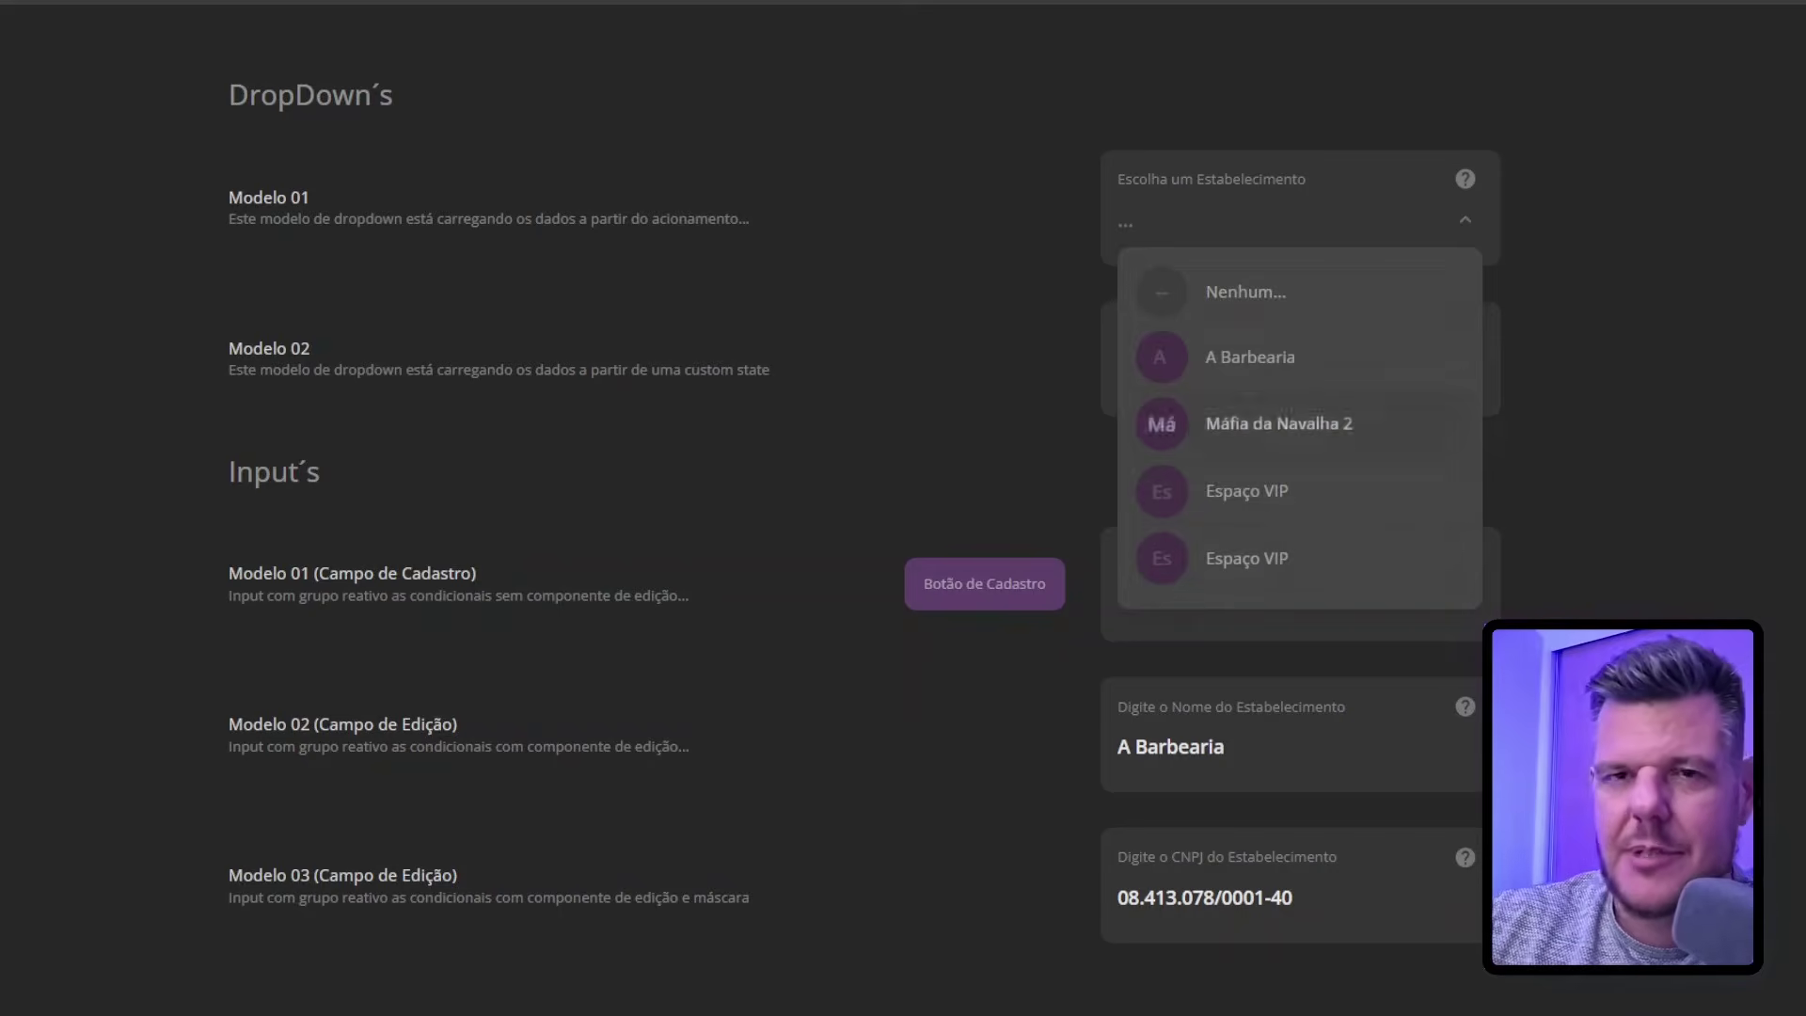
left_click(1523, 395)
left_click(1464, 372)
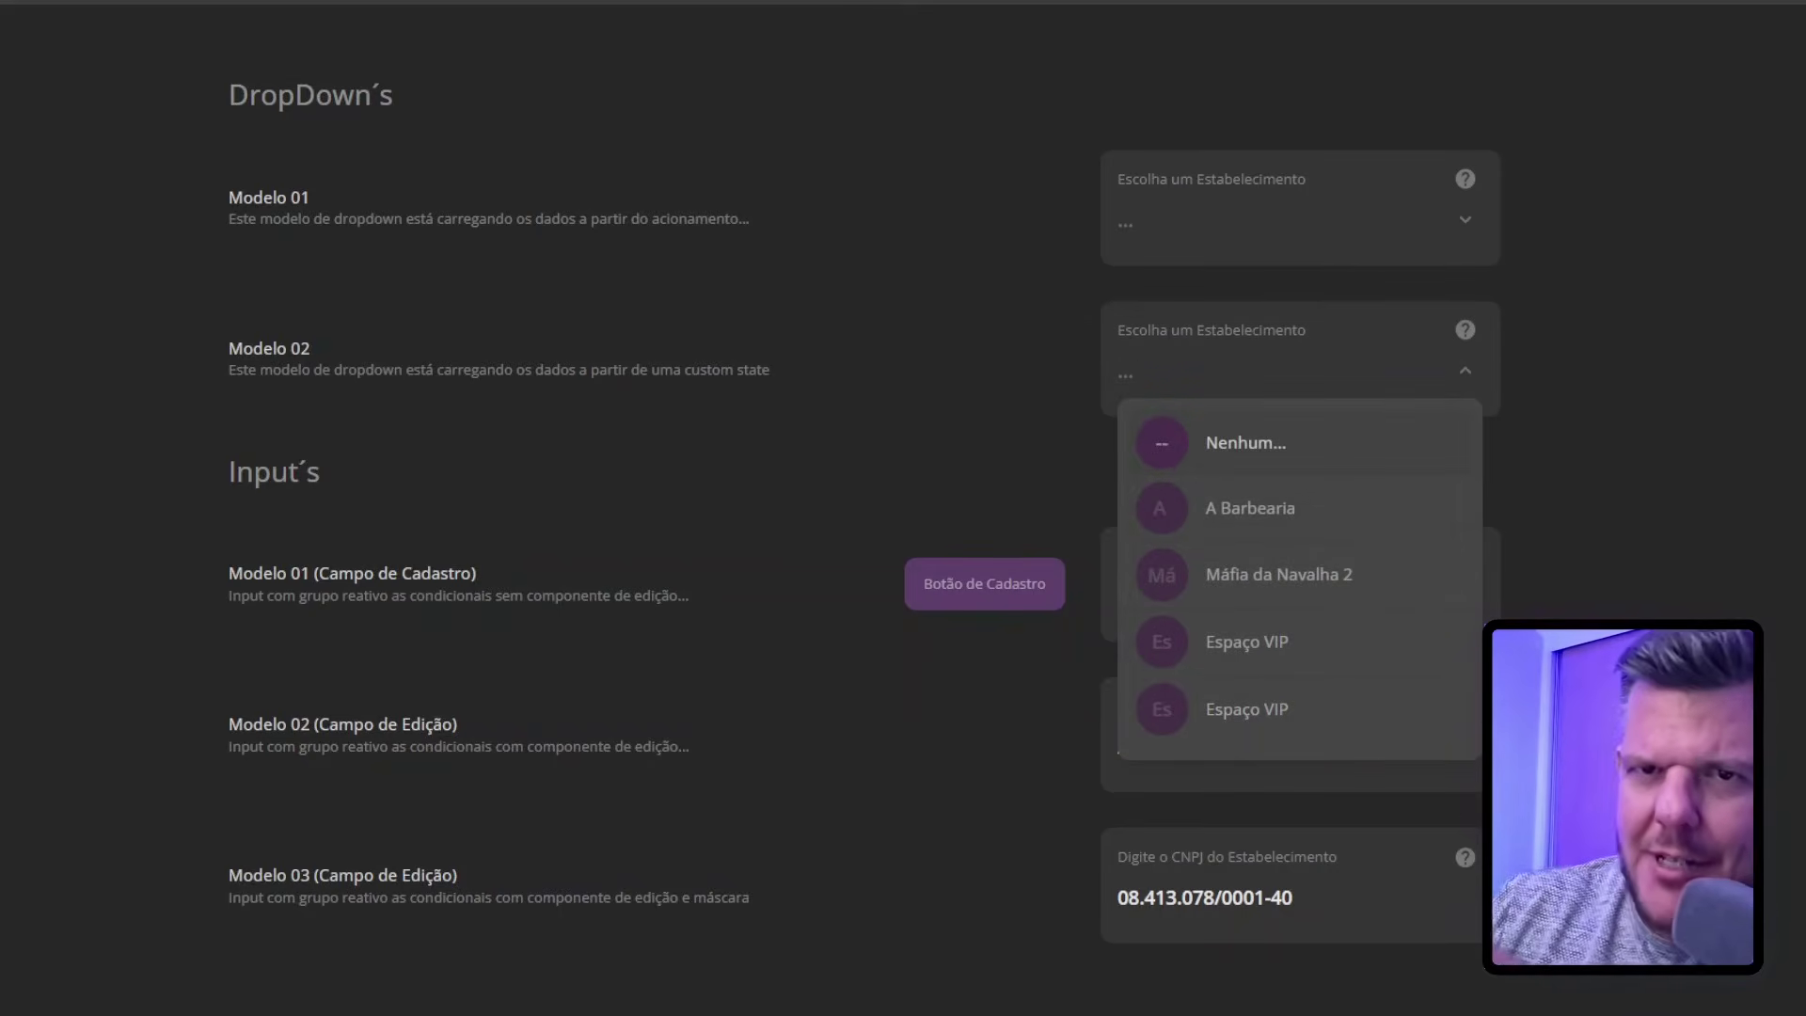
left_click(1533, 418)
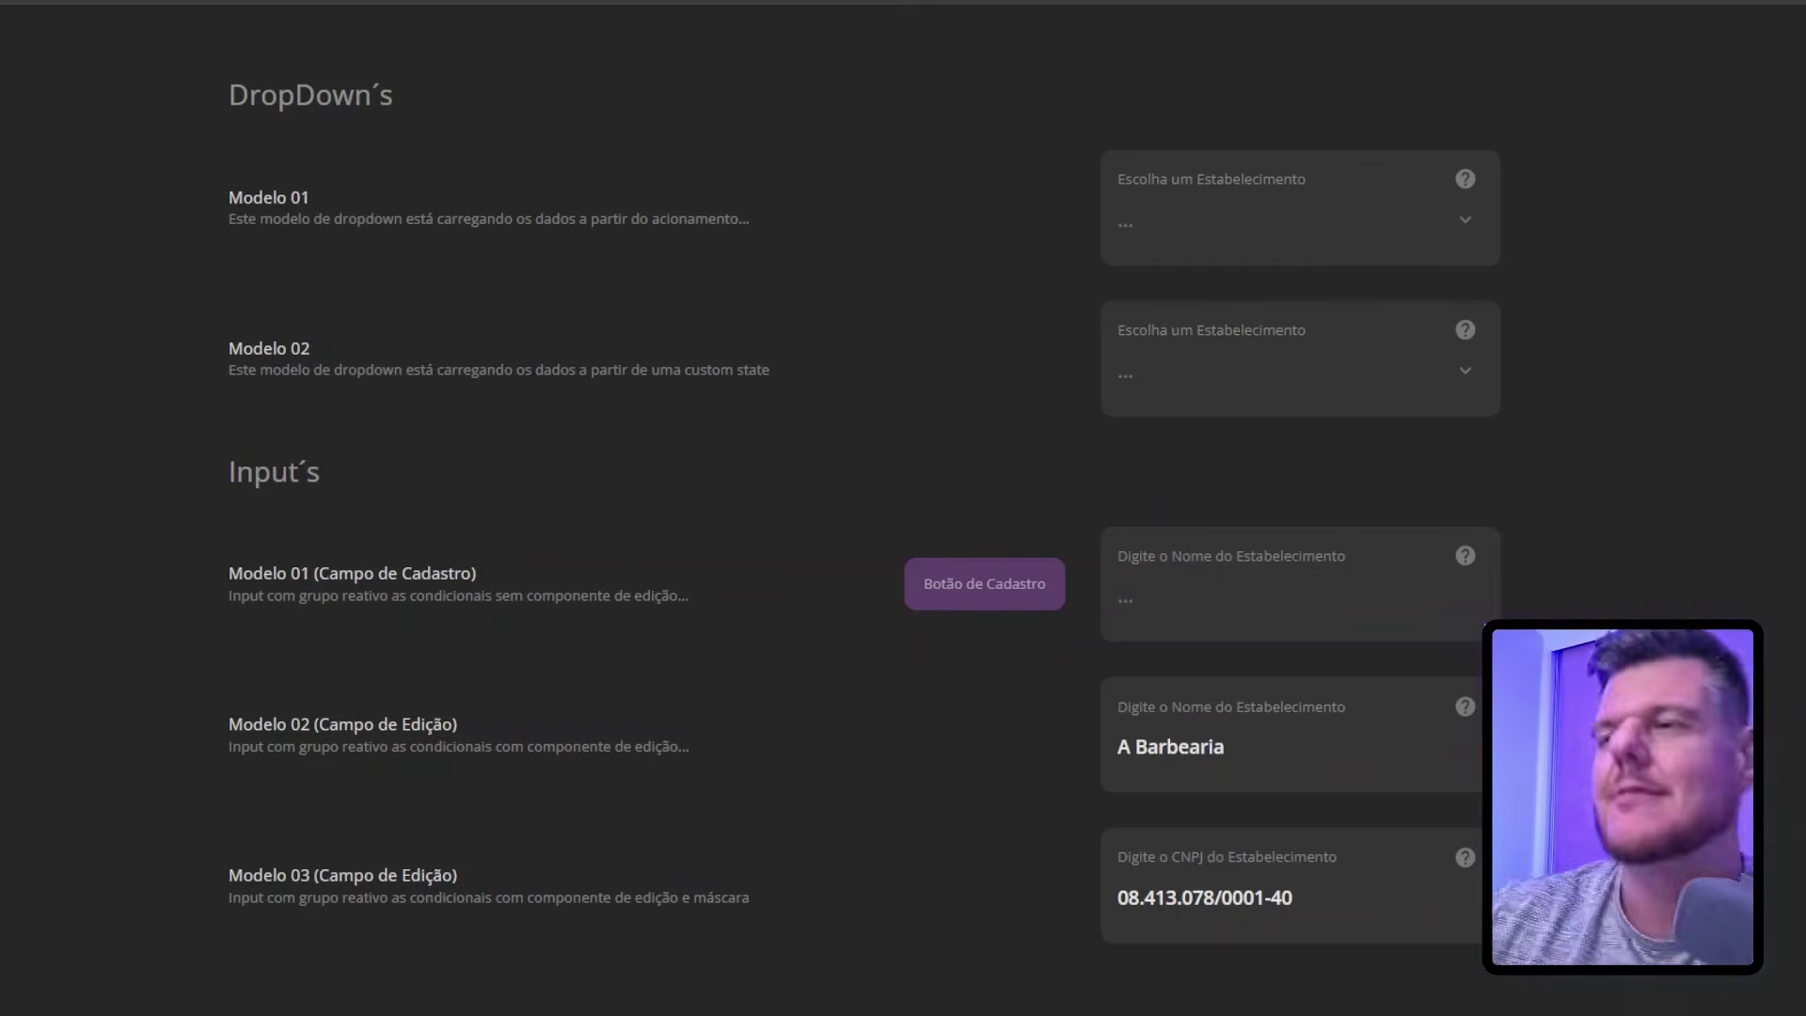
scroll(881, 508, "down", 4)
scroll(880, 508, "up", 2)
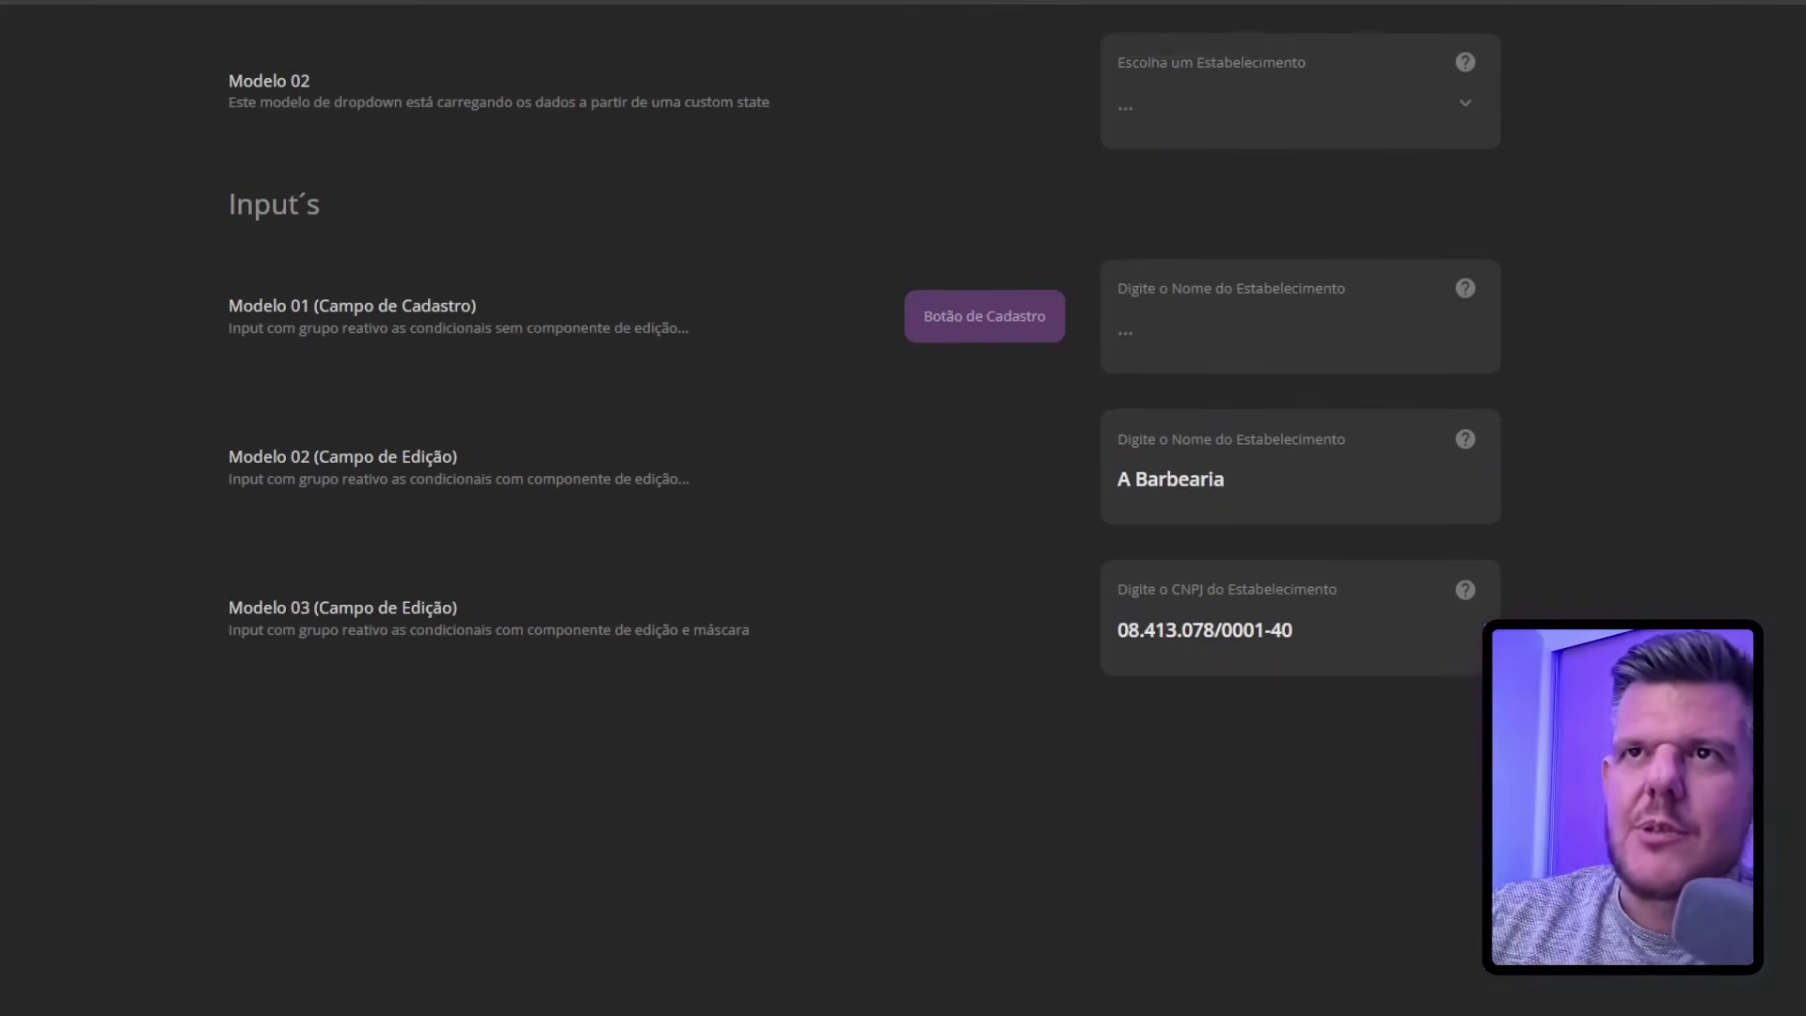
scroll(881, 508, "down", 1)
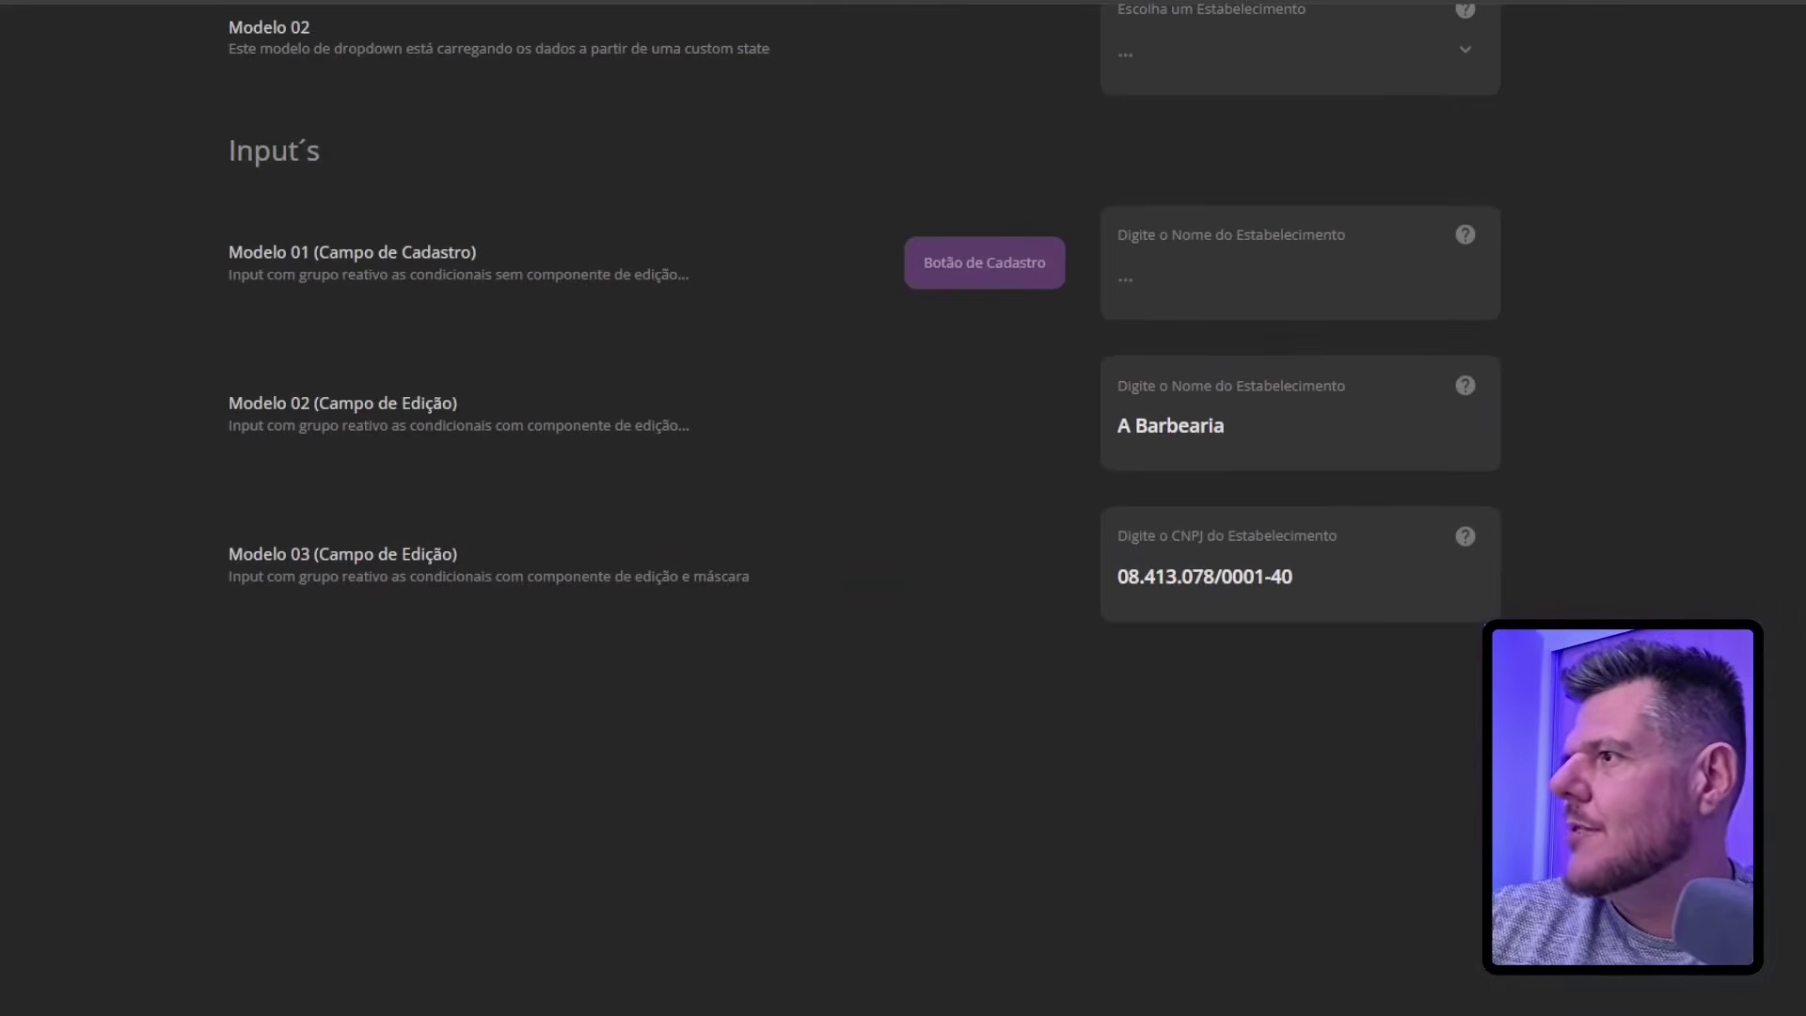
Enter the test text sndasuidhuidhsuiadhsa in the Modelo 01 (Campo de Cadastro) name field and clear it
scroll(880, 508, "down", 1)
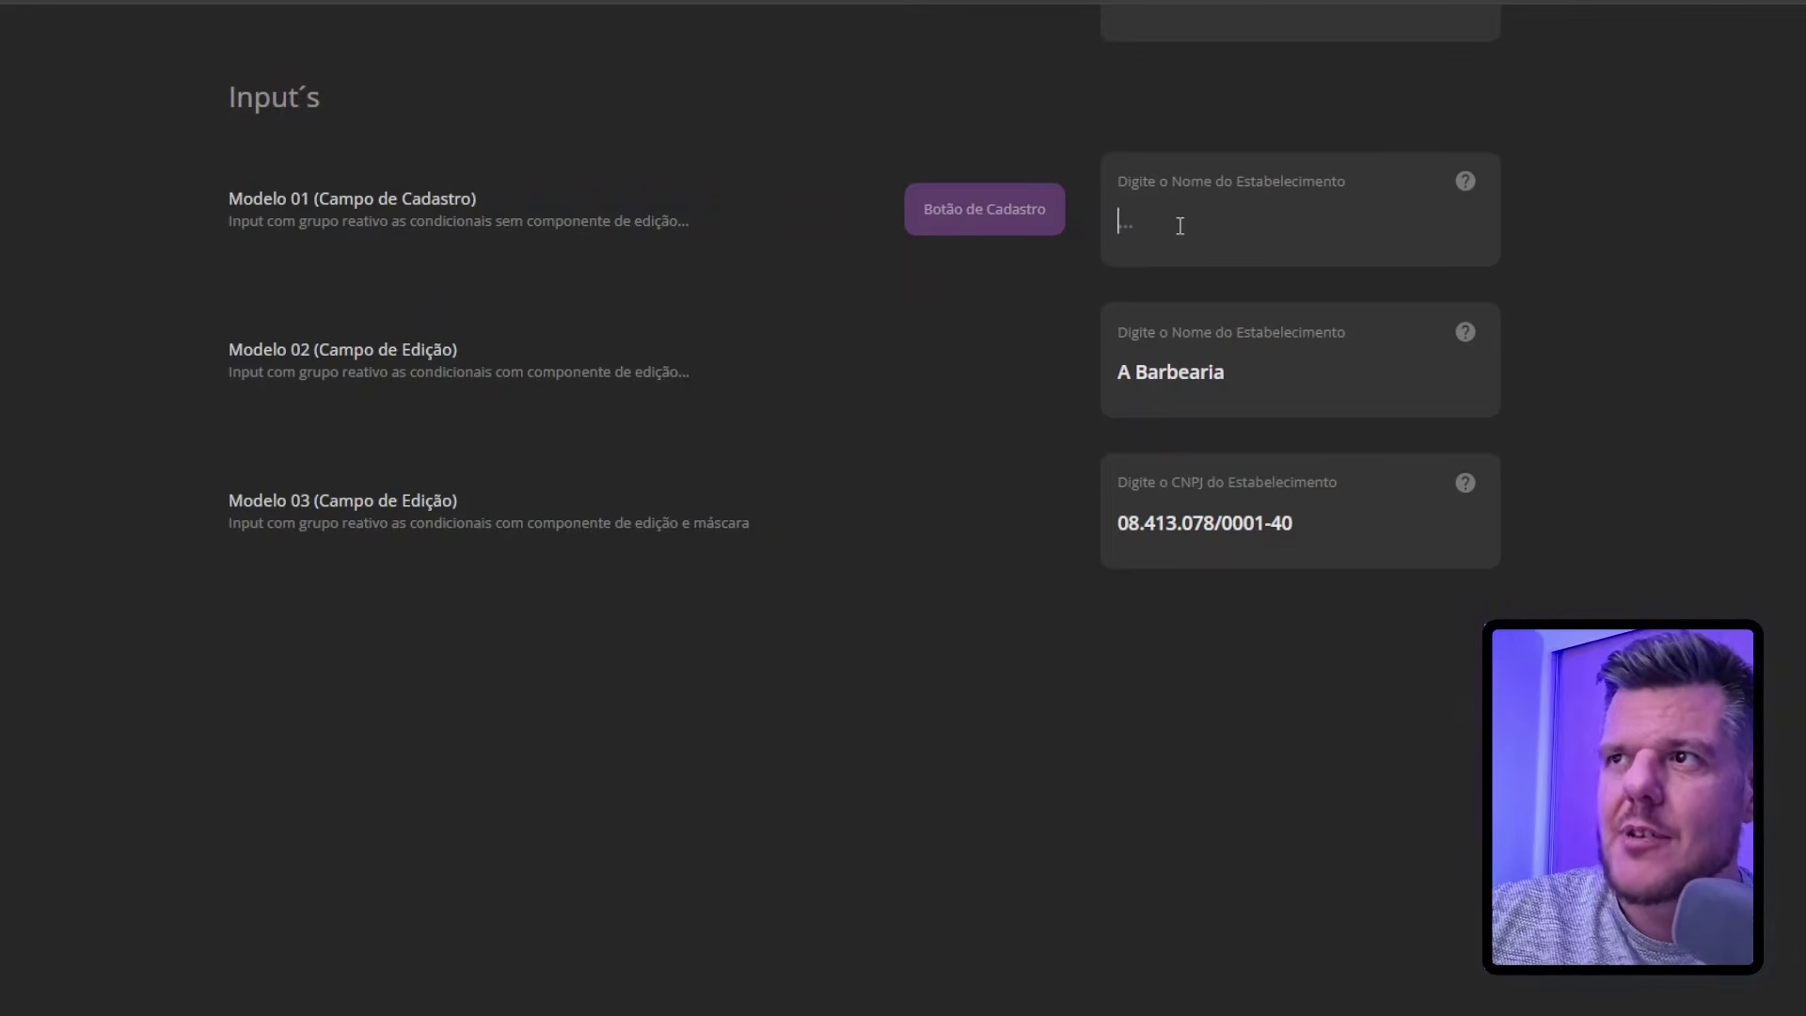
type("sndasuidhuidhsuiadhsa")
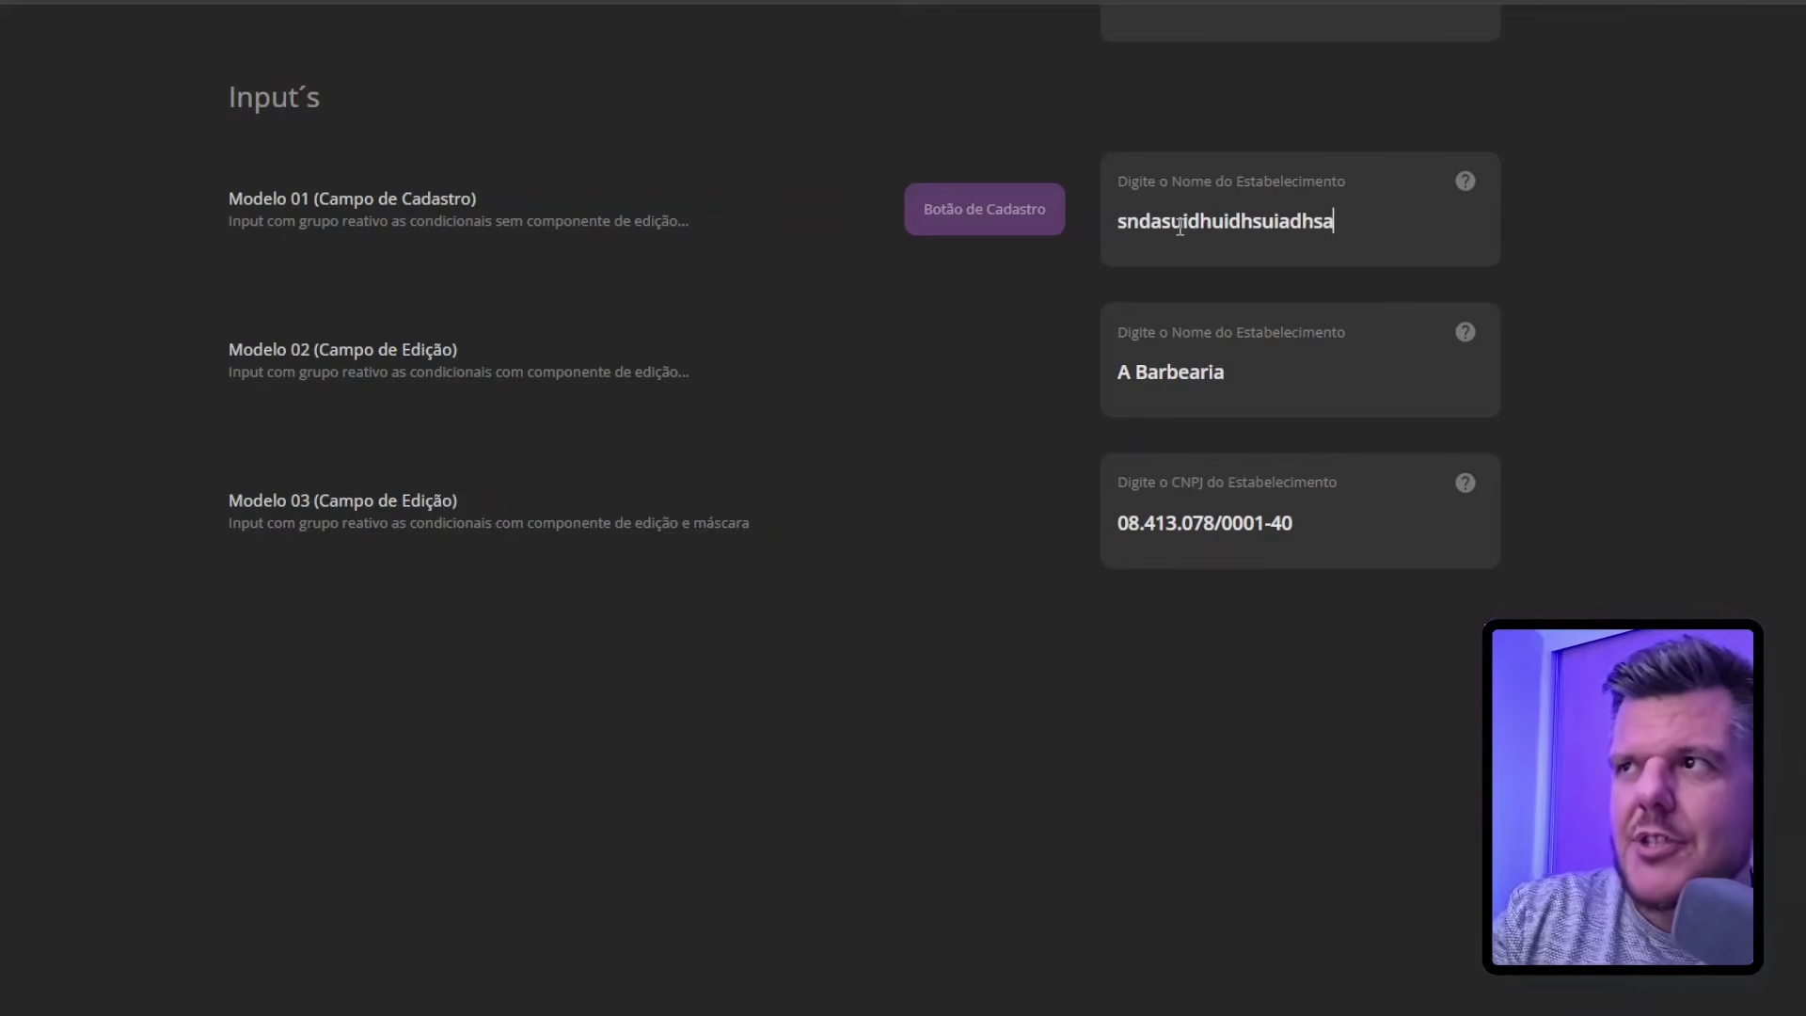
key("BackSpace")
key("BackSpace")
key("BackSpace")
key("BackSpace")
key("BackSpace")
key("BackSpace")
key("BackSpace")
key("BackSpace")
key("BackSpace")
key("BackSpace")
key("BackSpace")
key("BackSpace")
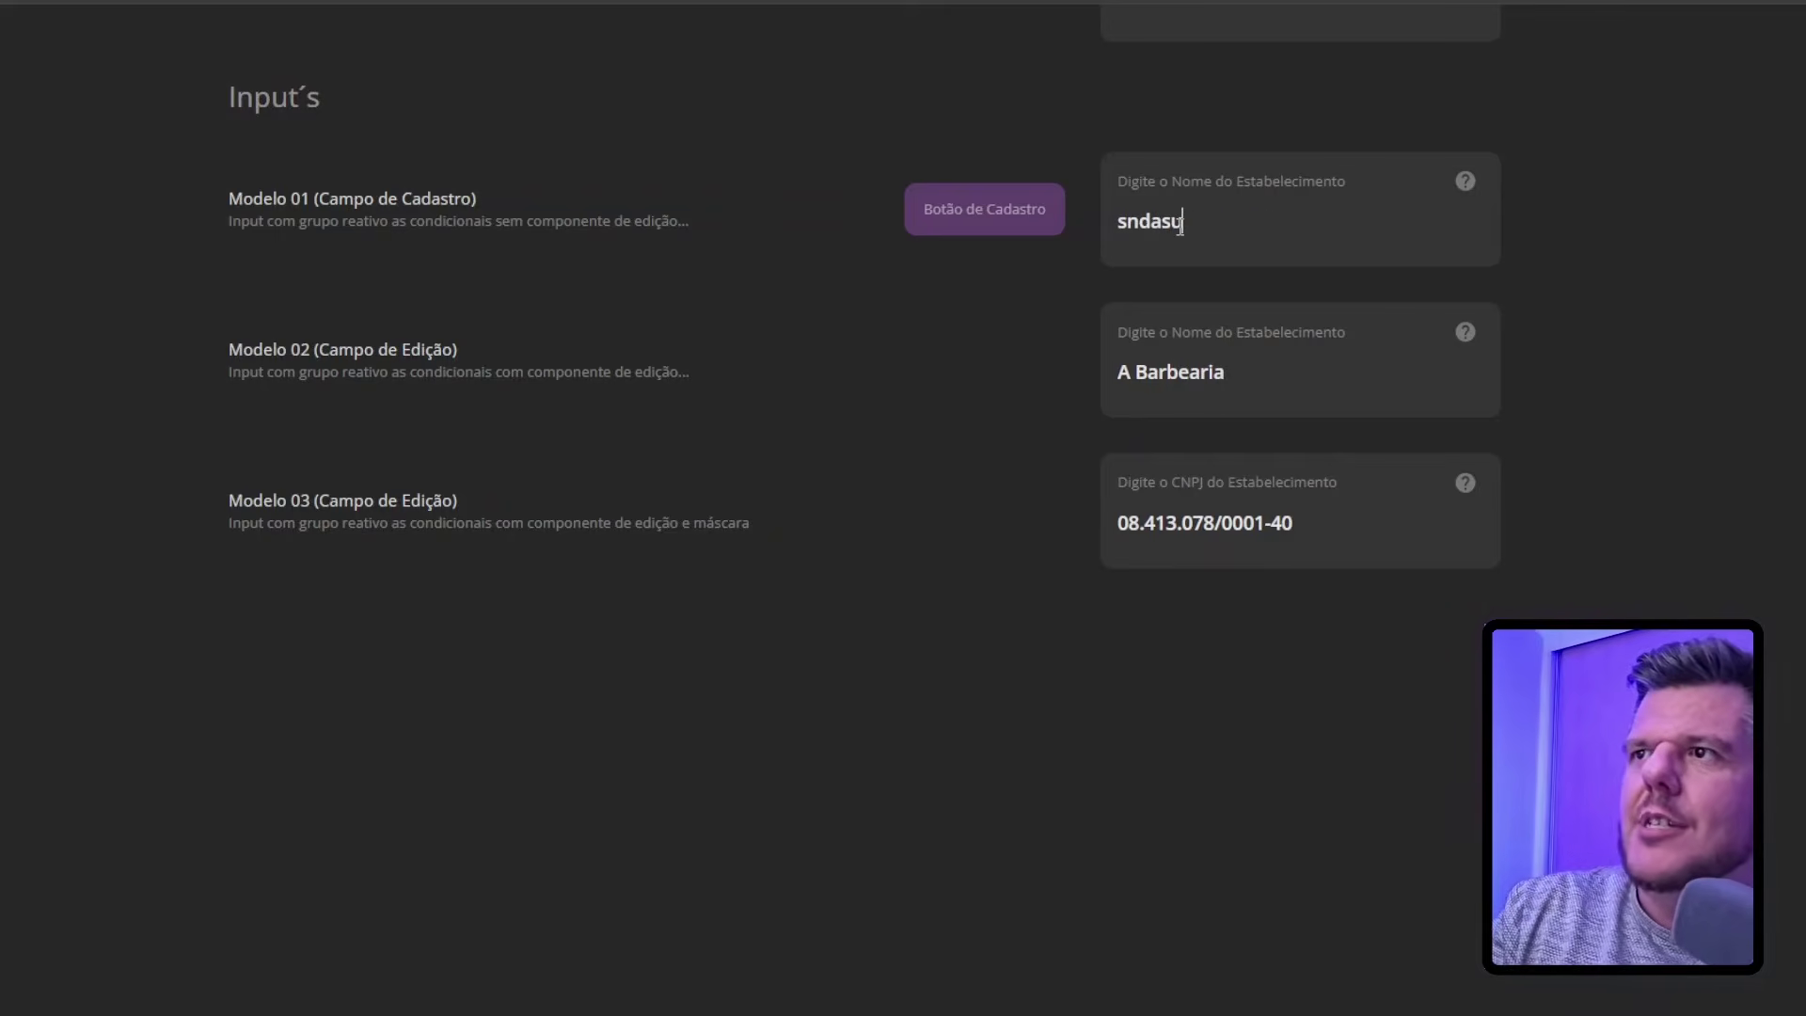
Check the Modelo 01 input's help tooltip and its reaction to Botão de Cadastro while the name field is empty
mouse_move(1468, 184)
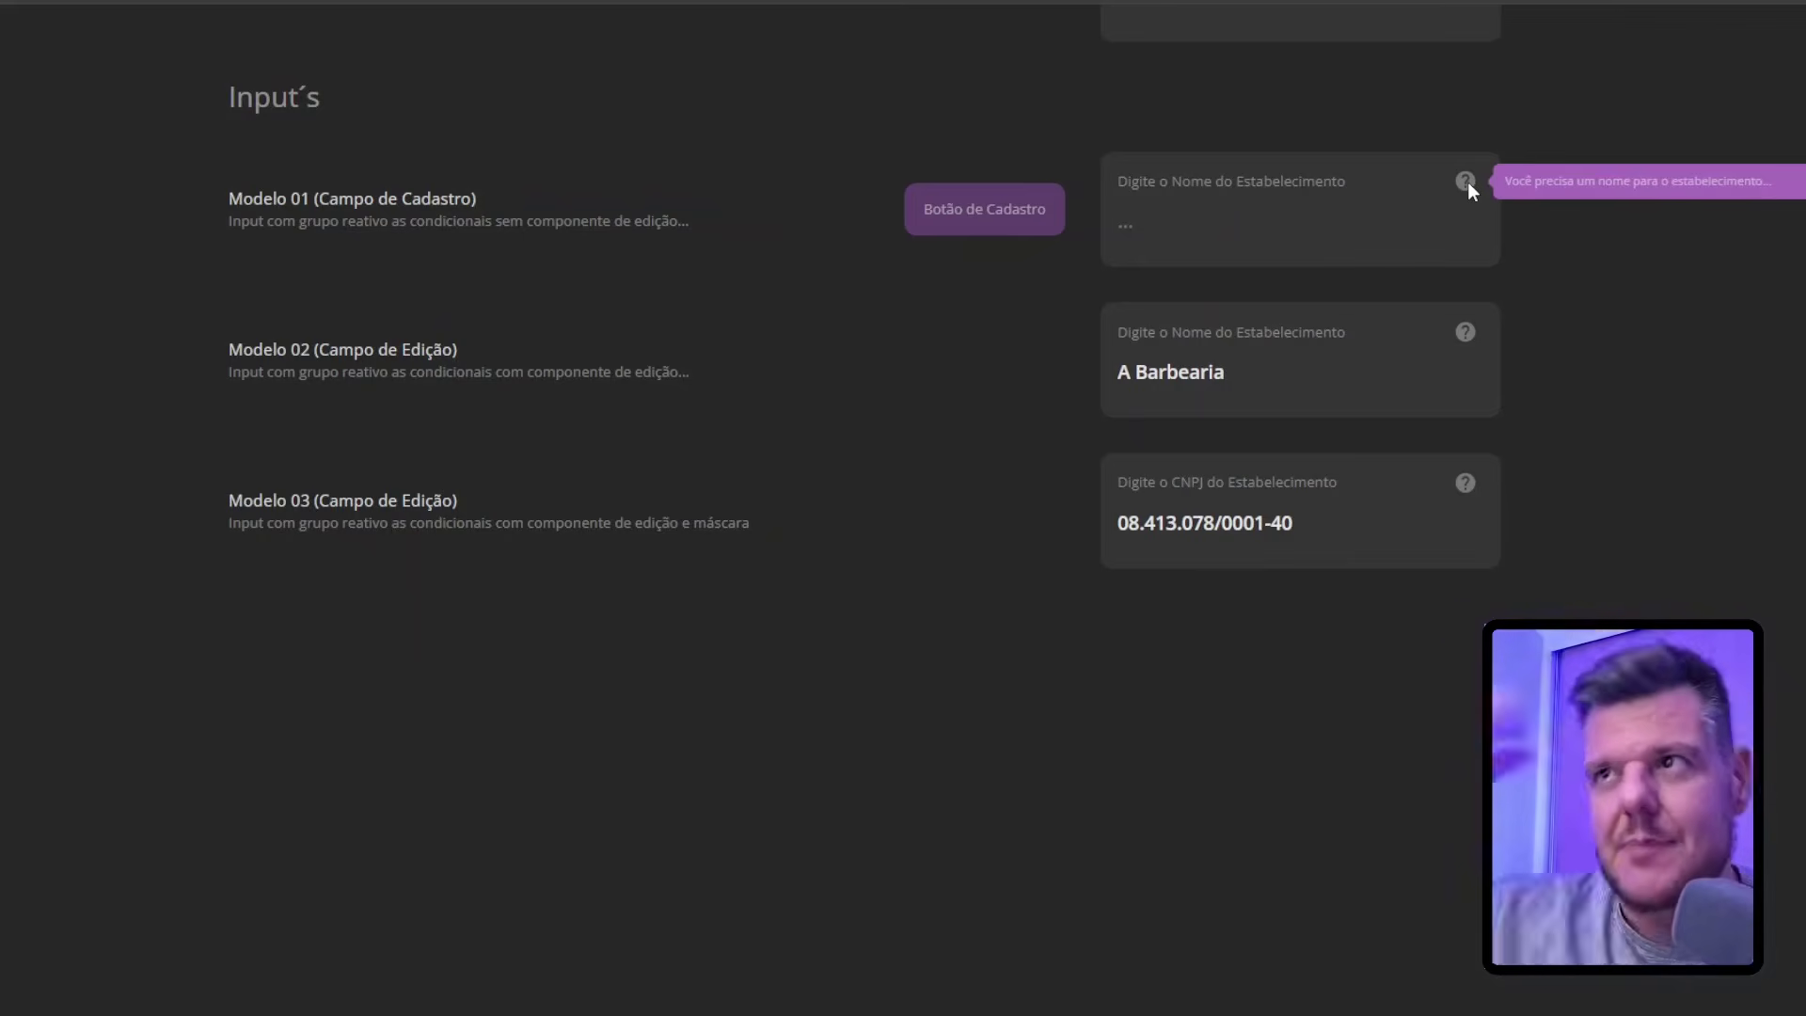
left_click_drag(1137, 180, 1330, 259)
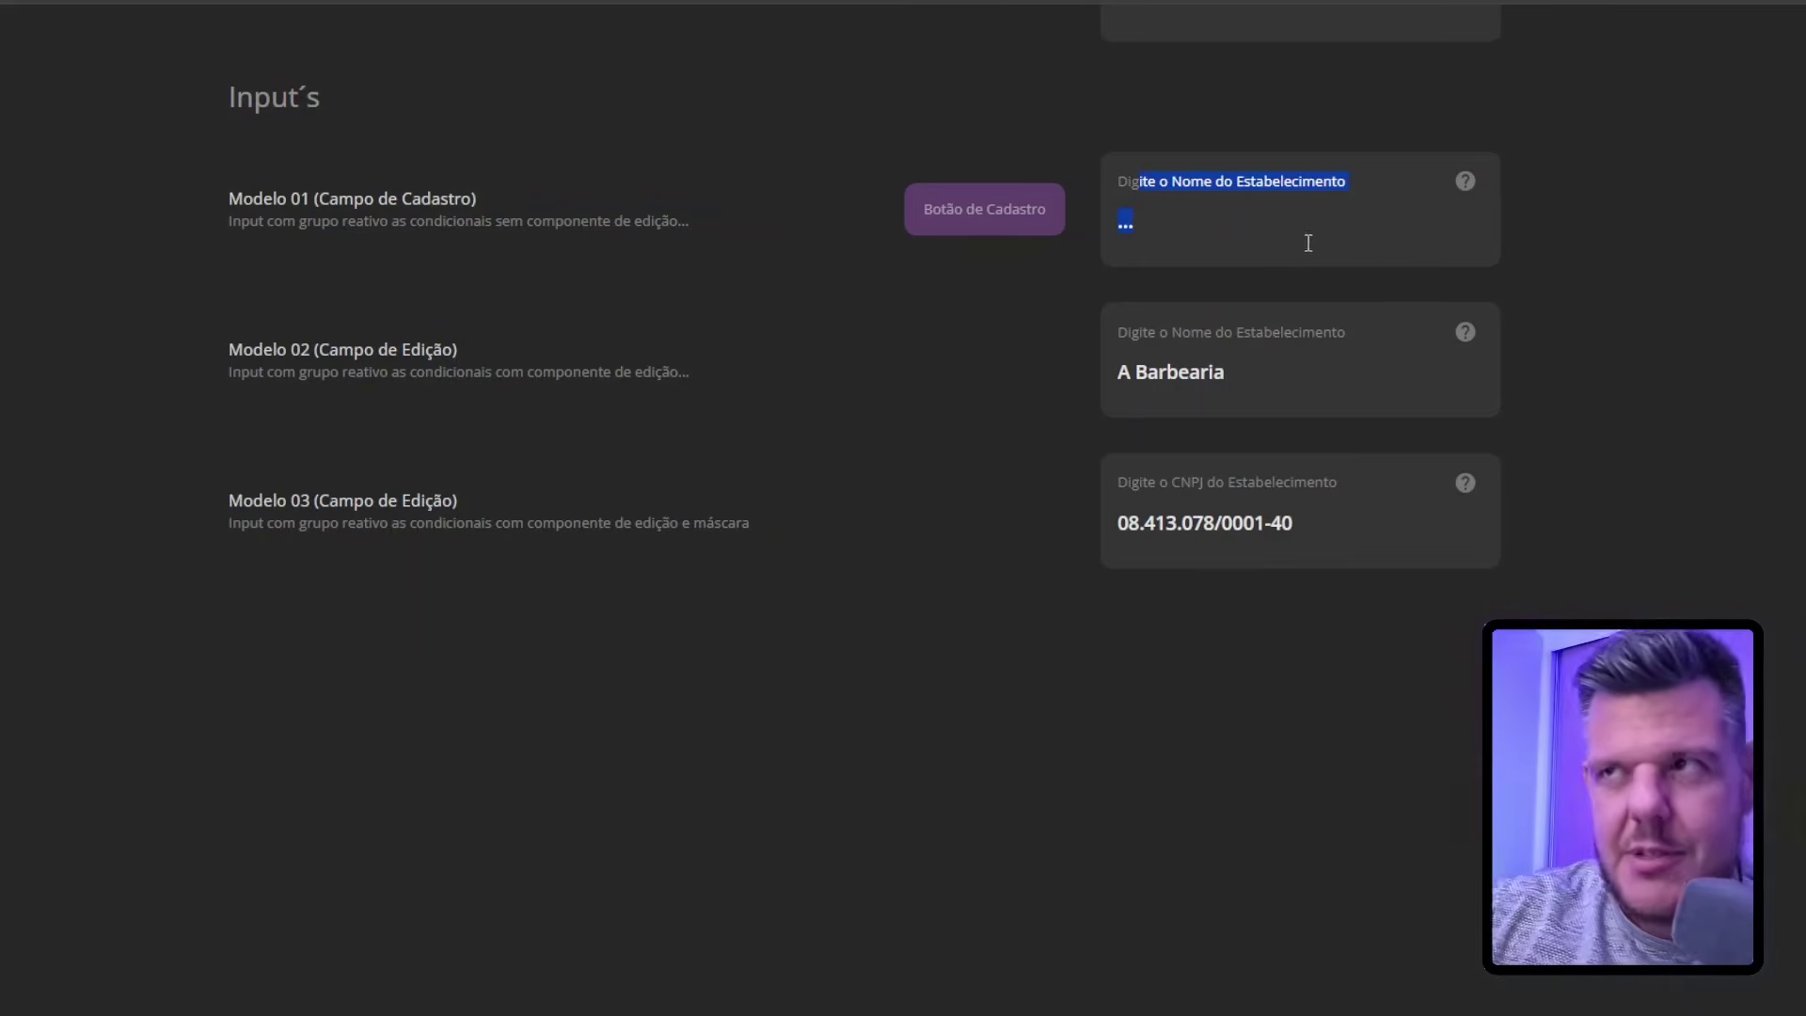
left_click(1288, 229)
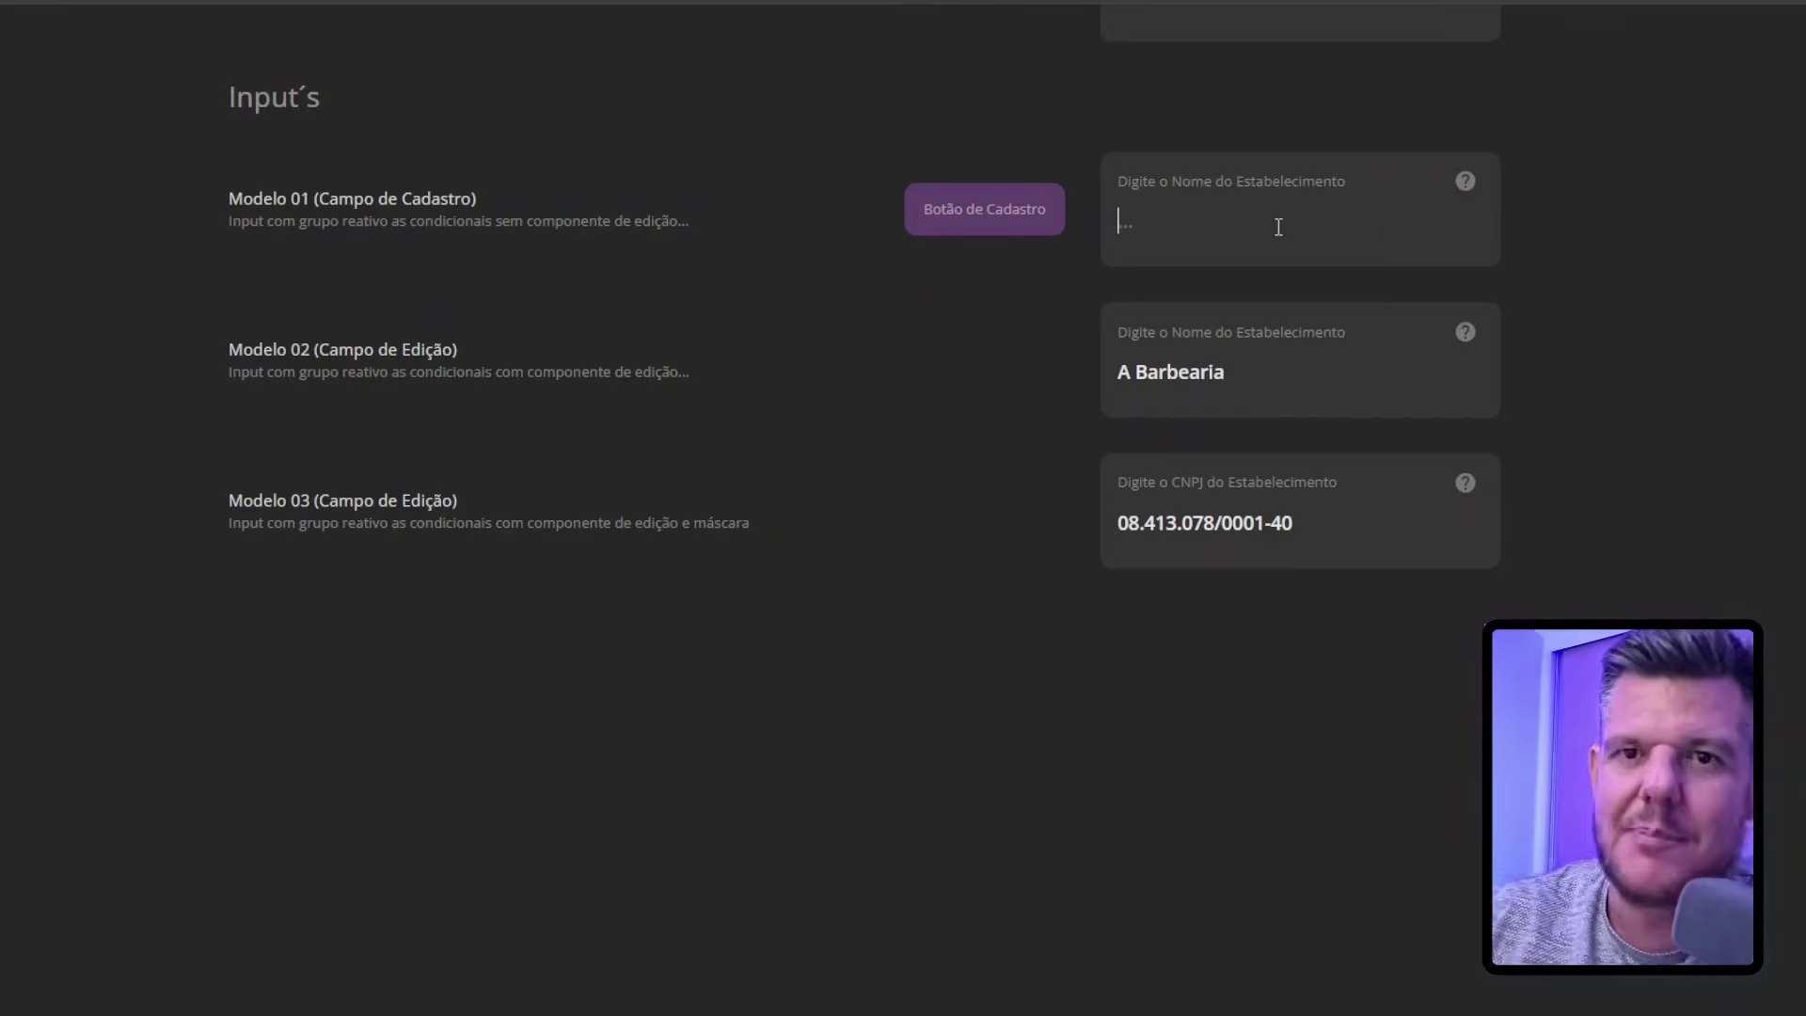
left_click(997, 197)
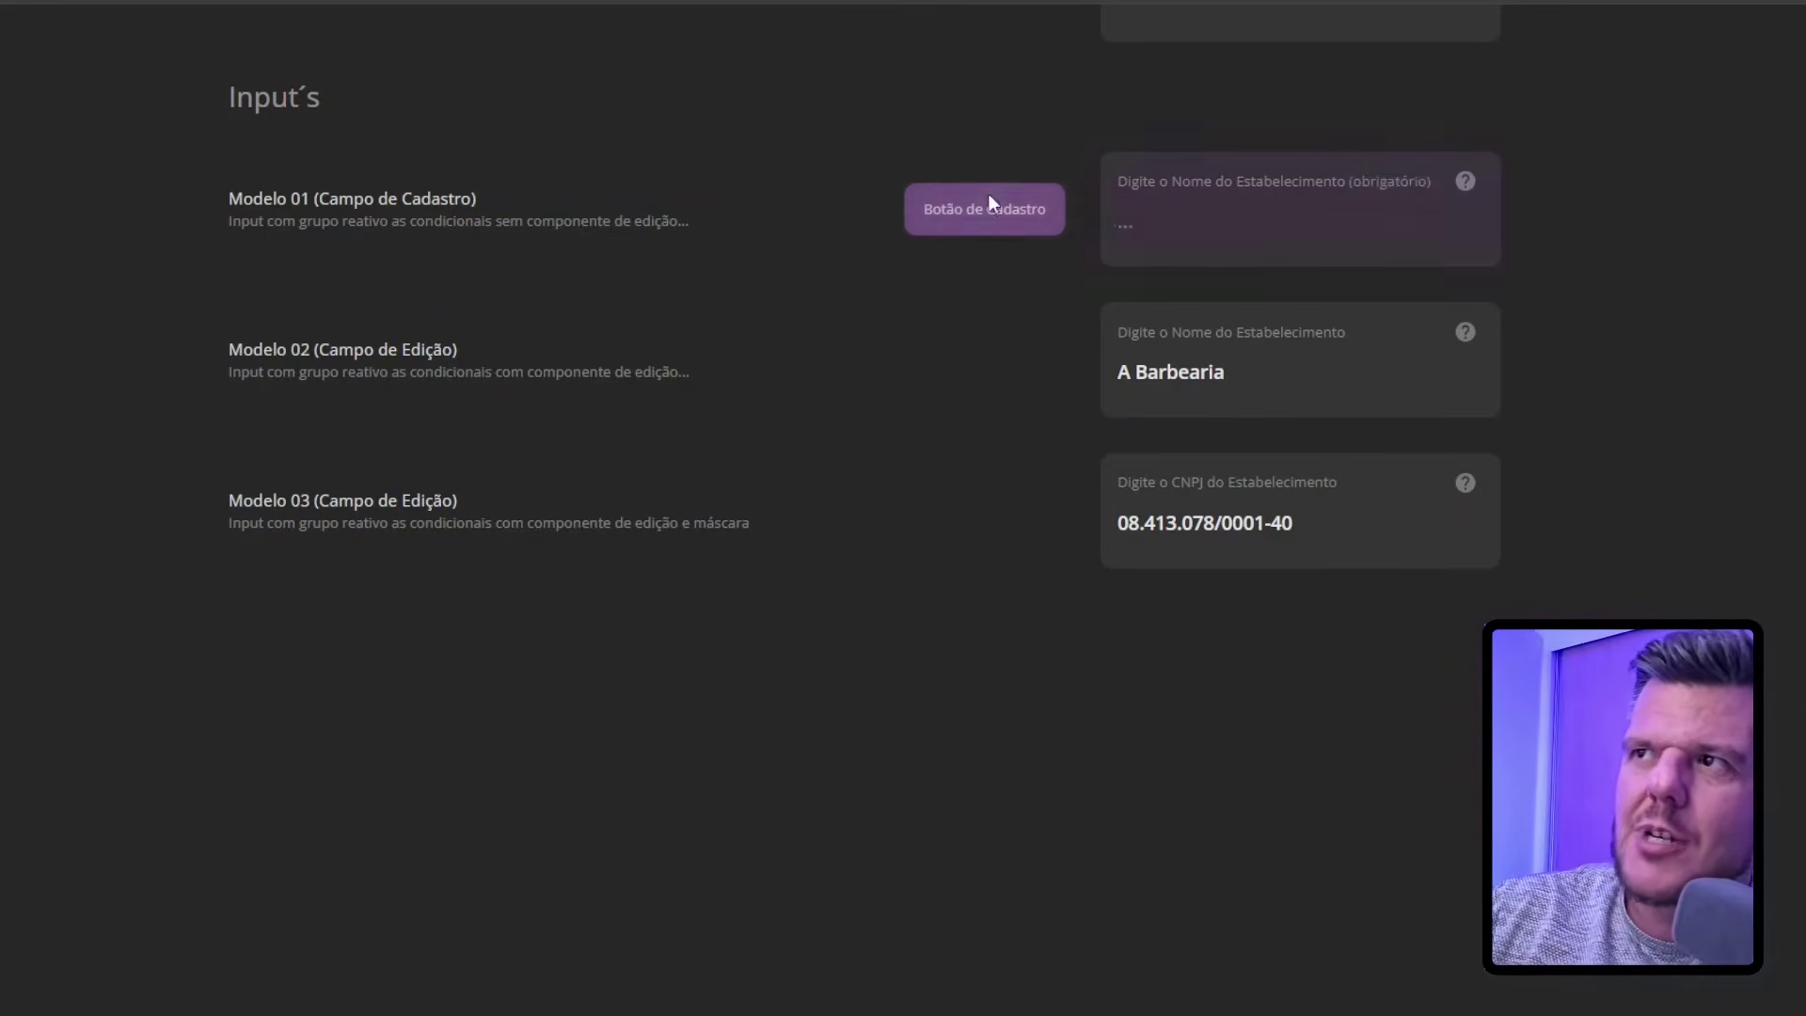
mouse_move(1028, 212)
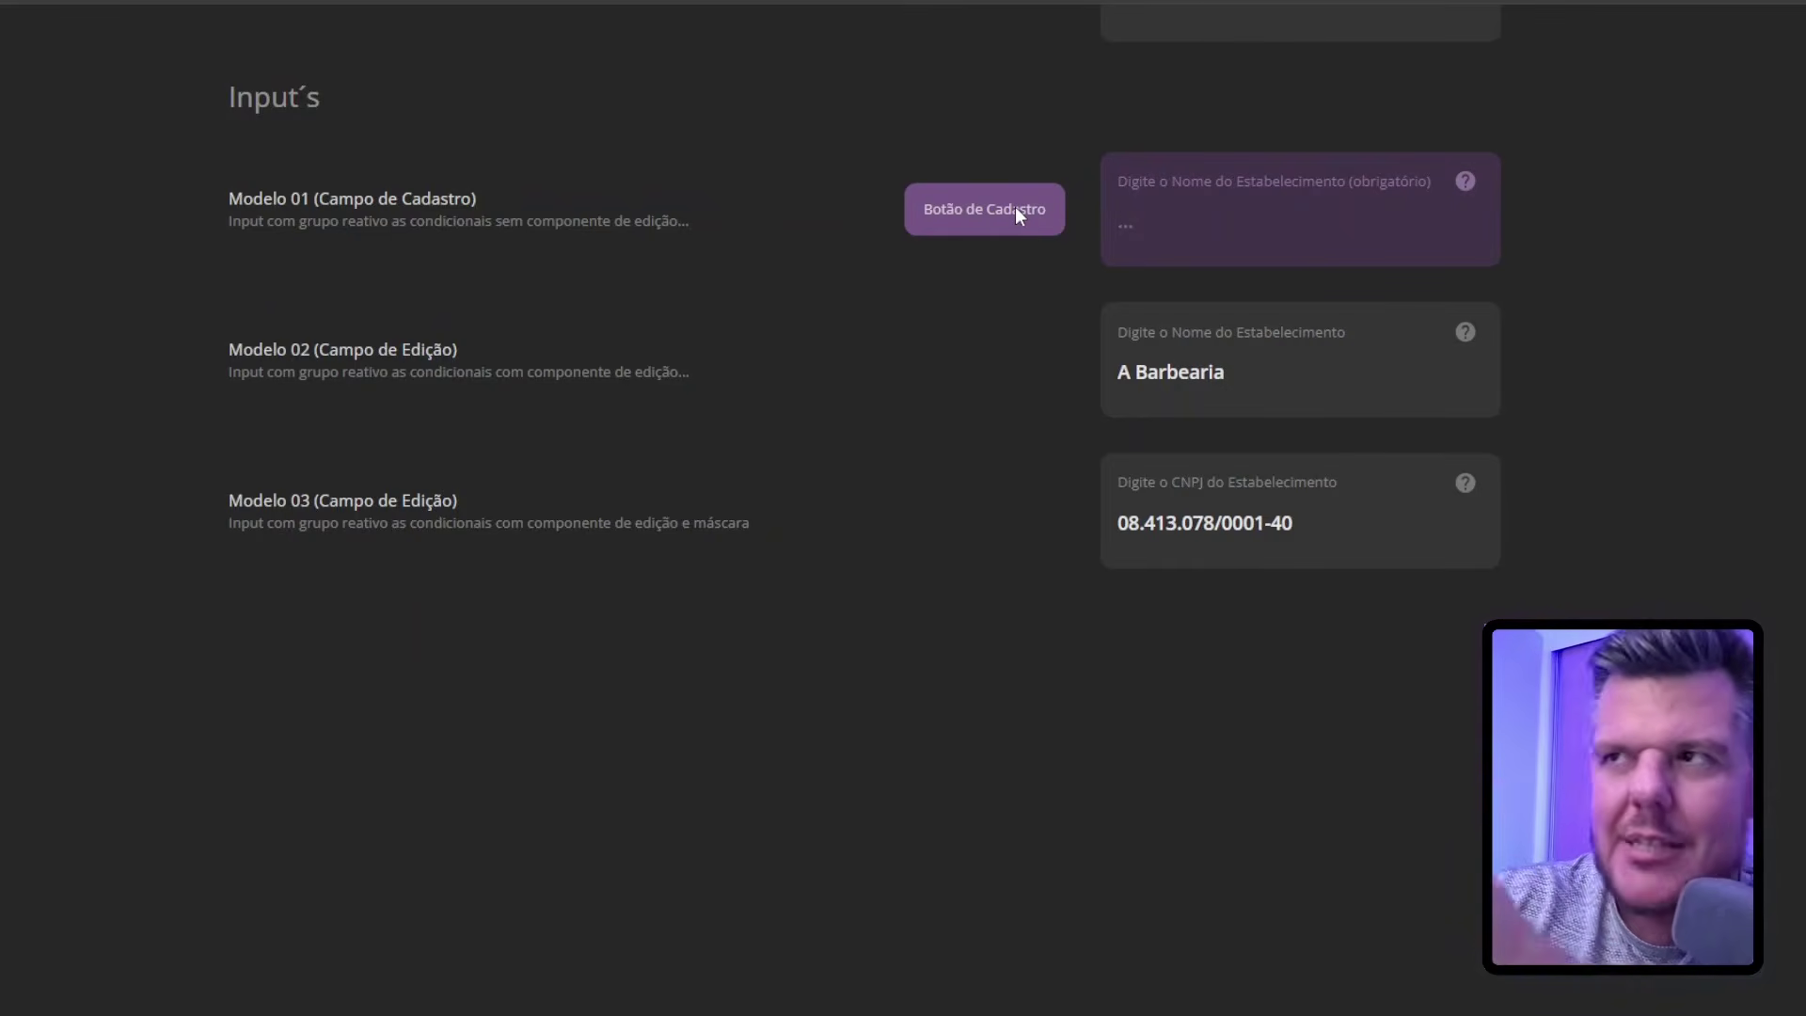
left_click(788, 292)
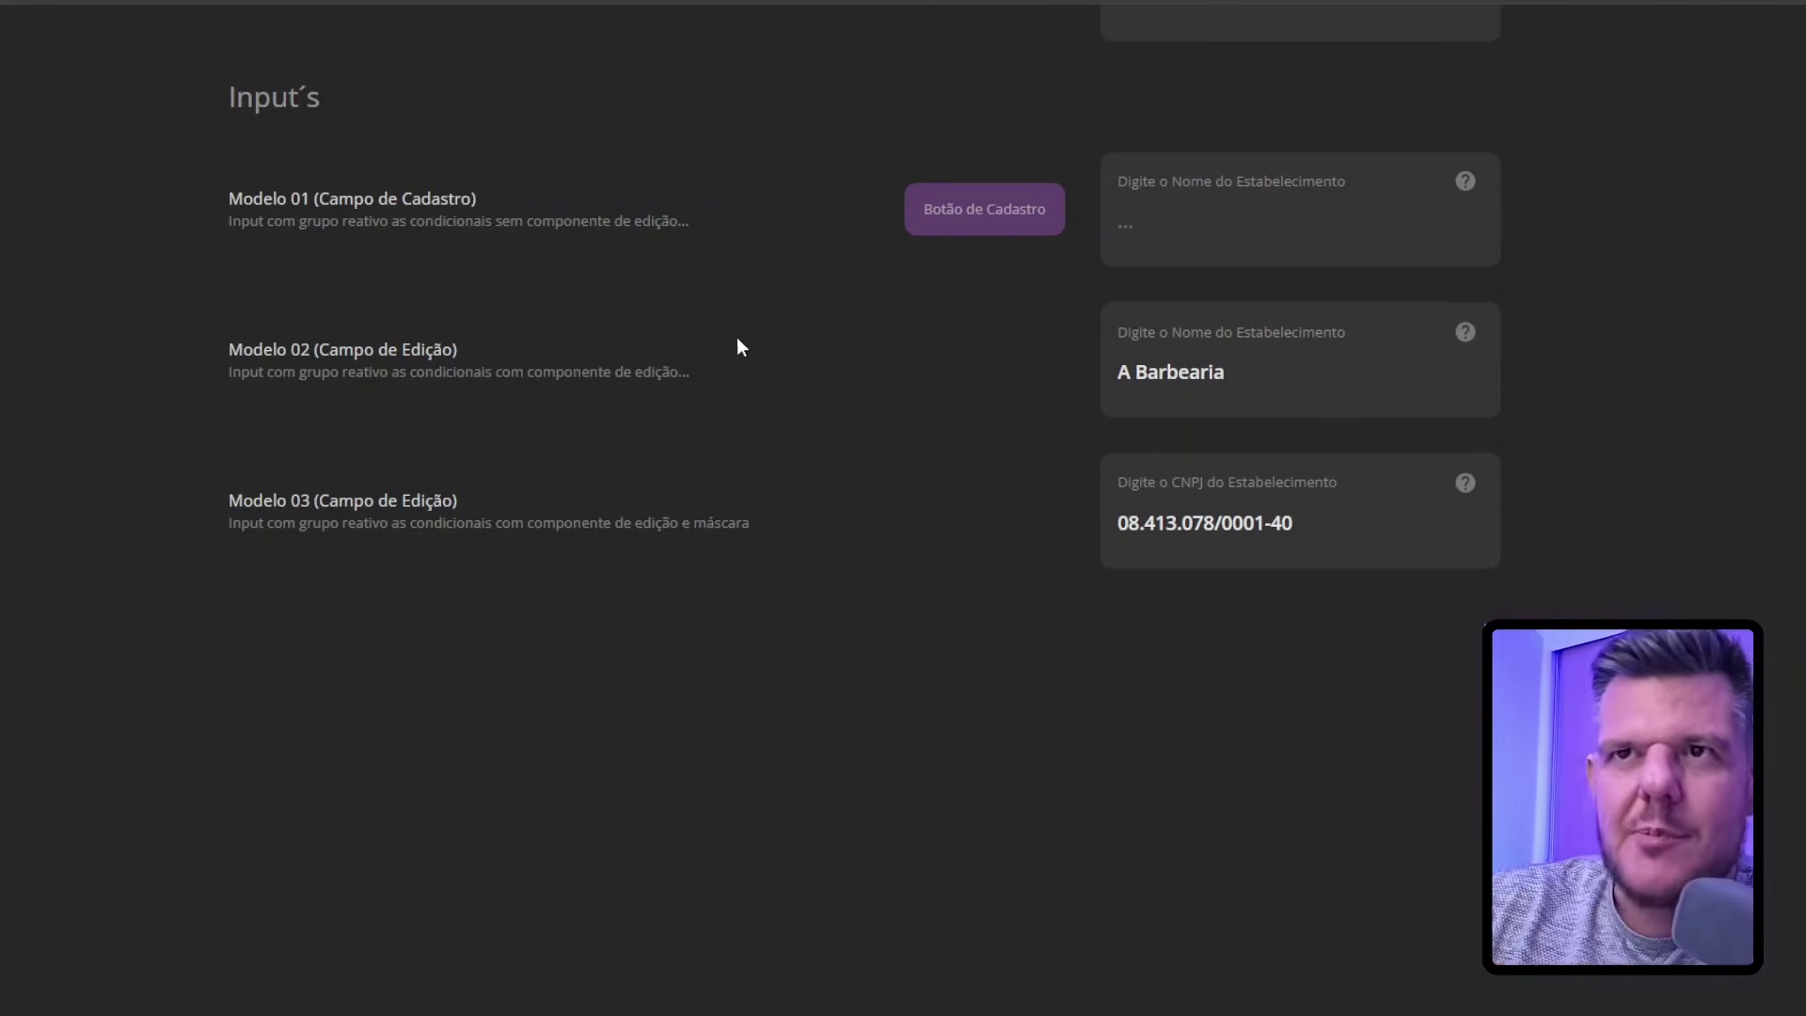
Highlight the title and description of Modelo 02 (Campo de Edição) in the Input's section
left_click_drag(235, 348, 458, 348)
left_click(324, 345)
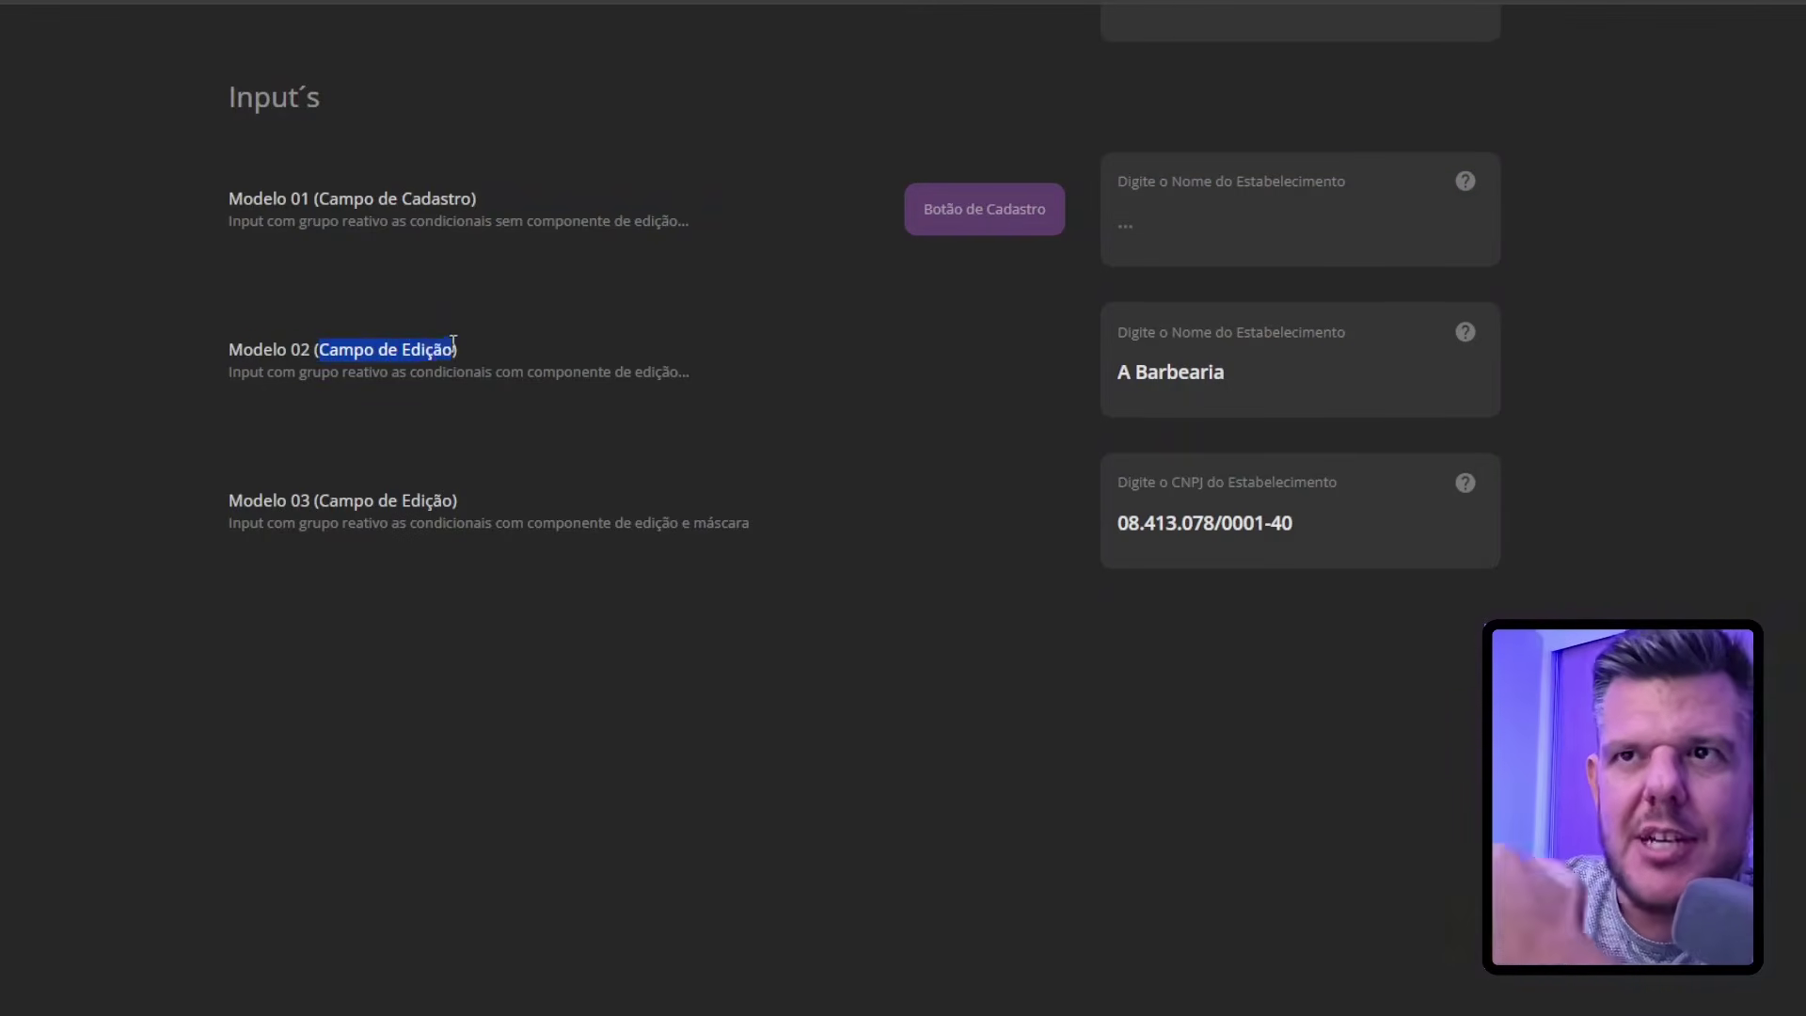
left_click(316, 379)
left_click_drag(273, 372, 611, 374)
left_click(812, 380)
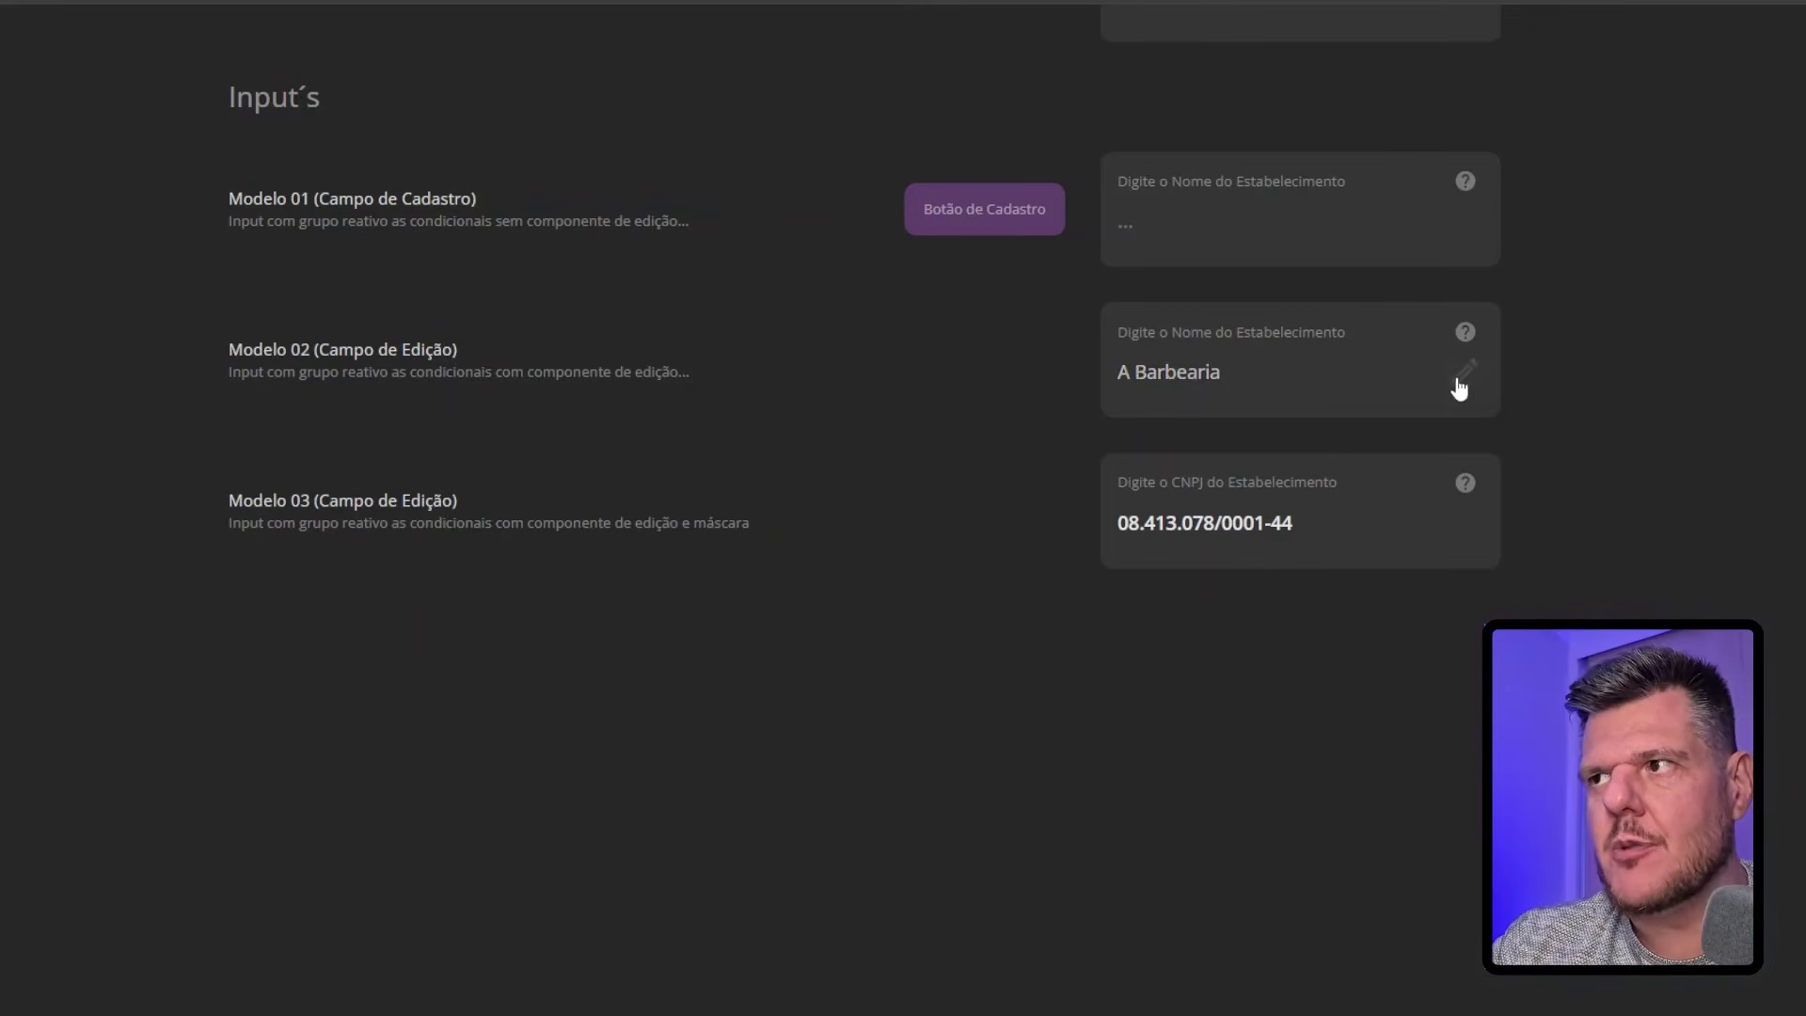
Change the establishment name in the Modelo 02 field to "A Barbearia asd" and save the edit
left_click_drag(1283, 370, 1226, 372)
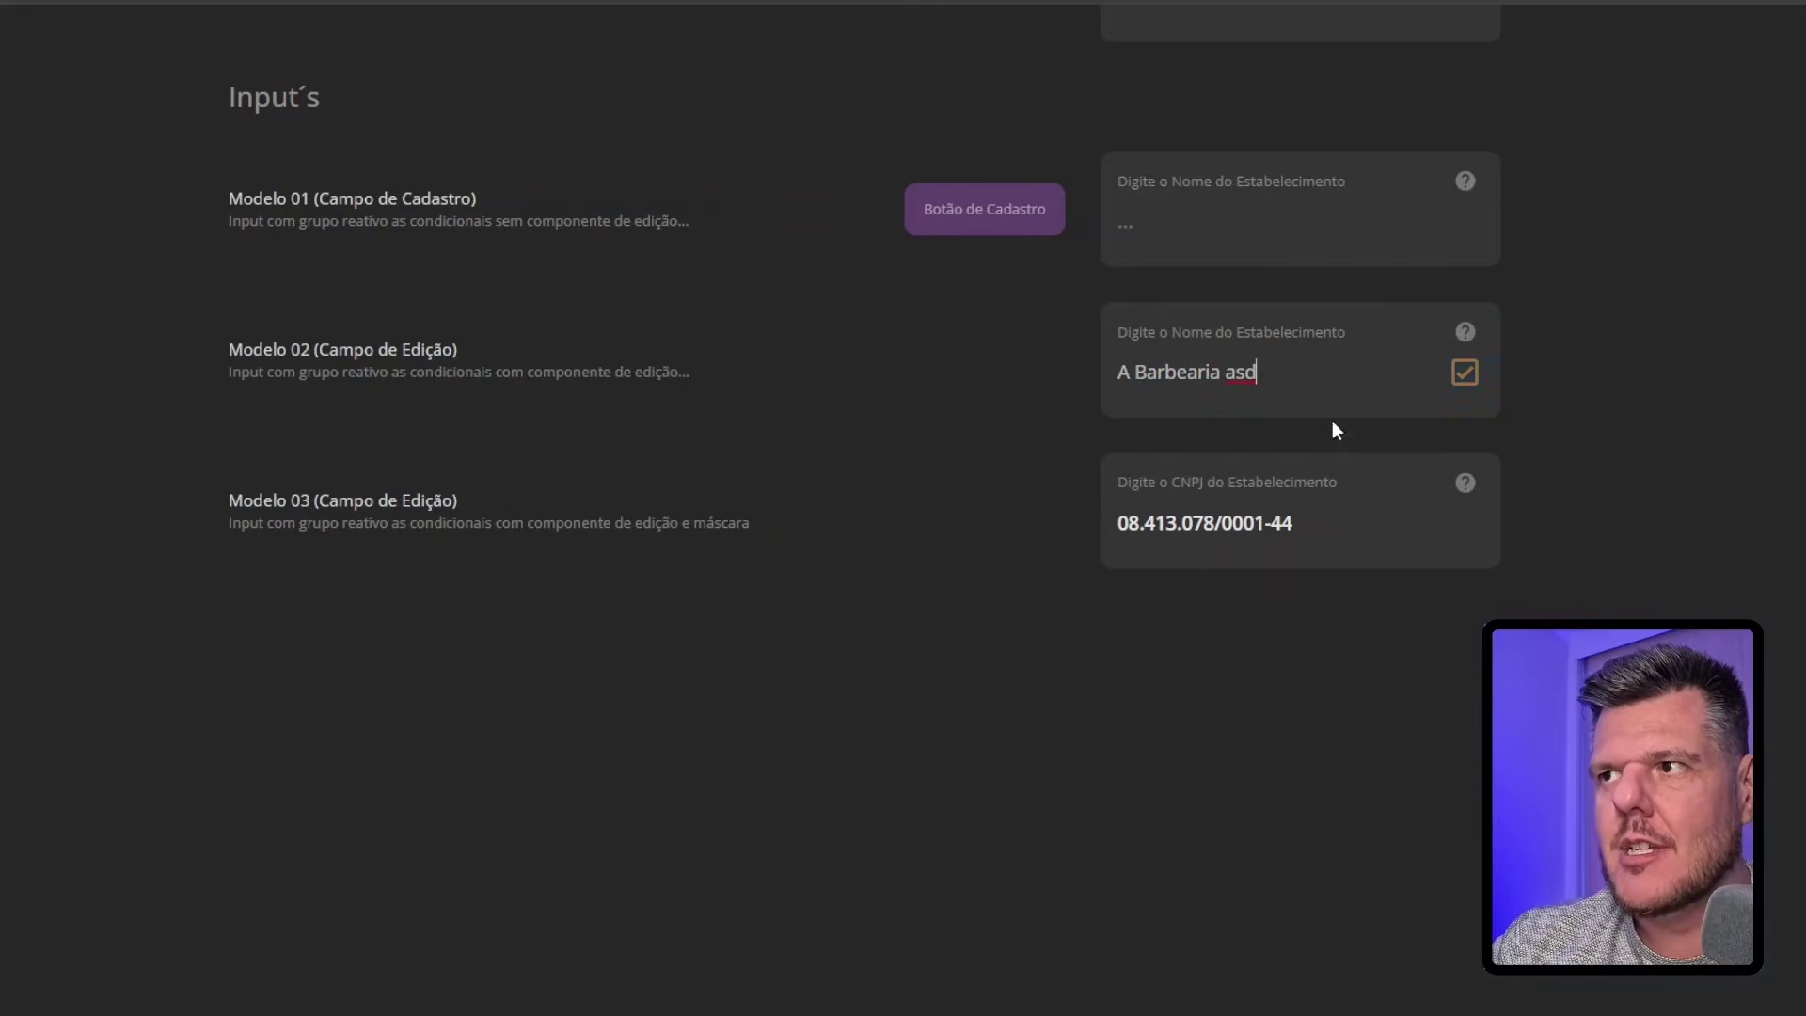
mouse_move(1270, 381)
left_mouse_down()
mouse_move(1222, 375)
mouse_move(1341, 410)
mouse_move(1162, 373)
mouse_move(1259, 374)
left_mouse_up()
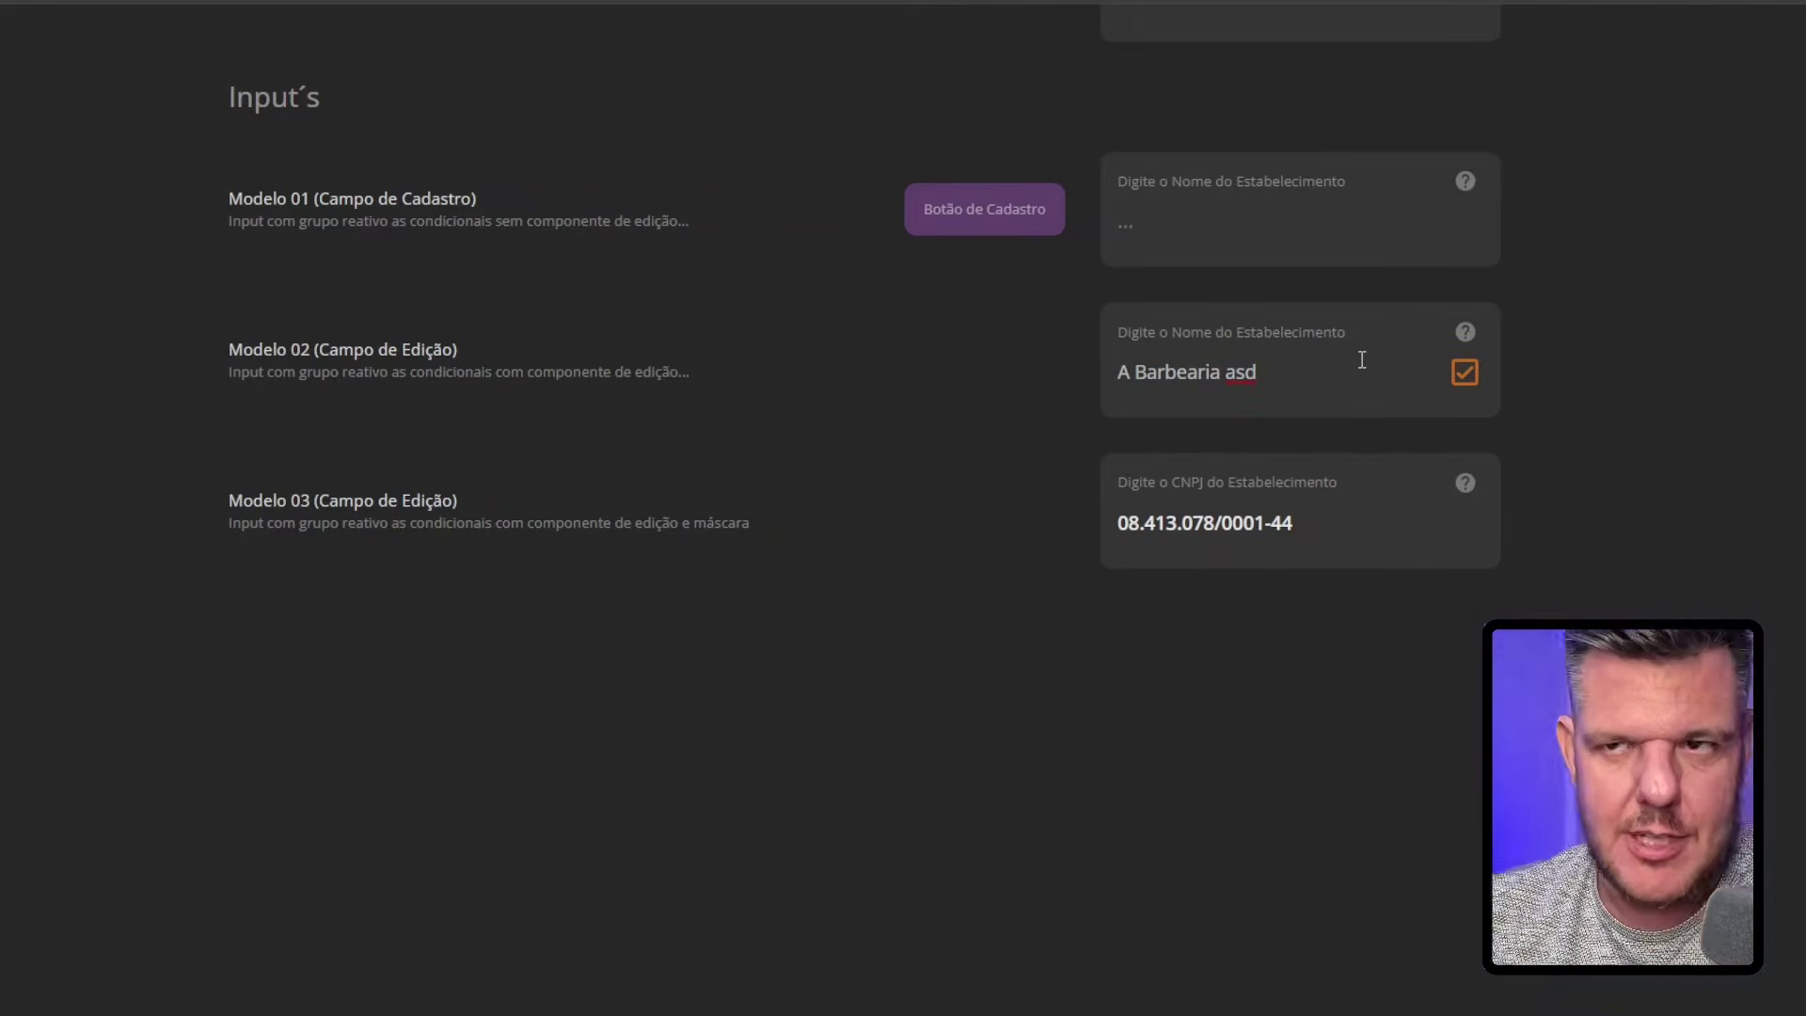
left_click(1464, 373)
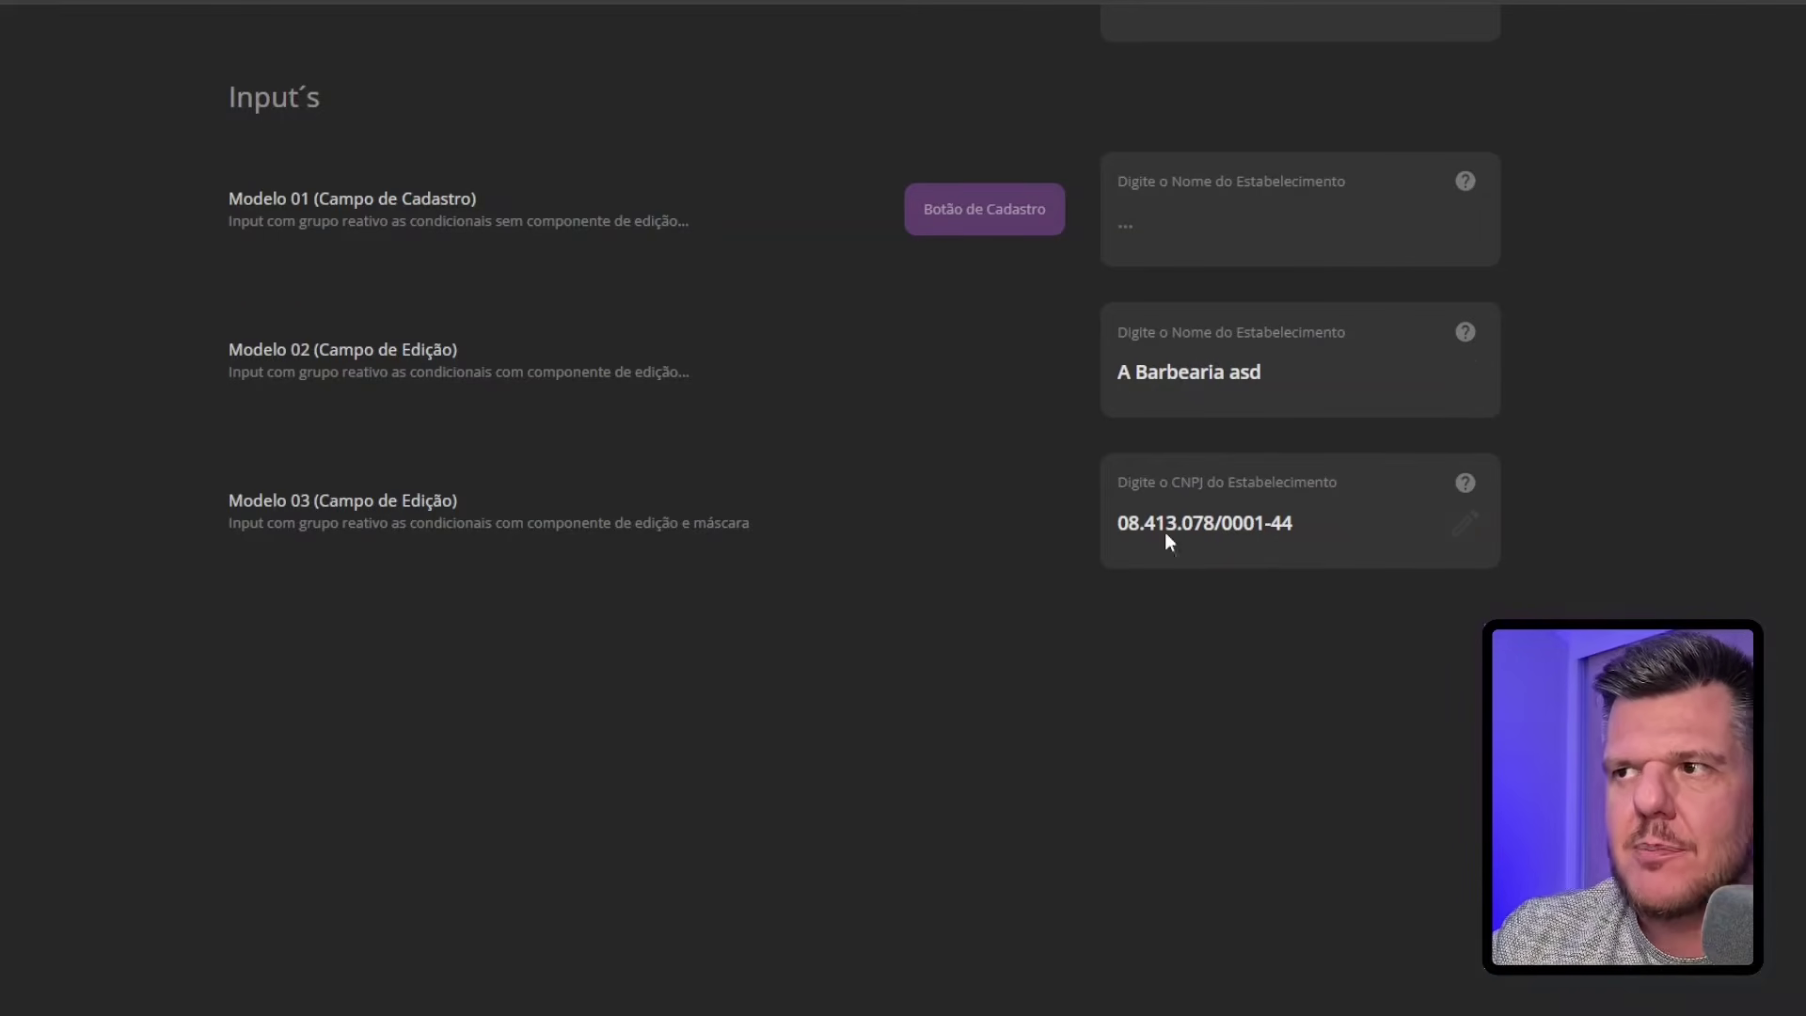
Open the Modelo 03 field for editing, clear its CNPJ and highlight the required-field label
left_click_drag(1248, 529, 1076, 522)
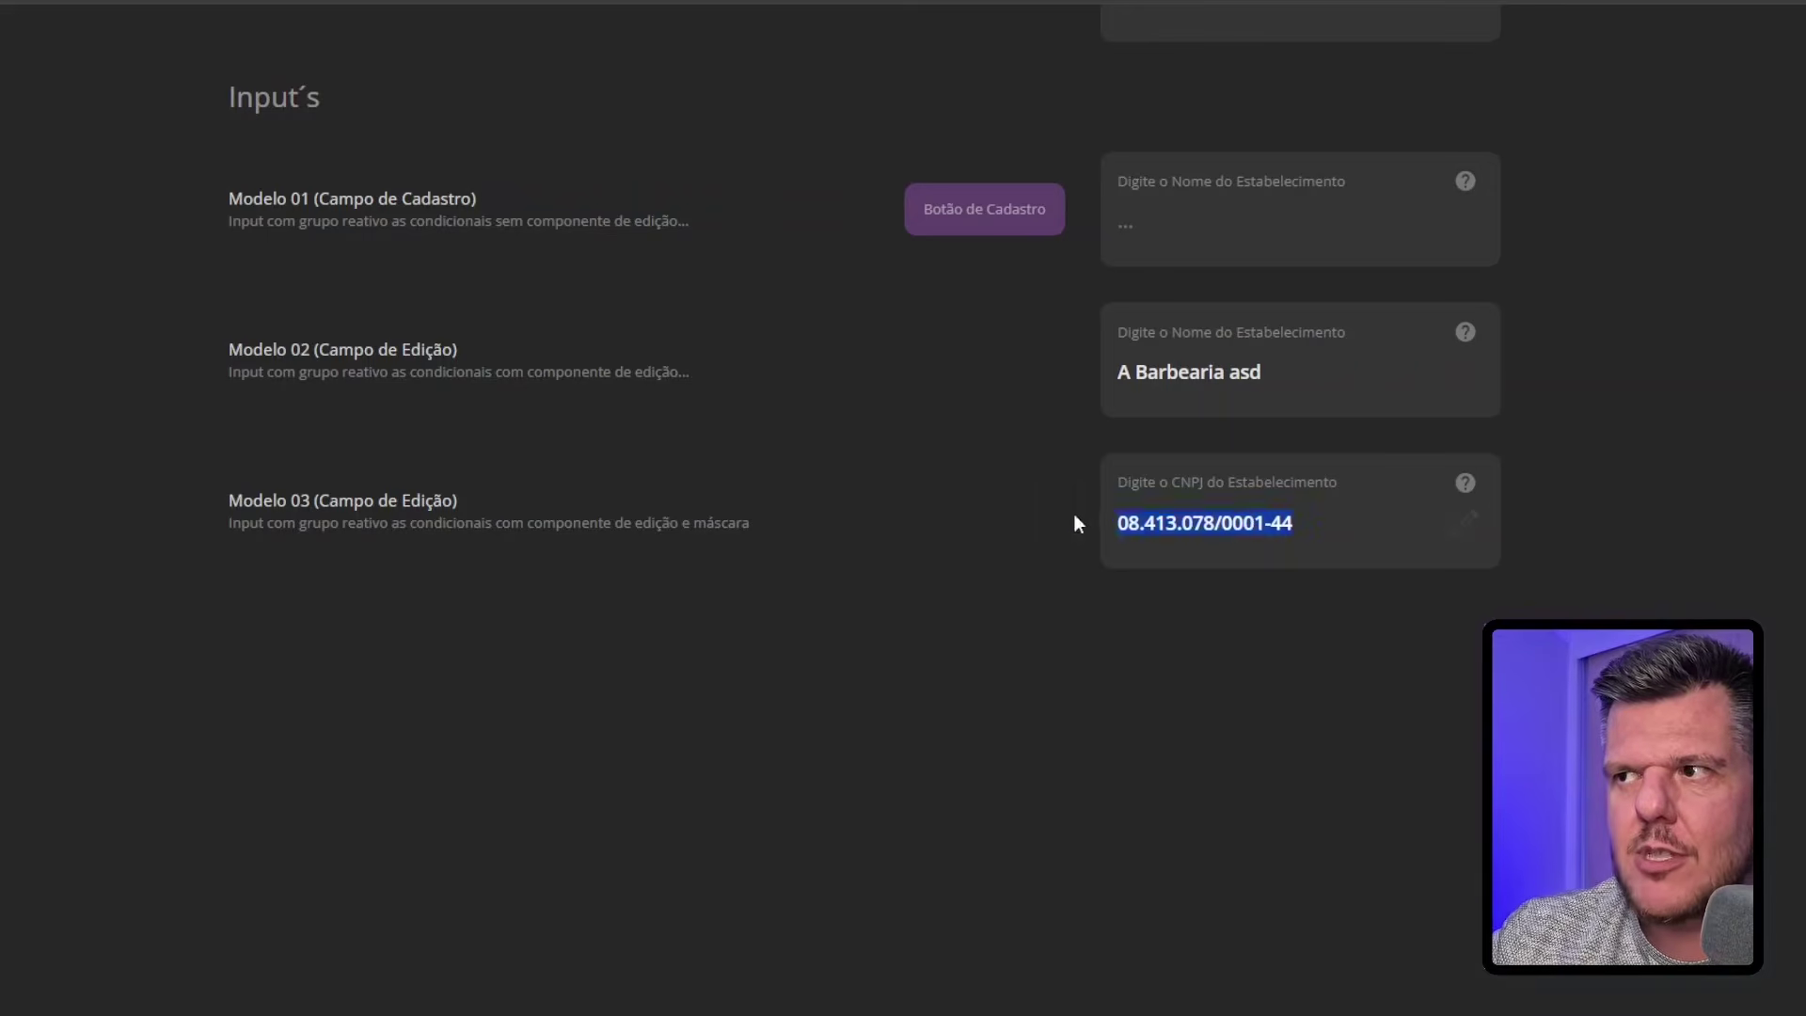
left_click_drag(1288, 528, 1163, 529)
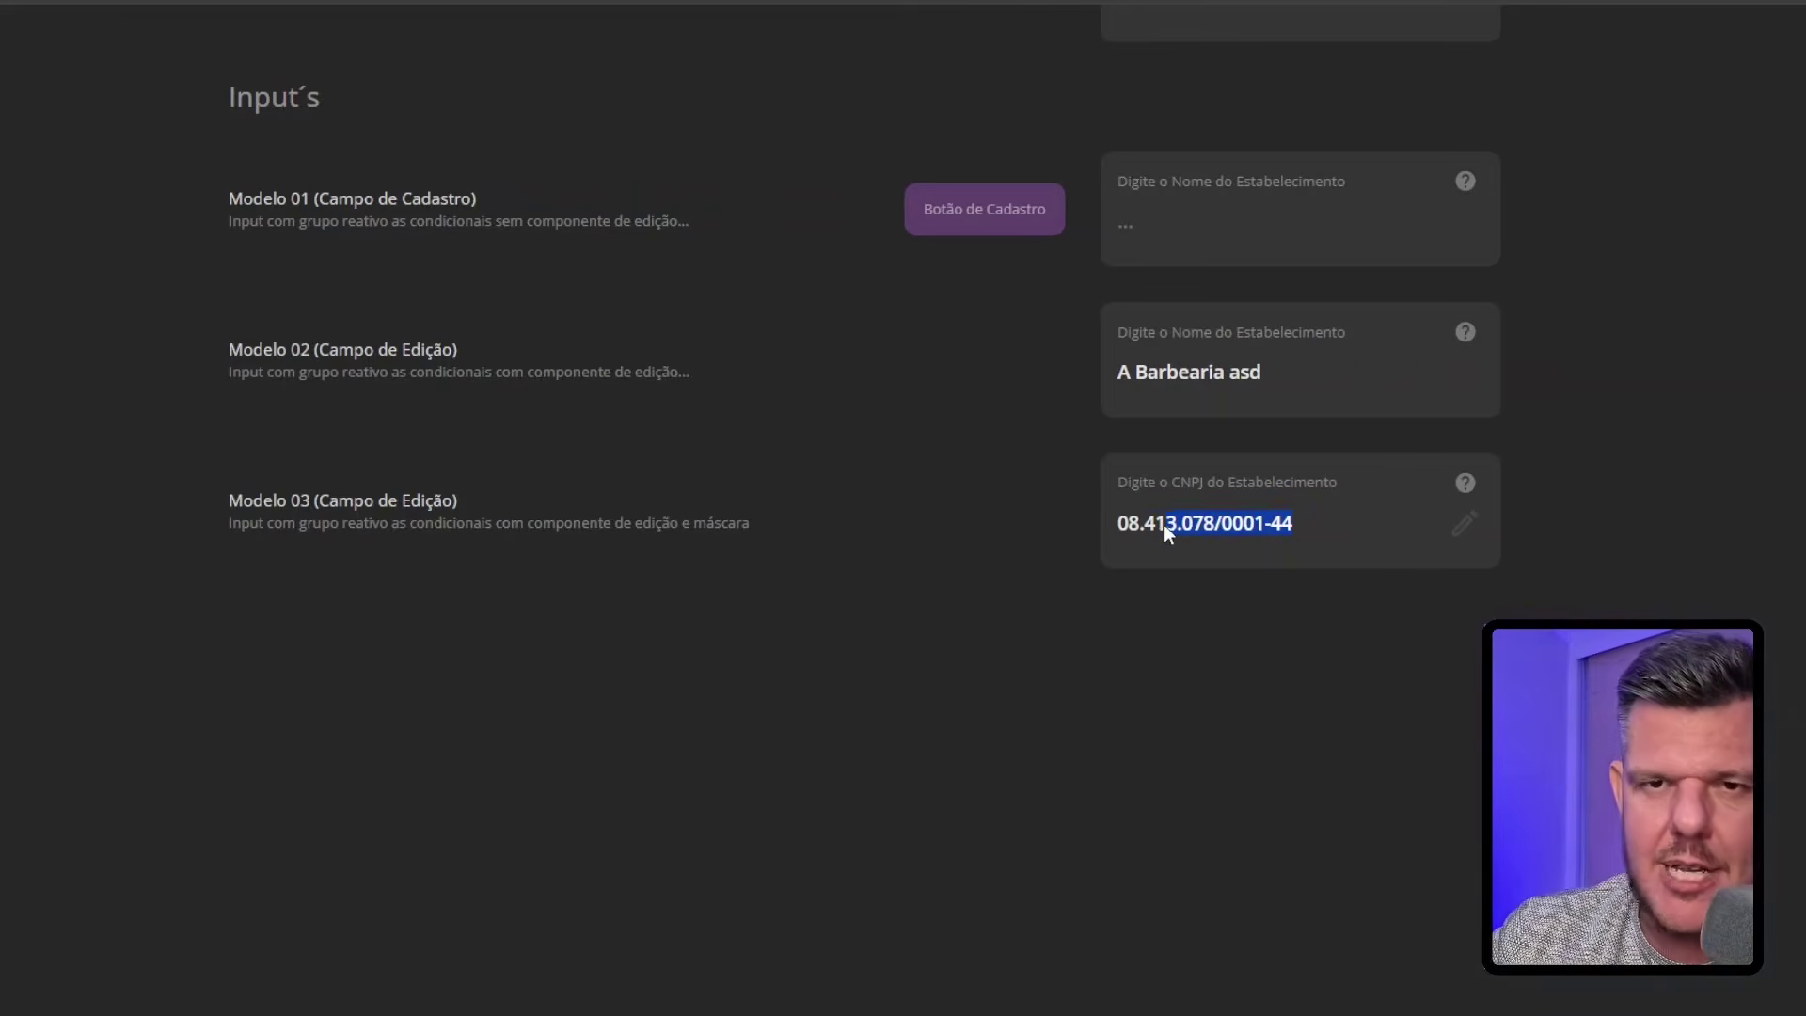
left_click(1444, 542)
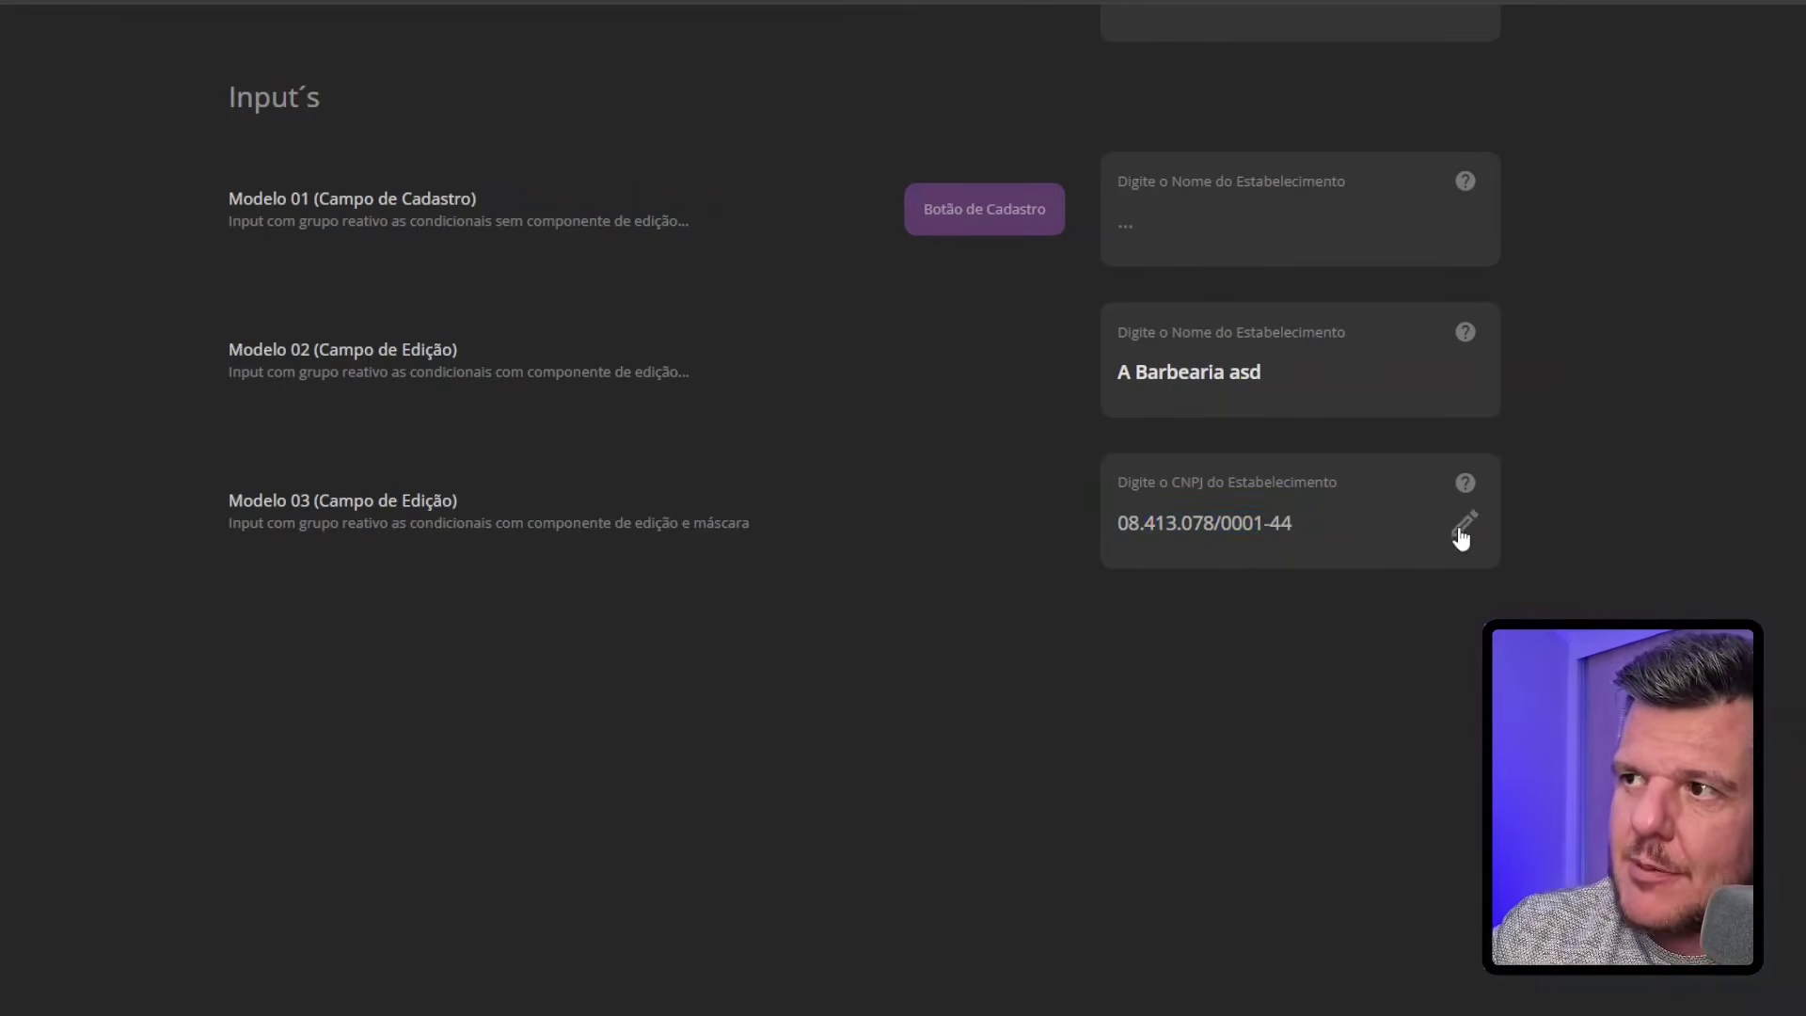
left_click_drag(1369, 534, 1140, 528)
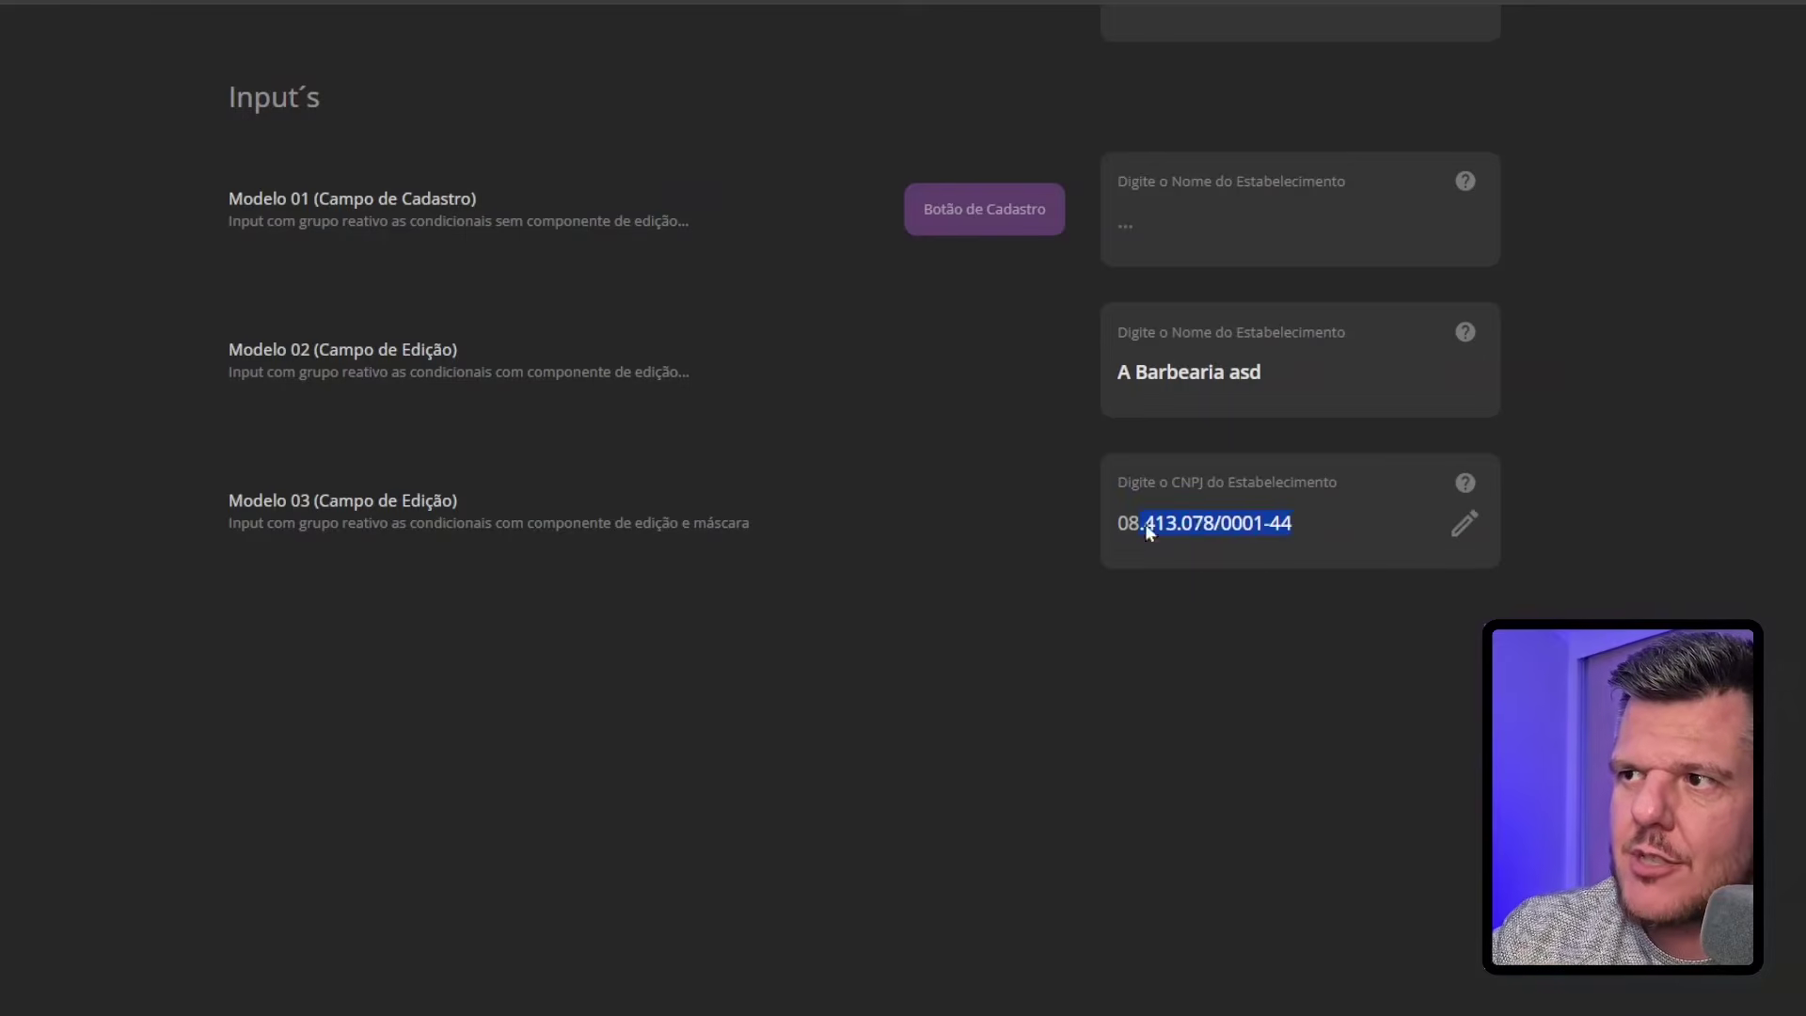
left_click_drag(1307, 528, 1076, 540)
key("BackSpace")
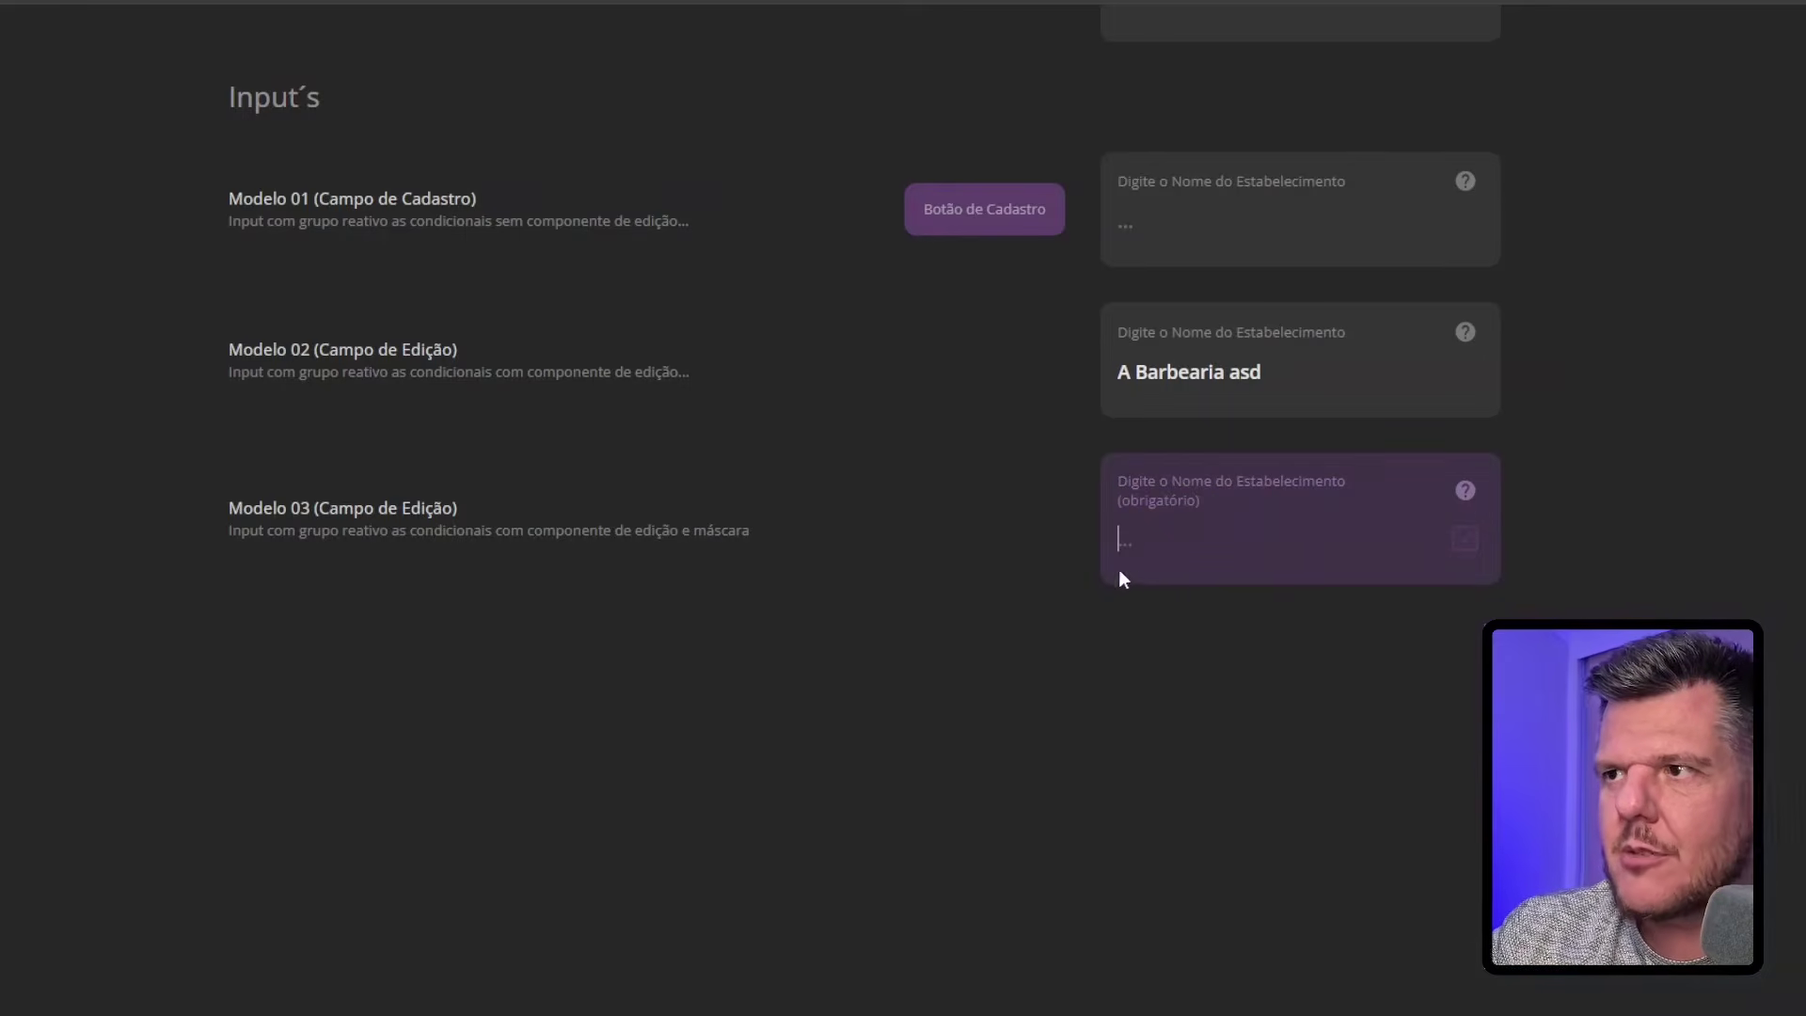
left_click_drag(1134, 485, 1214, 512)
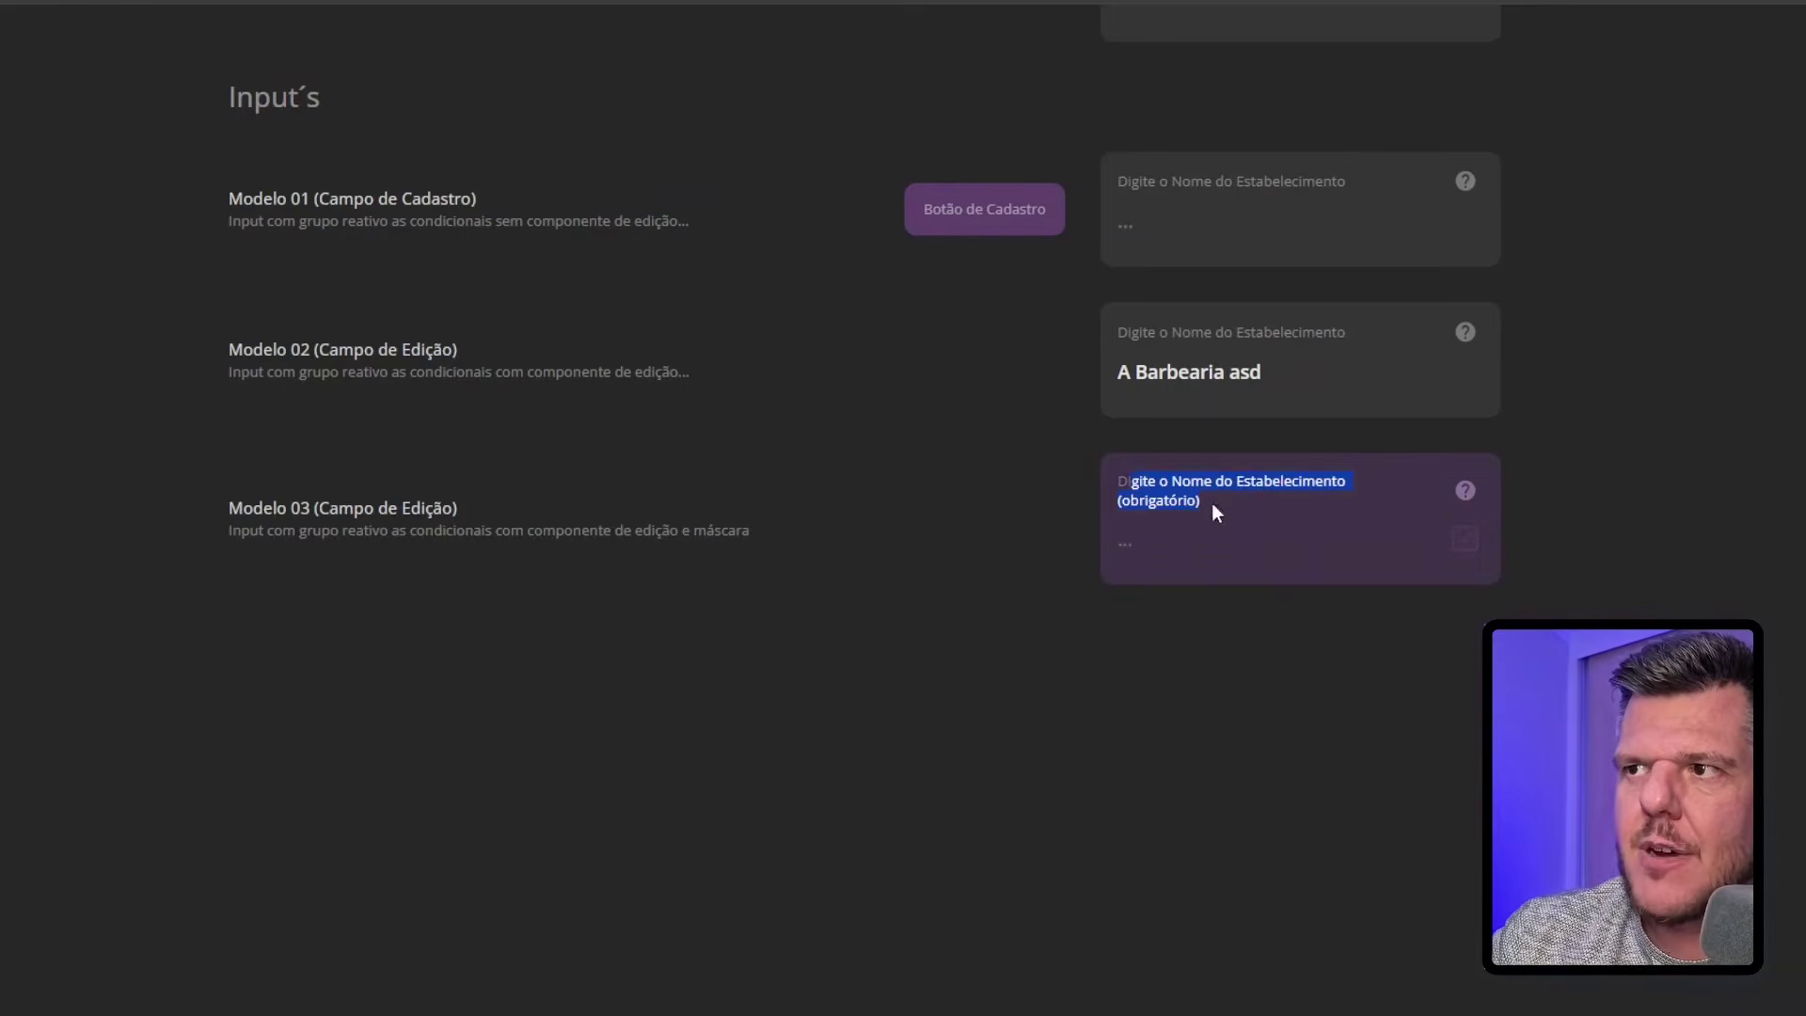
Enter a test CNPJ in the empty Modelo 03 field to demonstrate the mask
left_click(1185, 543)
type("08.441.122/55")
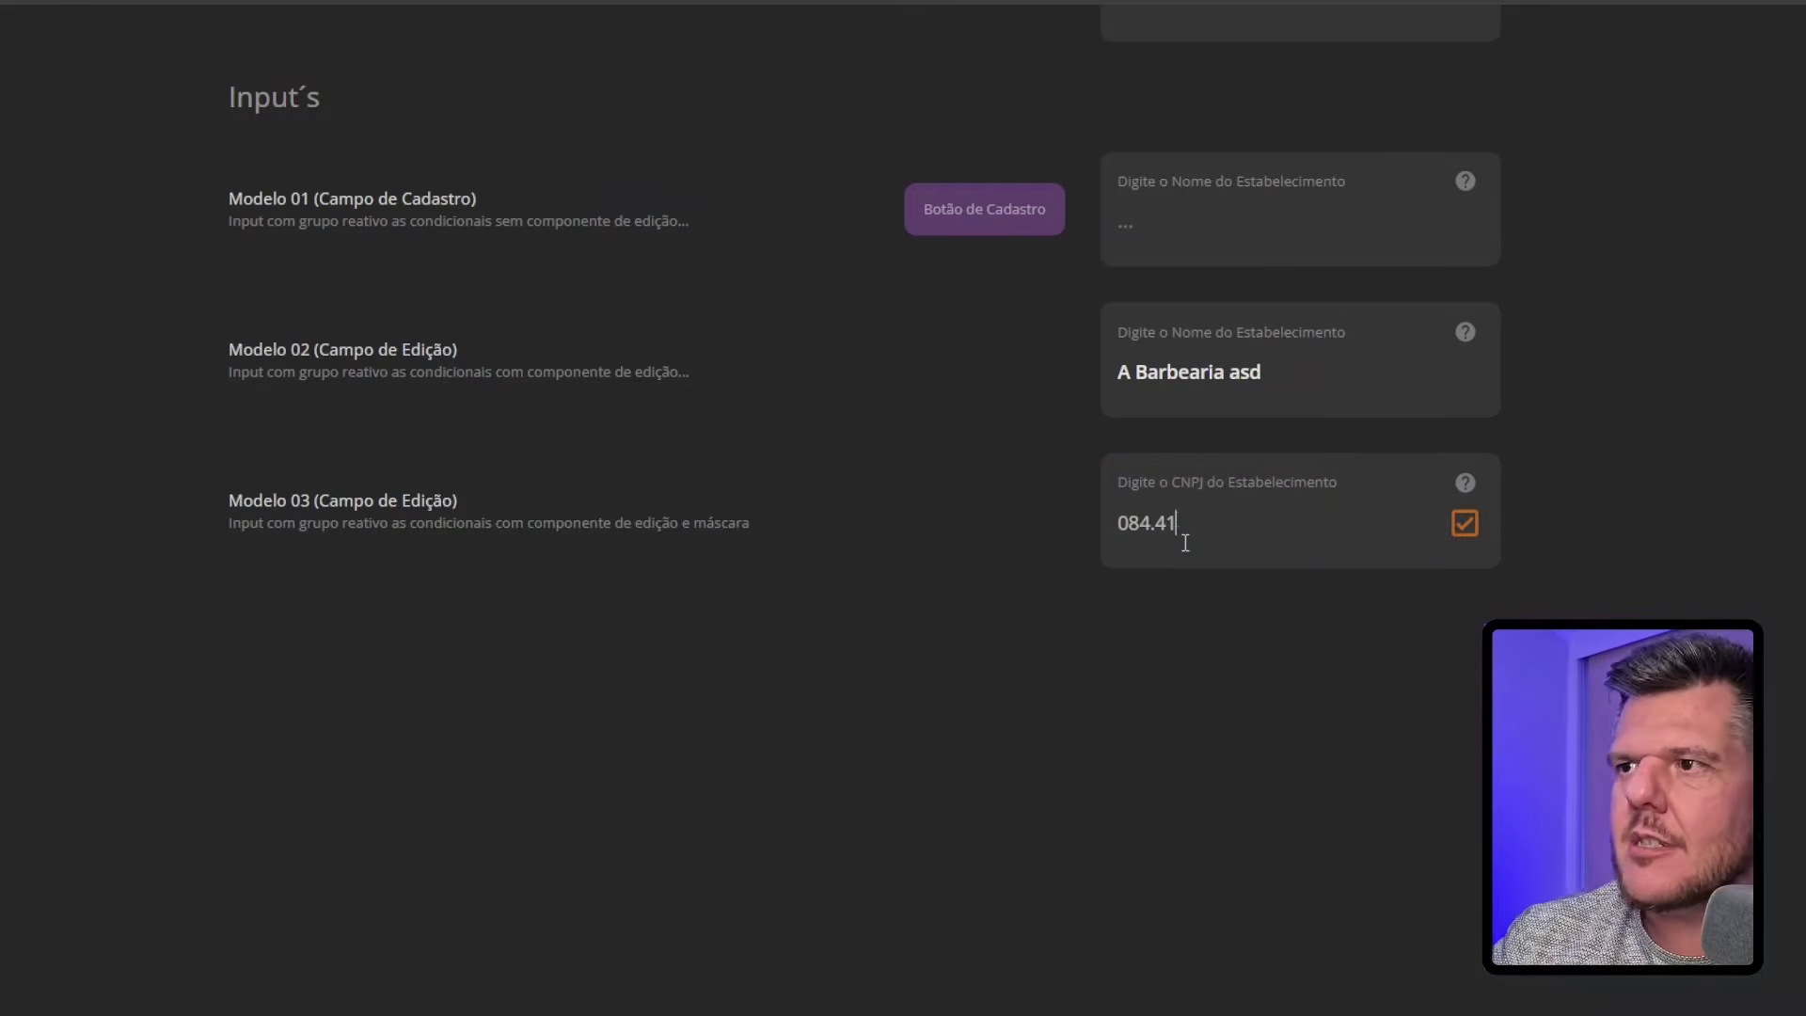
type("22-2")
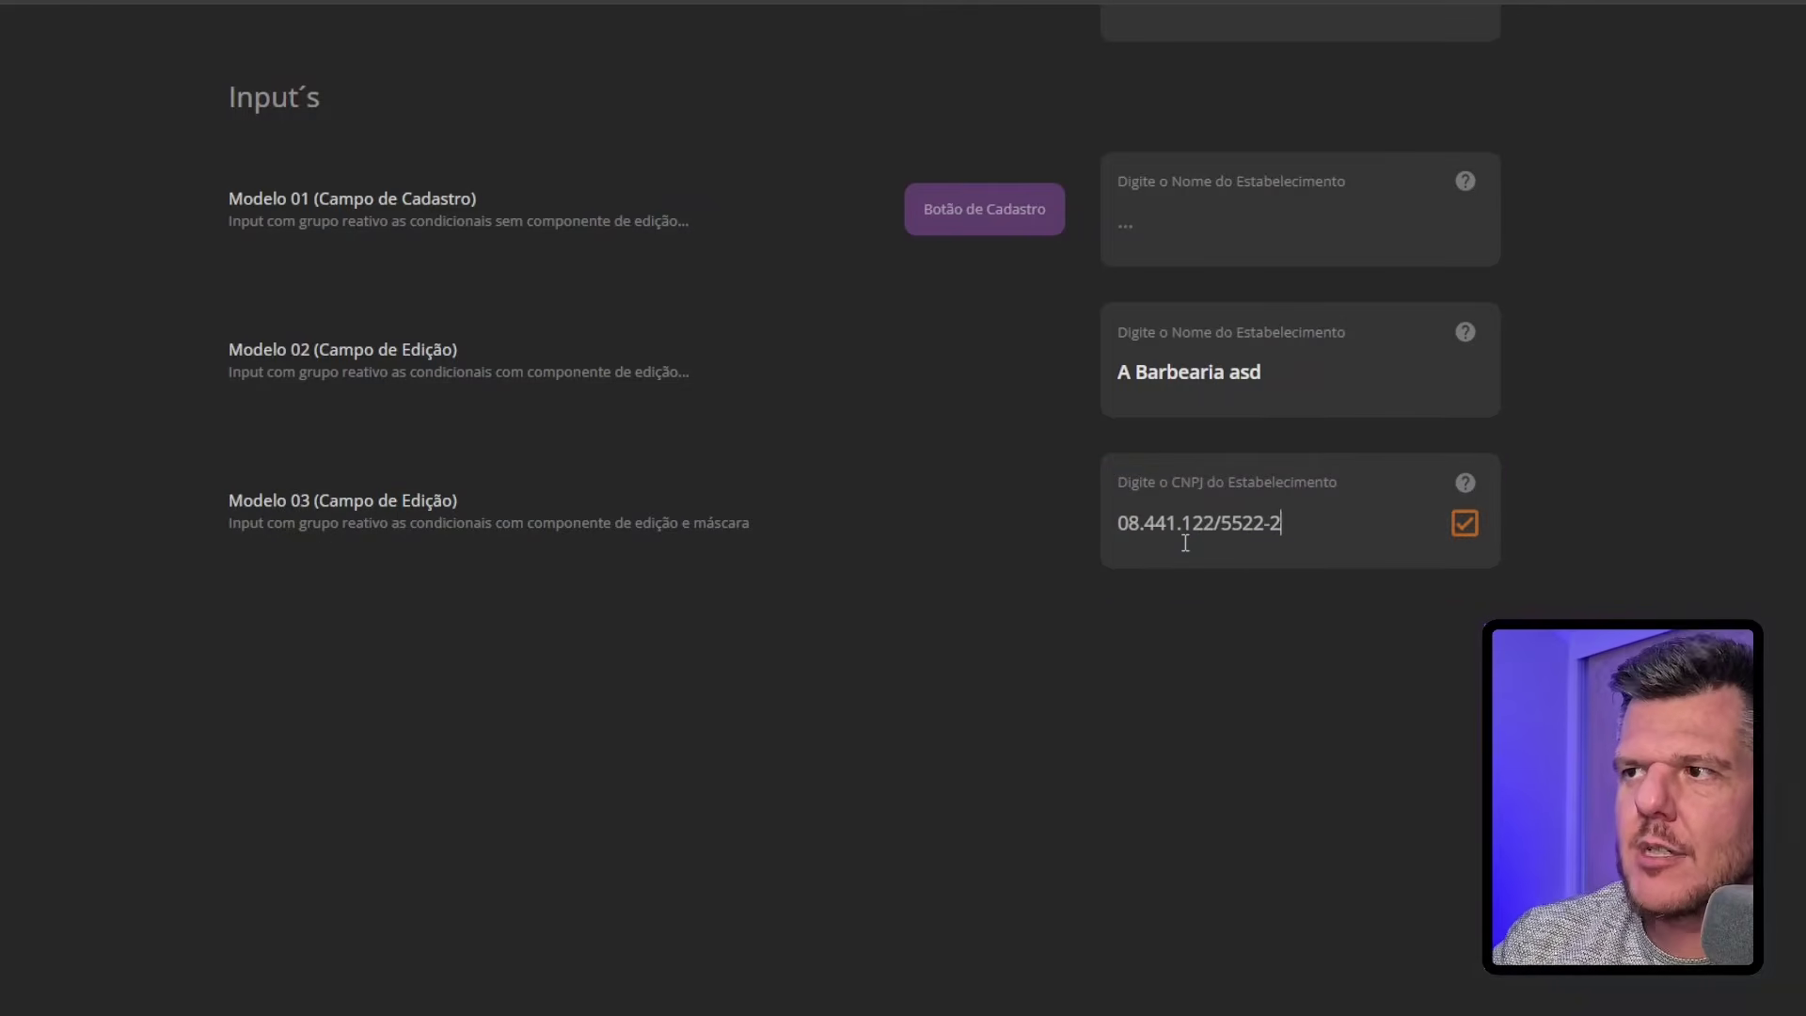
type("2")
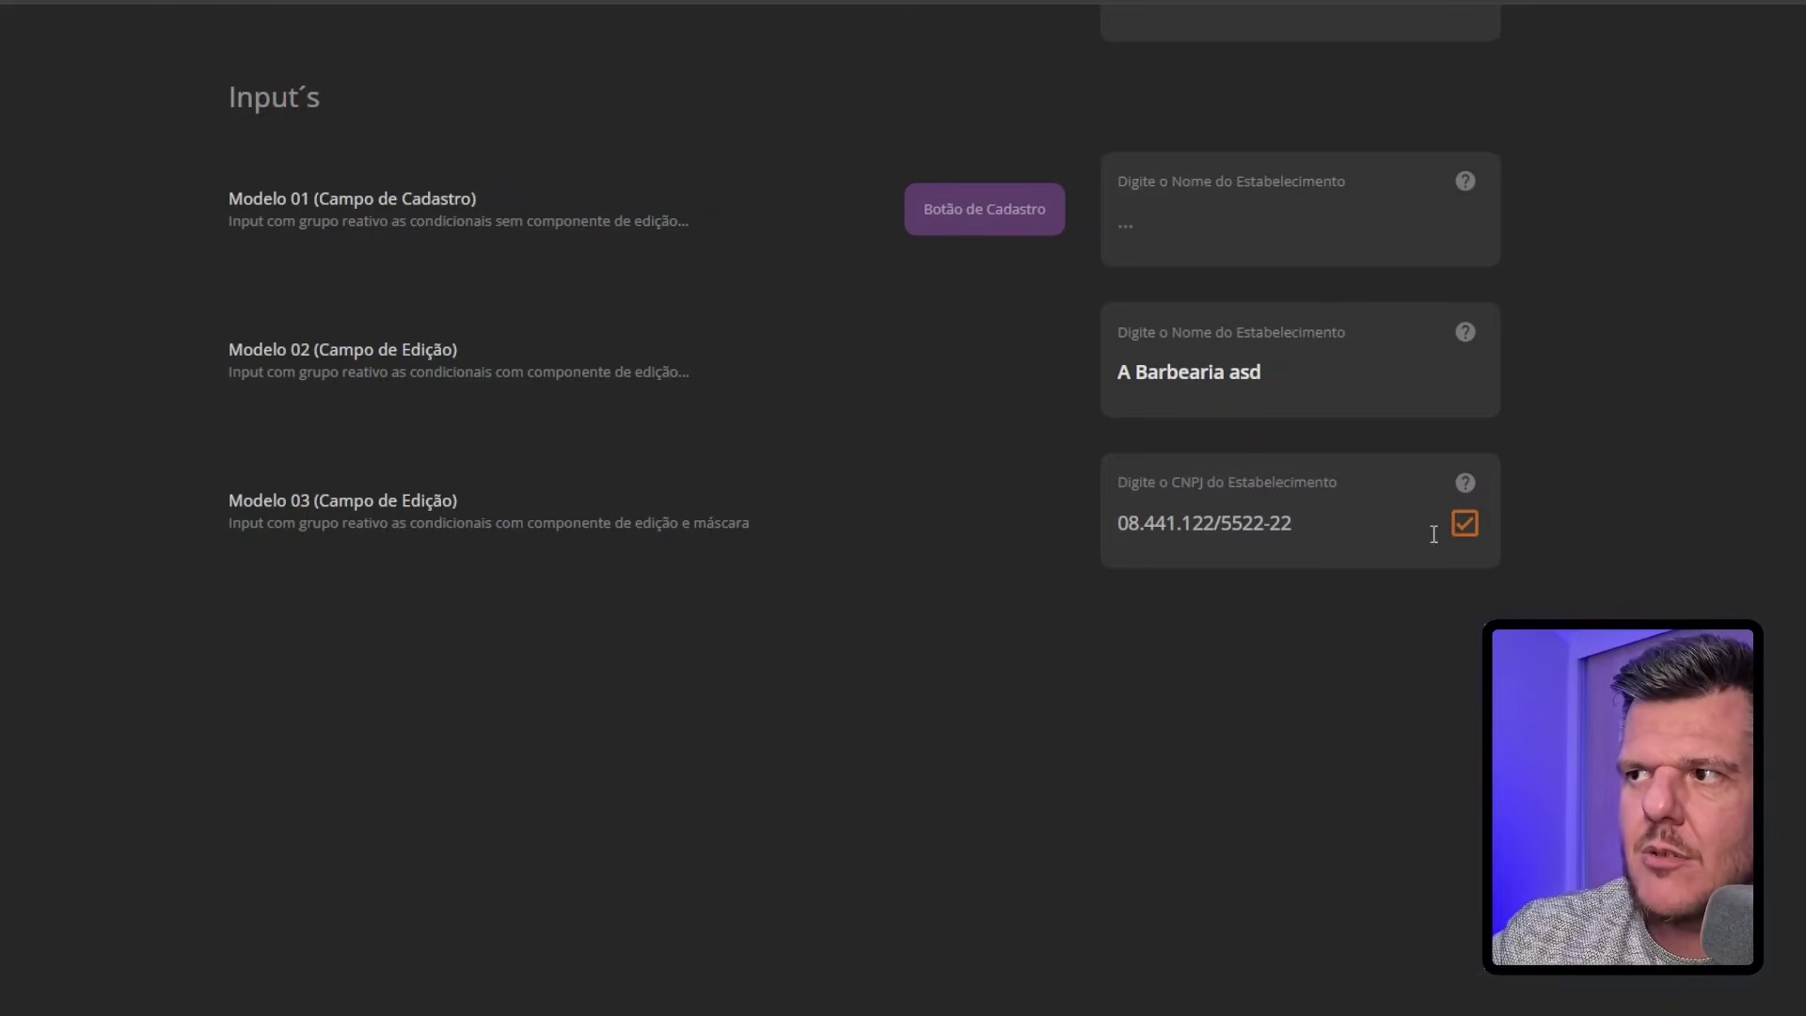
Replace the CNPJ in the Modelo 03 field with a different test CNPJ
left_click_drag(1311, 524, 971, 519)
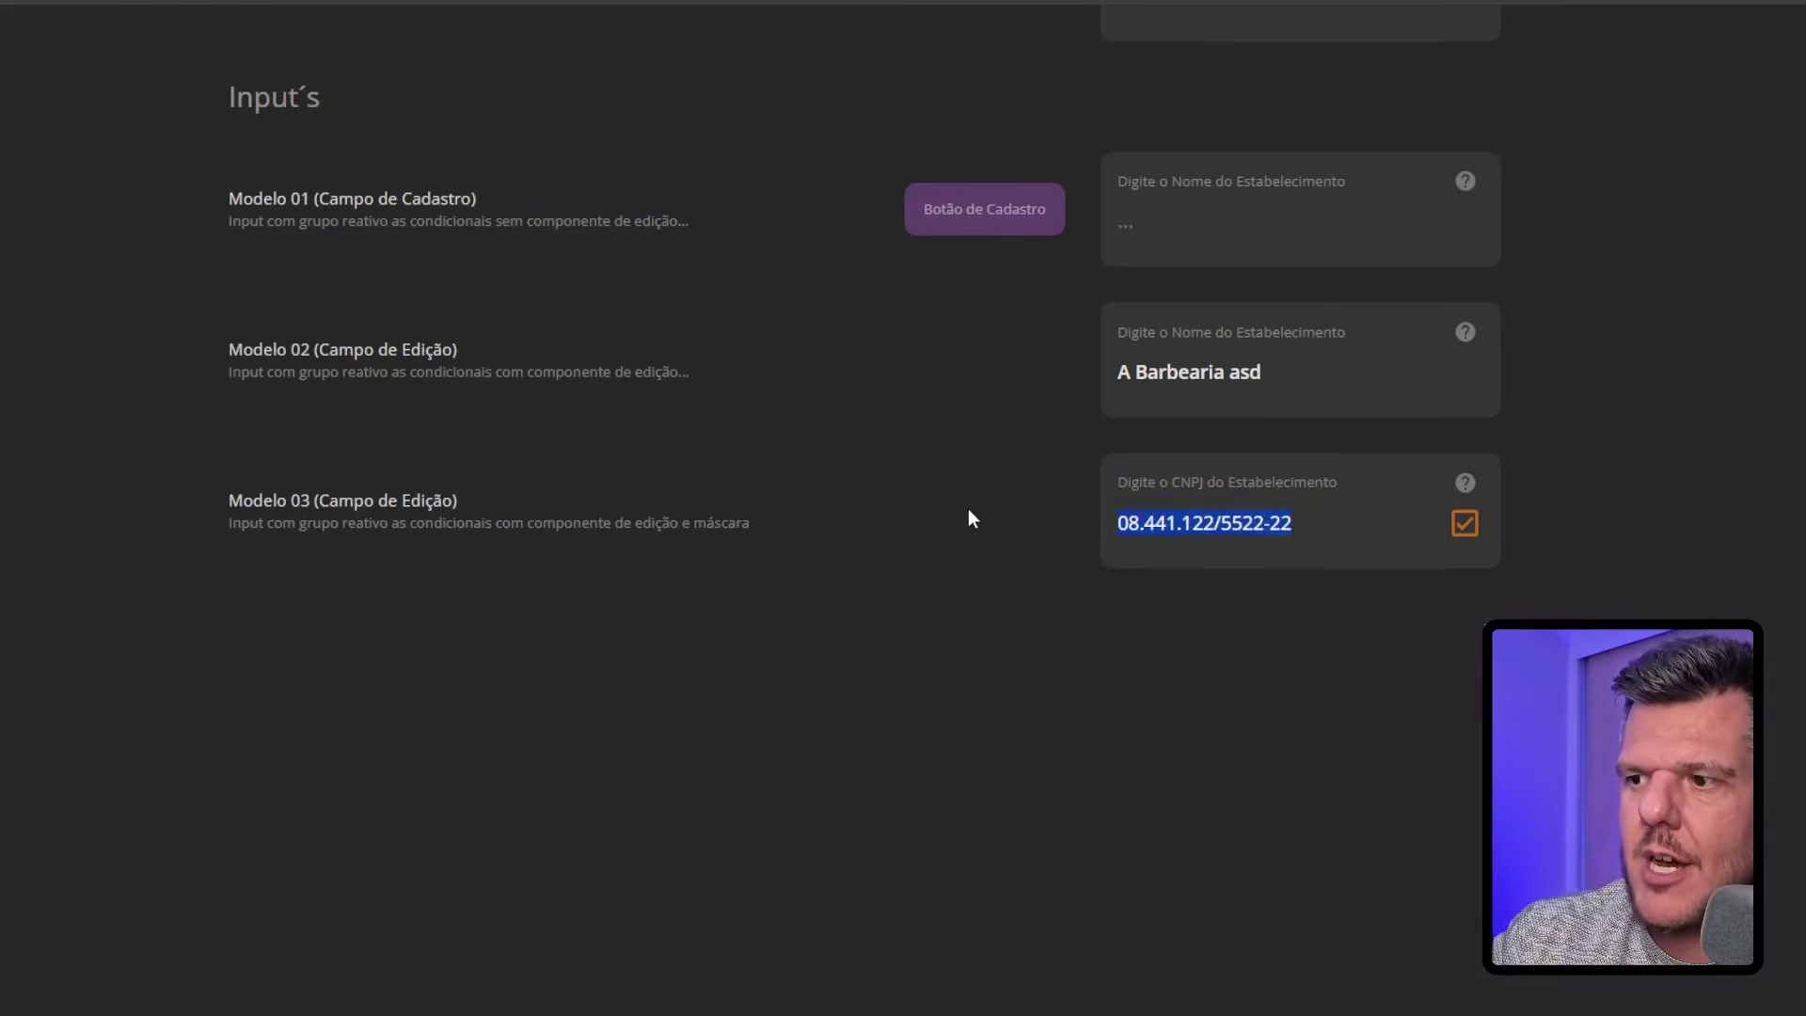
key("BackSpace")
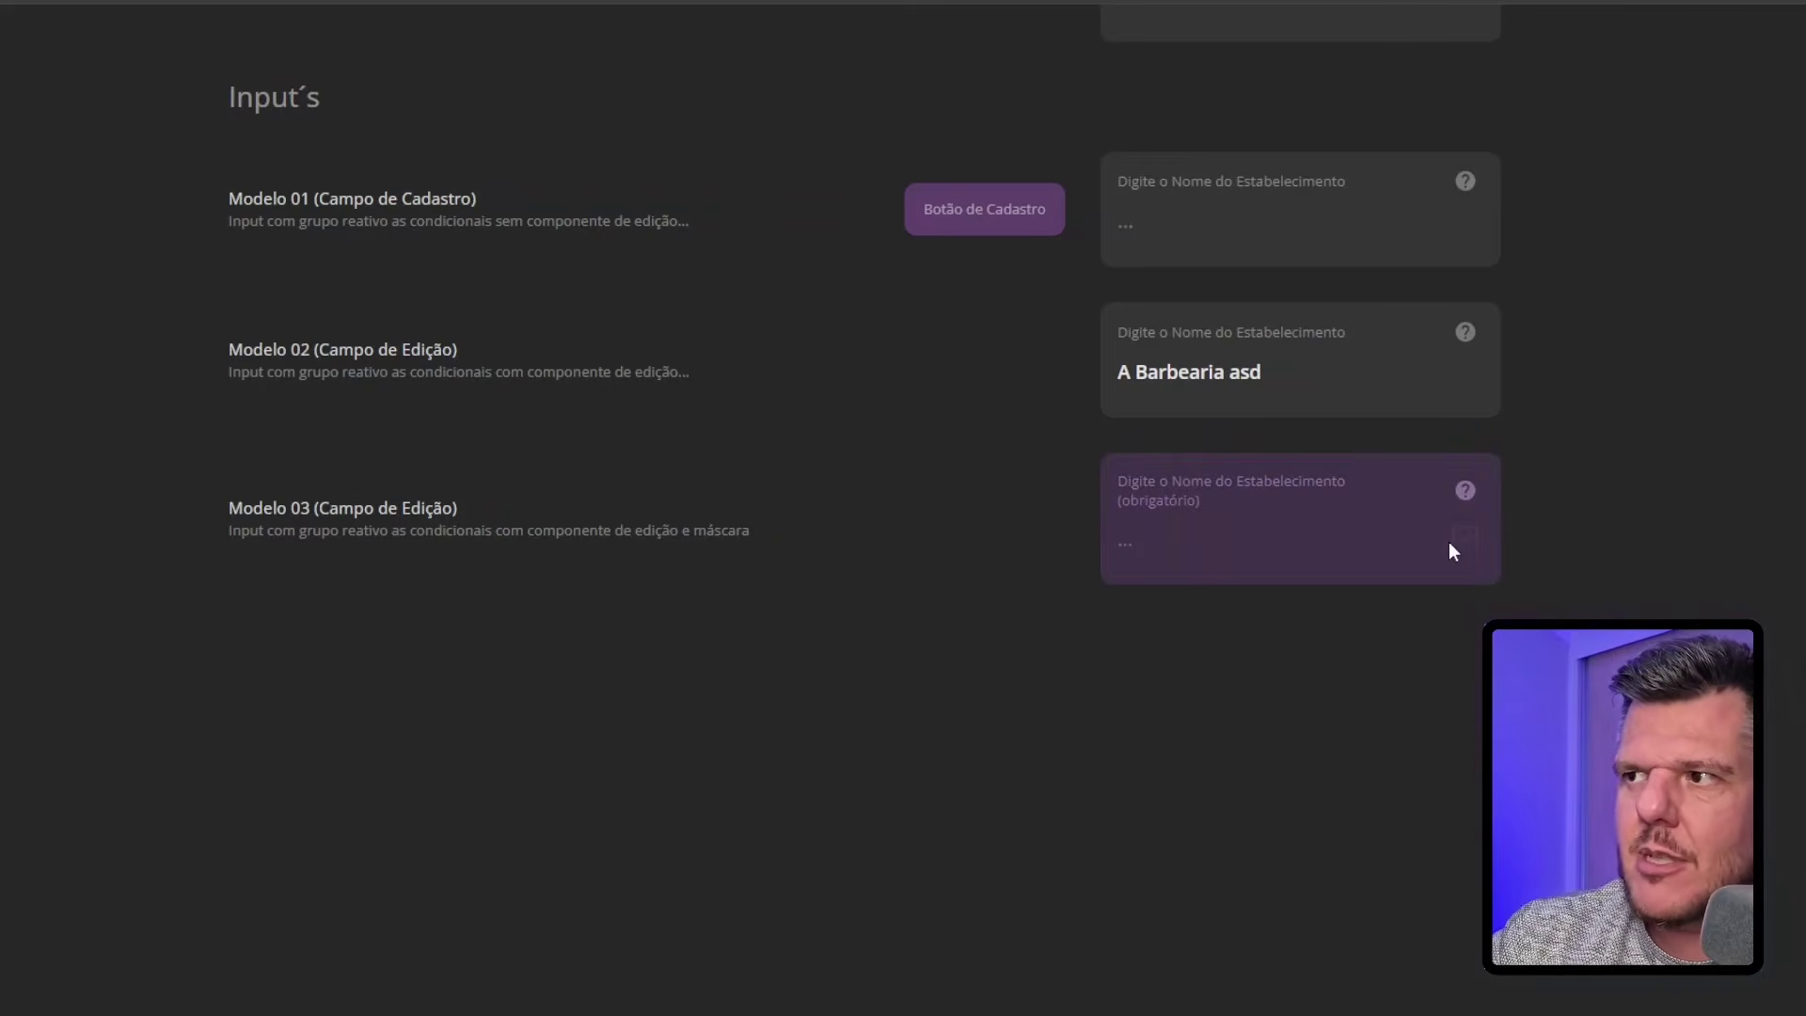
type("45.211.222/5522-")
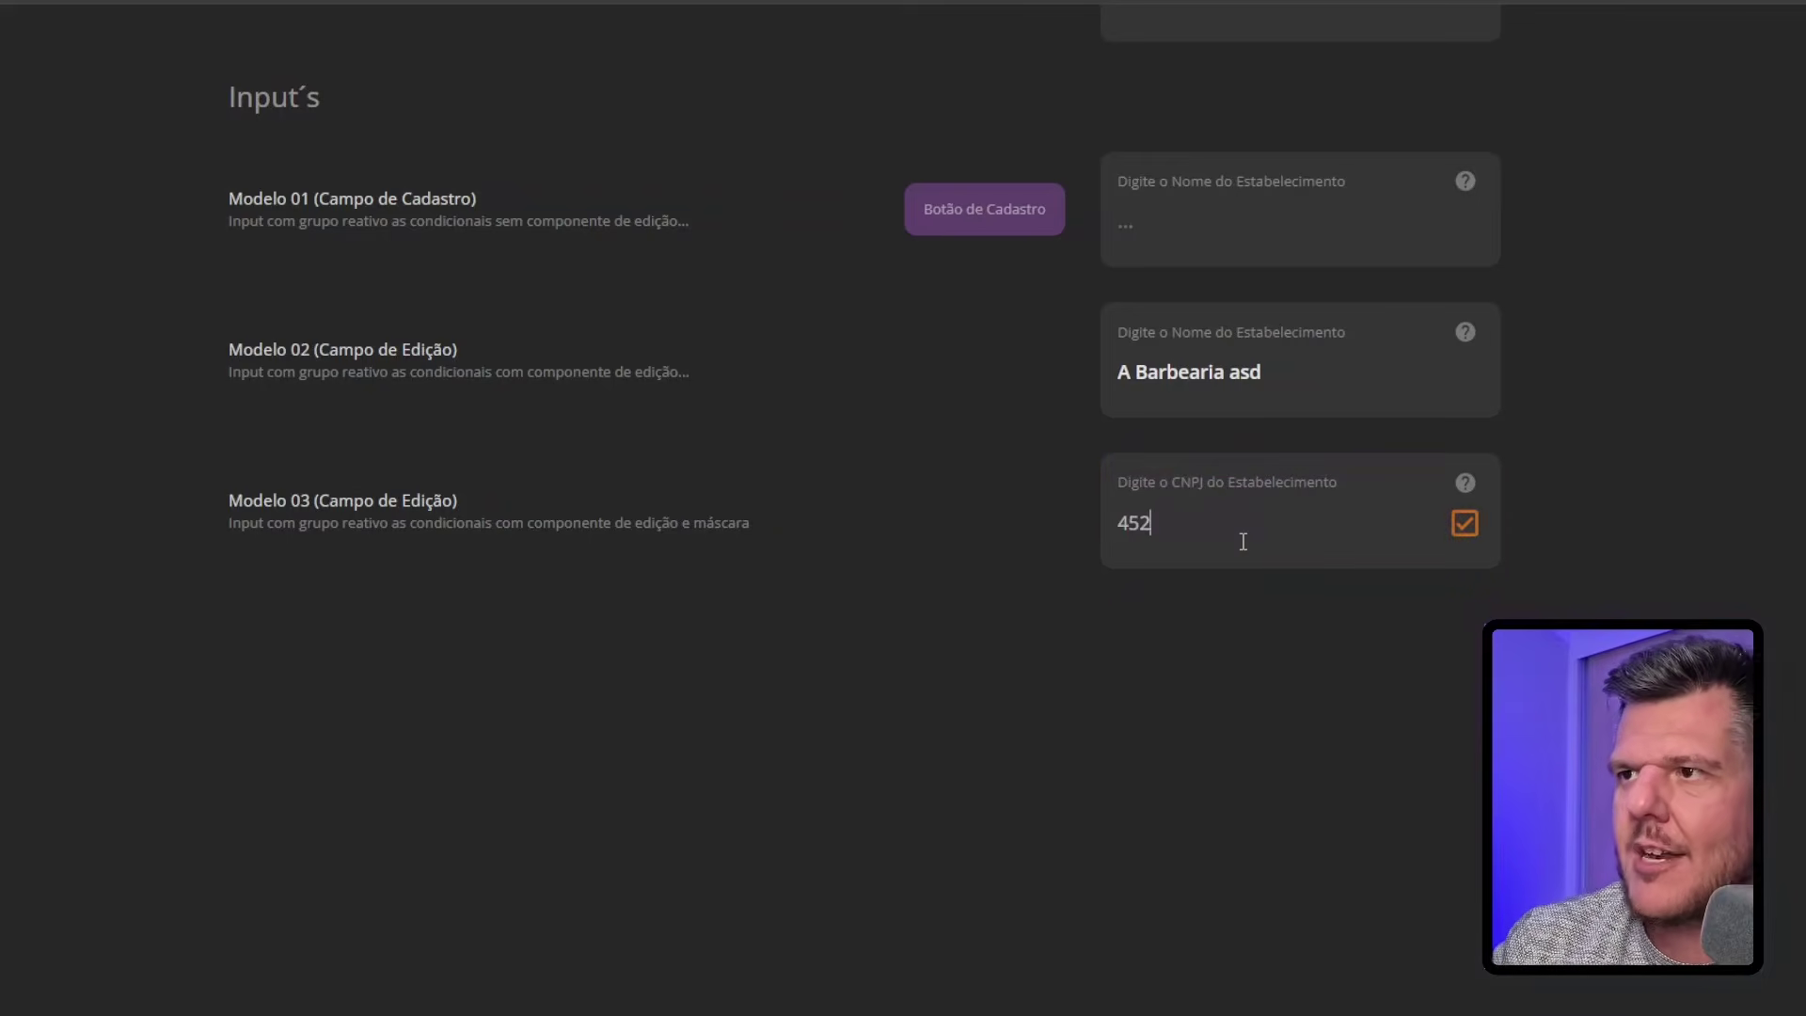
type("22")
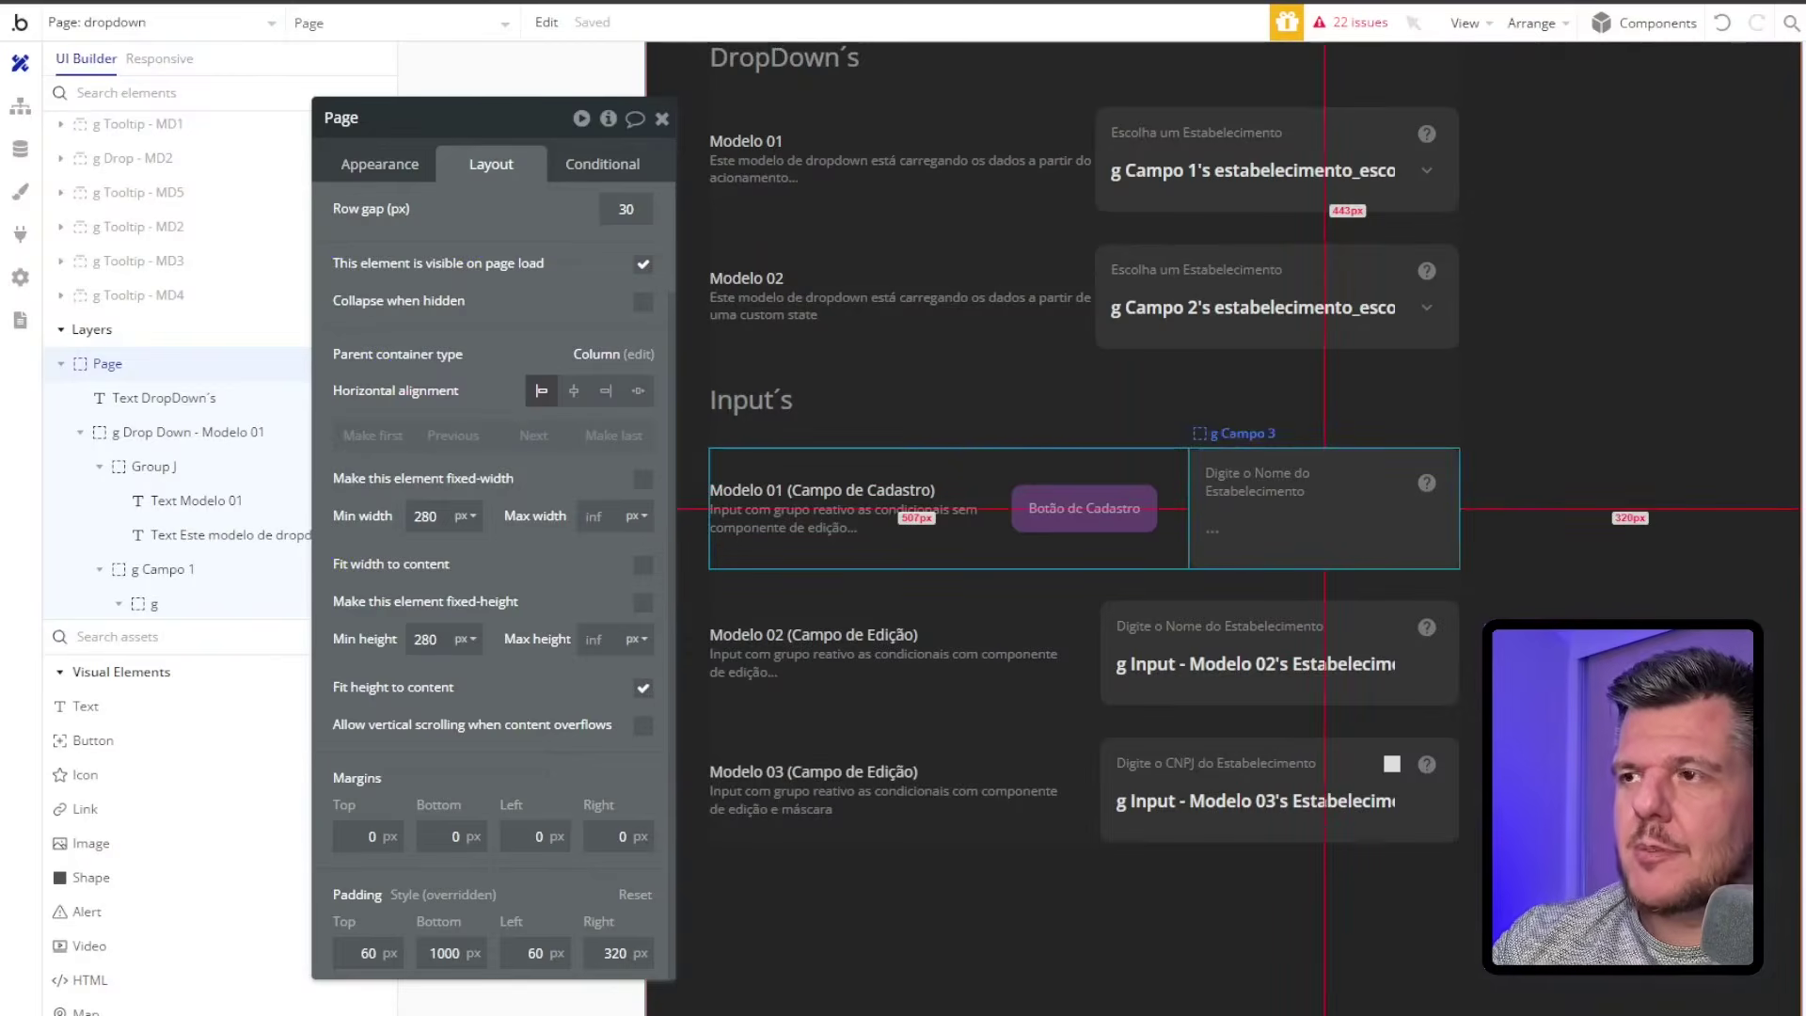
Switch to the Bubble editor and review g Campo 3's background color condition and the properties it can change
left_click(1294, 558)
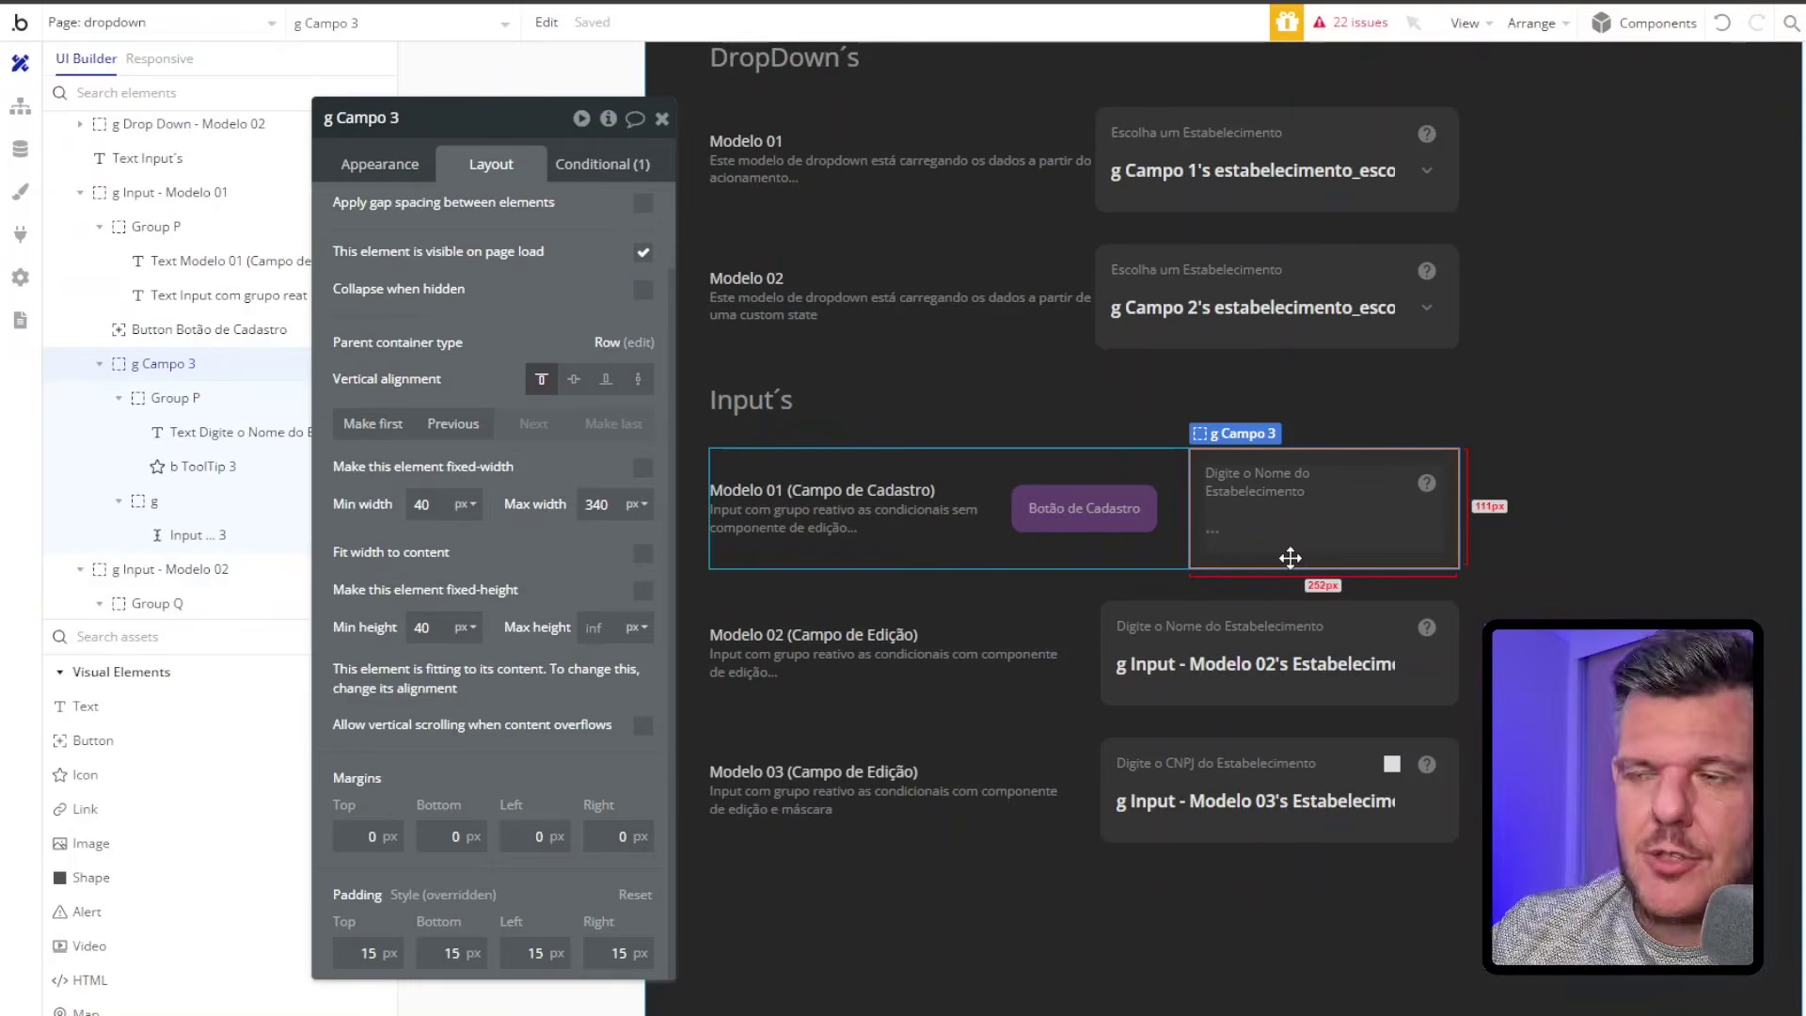
left_click(607, 167)
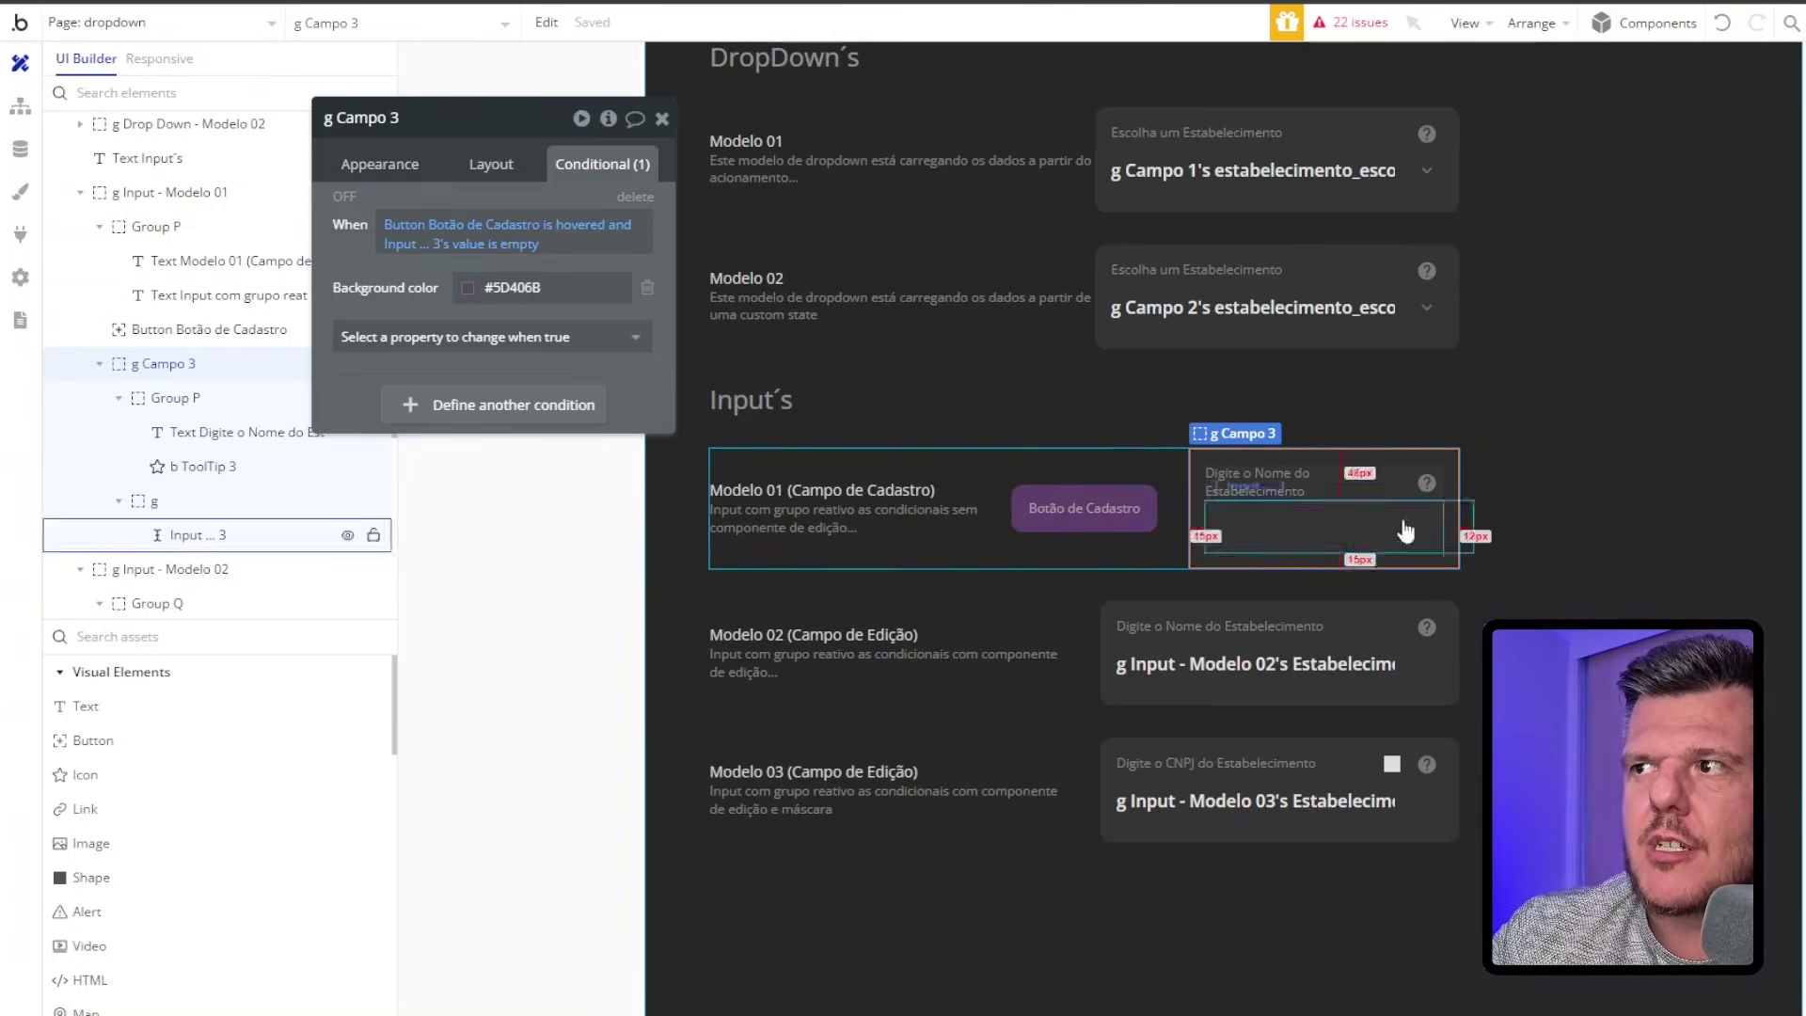
mouse_move(472, 231)
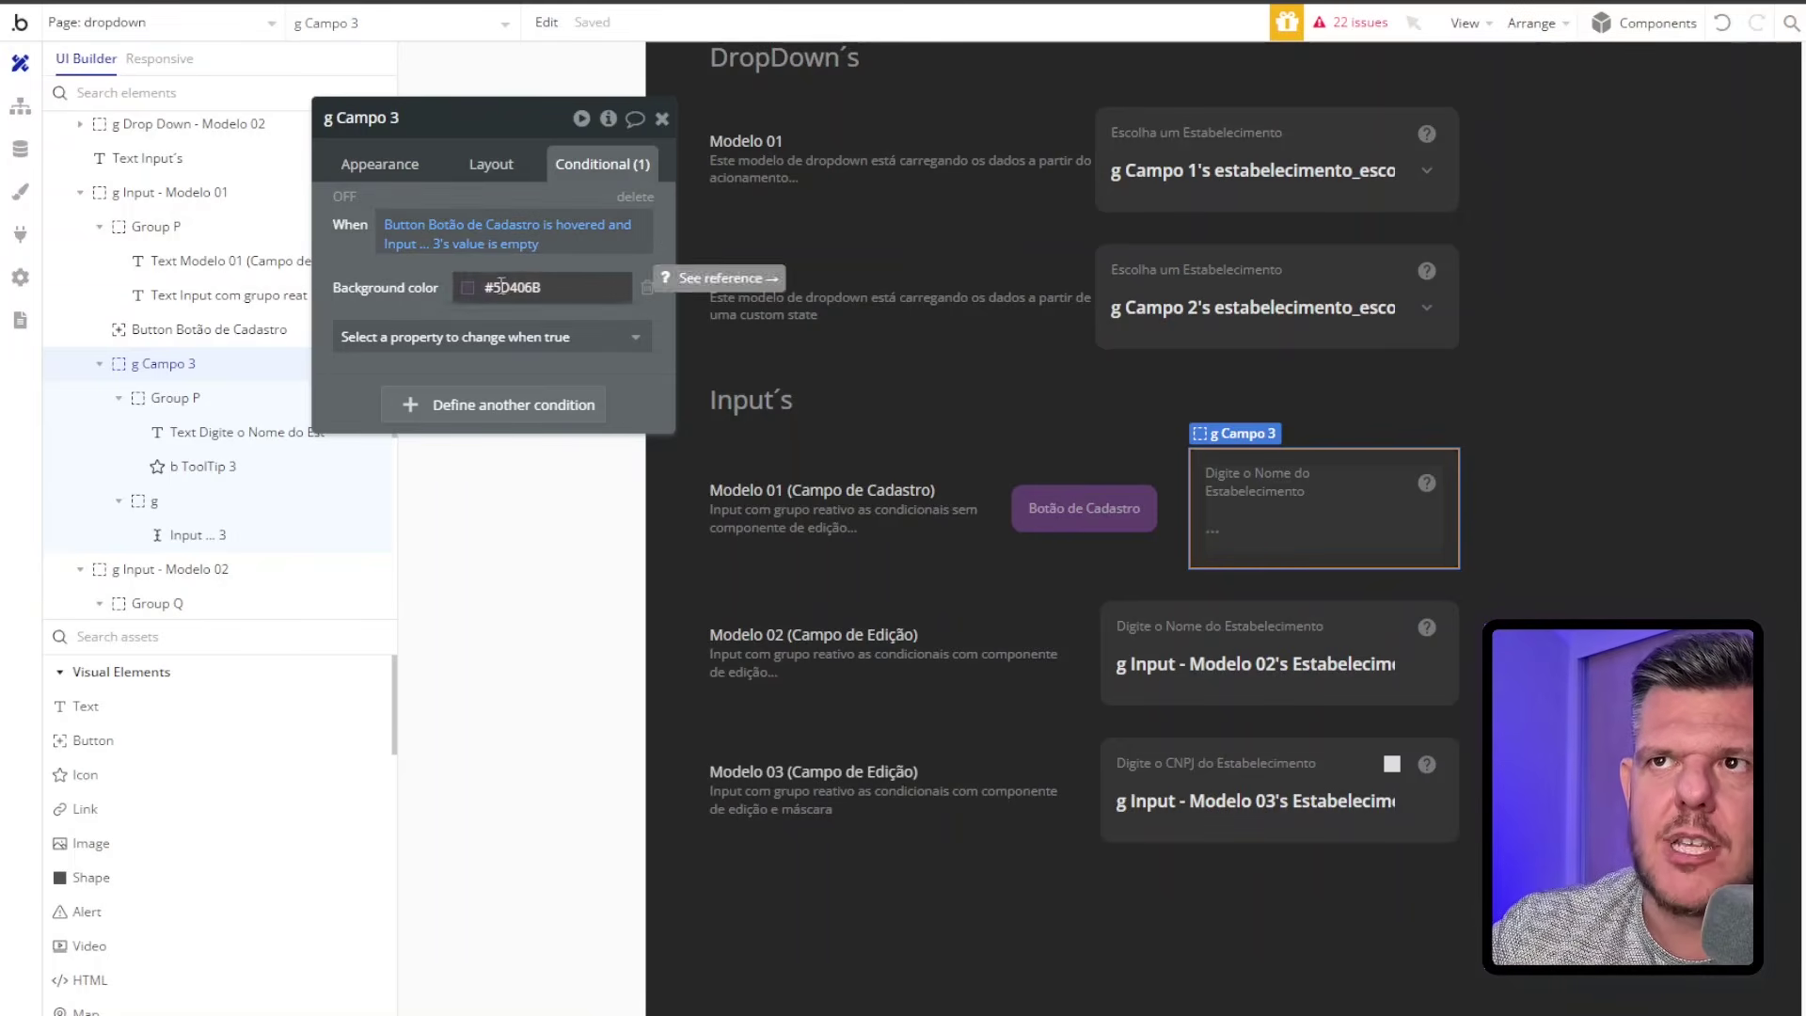
left_click(462, 337)
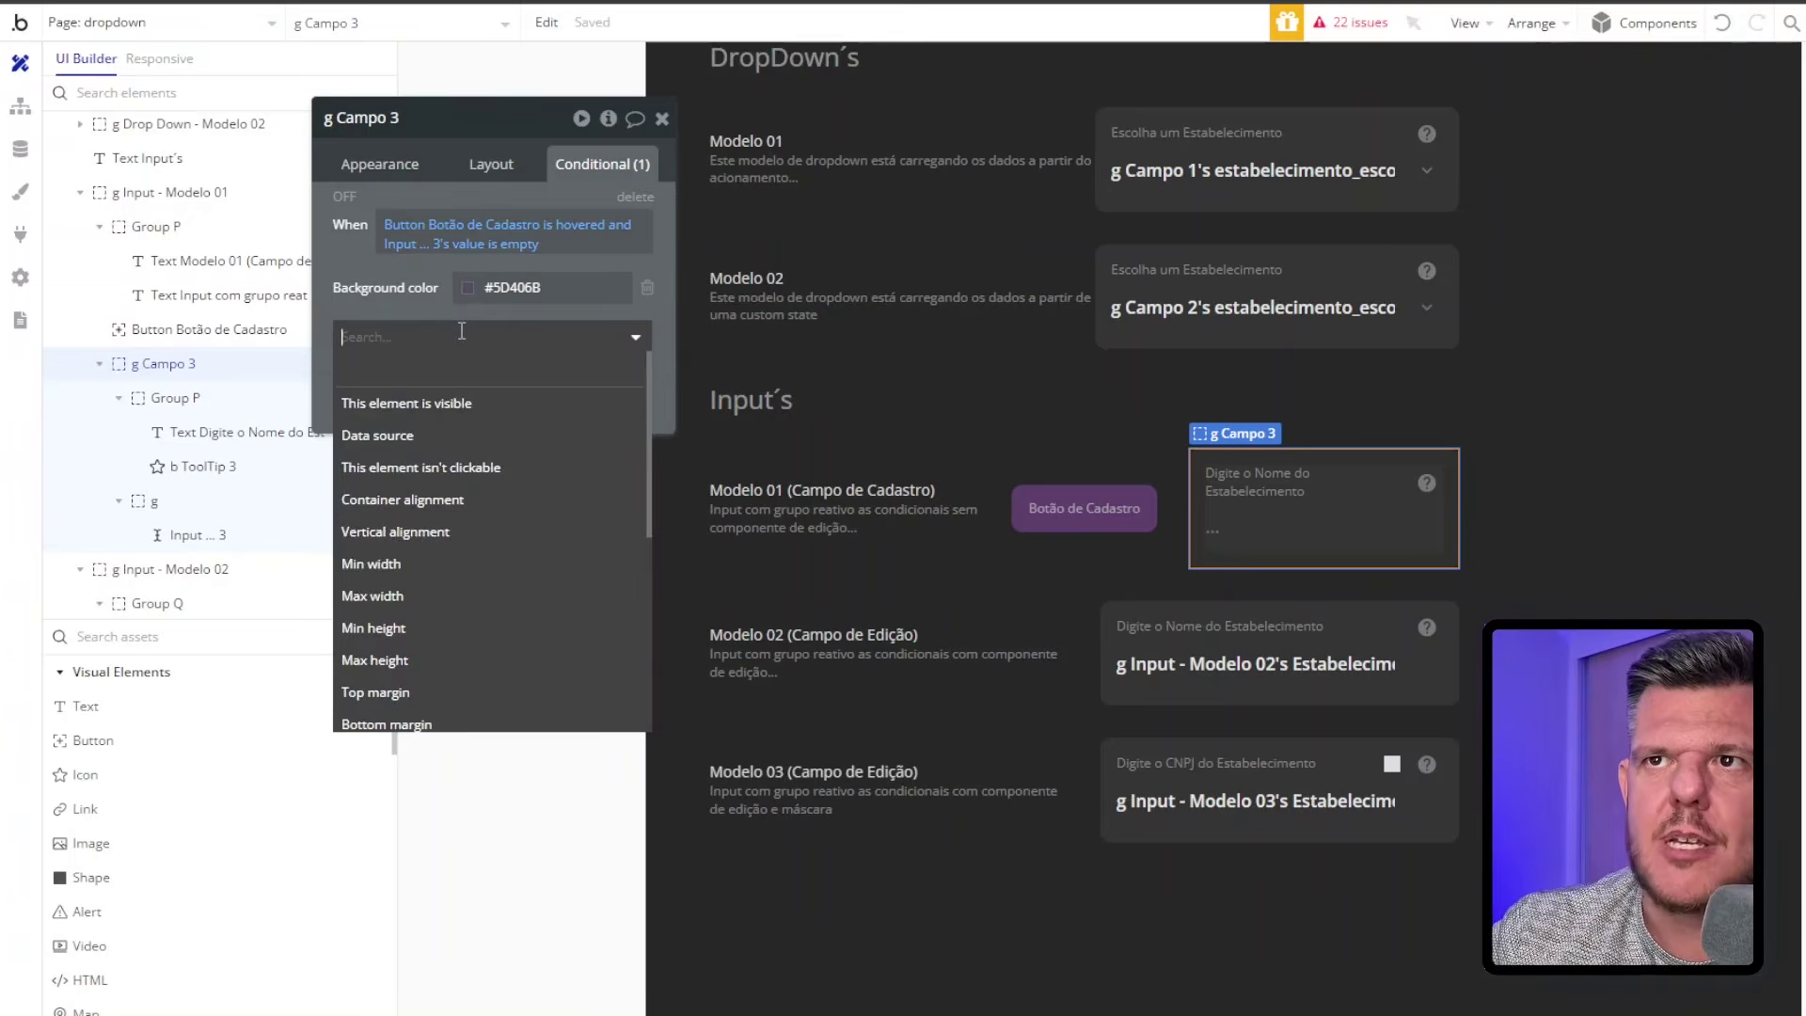
Review the condition on Modelo 01's field label and highlight the (obrigatório) part of its conditional text
left_click(1272, 486)
triple_click(438, 336)
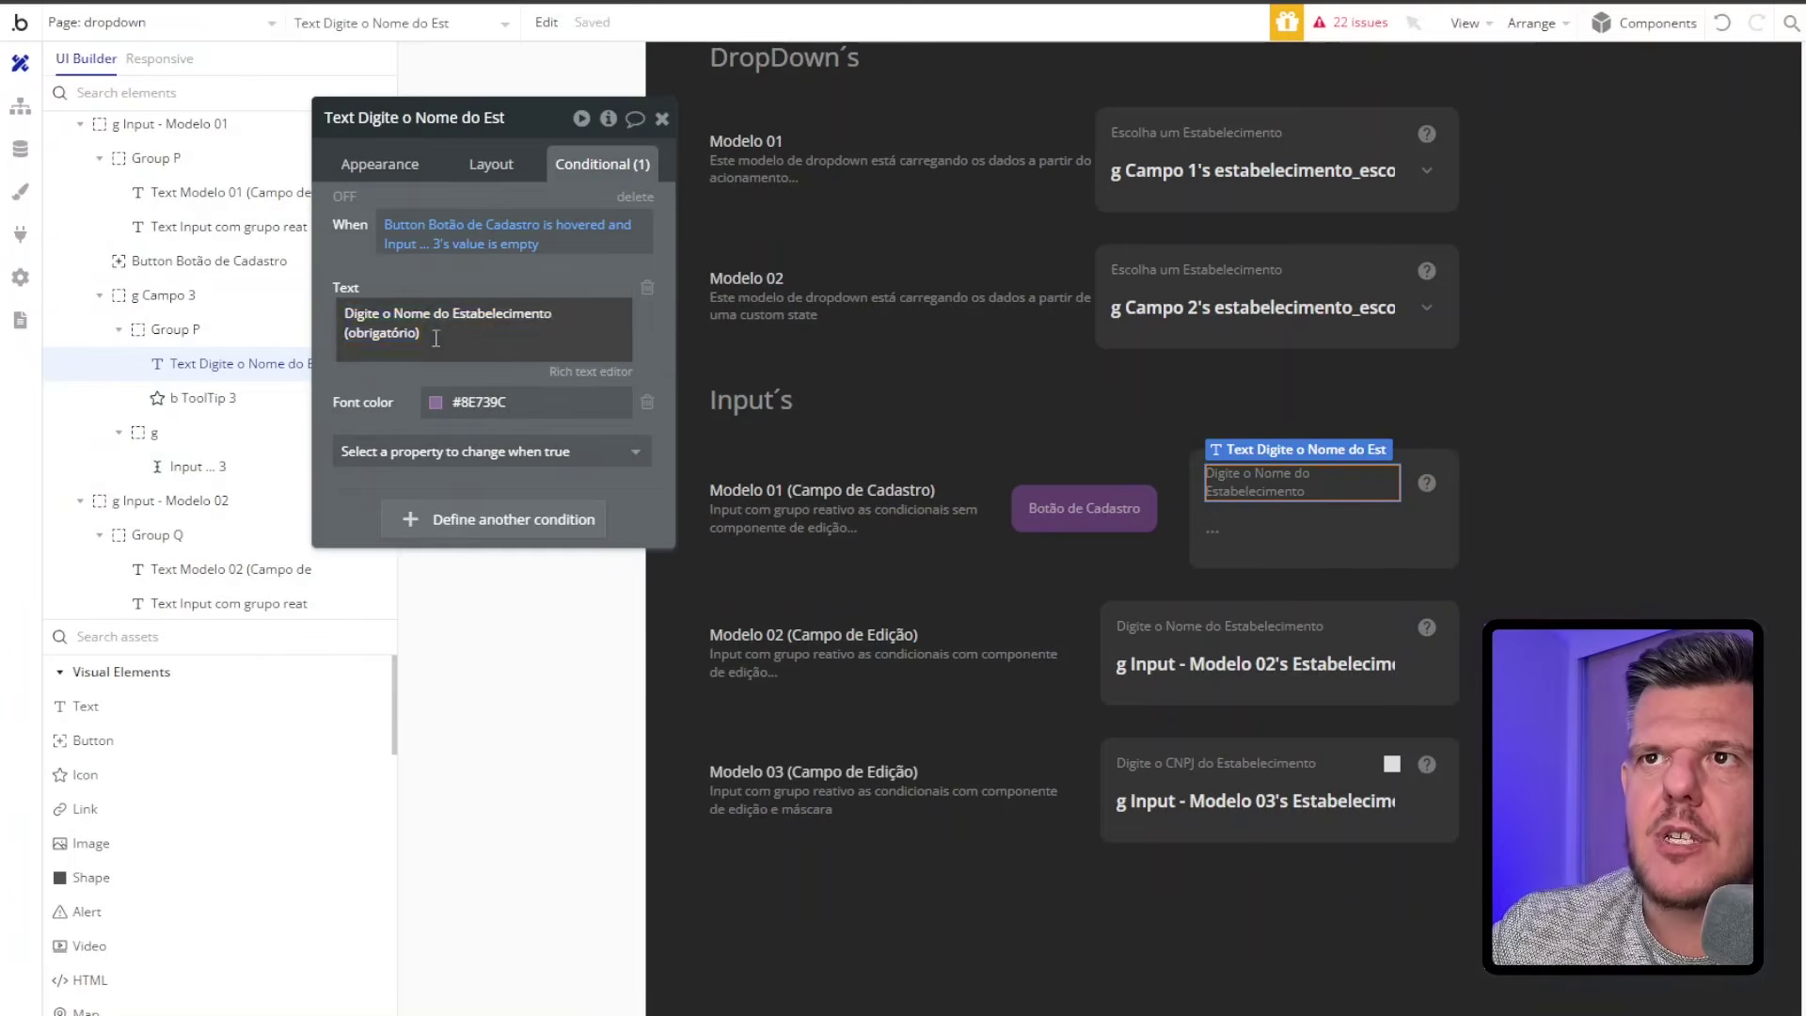
left_click(457, 334)
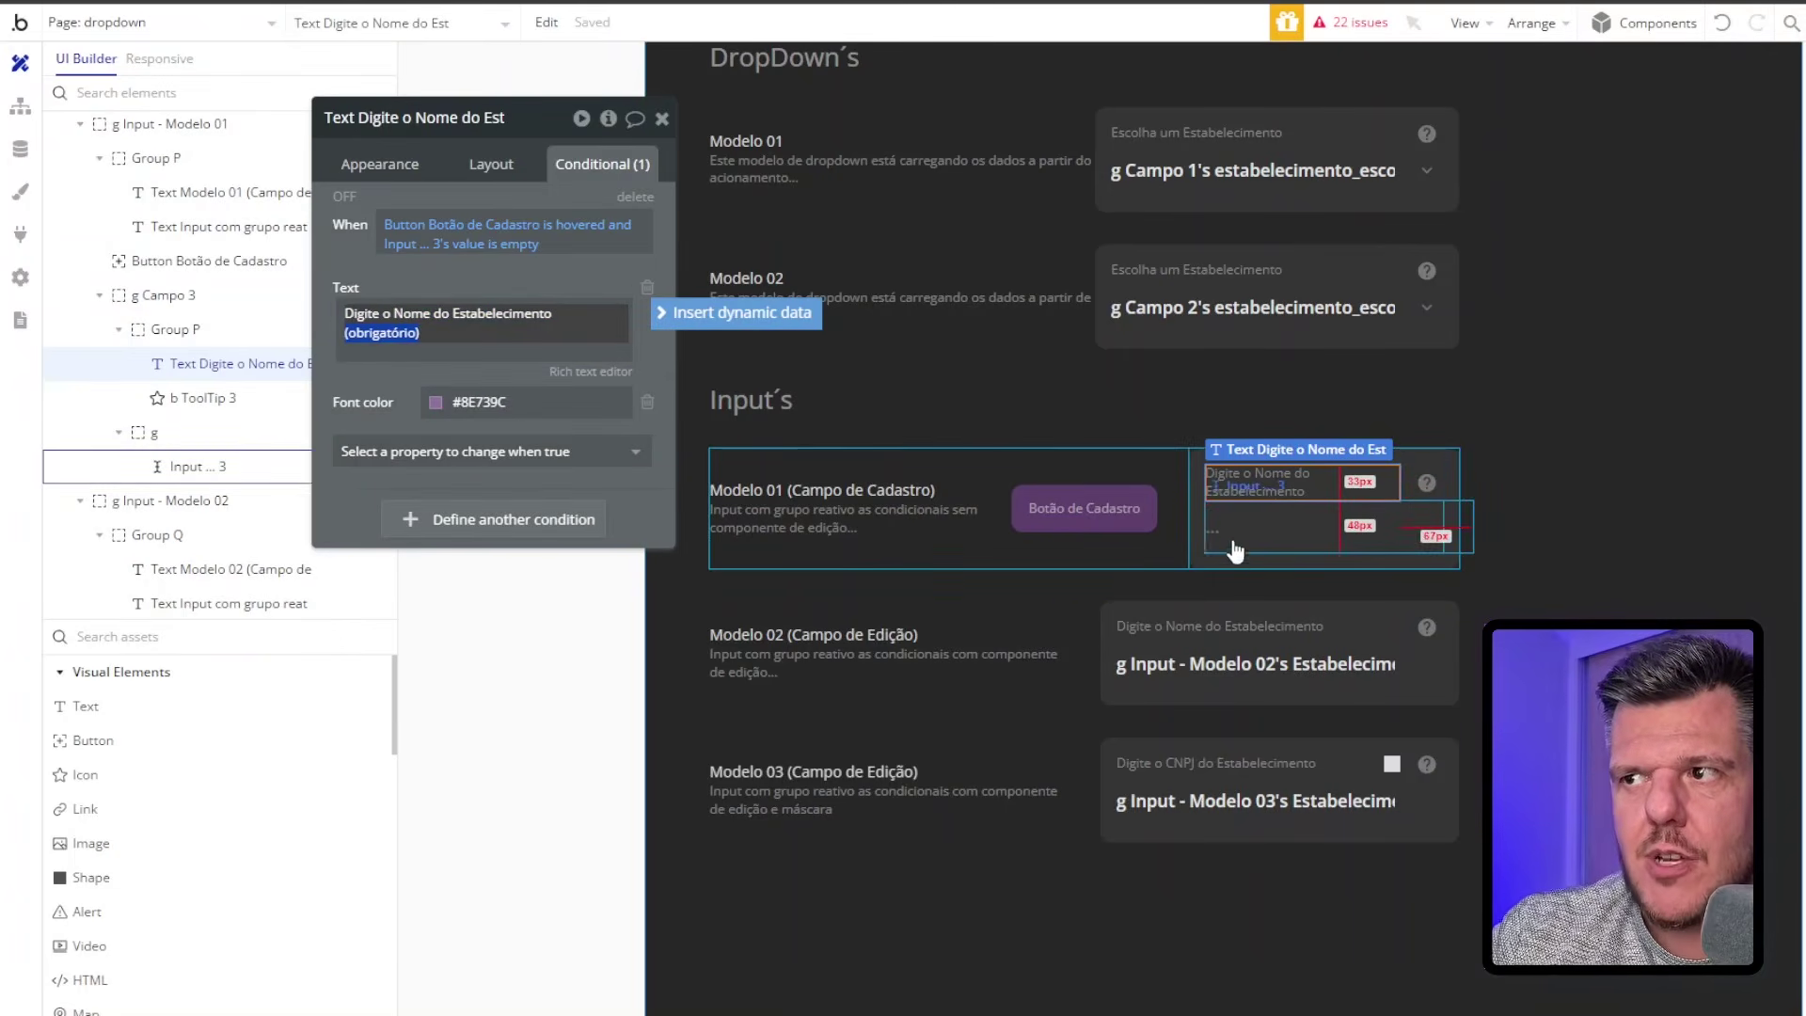
Review the conditional settings of Modelo 02's g Campo 4, its inner group g in and the Input ... 4 field
left_click(1171, 613)
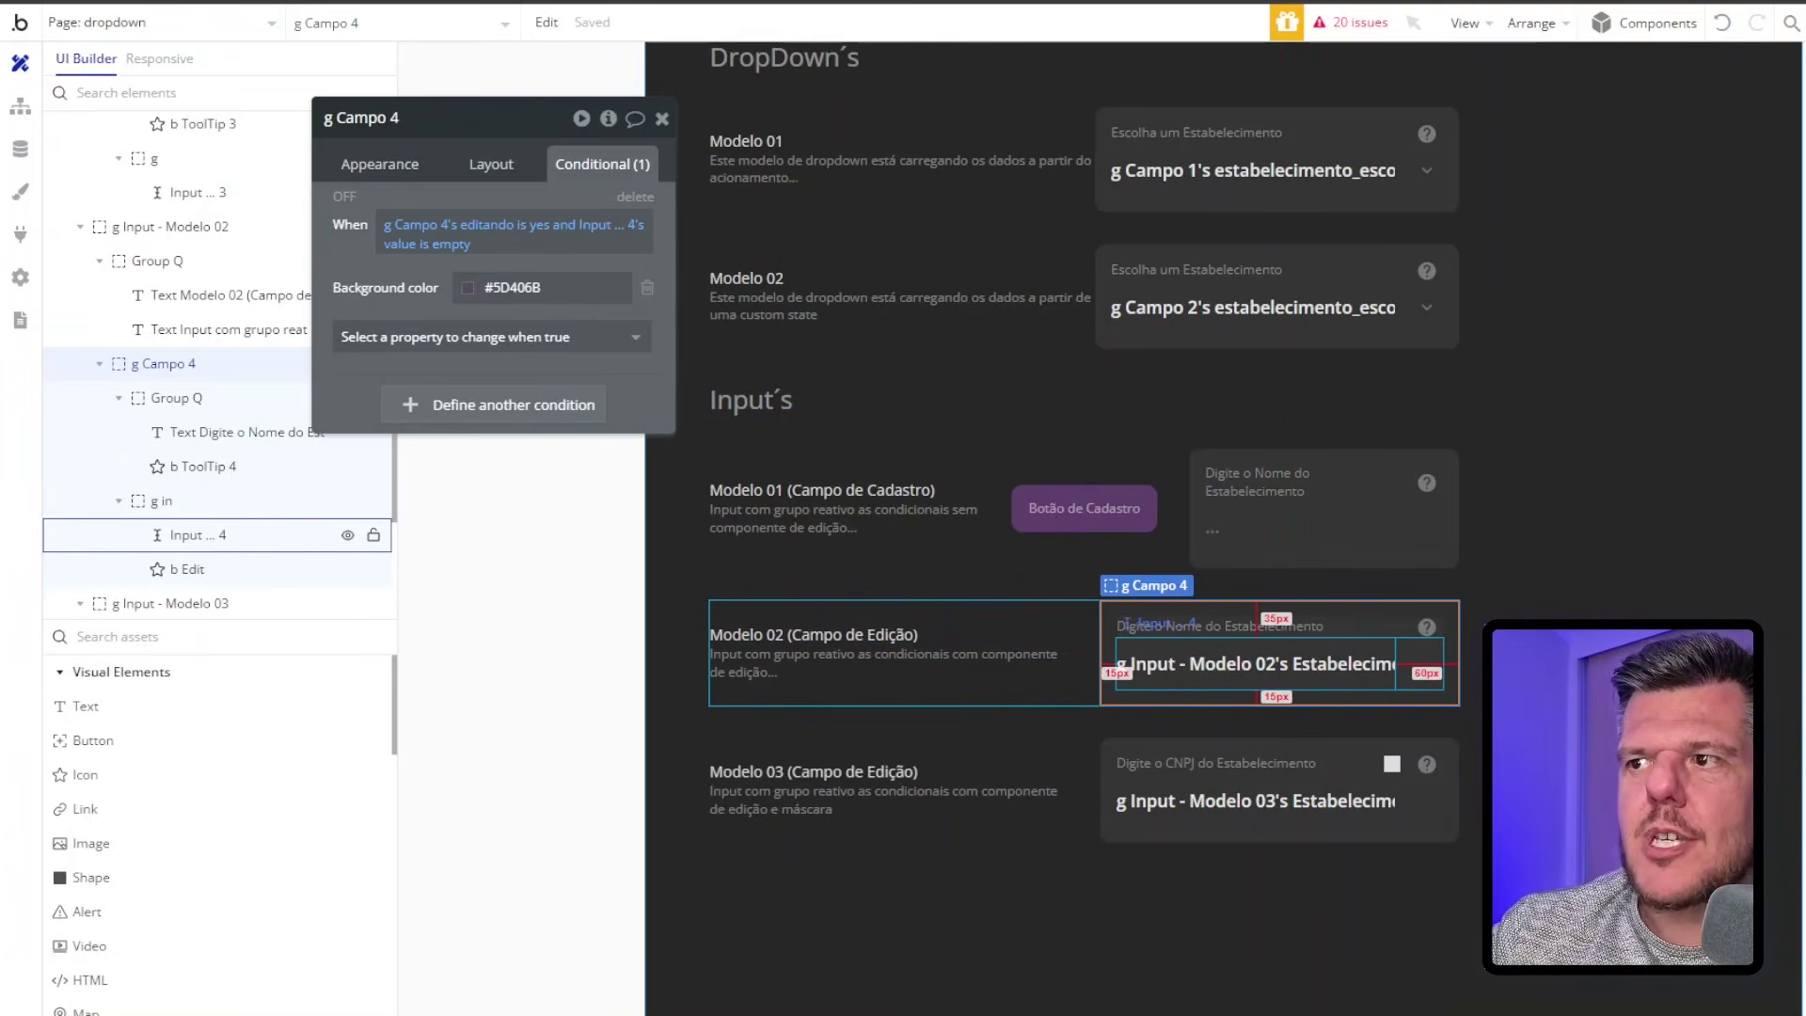
left_click(1398, 650)
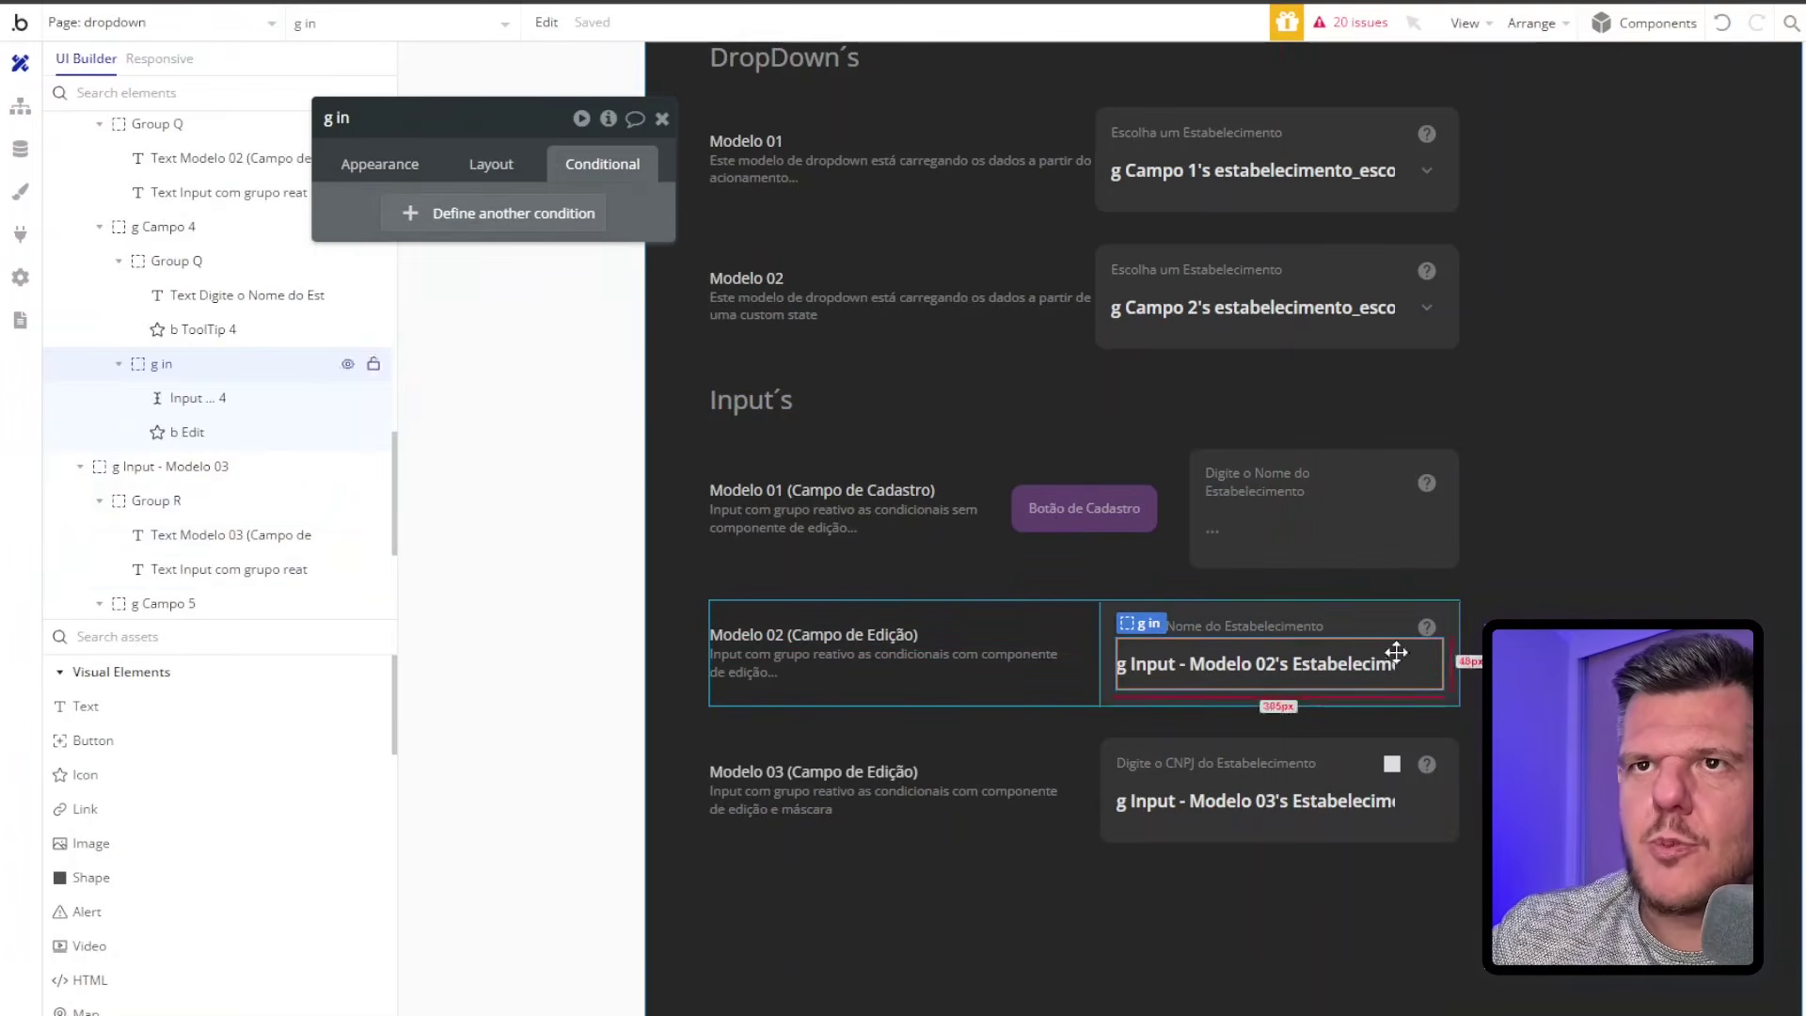
left_click(188, 398)
scroll(1210, 451, "up", 5)
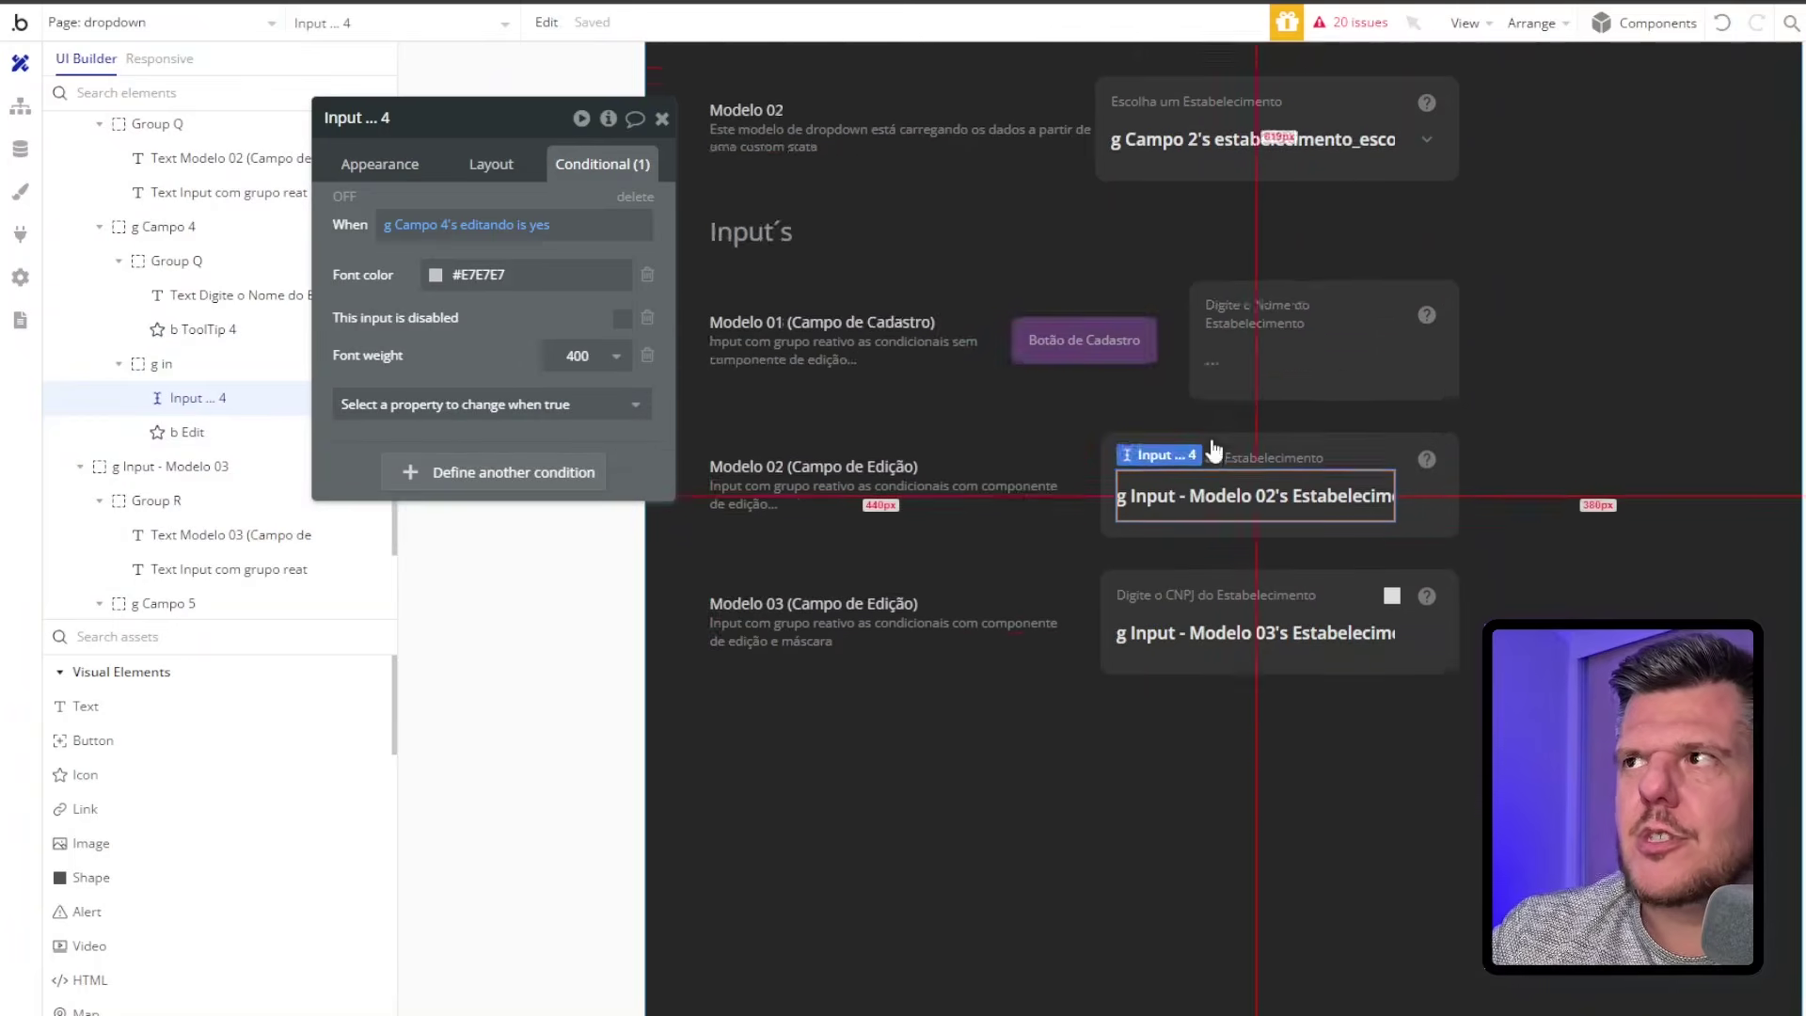
Examine all conditions on Modelo 02's b Edit icon and identify the g in group that its hover condition refers to
left_click(1425, 774)
scroll(1401, 470, "up", 5)
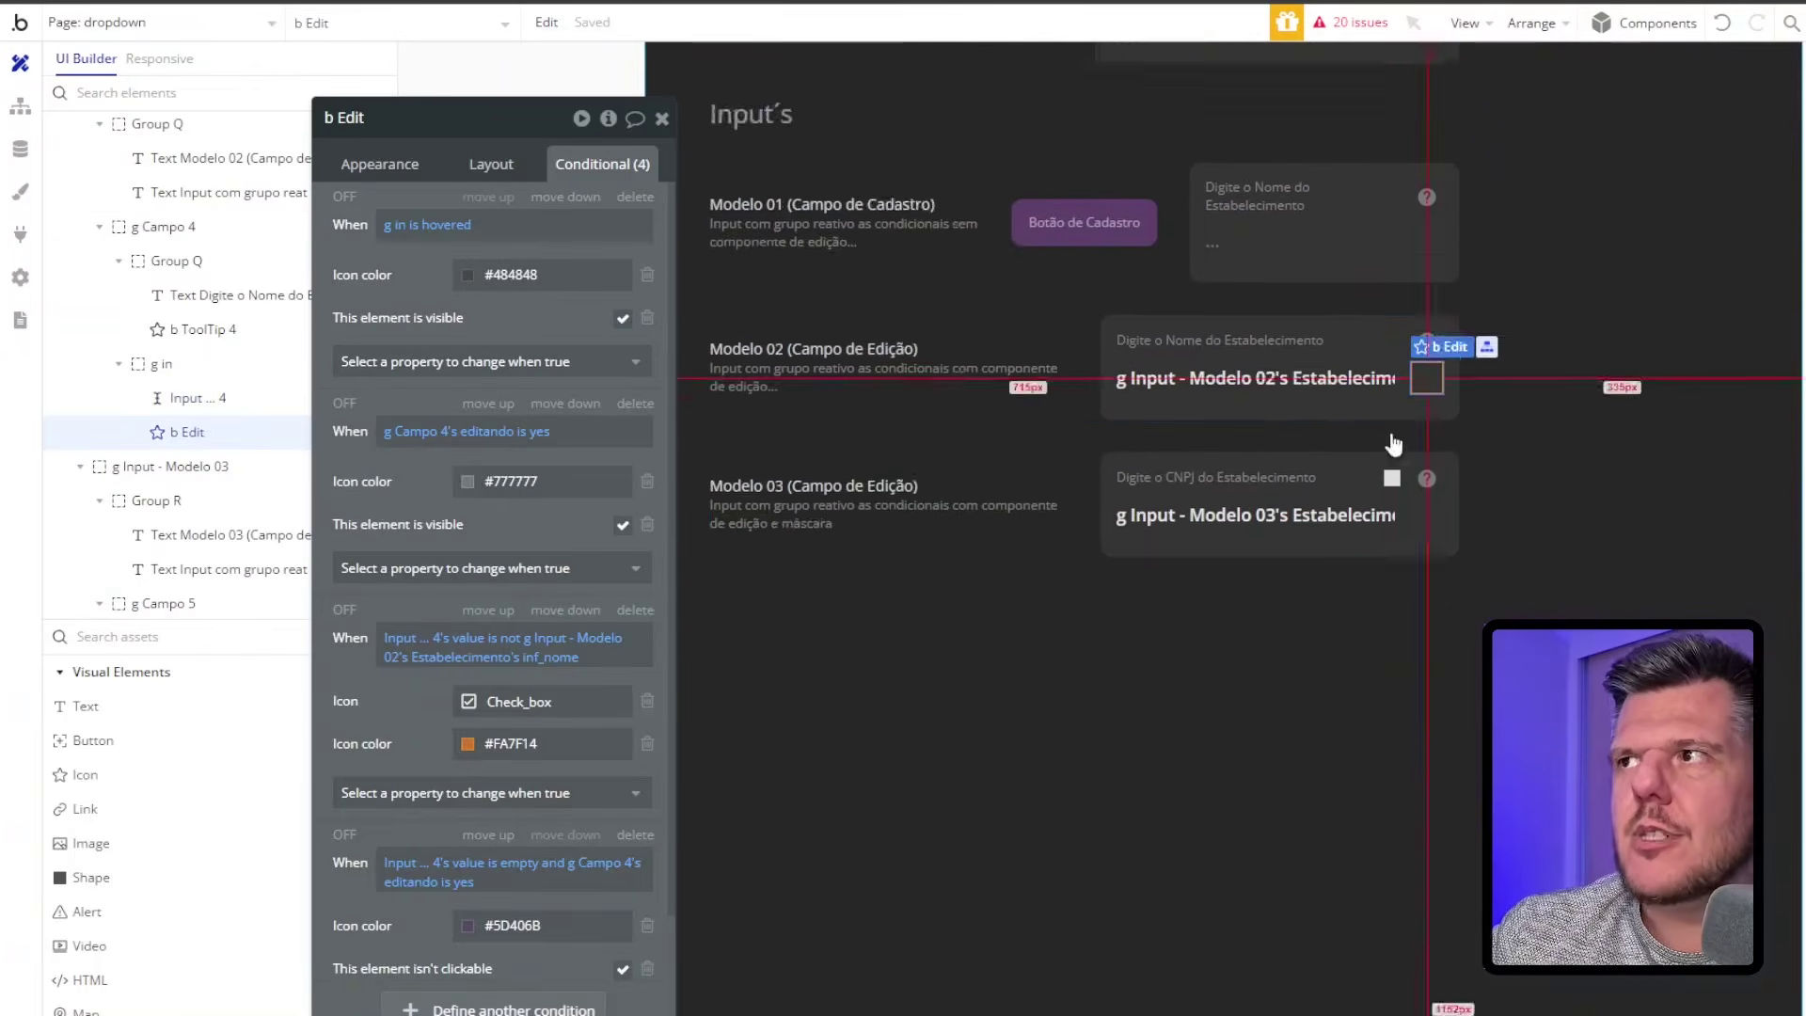
left_click_drag(426, 319, 460, 247)
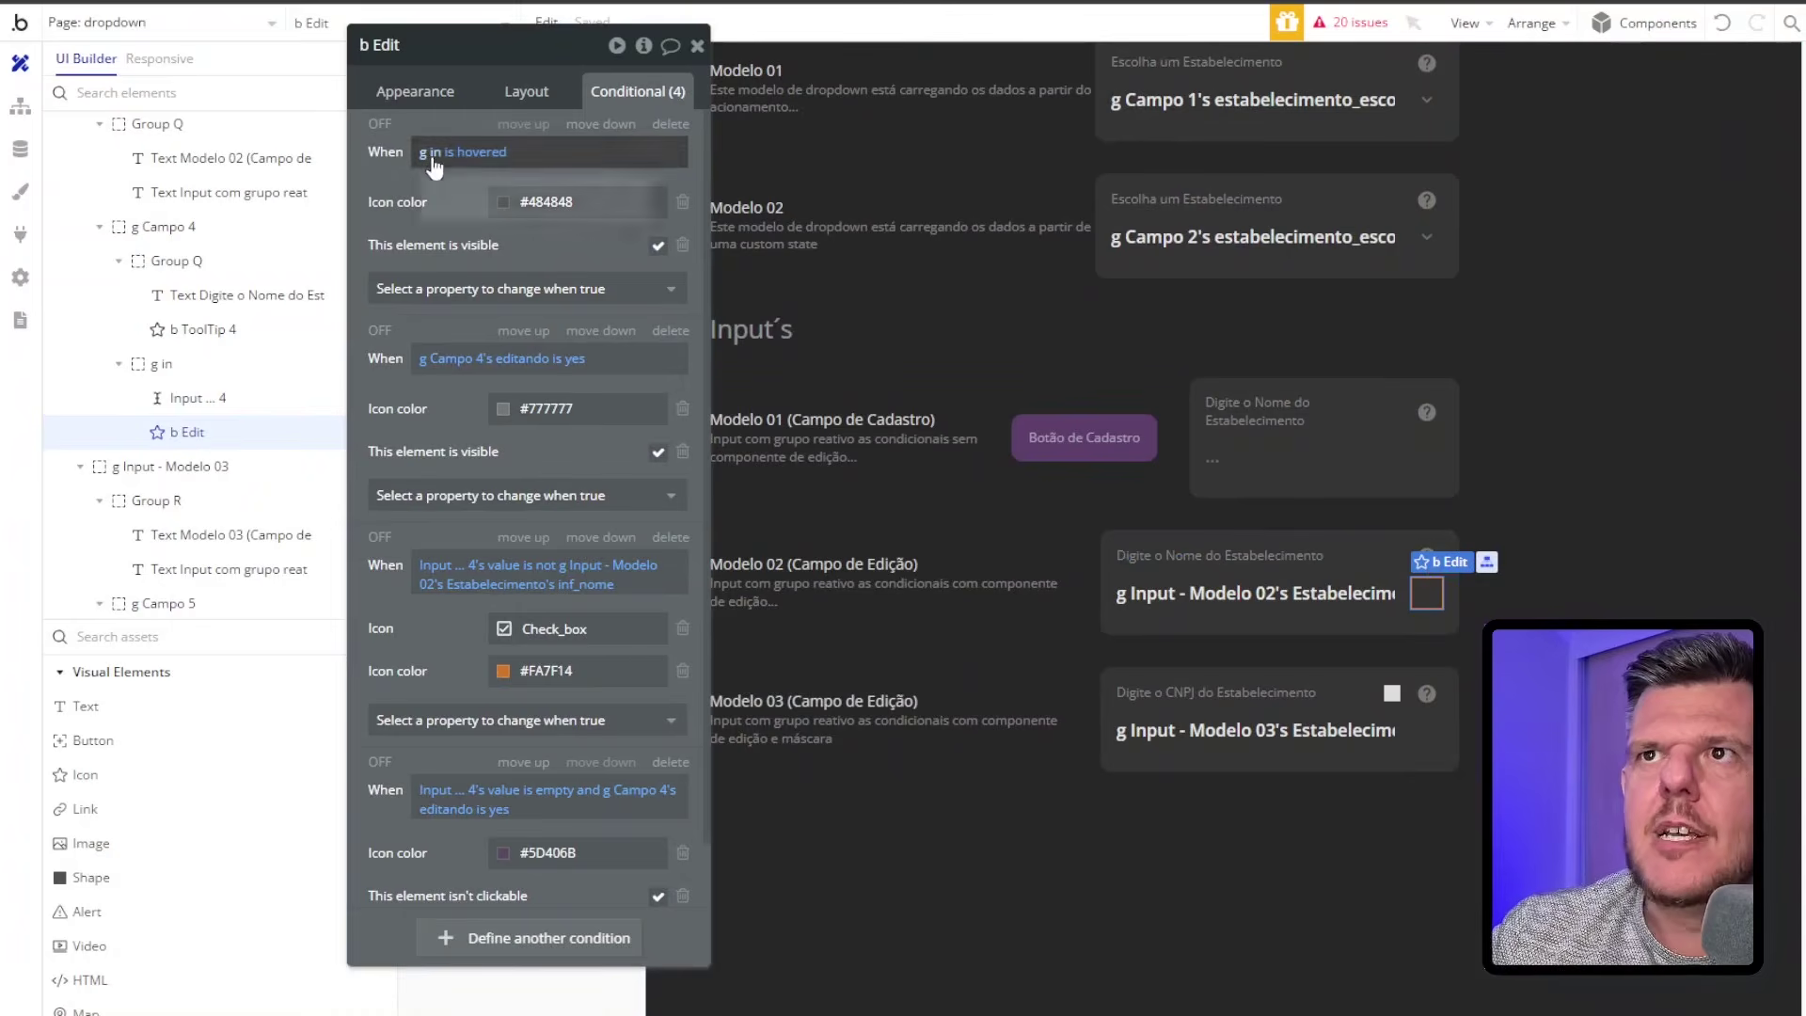
left_click(1403, 590)
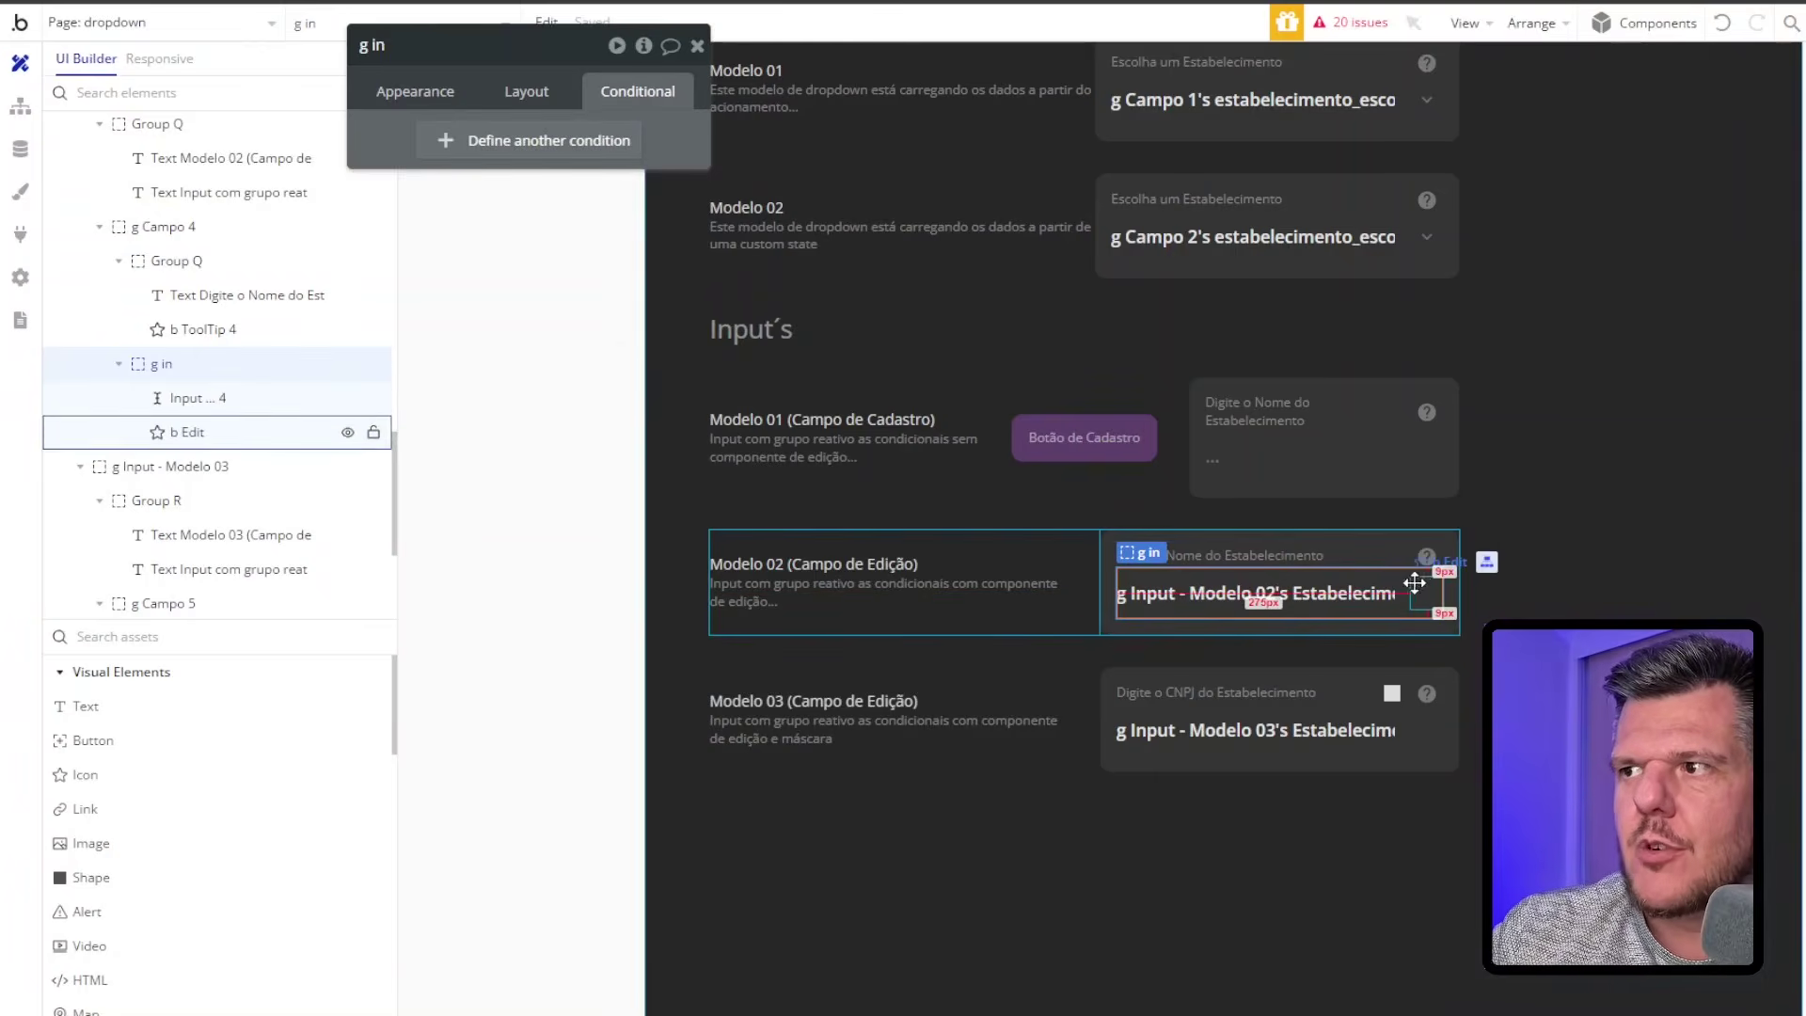
left_click(1414, 583)
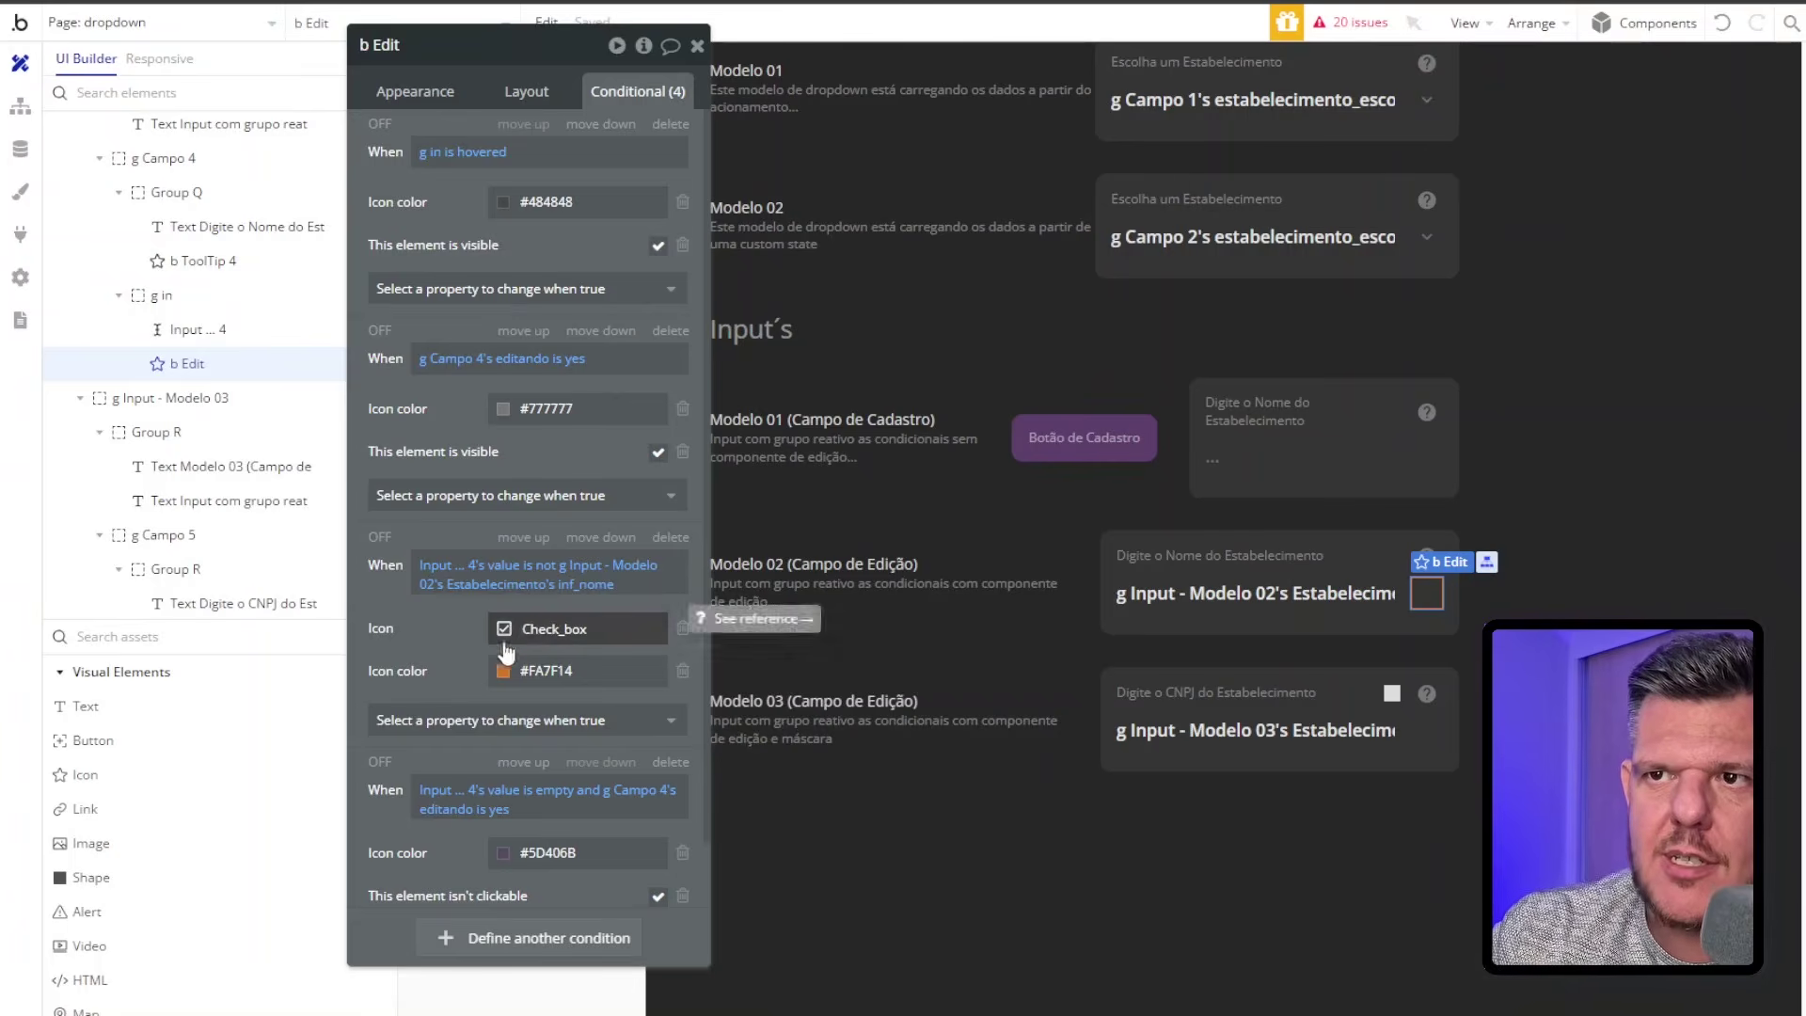
scroll(500, 667, "down", 1)
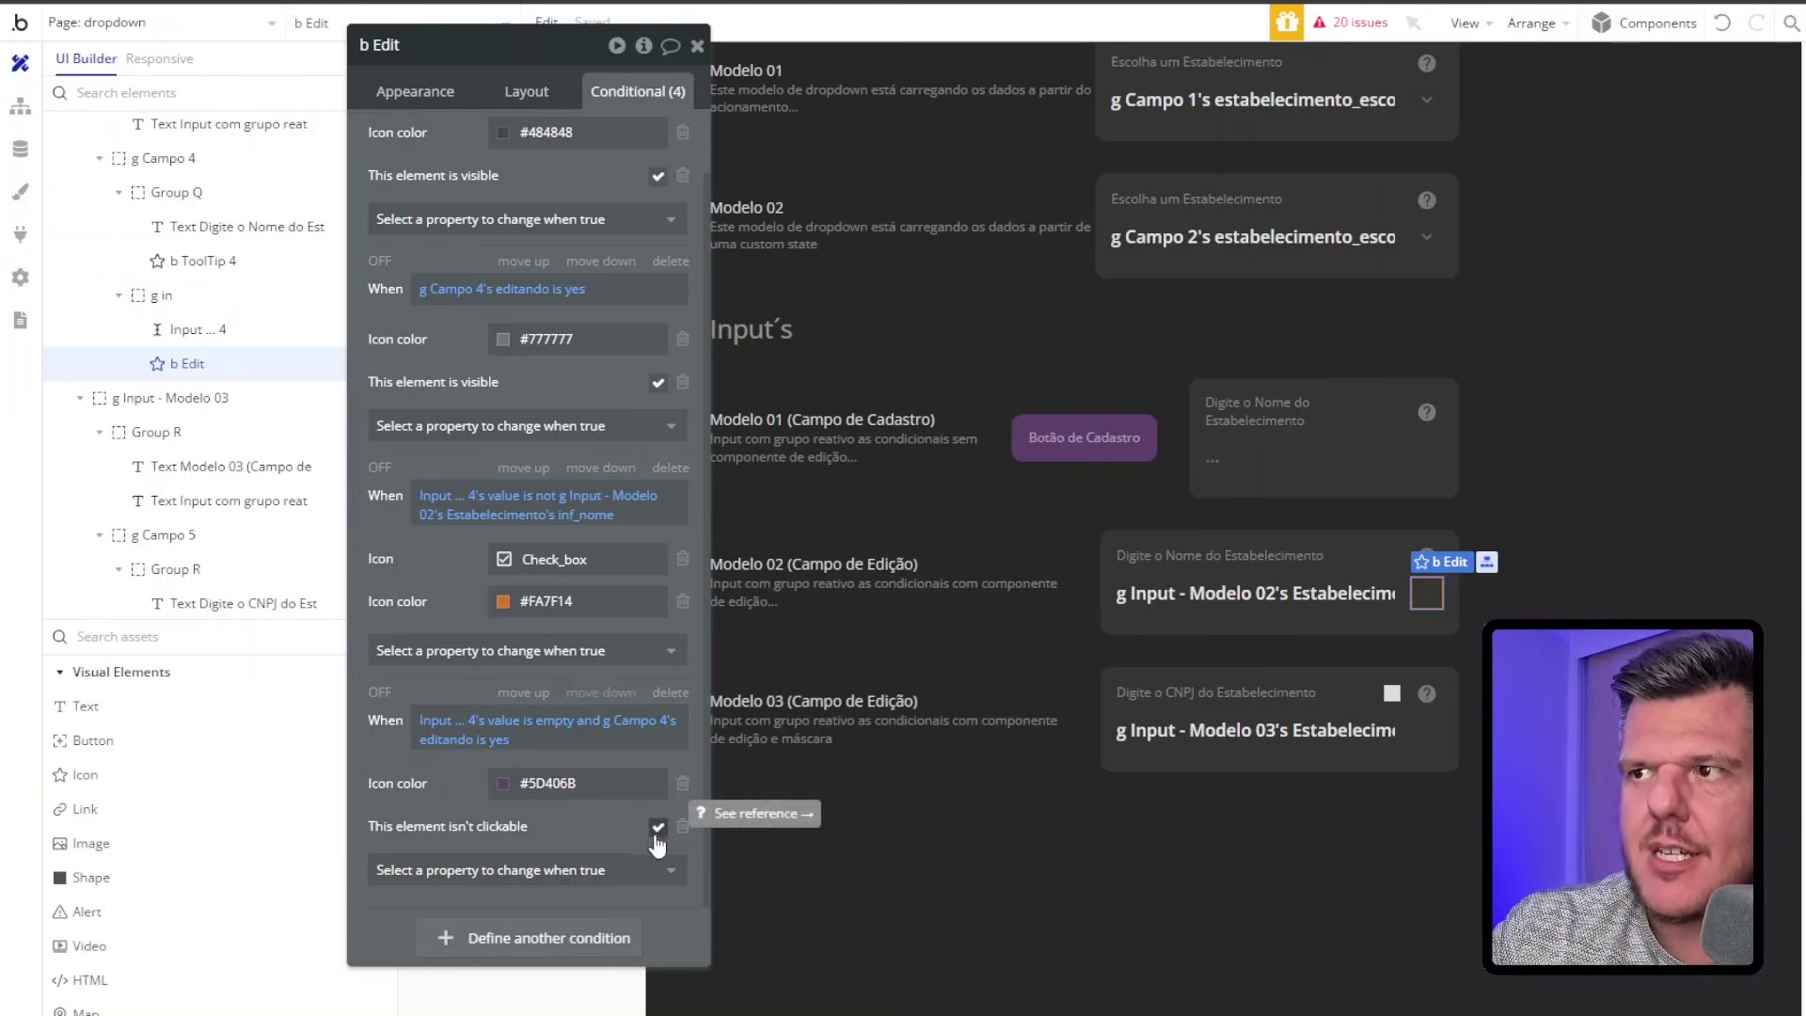
Inspect g Campo 4's editando custom state and related events, and check the default icon and color of b Edit
left_click(1107, 579)
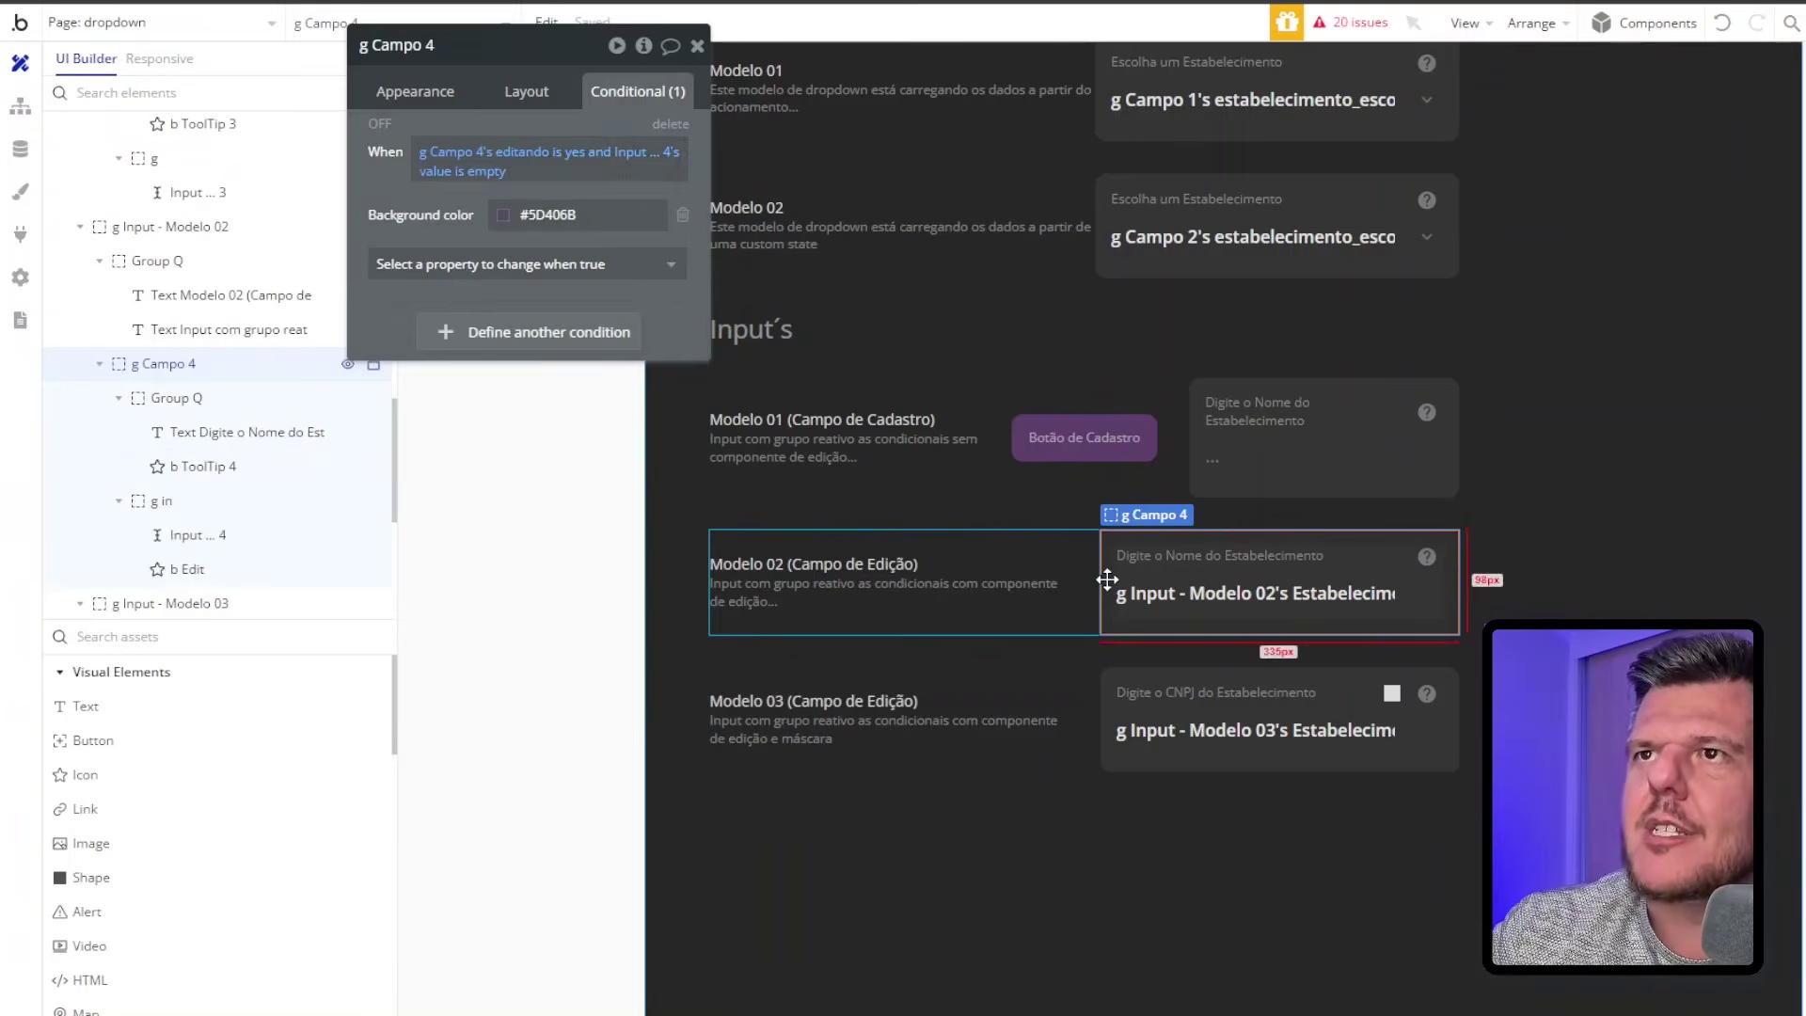
left_click(644, 47)
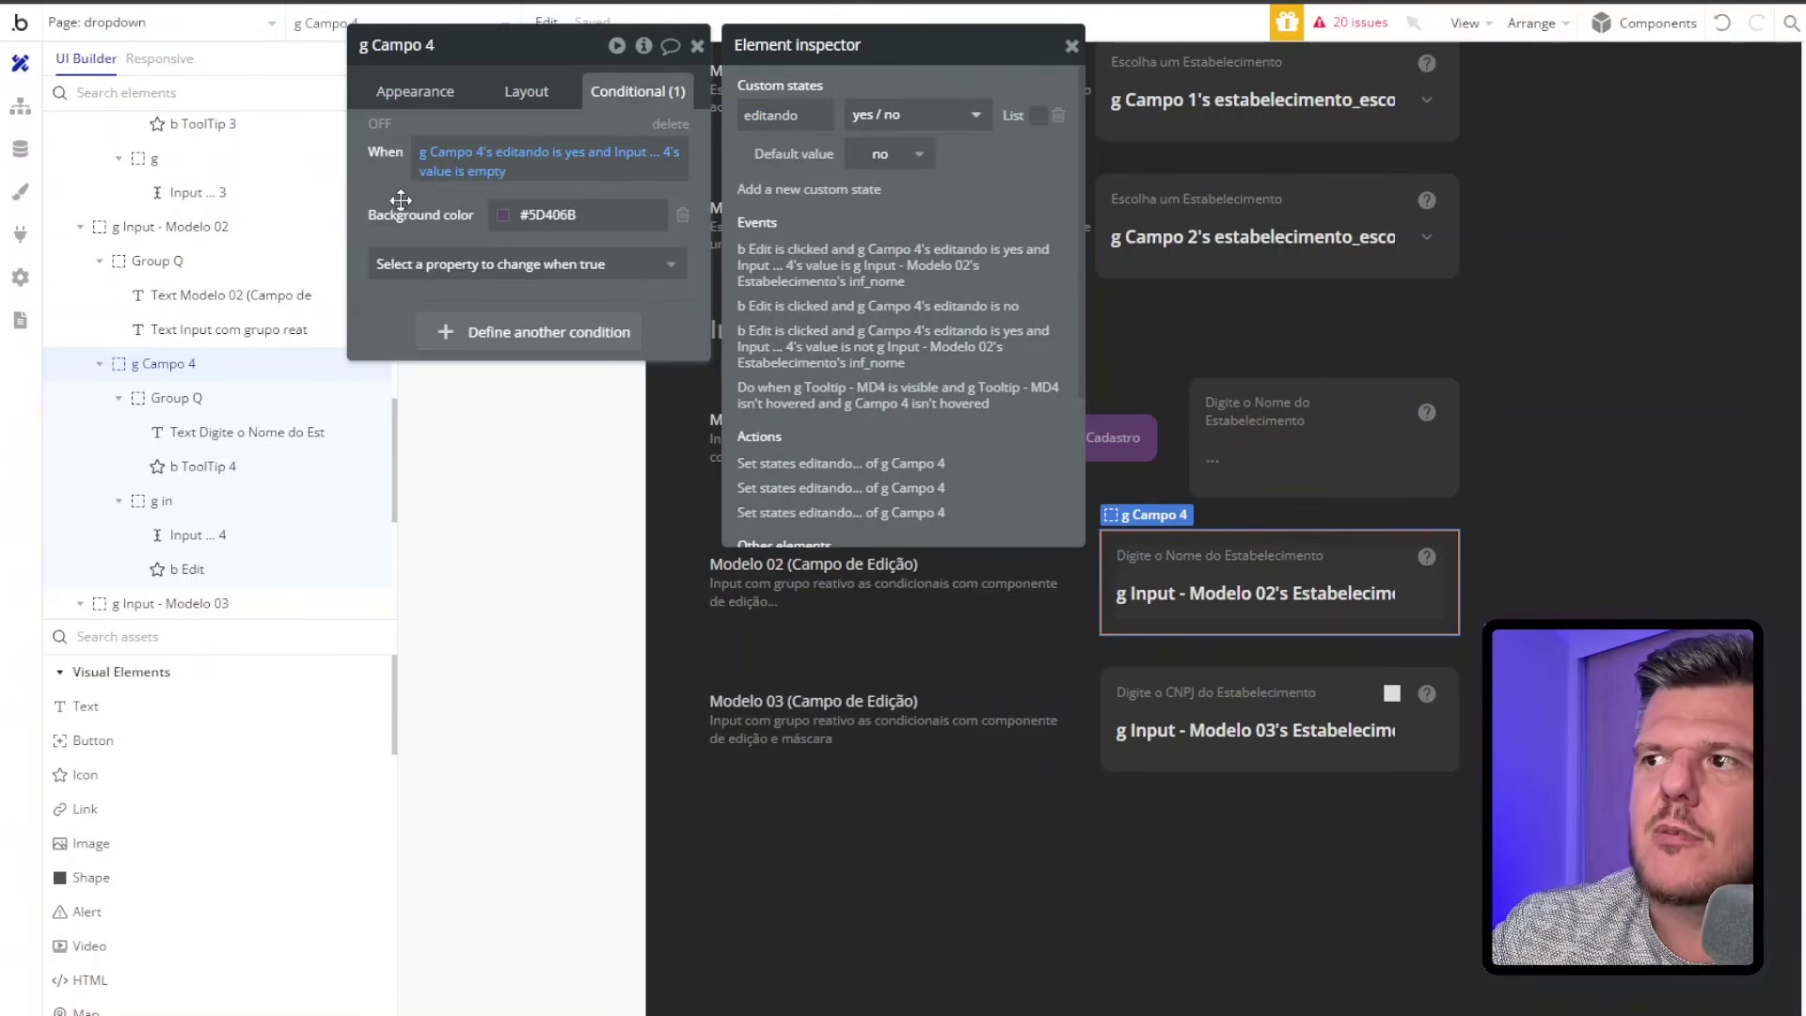
left_click(1436, 602)
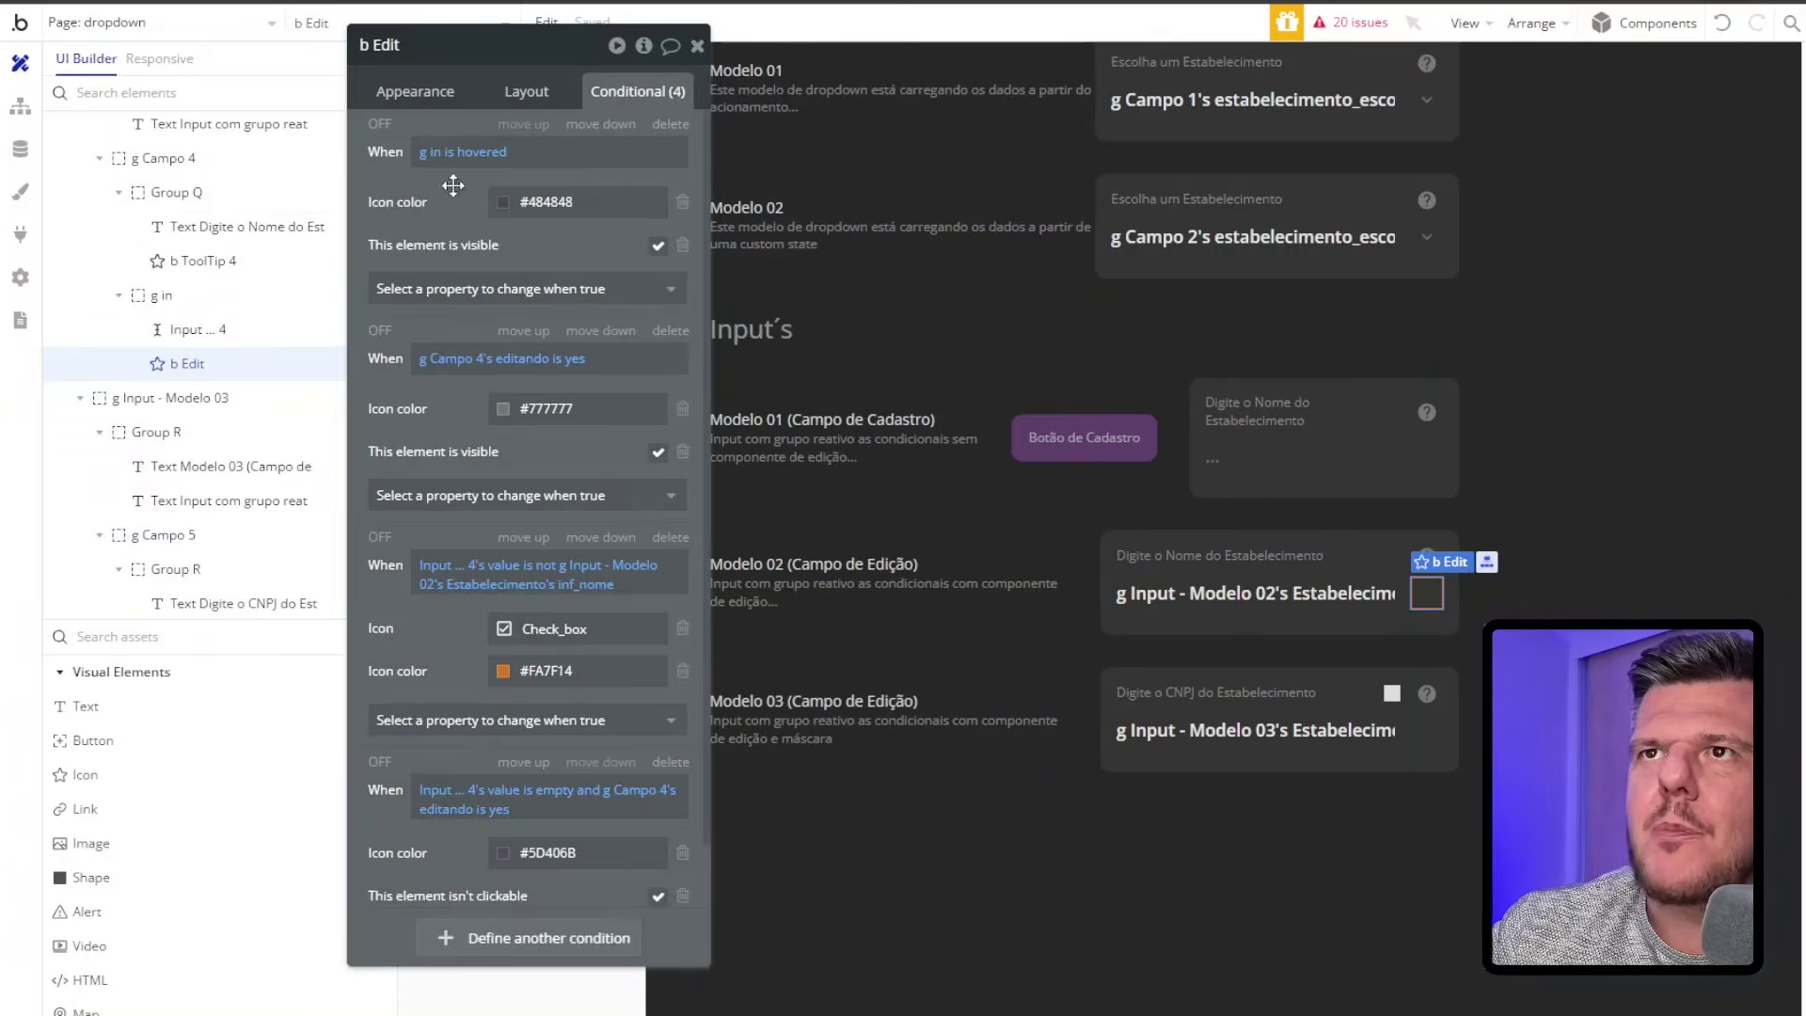
left_click(434, 94)
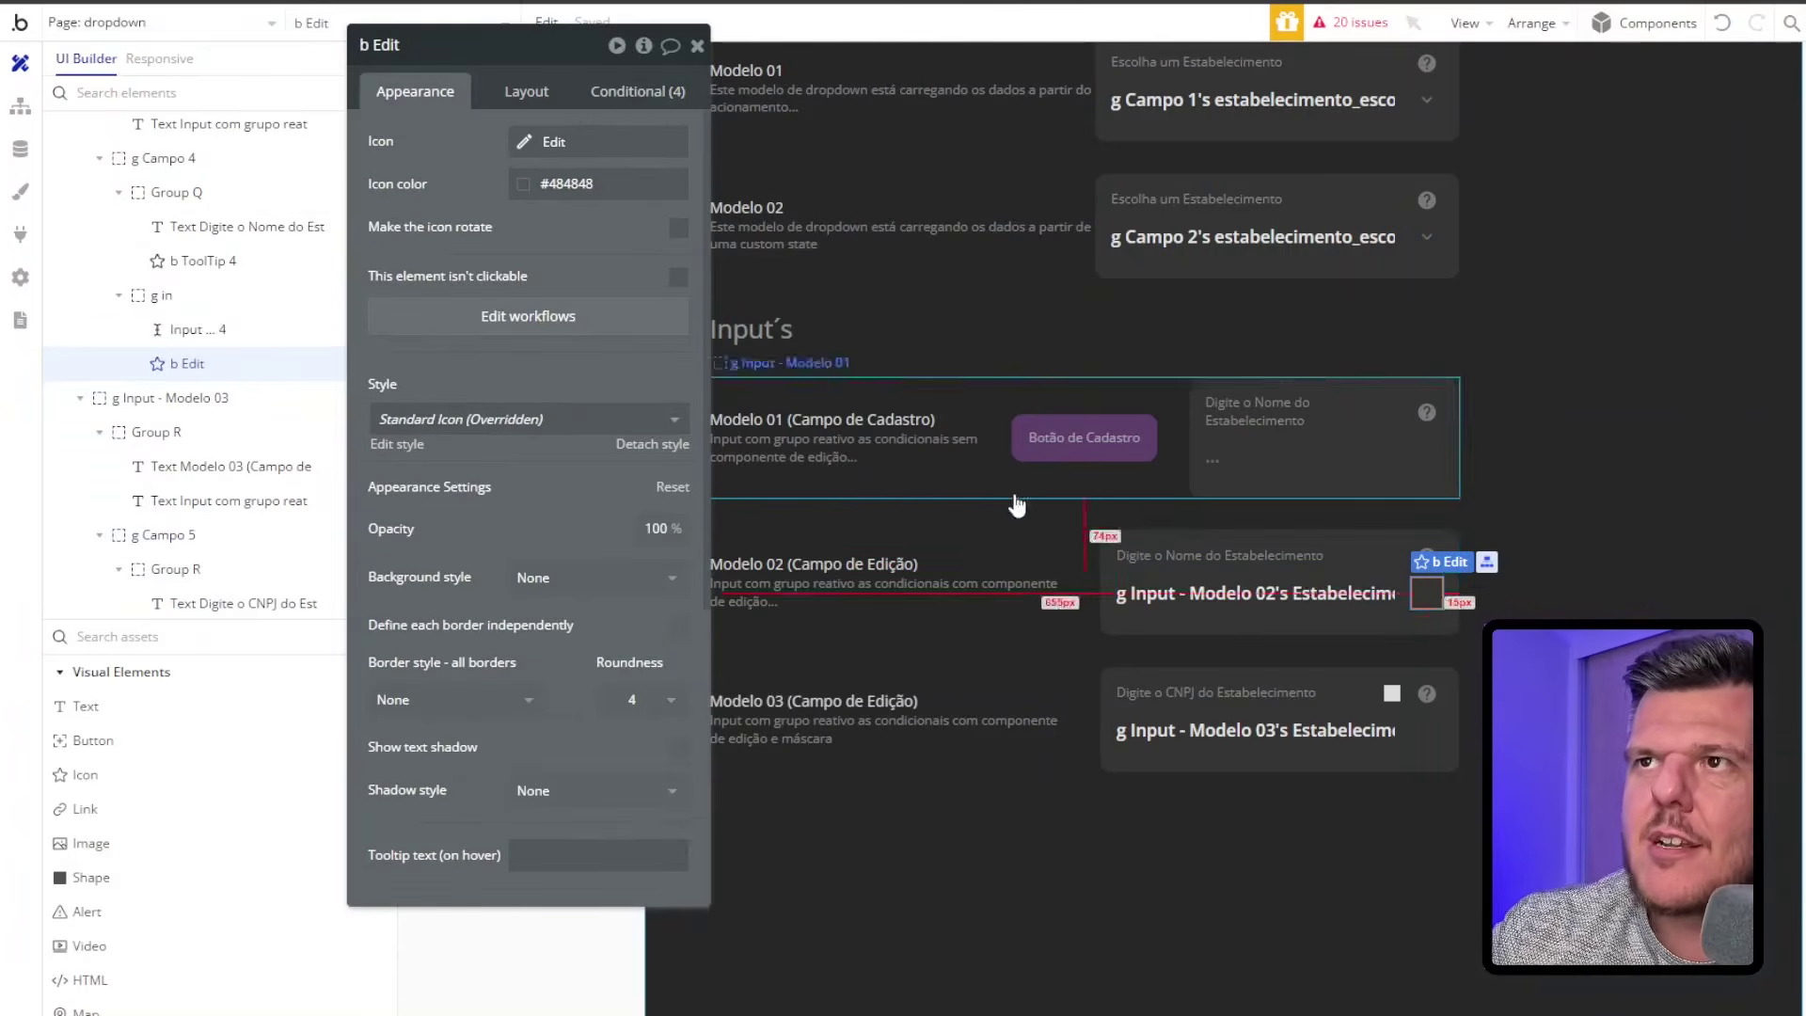
left_click(1371, 533)
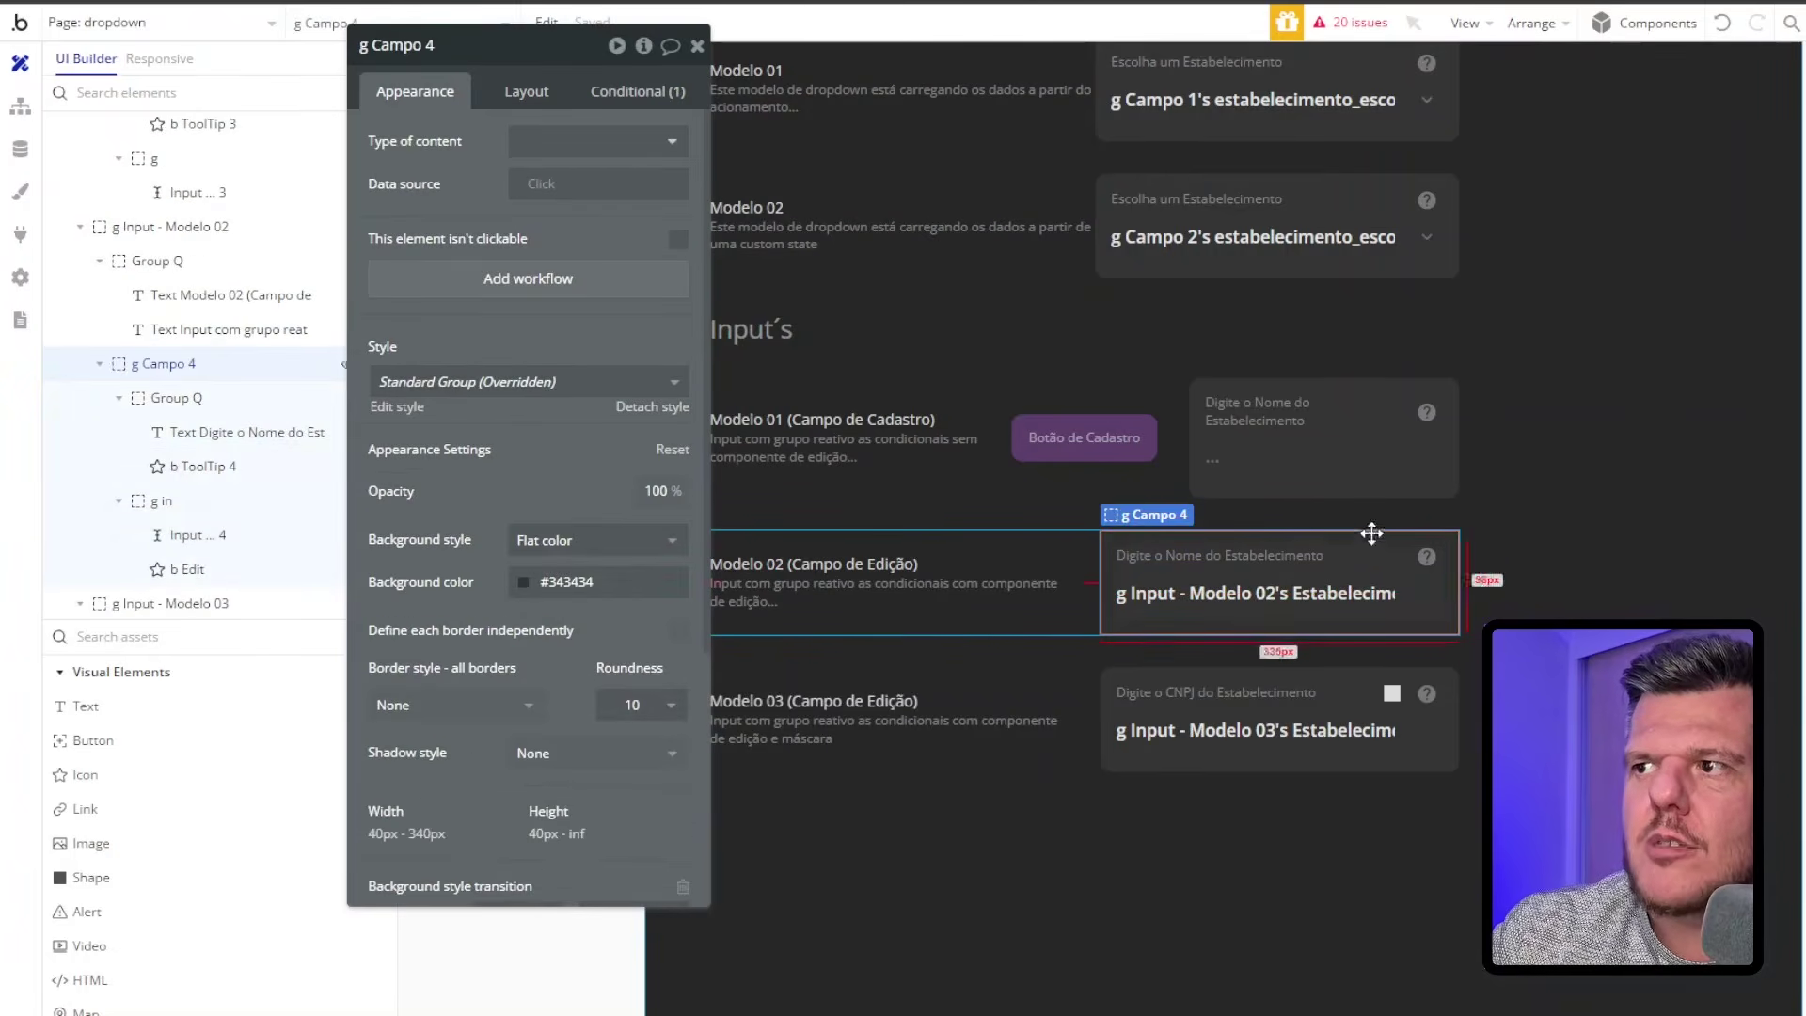
Compare Input ... 4's initial content and default disabled setting with its condition for when g Campo 4's editando is yes
left_click(1268, 599)
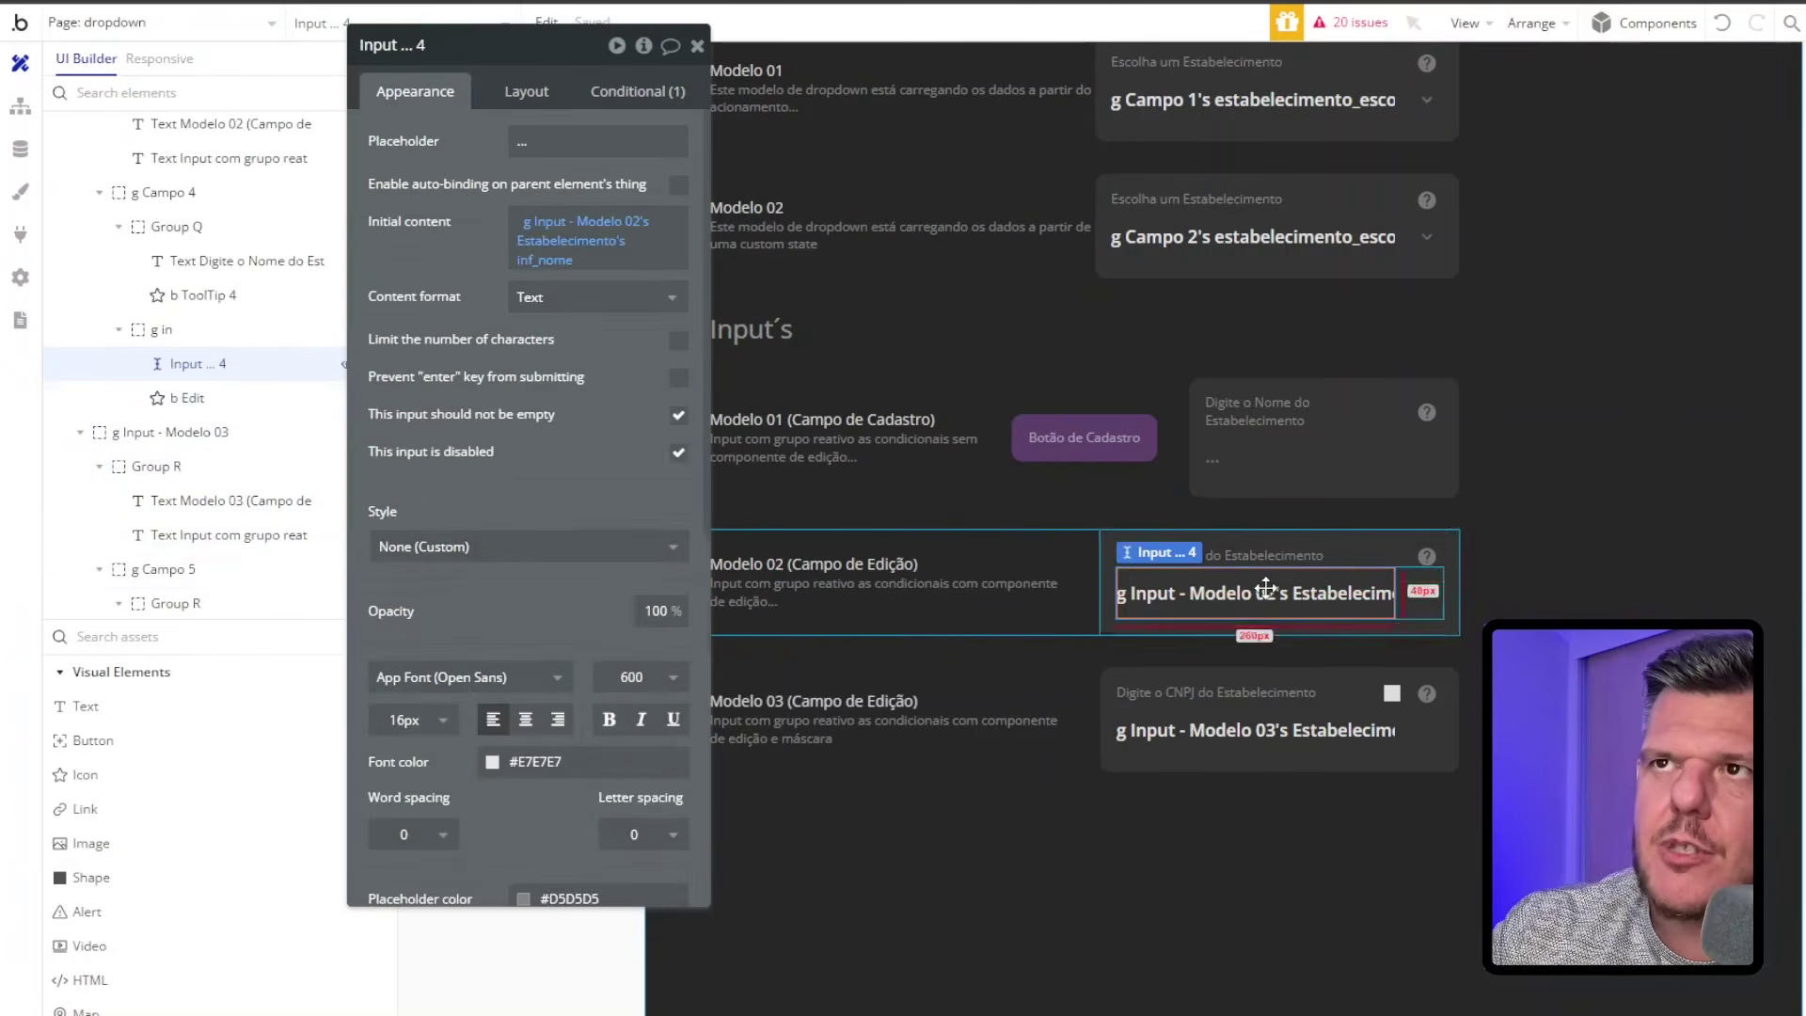
left_click(643, 95)
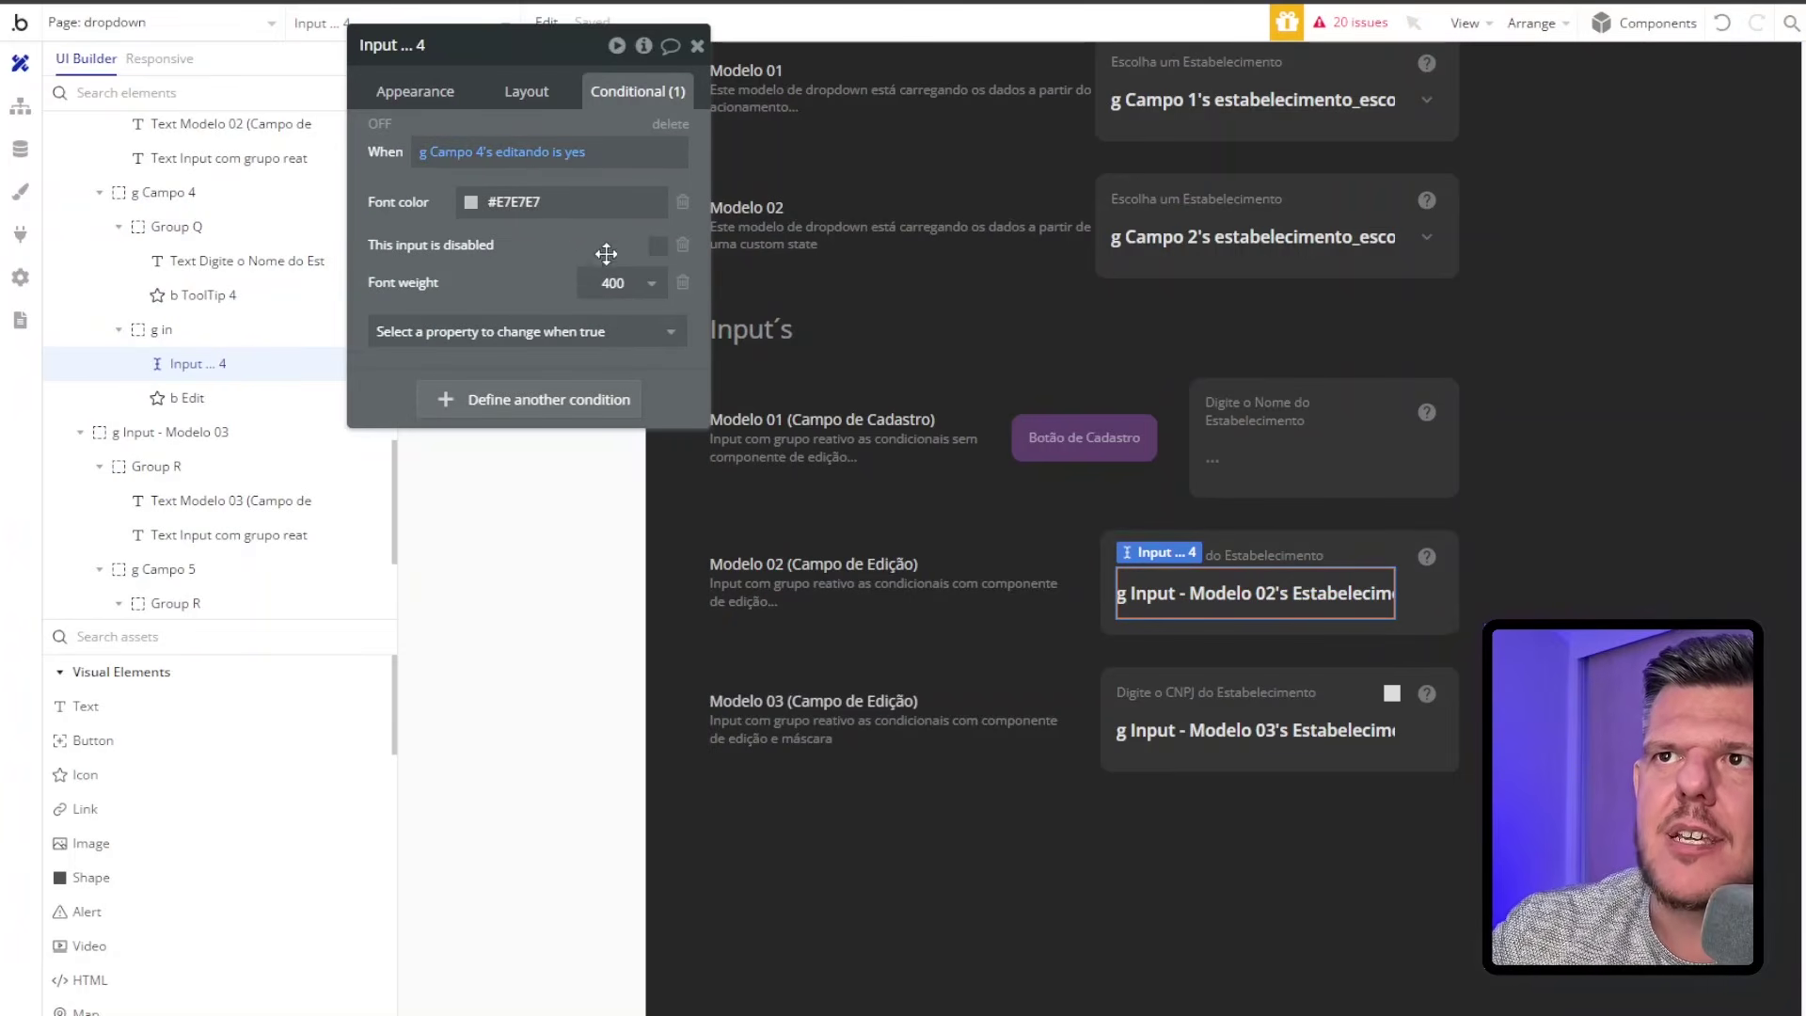
left_click(416, 90)
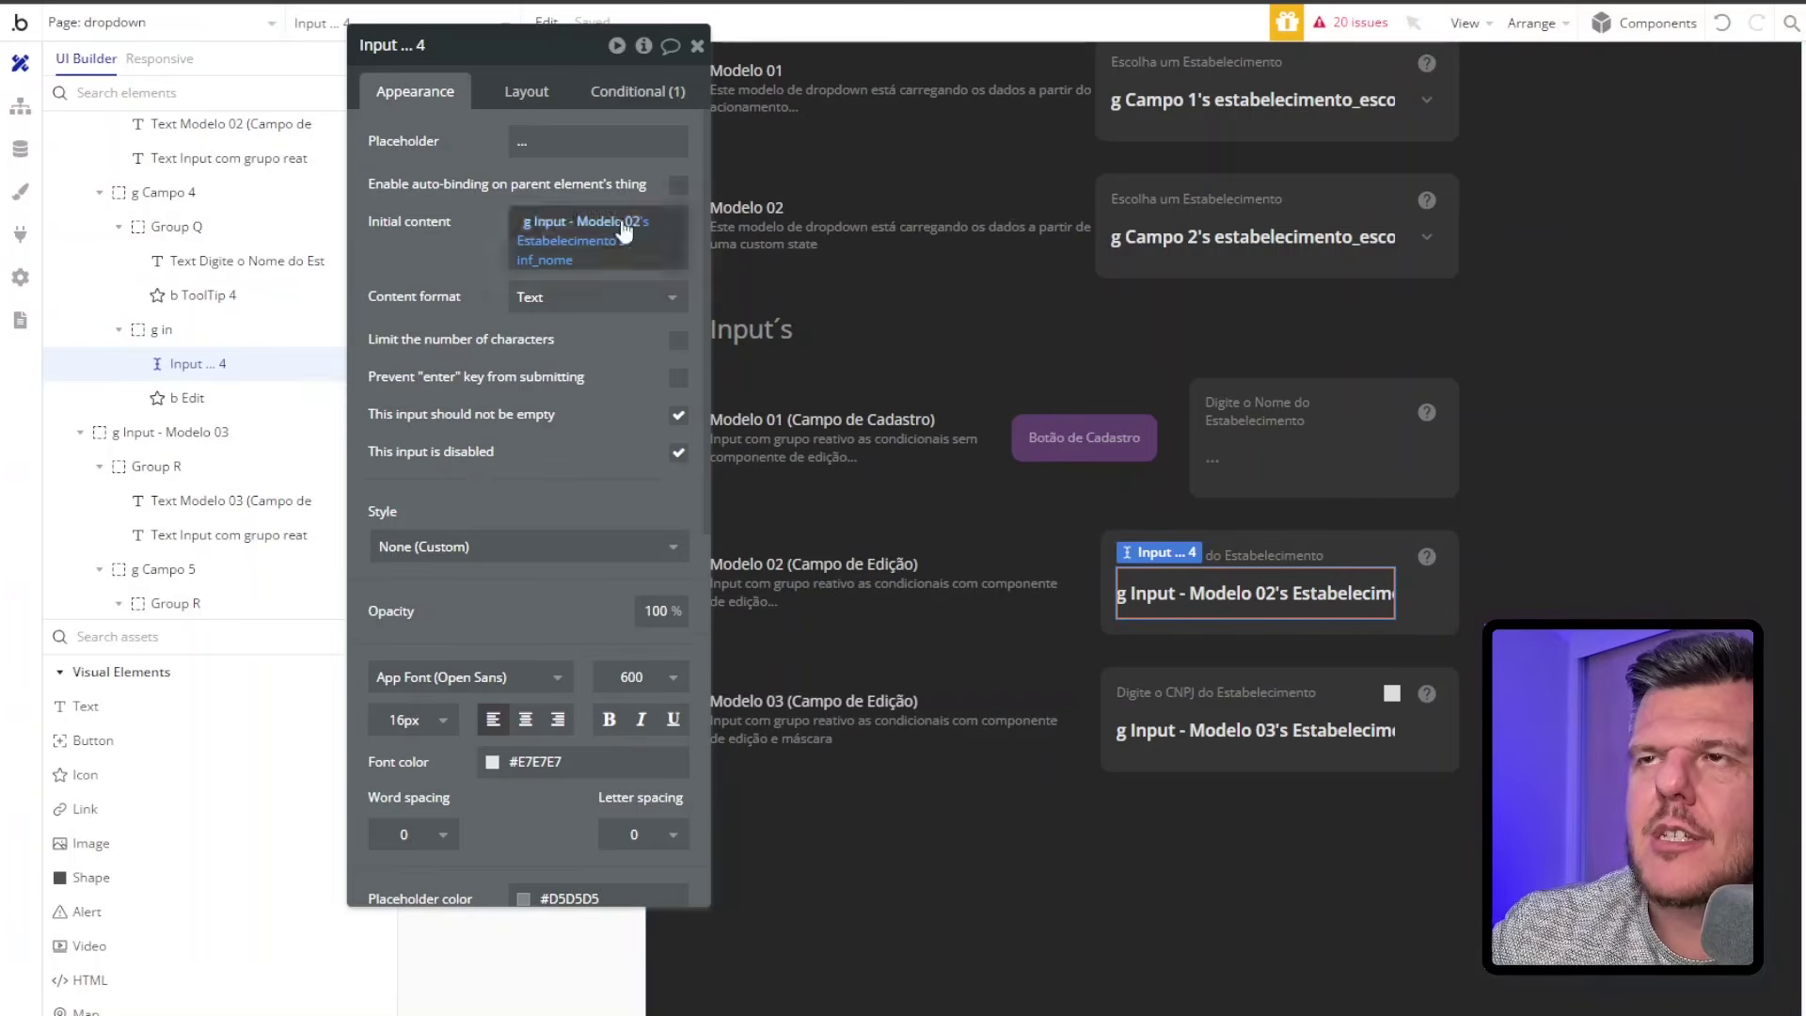
left_click(652, 90)
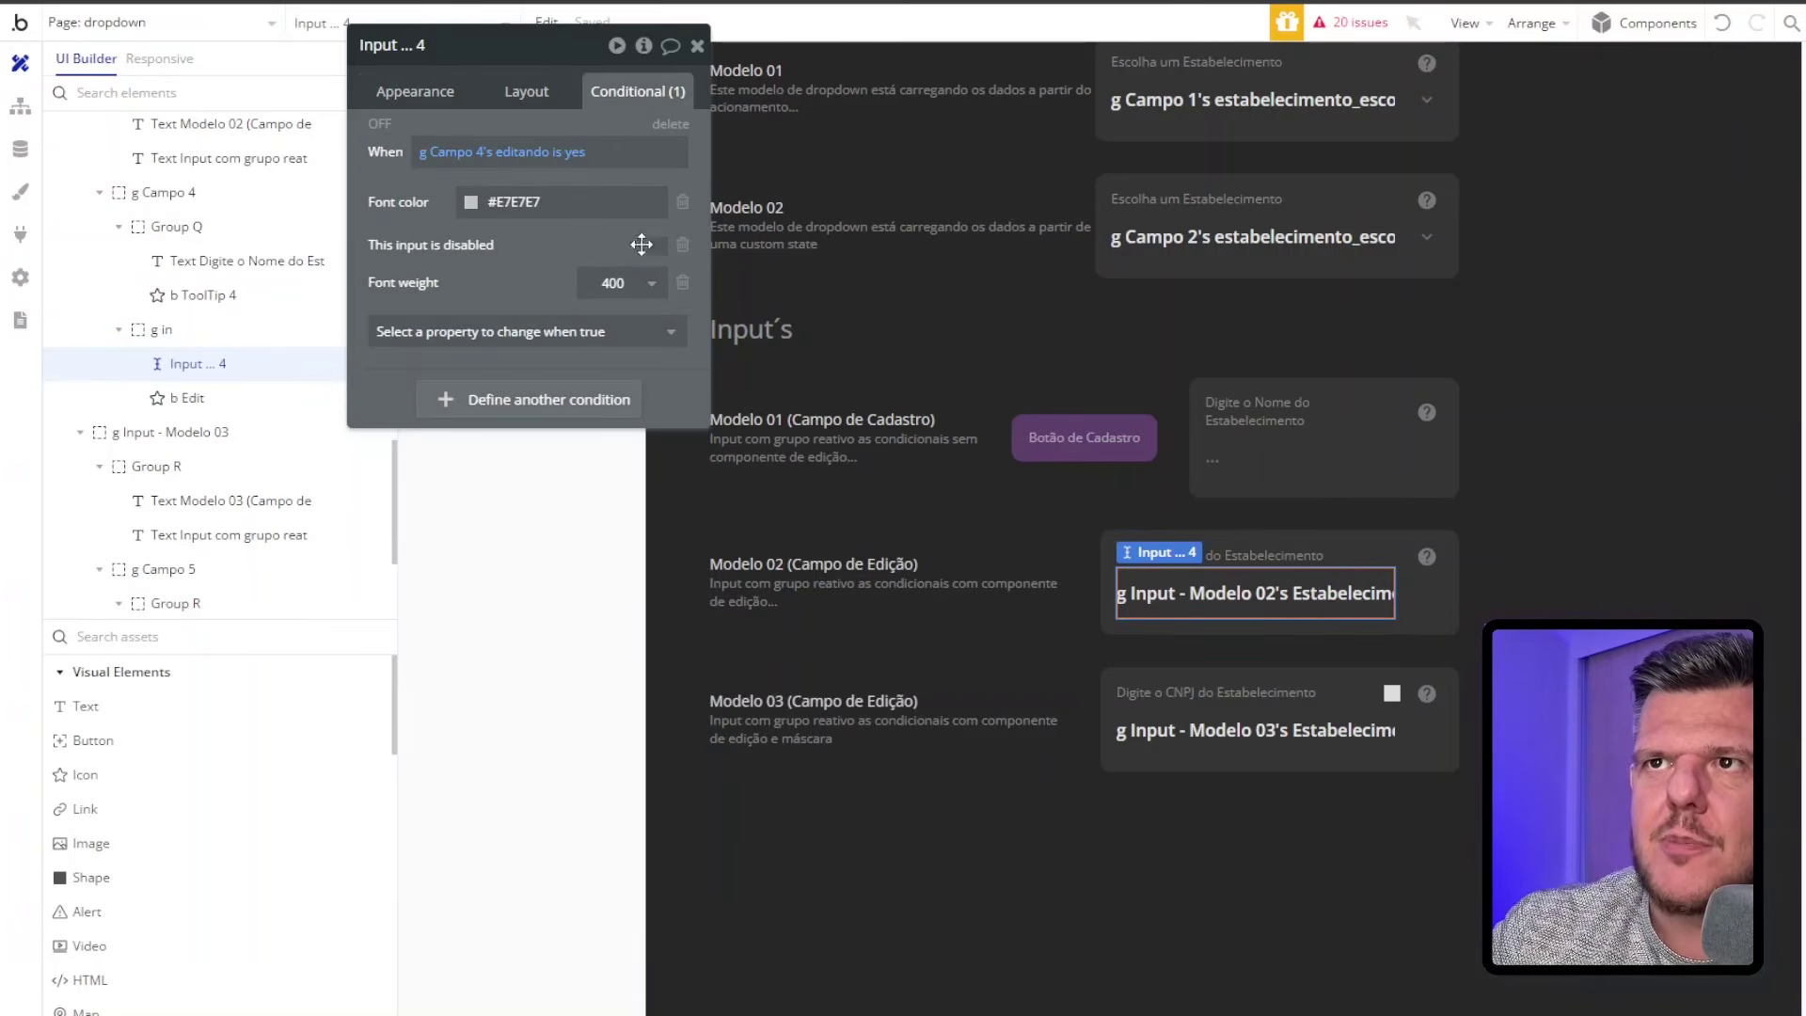
left_click(442, 98)
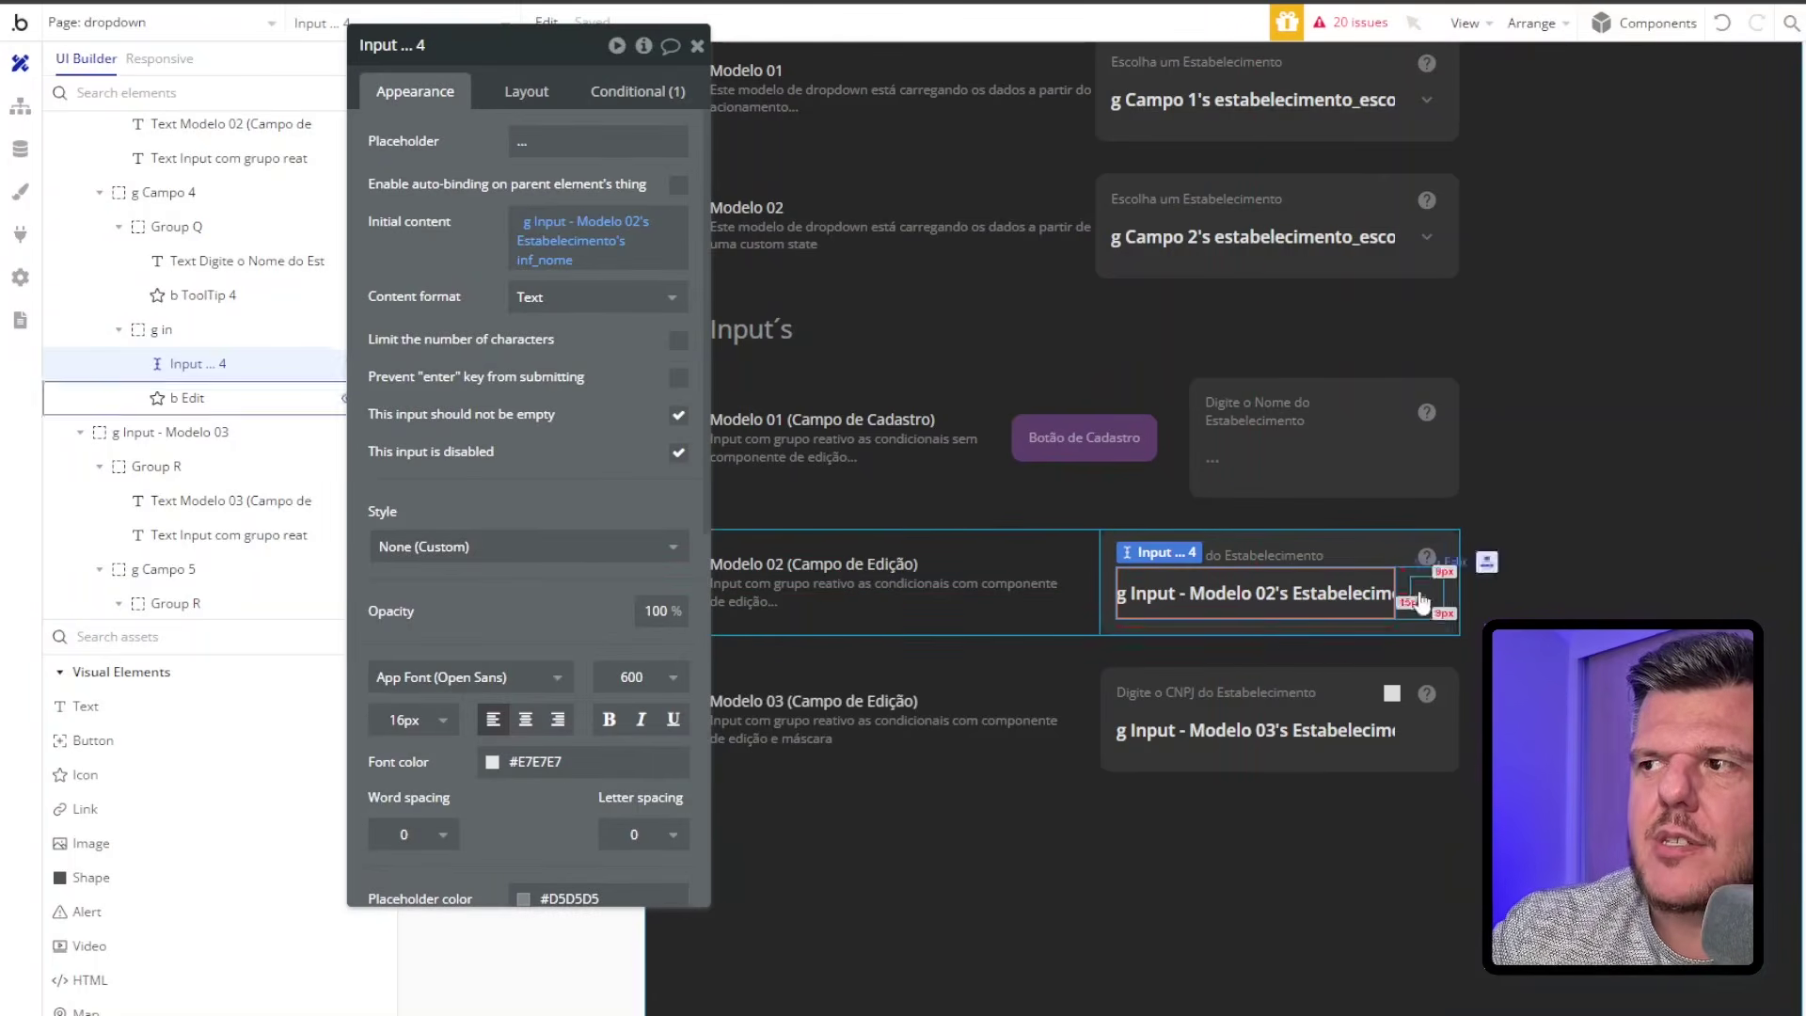
left_click(1350, 624)
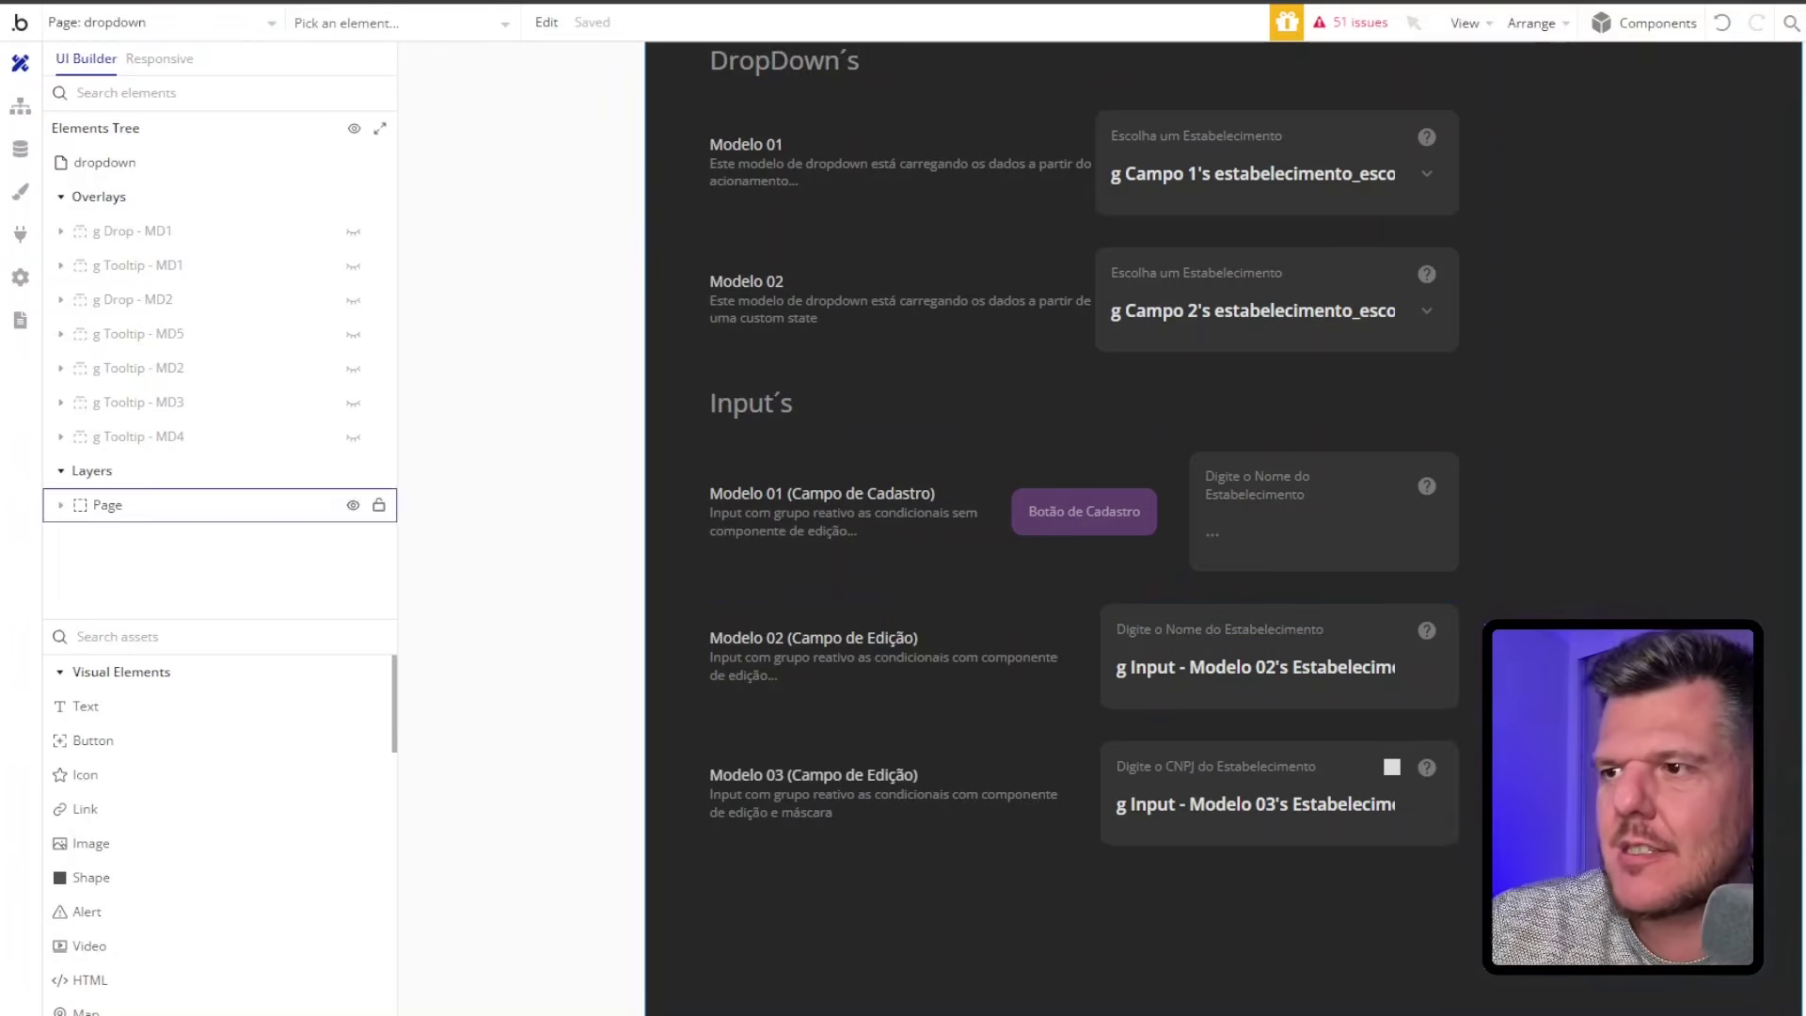
Show the option to convert Modelo 03's g Campo 5 to a reusable element without applying it
left_click(1111, 766)
right_click(1112, 766)
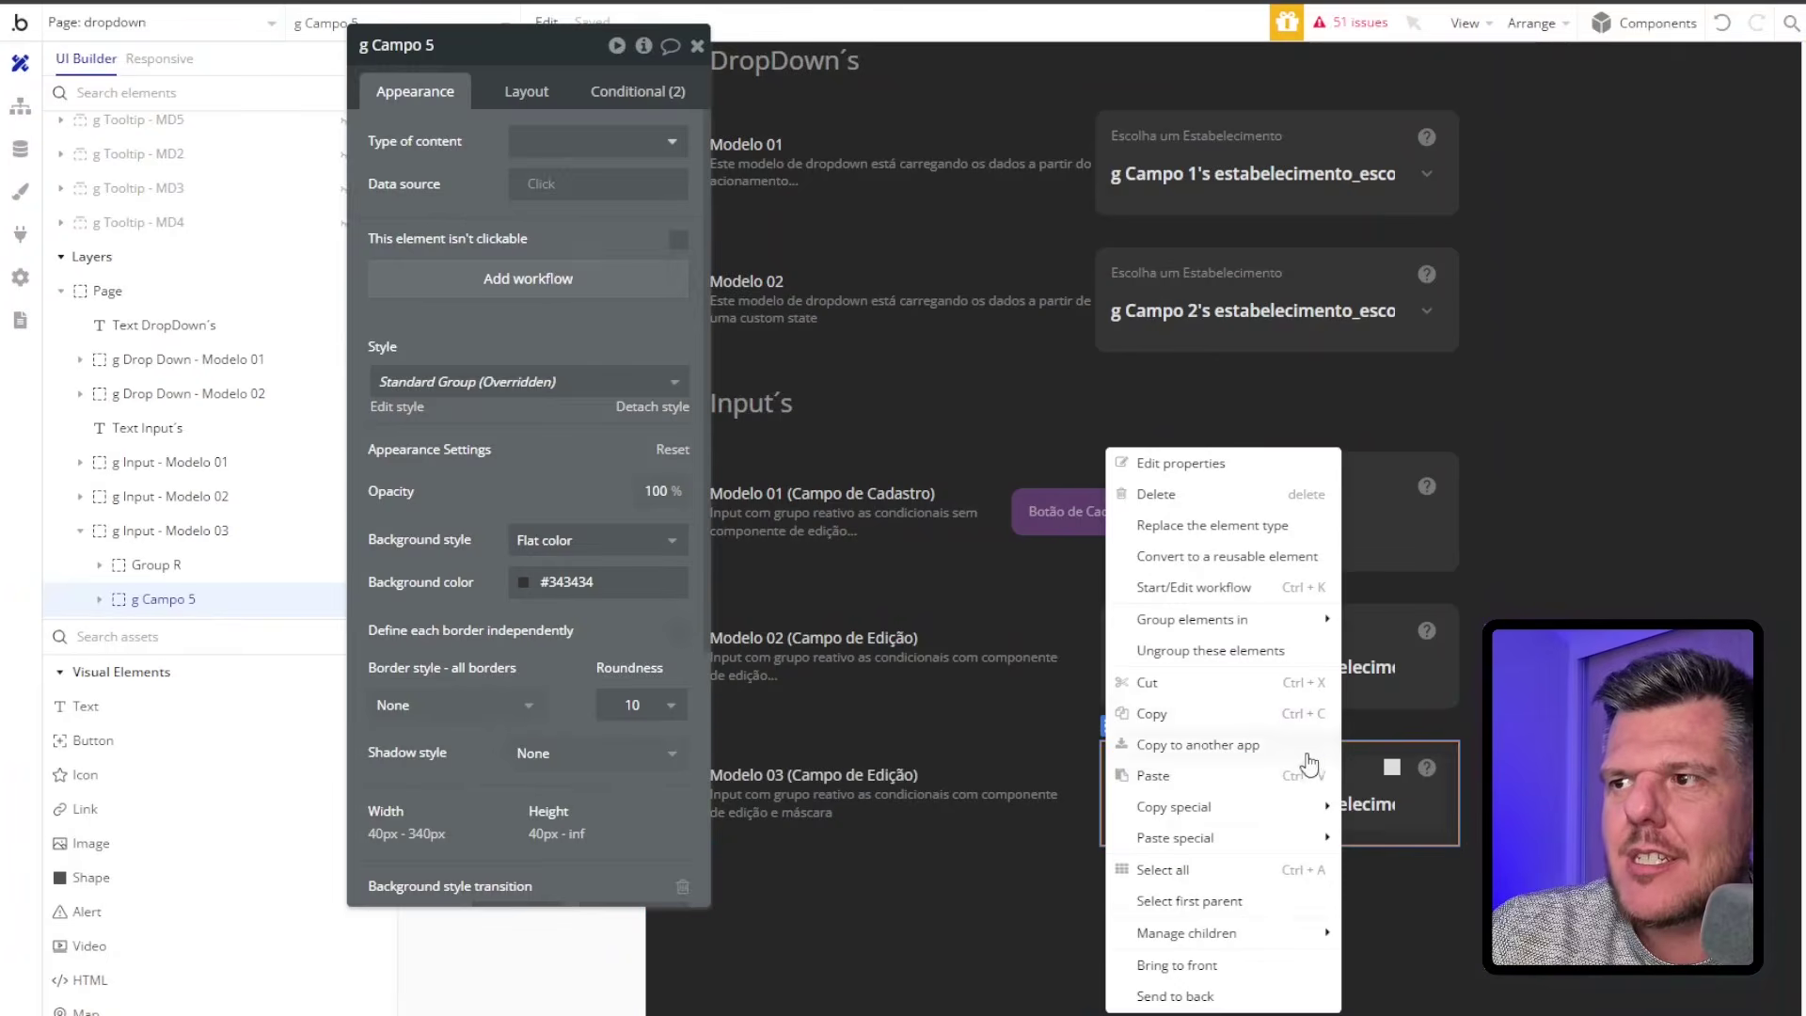
mouse_move(1229, 573)
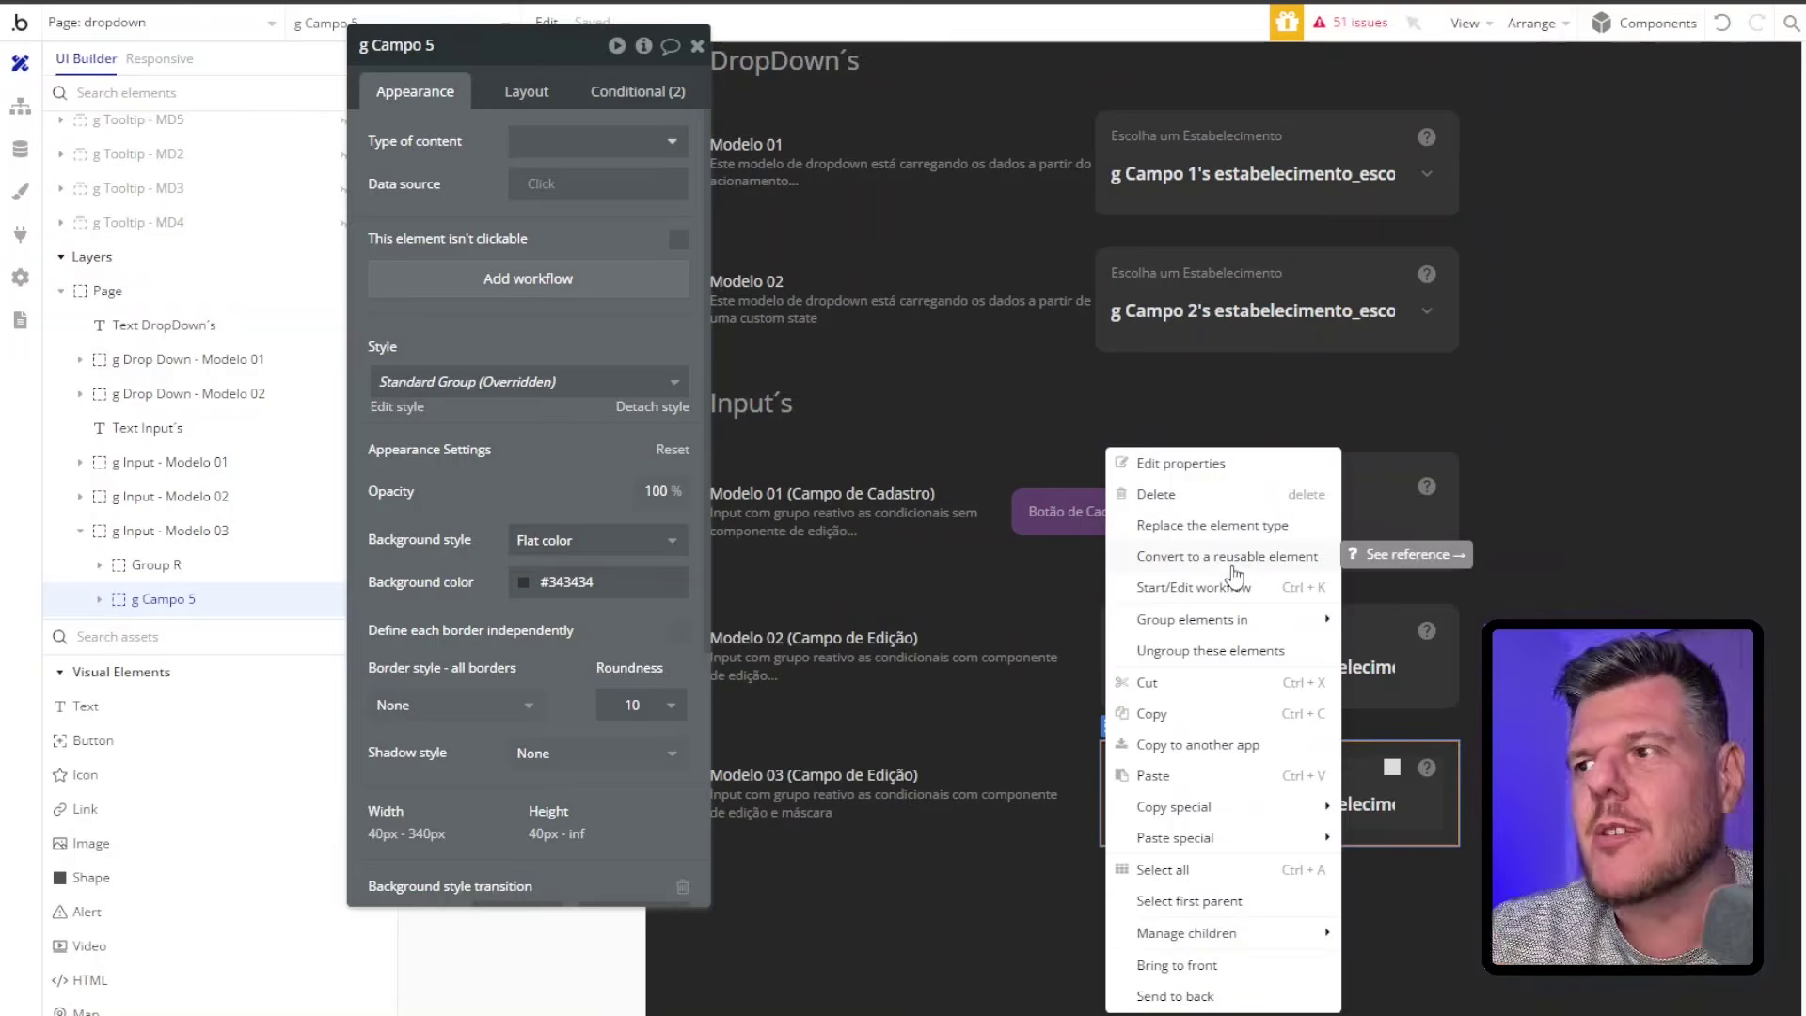
key("Escape")
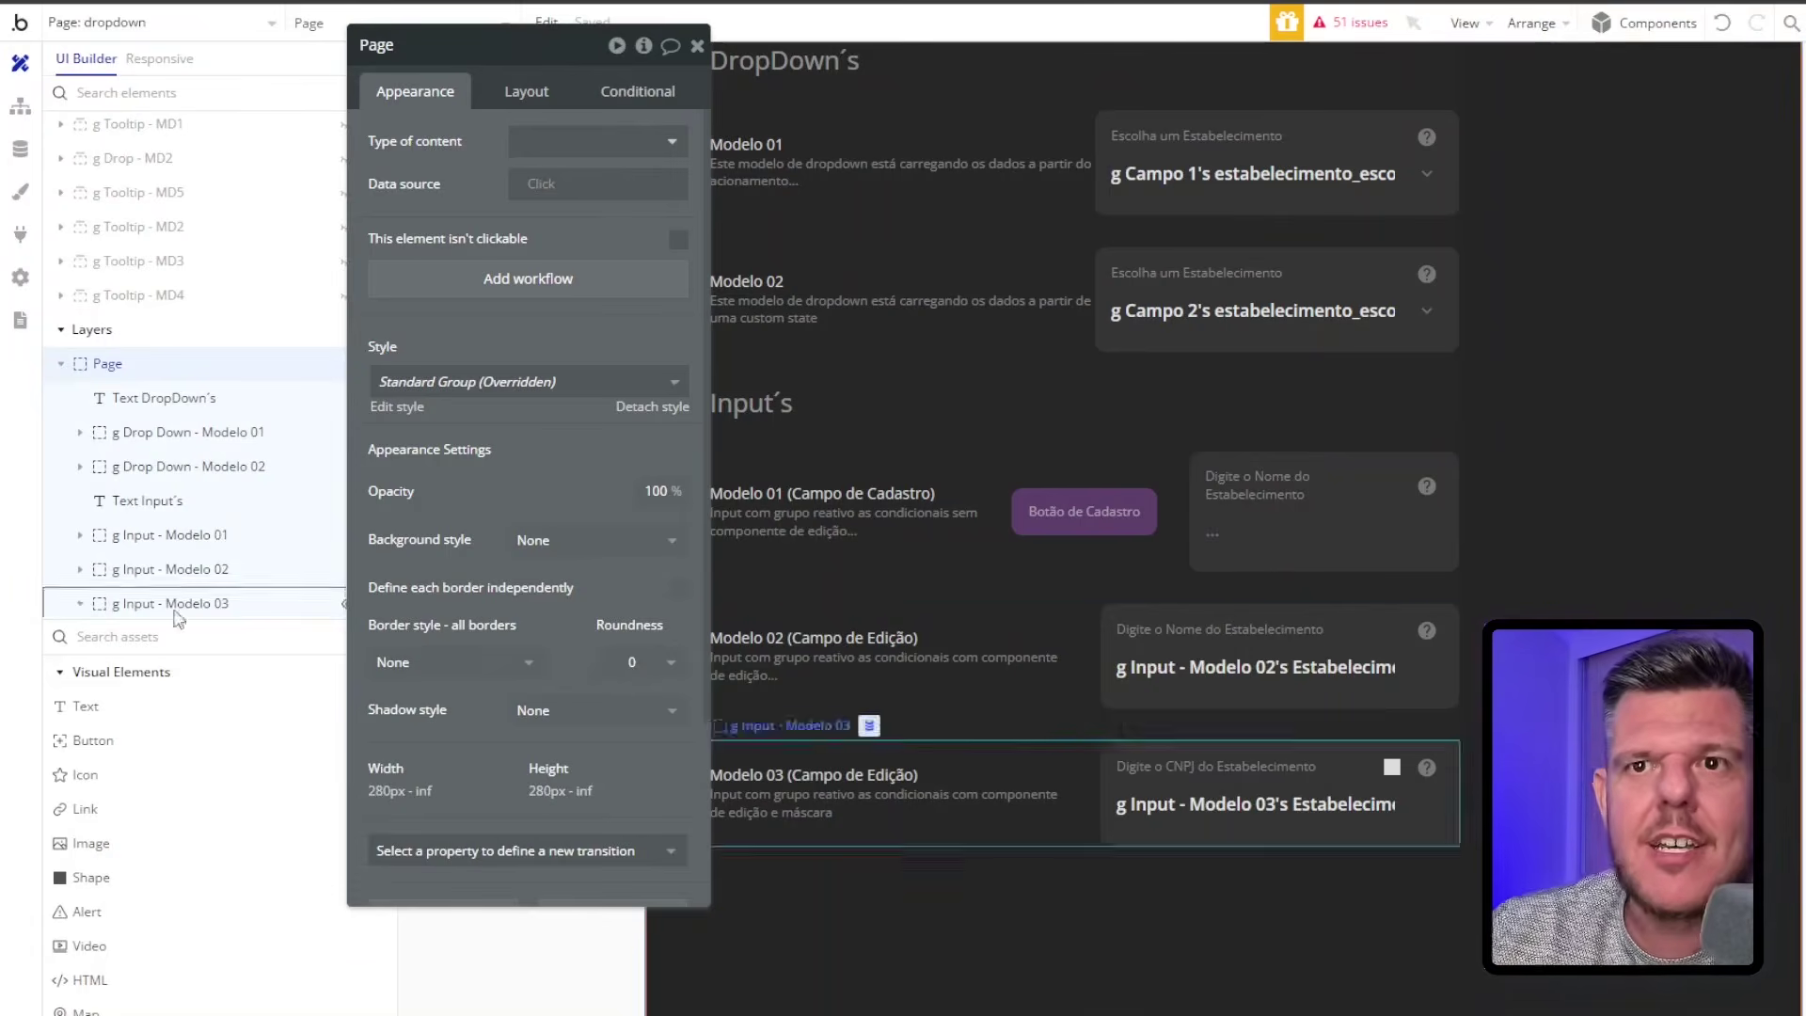
Place two instances of the Modelo de Input reusable element on the page, between the Input´s heading and the Modelo 01 row
scroll(175, 819, "down", 9)
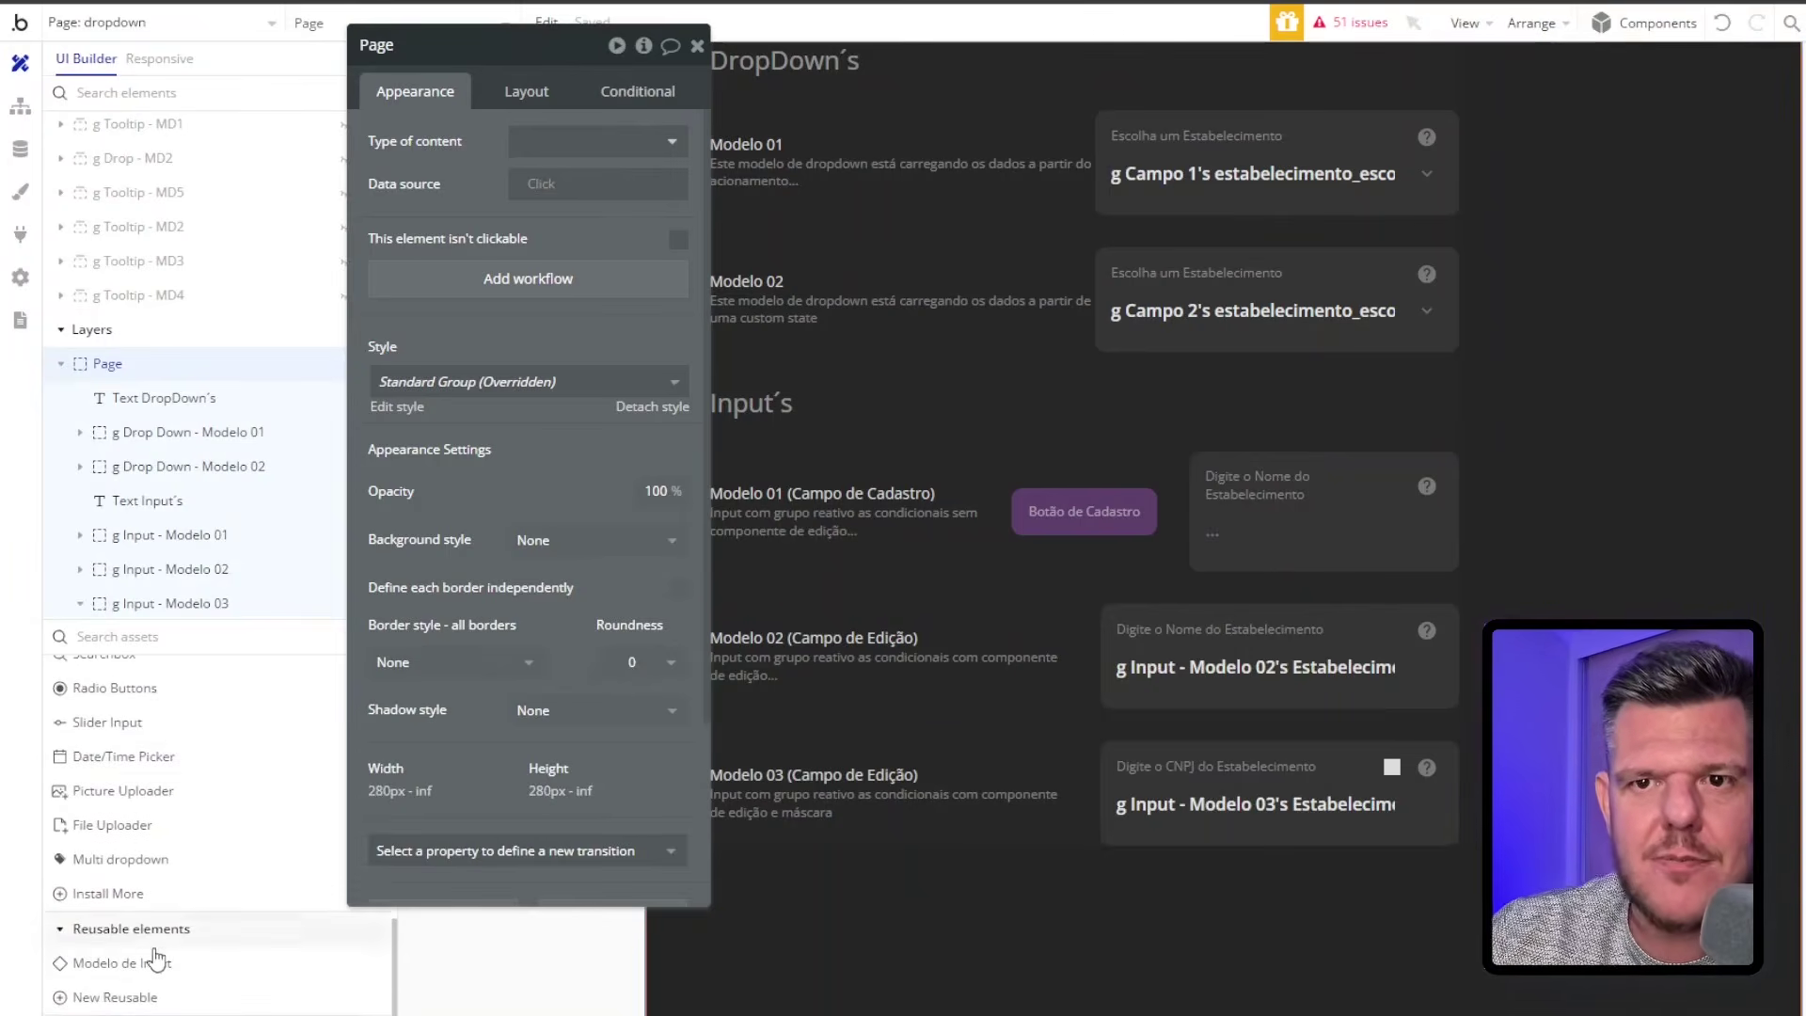
mouse_move(136, 978)
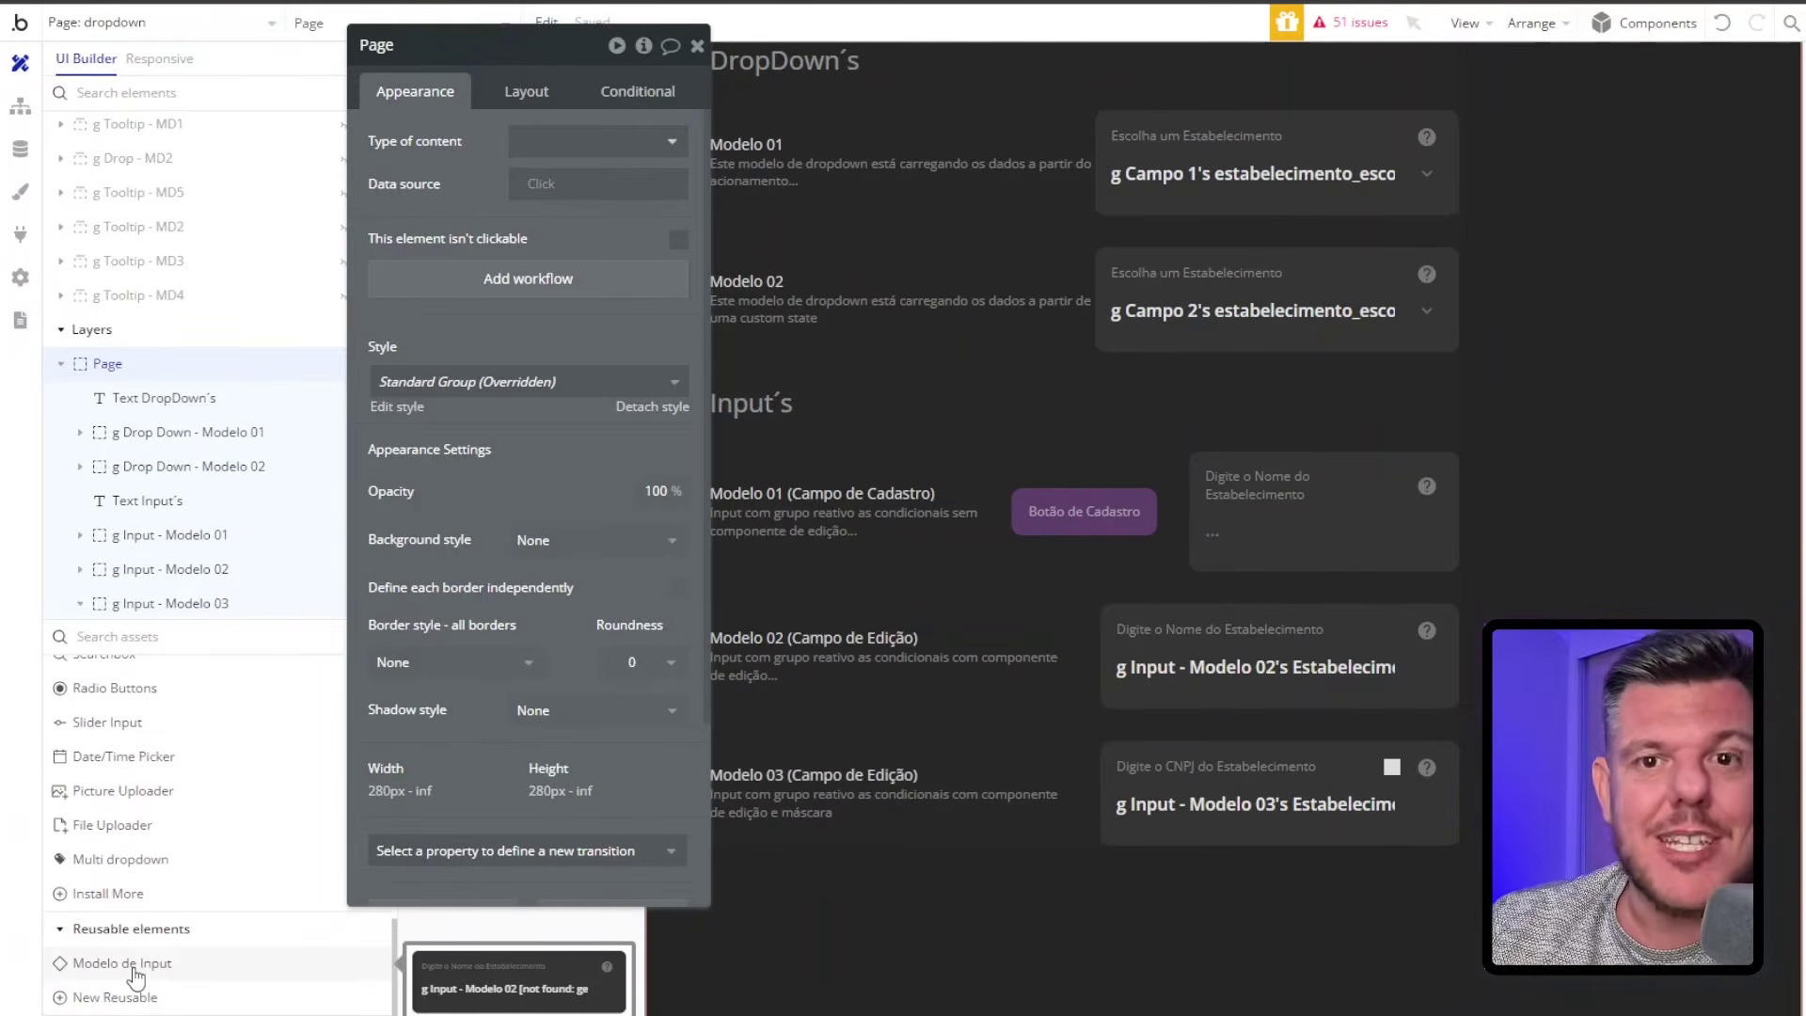
left_click(134, 968)
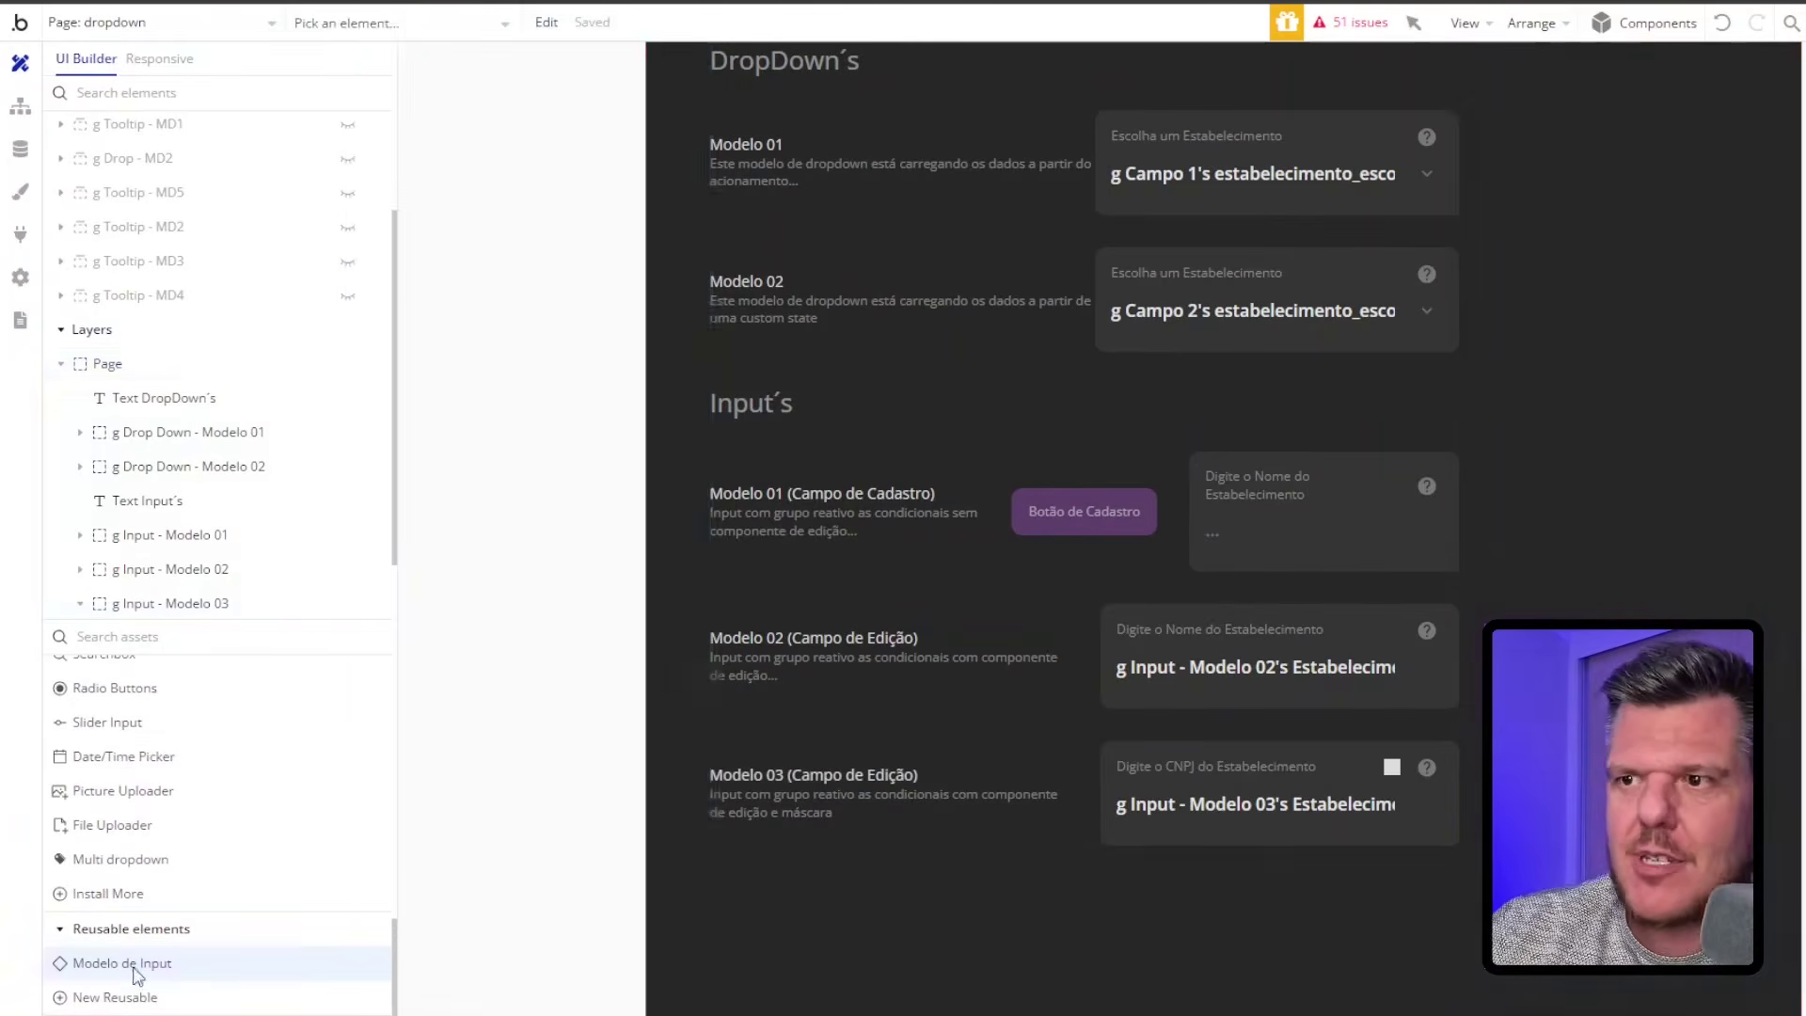
left_click(796, 904)
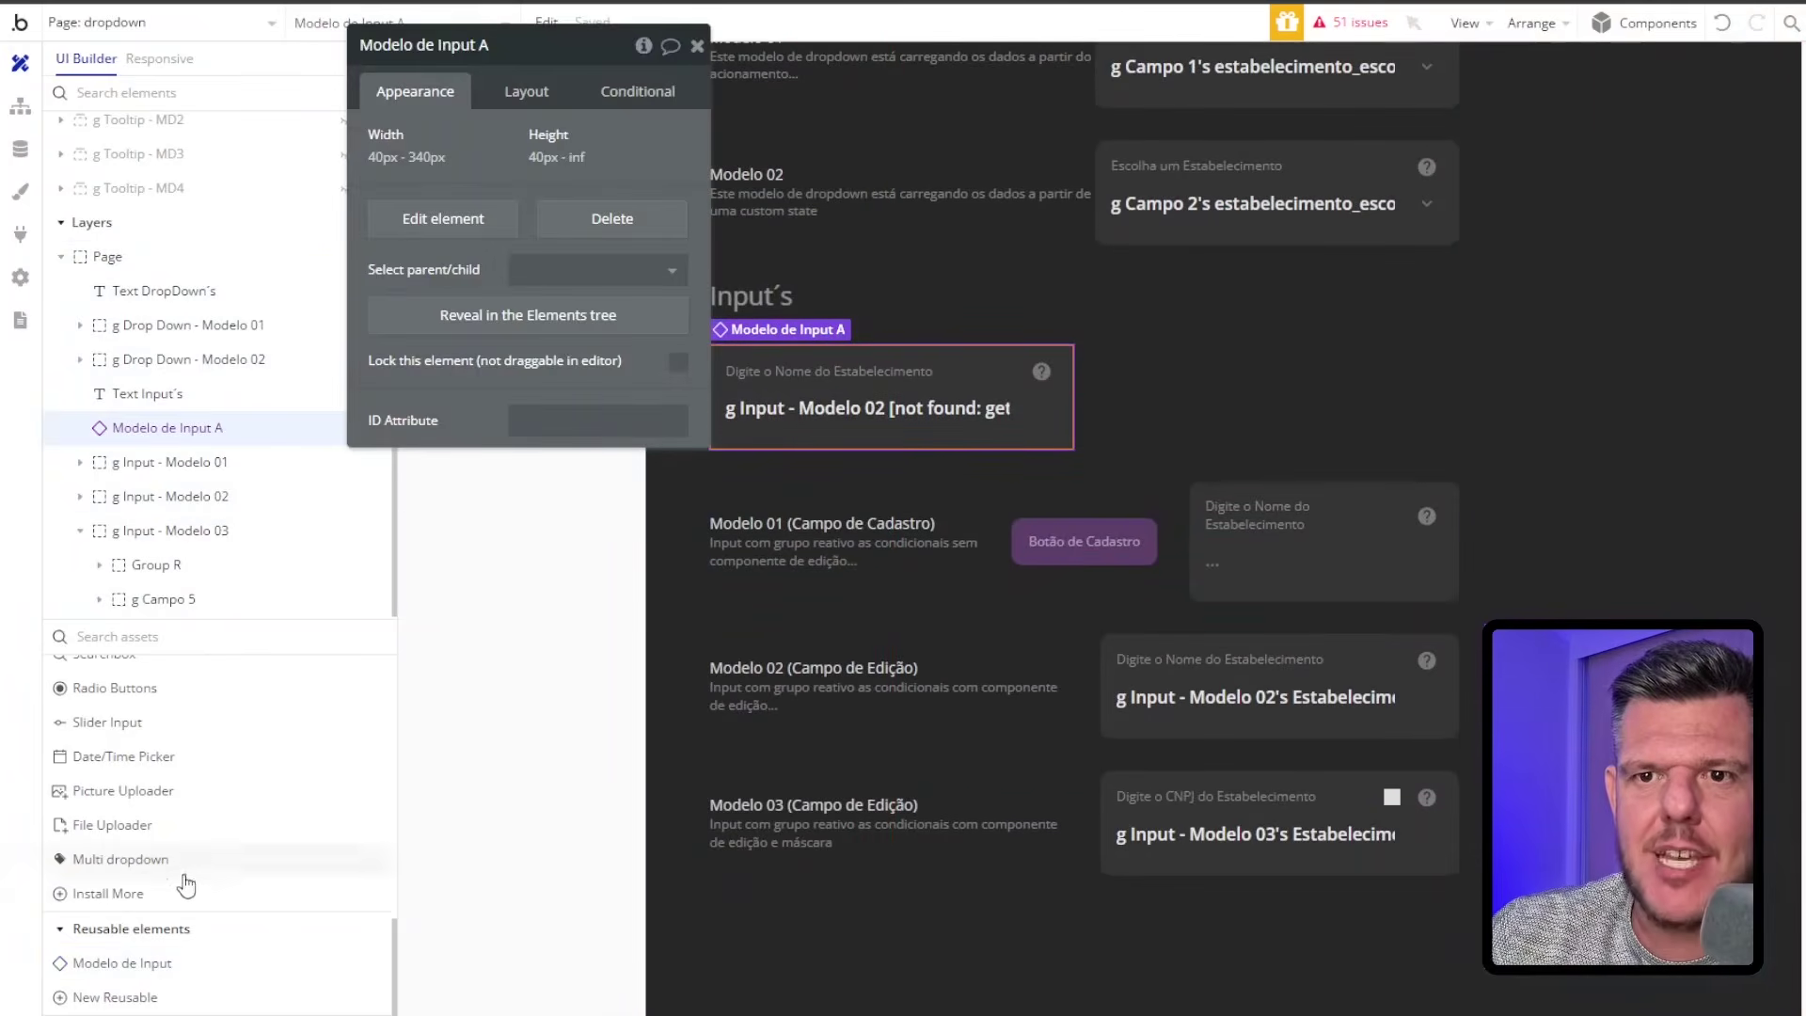
left_click(169, 963)
left_click(1257, 411)
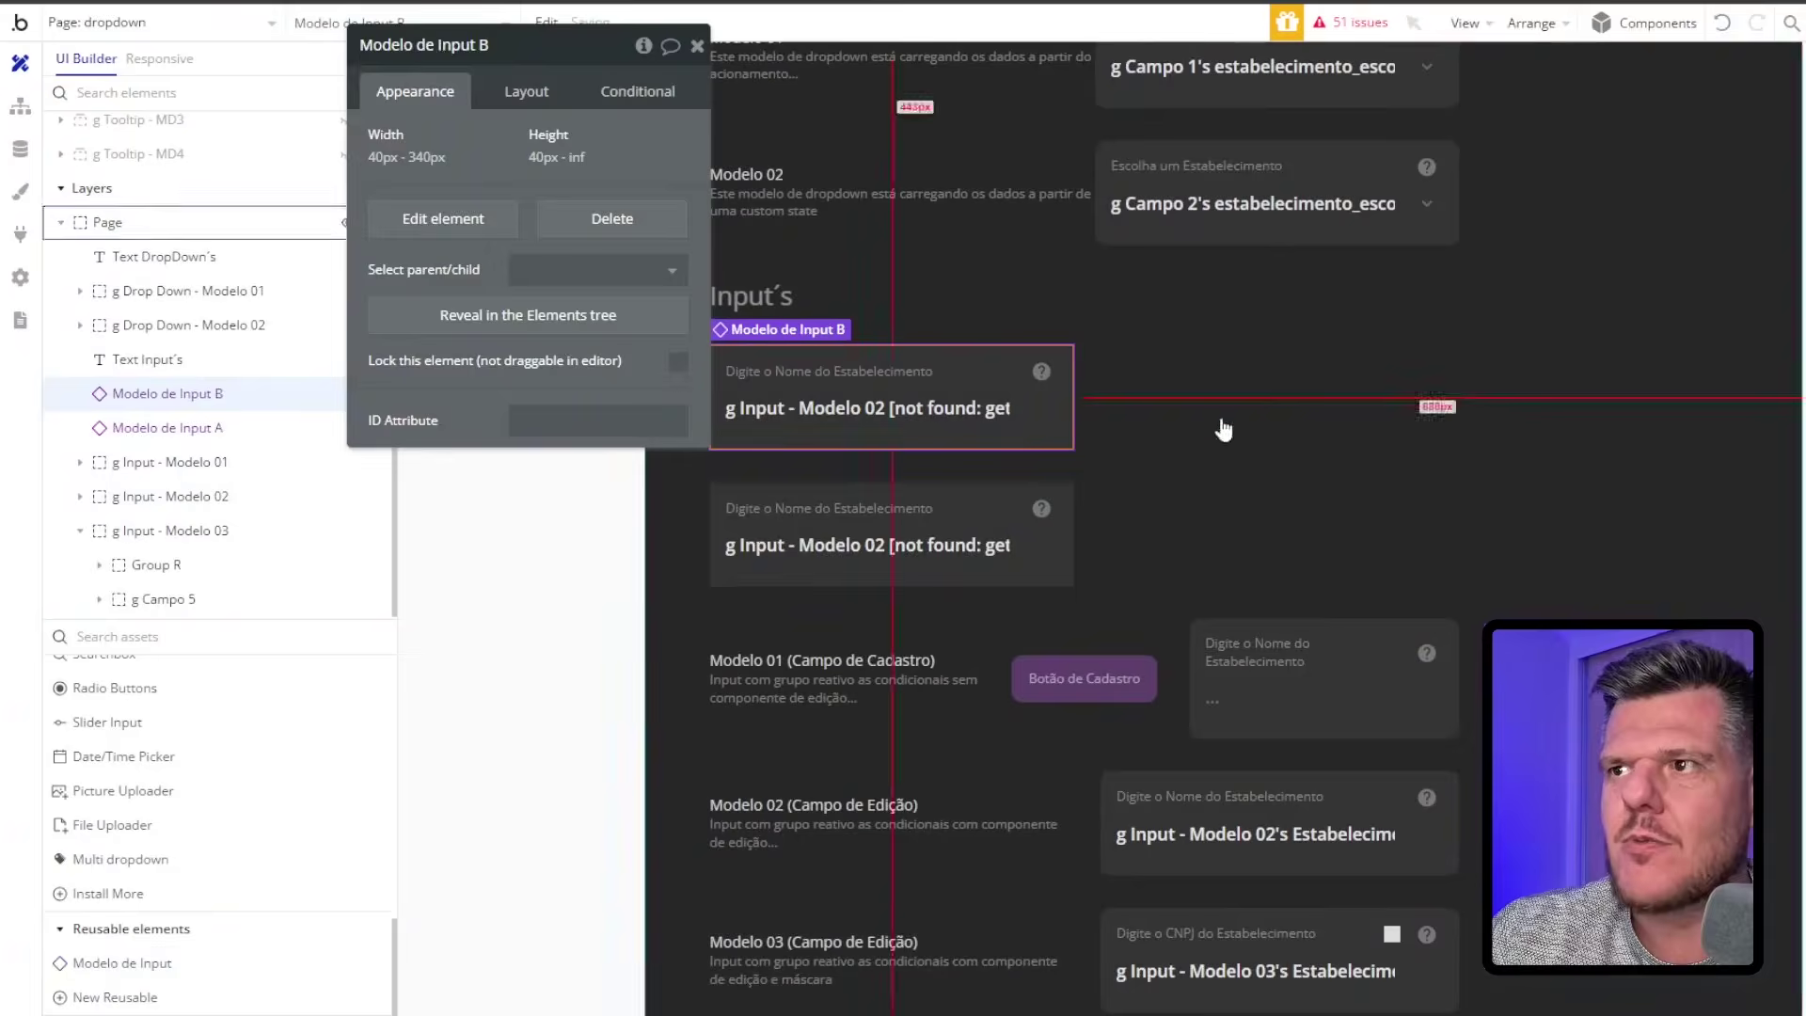